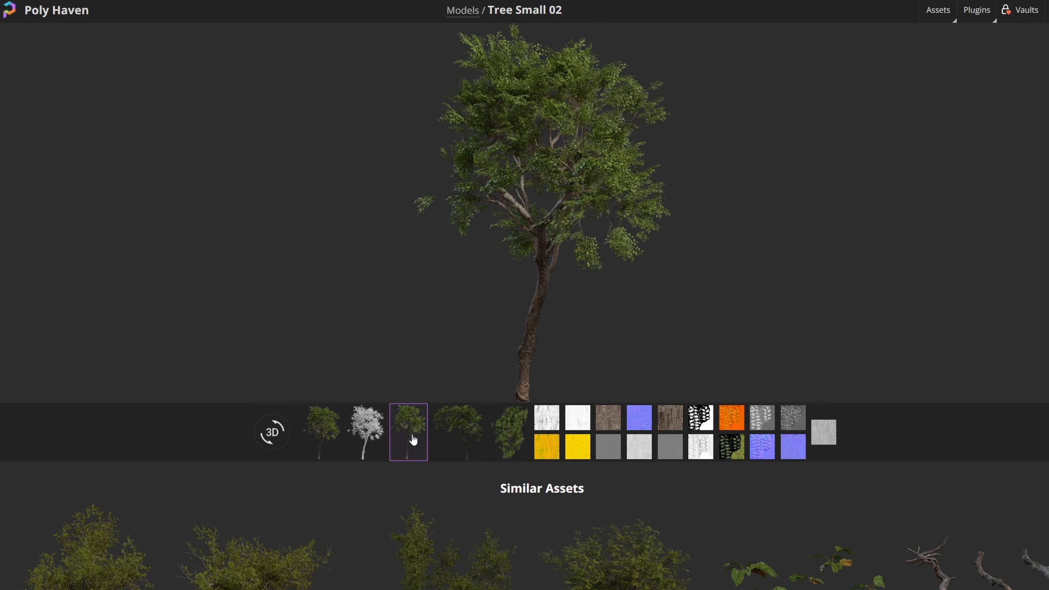
Browse the preview renders of the Tree Small 02 model on Poly Haven
{"action": "left_click", "coordinate": [511, 433]}
{"action": "left_click", "coordinate": [454, 437]}
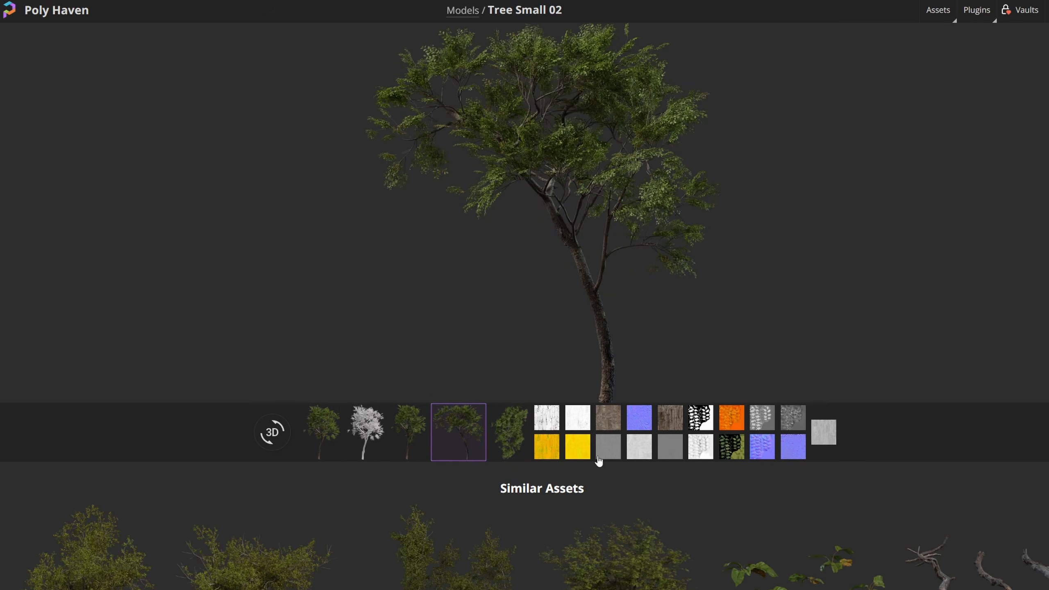
{"action": "left_click", "coordinate": [336, 437]}
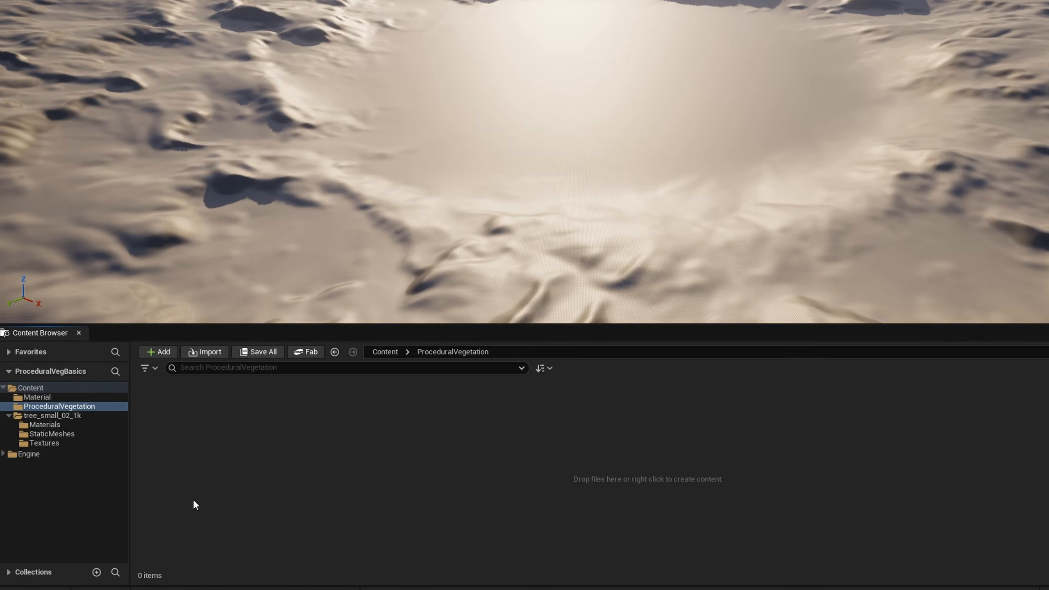
In Unreal Editor, create a new Procedural Vegetation asset named PVG_BasicTree in the ProceduralVegetation folder and open it
{"action": "right_click", "coordinate": [194, 517]}
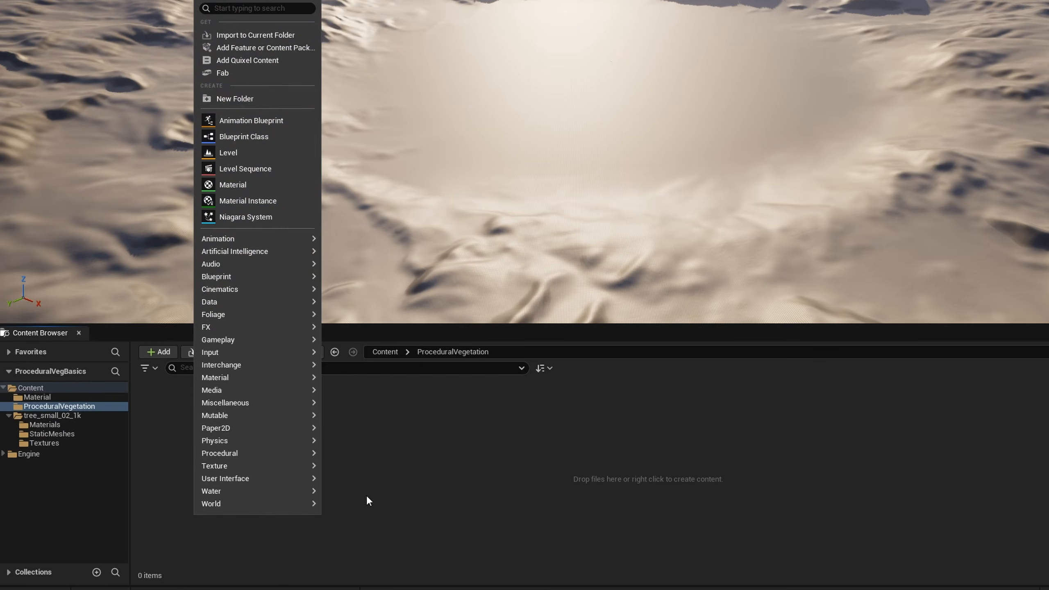
{"action": "mouse_move", "coordinate": [221, 321]}
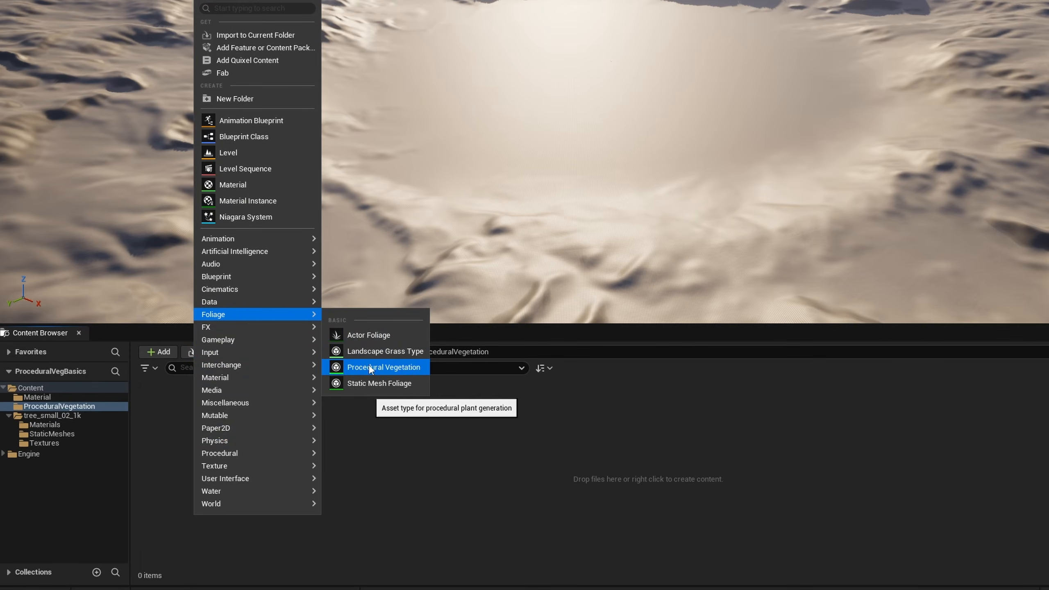
{"action": "mouse_move", "coordinate": [237, 450]}
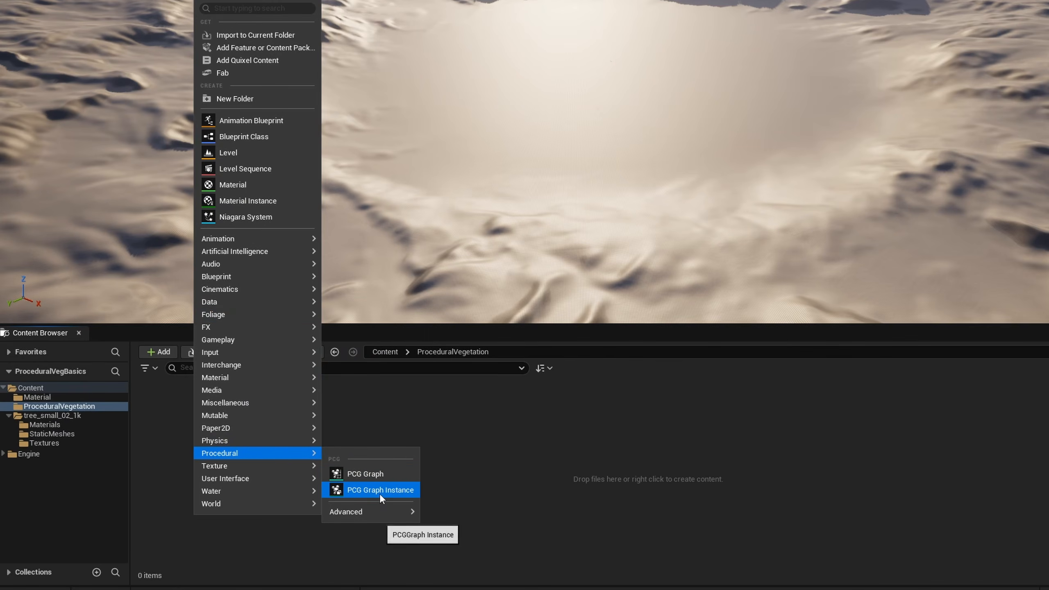
{"action": "mouse_move", "coordinate": [256, 312]}
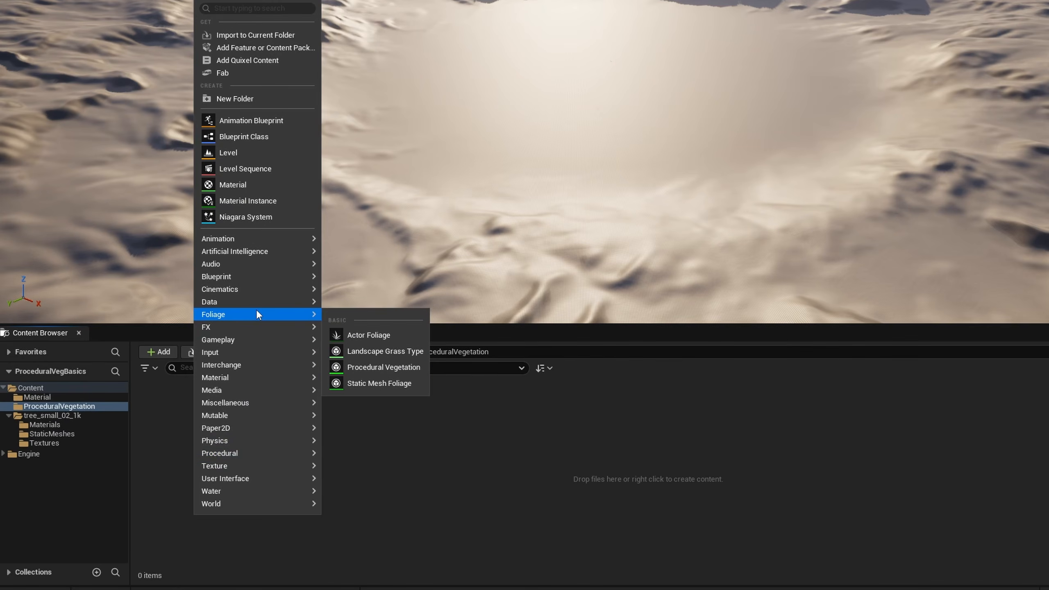
{"action": "left_click", "coordinate": [368, 368]}
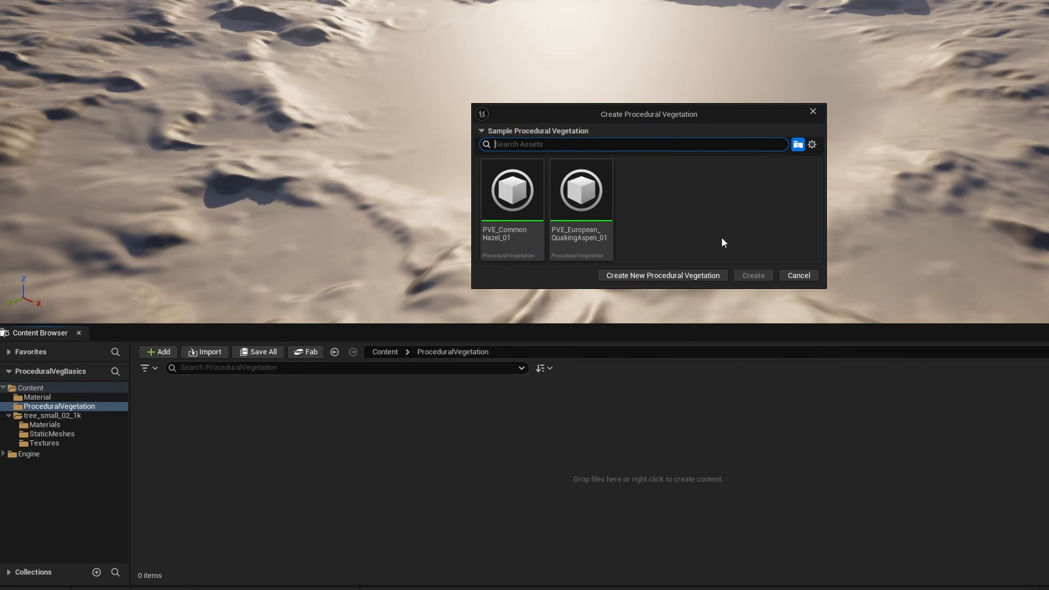
{"action": "left_click", "coordinate": [666, 275]}
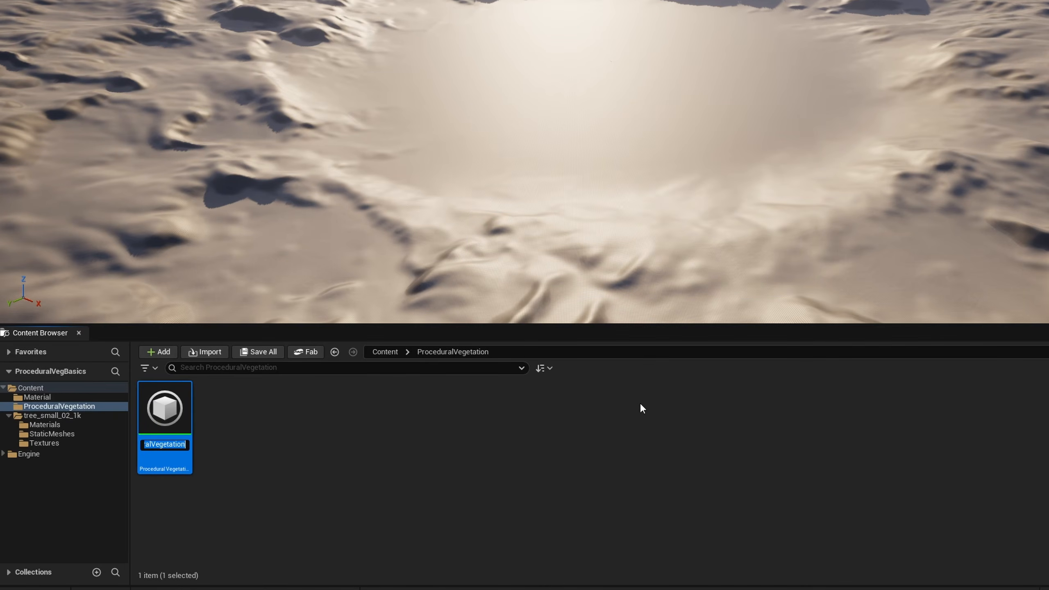
{"action": "type", "text": "PVG_BasicTree"}
{"action": "key", "text": "Return"}
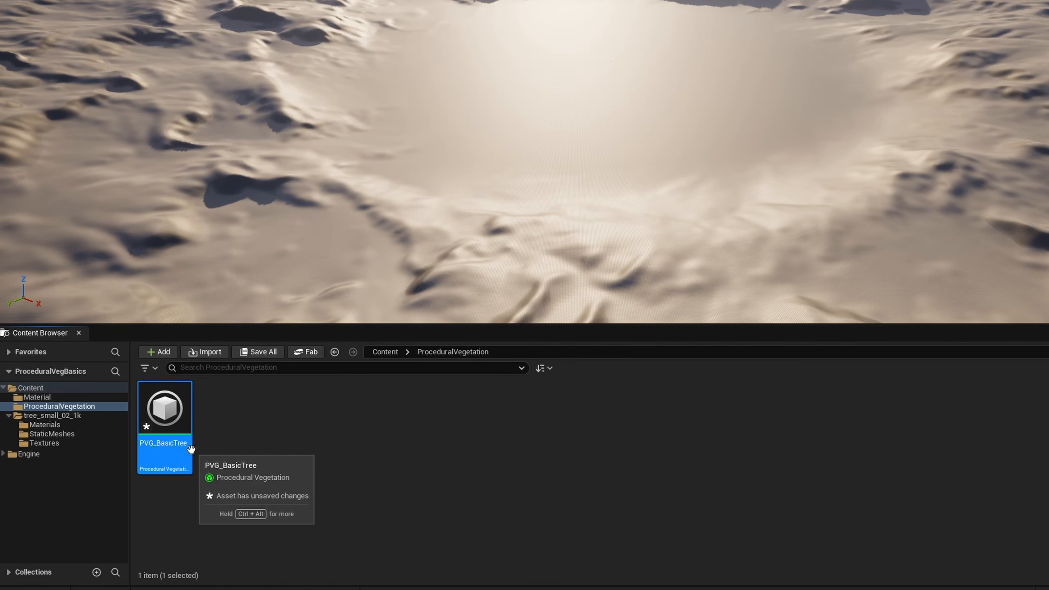
{"action": "double_click", "coordinate": [173, 403]}
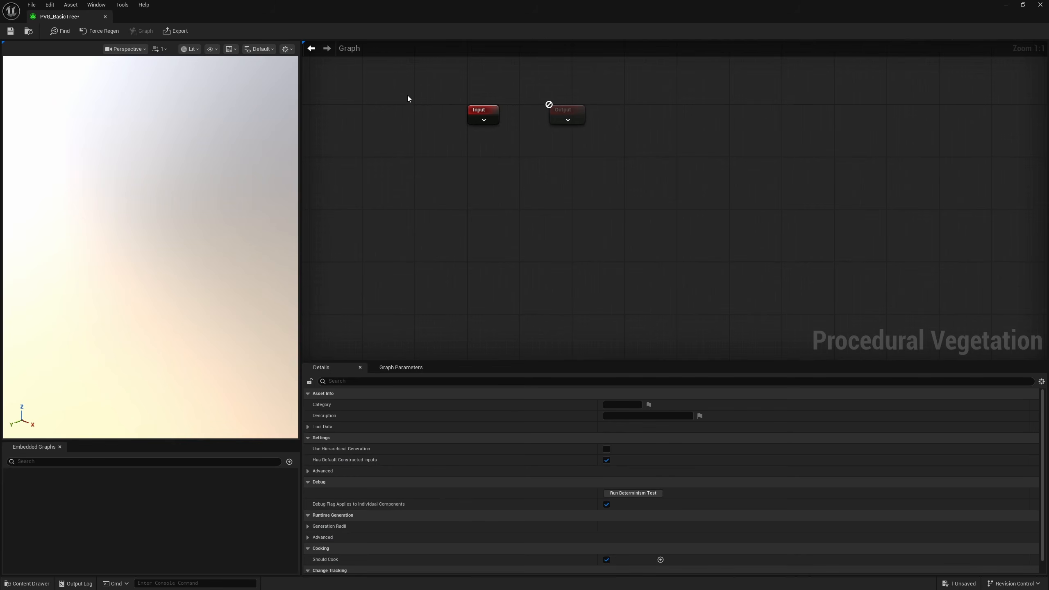
Look over the new asset's default graph nodes and its graph parameters
{"action": "left_click_drag", "start_coordinate": [409, 92], "coordinate": [650, 176]}
{"action": "left_click_drag", "start_coordinate": [394, 161], "coordinate": [510, 112]}
{"action": "left_click_drag", "start_coordinate": [653, 174], "coordinate": [554, 109]}
{"action": "left_click", "coordinate": [577, 217]}
{"action": "left_click", "coordinate": [403, 367]}
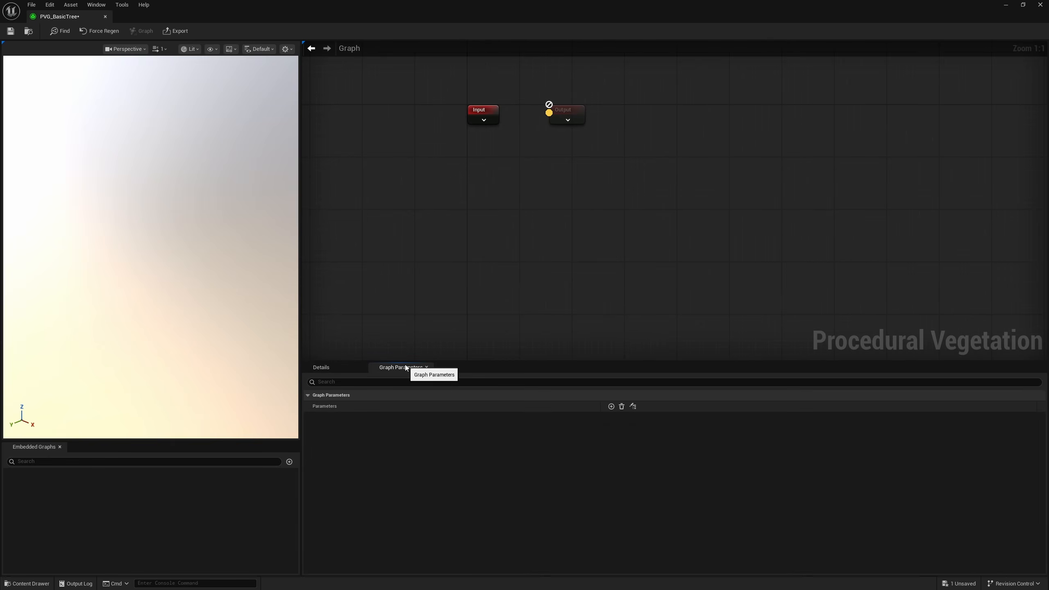
{"action": "left_click", "coordinate": [337, 368]}
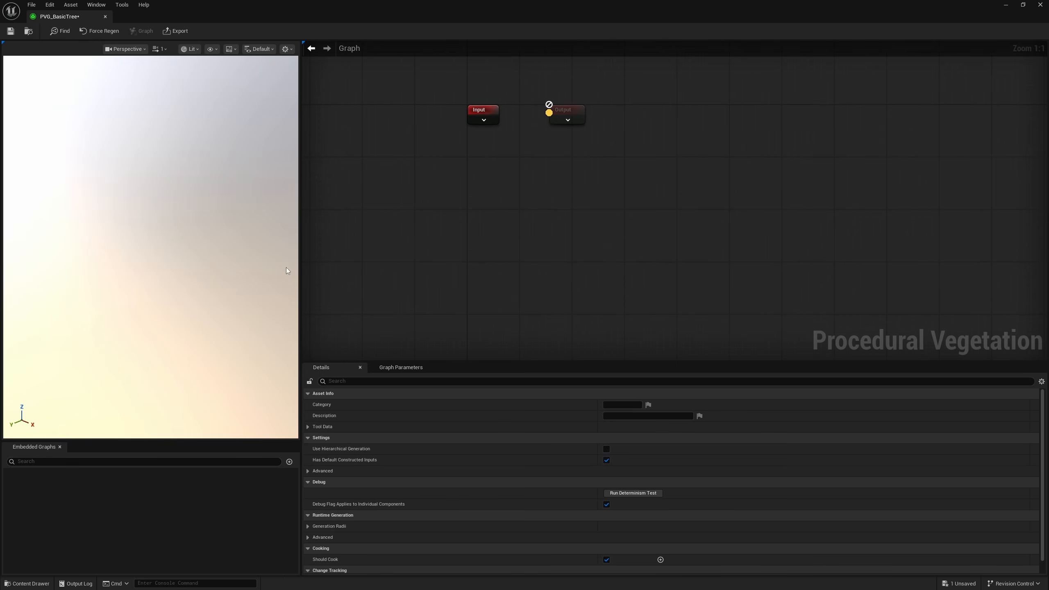
Add a Static Mesh Importer node to the graph and assign tree_small_02_1k as its static mesh asset
{"action": "right_click_drag", "start_coordinate": [397, 249], "coordinate": [427, 239]}
{"action": "right_click", "coordinate": [425, 187]}
{"action": "type", "text": "import"}
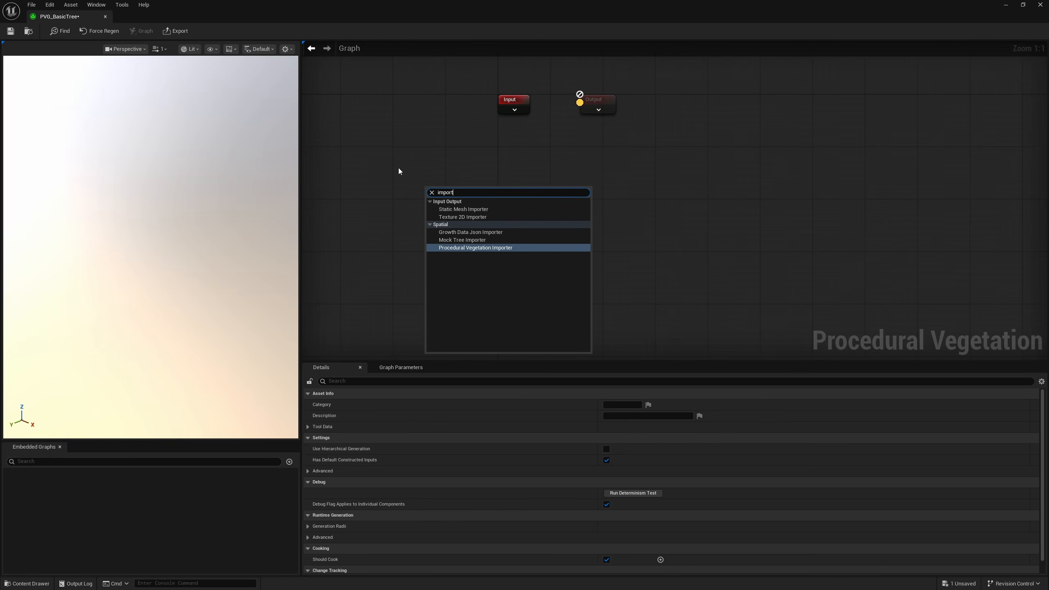
{"action": "left_click", "coordinate": [456, 209]}
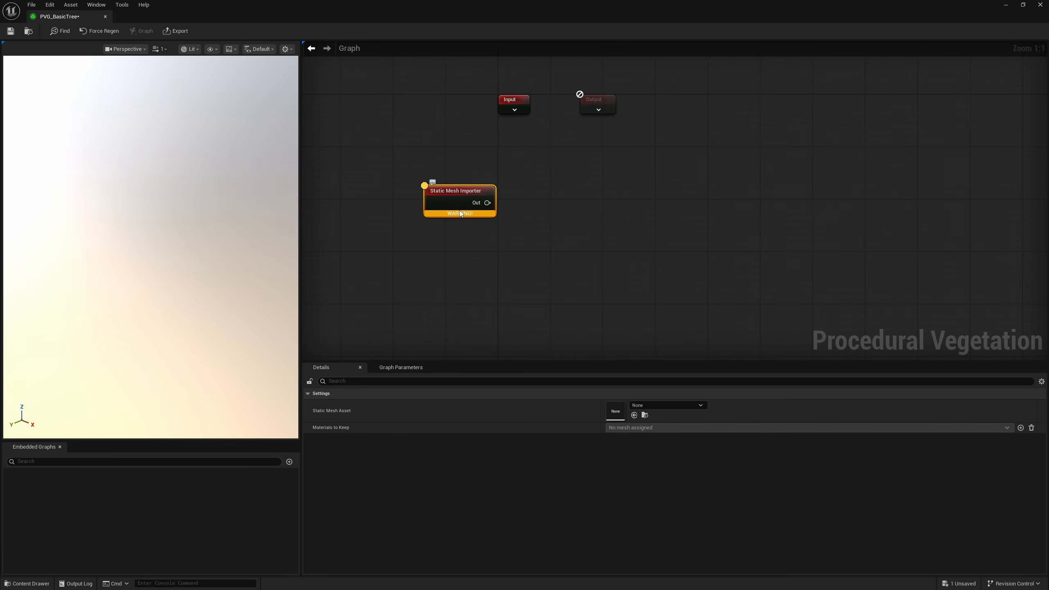
{"action": "left_click", "coordinate": [634, 415]}
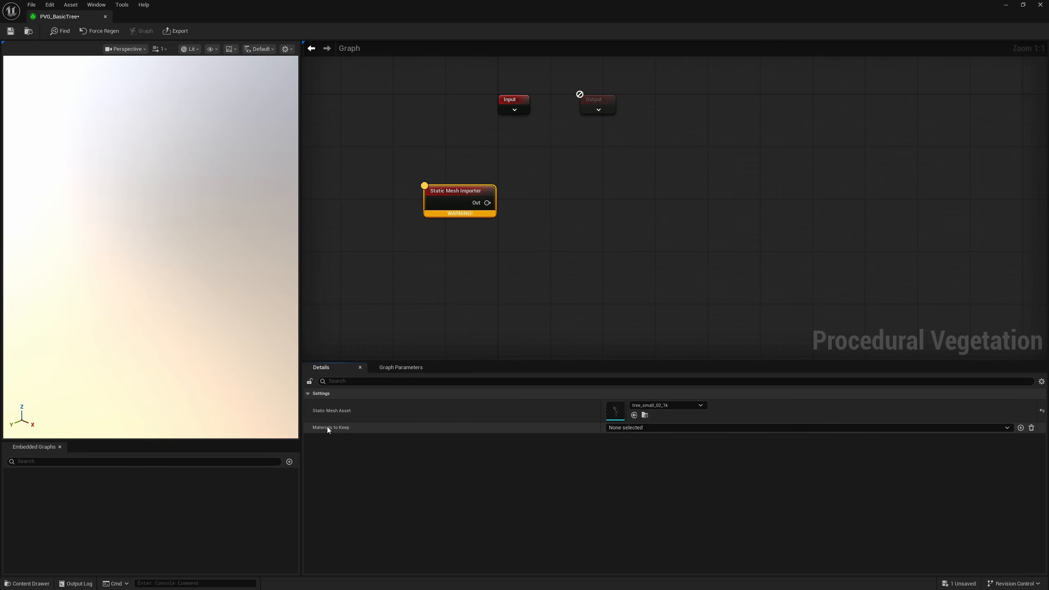
Set the importer's materials to keep to tree_small_02_trunk and tree_small_02_branches, and refresh the graph
{"action": "left_click", "coordinate": [624, 428]}
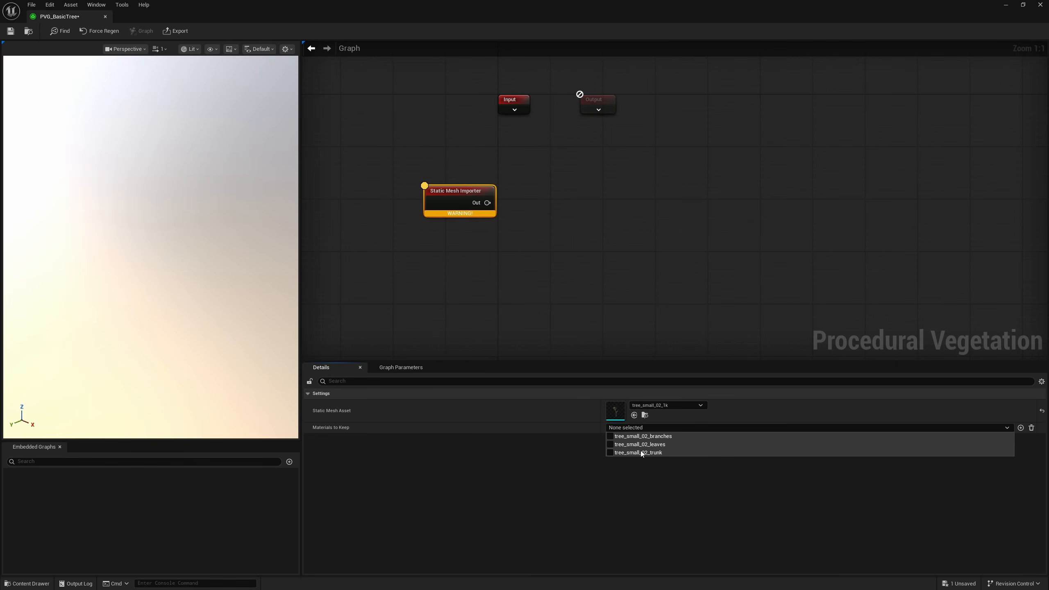
{"action": "left_click", "coordinate": [611, 452]}
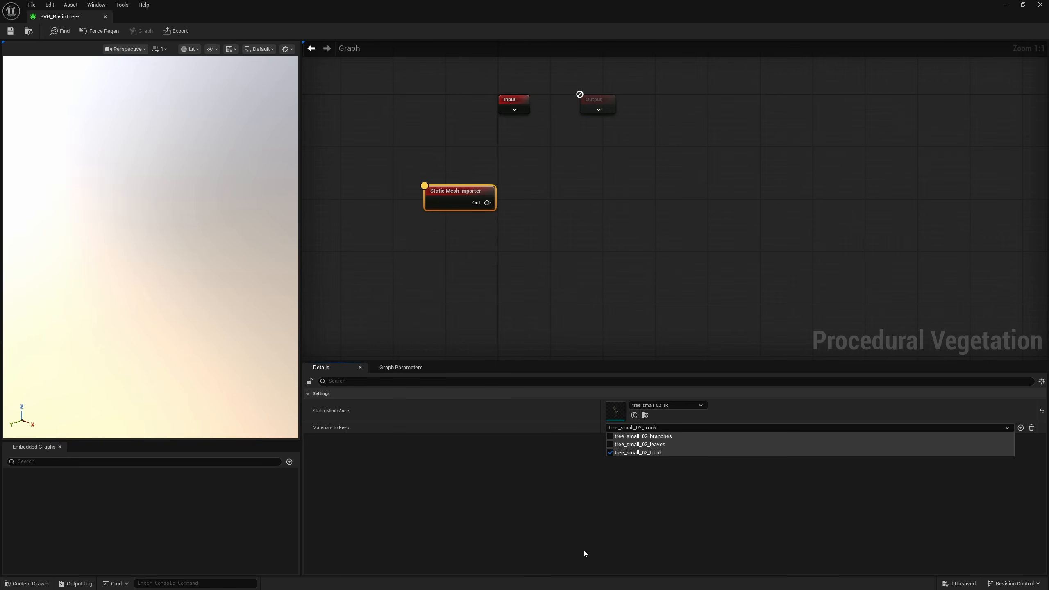
{"action": "left_click", "coordinate": [611, 437]}
{"action": "left_click", "coordinate": [595, 523]}
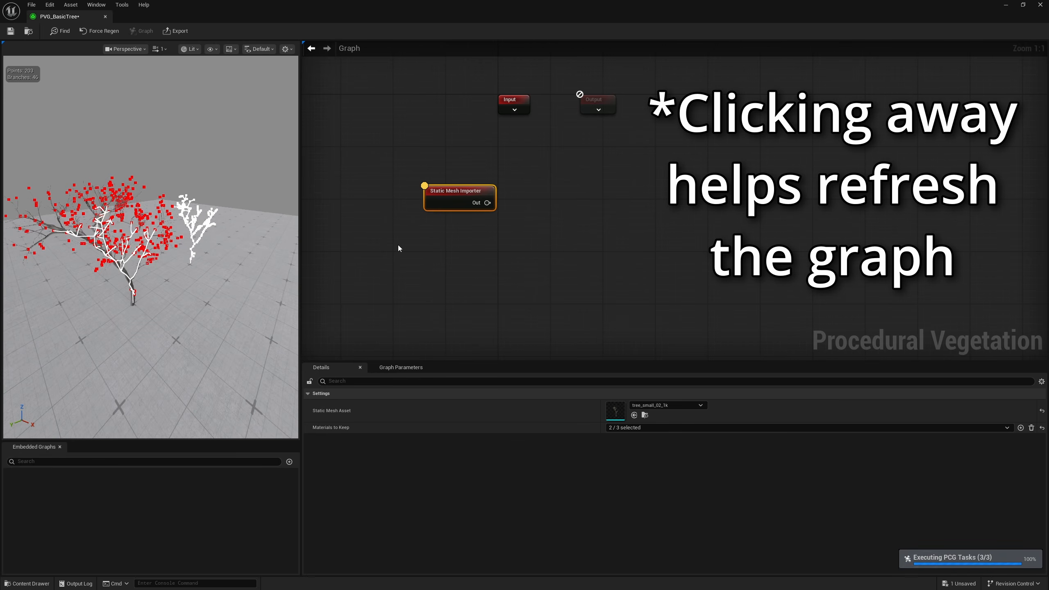
Examine the imported tree's trunk and branches and the extracted skeleton in the 3D preview
{"action": "left_click_drag", "start_coordinate": [165, 281], "coordinate": [136, 244], "text": "alt"}
{"action": "right_click_drag", "start_coordinate": [151, 248], "coordinate": [124, 245]}
{"action": "key", "text": "w"}
{"action": "scroll", "coordinate": [151, 242], "scroll_direction": "down", "scroll_amount": 2}
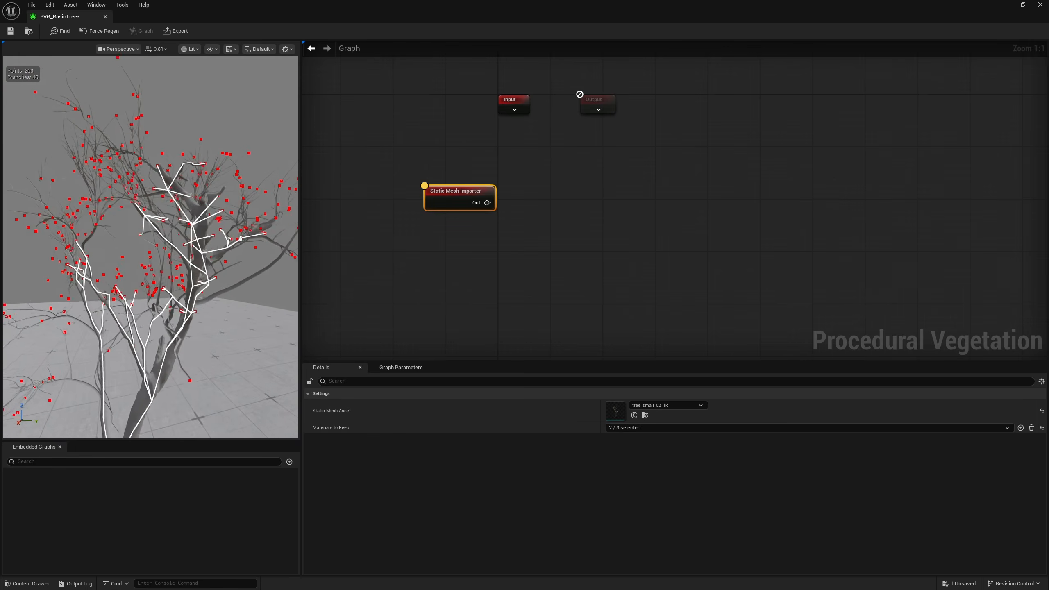
{"action": "right_click_drag", "start_coordinate": [211, 250], "coordinate": [212, 238]}
{"action": "key", "text": "w"}
{"action": "right_click_drag", "start_coordinate": [156, 222], "coordinate": [182, 250]}
{"action": "key", "text": "s"}
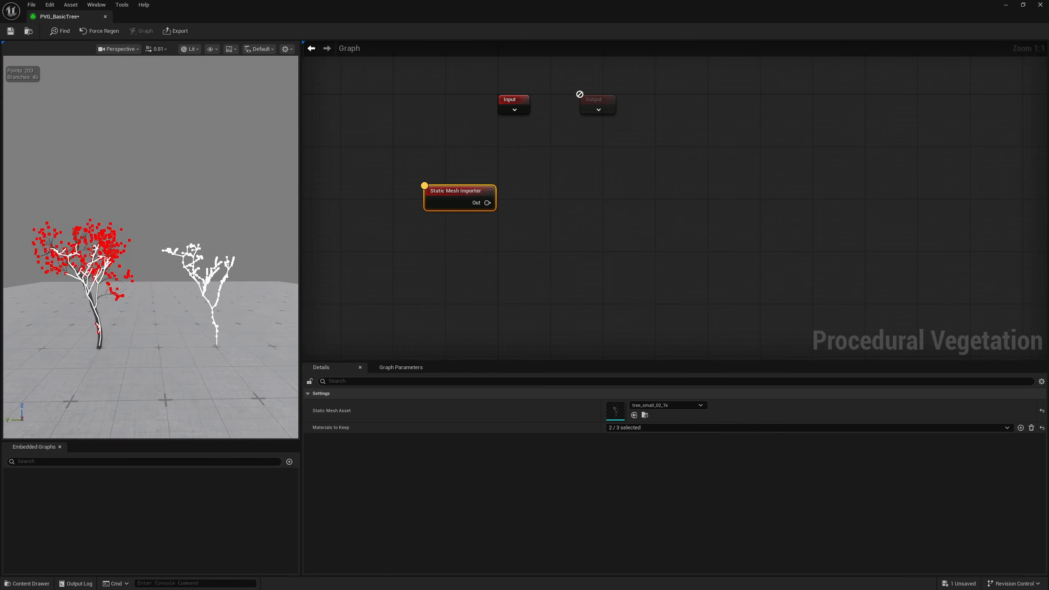
Add a Mesh Builder node connected to the output of the Static Mesh Importer
{"action": "left_click_drag", "start_coordinate": [487, 202], "coordinate": [551, 202]}
{"action": "type", "text": "mesh"}
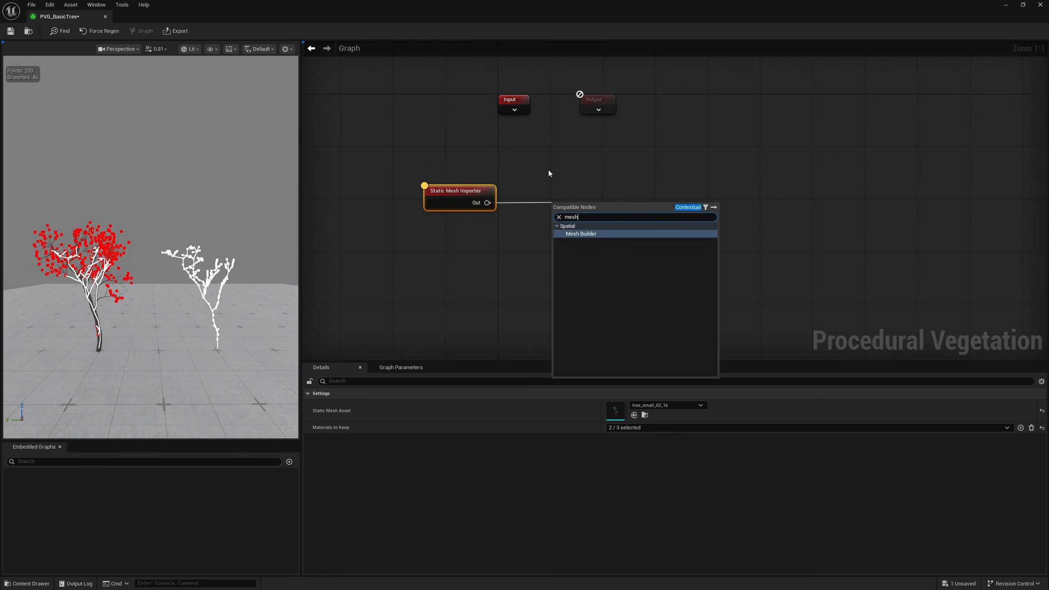
{"action": "key", "text": "Return"}
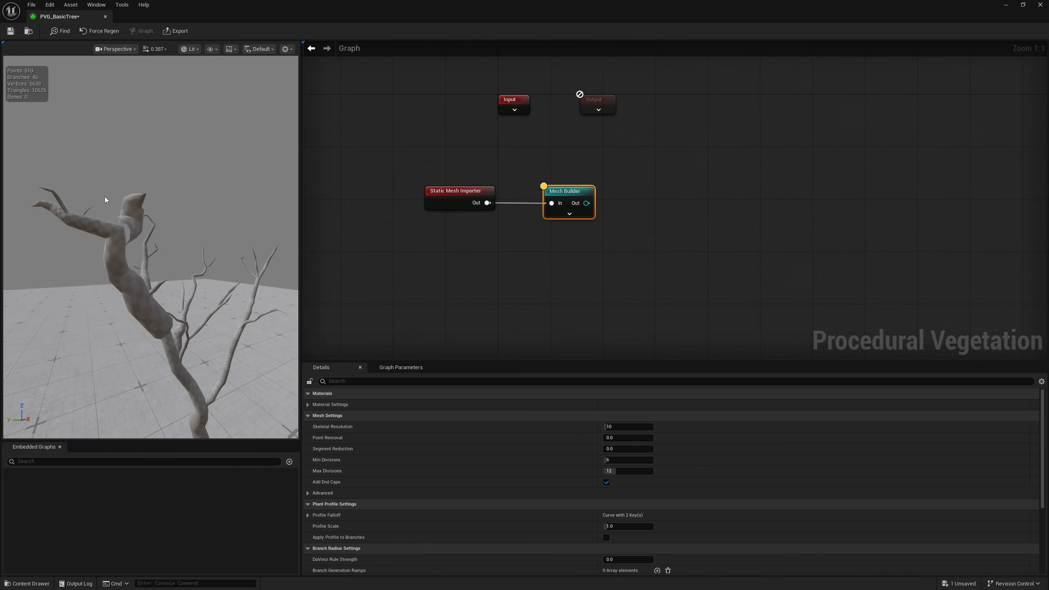
Examine the shape and branch thickness of the mesh generated by the Mesh Builder from several angles
{"action": "key", "text": "s"}
{"action": "mouse_move", "coordinate": [164, 315]}
{"action": "right_mouse_down"}
{"action": "mouse_move", "coordinate": [132, 312]}
{"action": "mouse_move", "coordinate": [227, 308]}
{"action": "mouse_move", "coordinate": [155, 322]}
{"action": "right_mouse_up"}
{"action": "key", "text": "w"}
{"action": "key", "text": "w"}
{"action": "left_click_drag", "start_coordinate": [111, 204], "coordinate": [194, 186], "text": "alt"}
{"action": "key", "text": "f"}
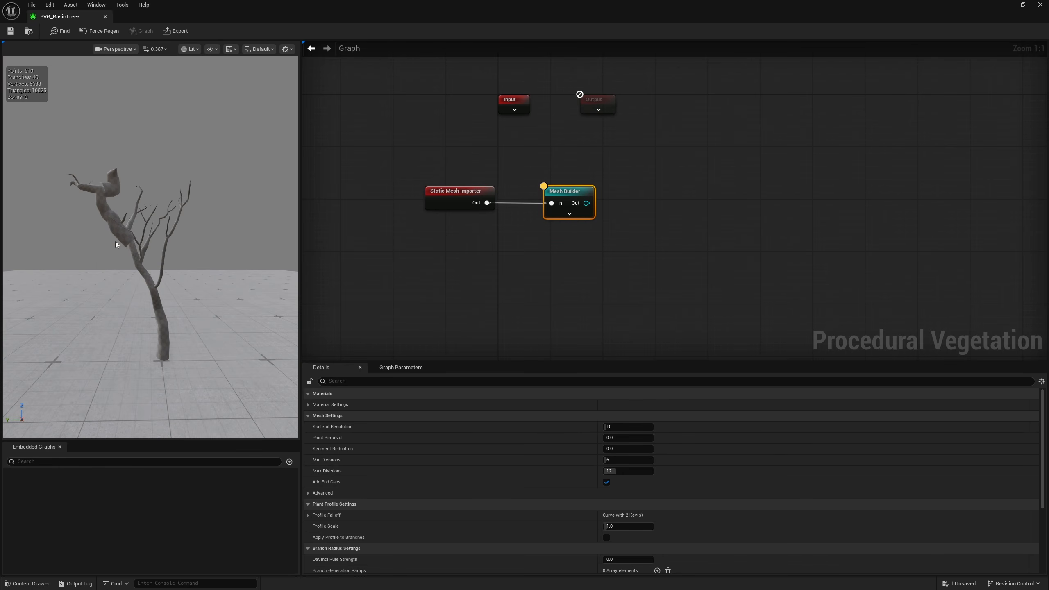
{"action": "left_click_drag", "start_coordinate": [171, 299], "coordinate": [61, 305], "text": "alt"}
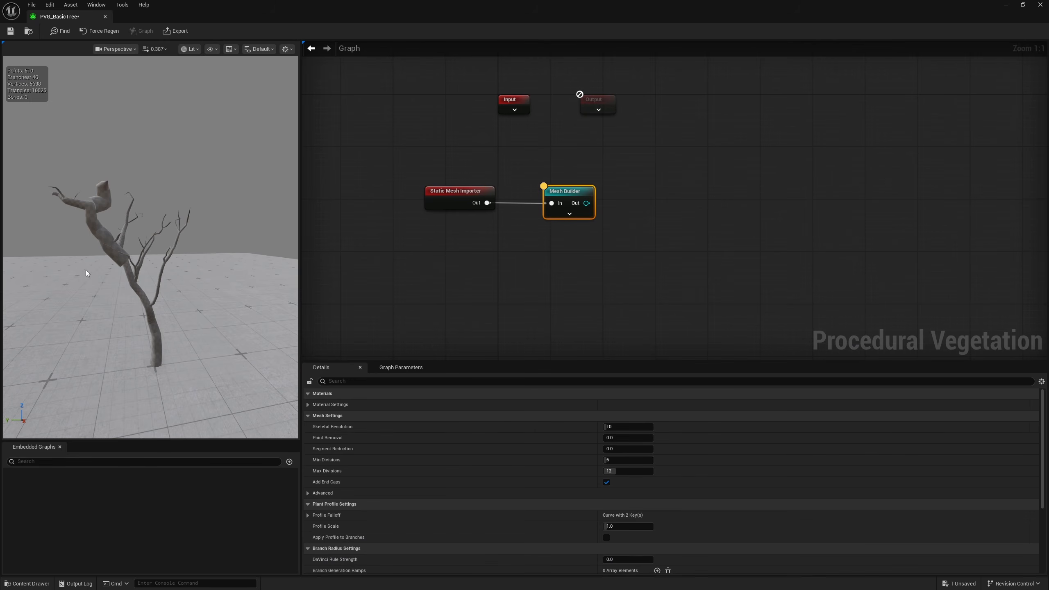
{"action": "left_click_drag", "start_coordinate": [195, 265], "coordinate": [134, 184]}
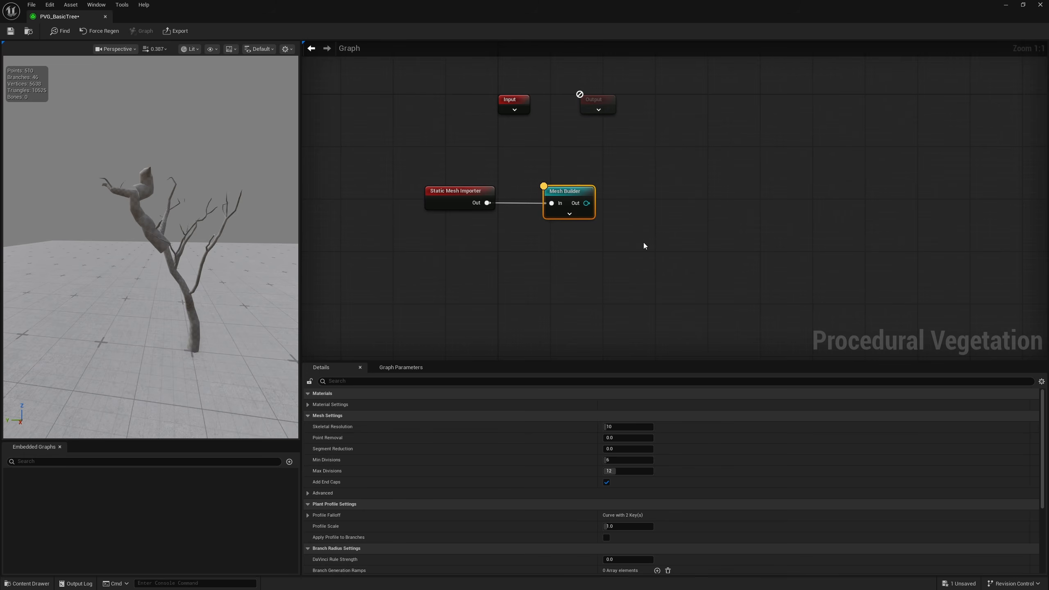
Insert a Skeleton Edit node between the Static Mesh Importer and the Mesh Builder and connect its output to the Mesh Builder
{"action": "right_click_drag", "start_coordinate": [631, 245], "coordinate": [520, 247]}
{"action": "left_click_drag", "start_coordinate": [491, 208], "coordinate": [590, 207]}
{"action": "left_click", "coordinate": [410, 219], "text": "alt"}
{"action": "left_click_drag", "start_coordinate": [410, 219], "coordinate": [463, 222]}
{"action": "type", "text": "edit"}
{"action": "left_click", "coordinate": [492, 251]}
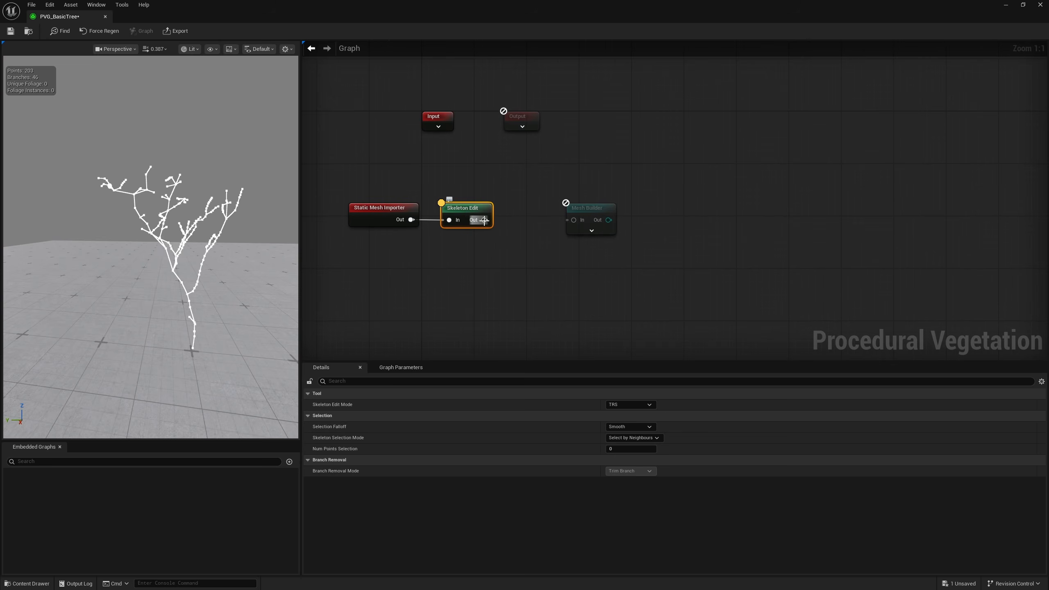
{"action": "left_click_drag", "start_coordinate": [485, 220], "coordinate": [555, 208]}
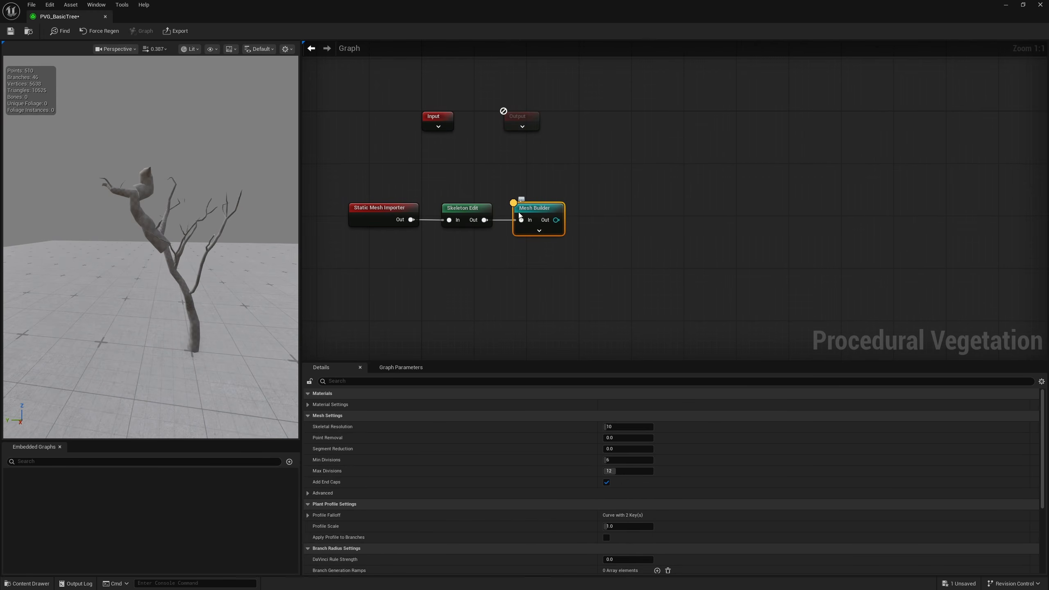
Compare the preview outputs of the Static Mesh Importer, Skeleton Edit and Mesh Builder nodes
{"action": "left_click", "coordinate": [407, 224]}
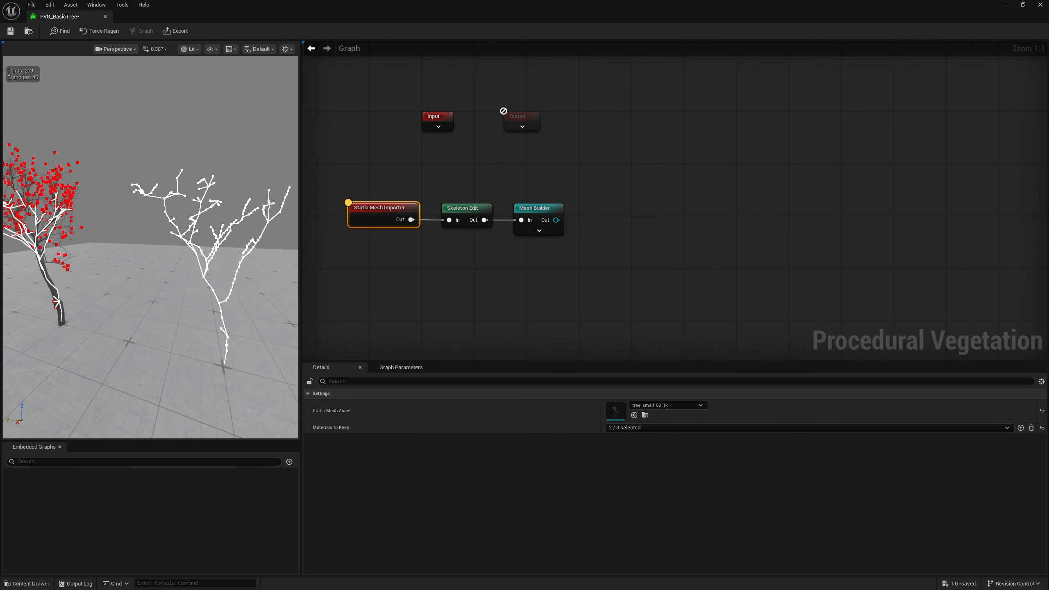
{"action": "left_click", "coordinate": [467, 223]}
{"action": "left_click", "coordinate": [541, 226]}
{"action": "left_click_drag", "start_coordinate": [468, 182], "coordinate": [459, 254]}
{"action": "left_click_drag", "start_coordinate": [378, 176], "coordinate": [372, 248]}
{"action": "left_click_drag", "start_coordinate": [472, 179], "coordinate": [466, 248]}
{"action": "left_click_drag", "start_coordinate": [546, 184], "coordinate": [558, 257]}
{"action": "left_click_drag", "start_coordinate": [374, 170], "coordinate": [366, 238]}
{"action": "left_click_drag", "start_coordinate": [541, 184], "coordinate": [539, 243]}
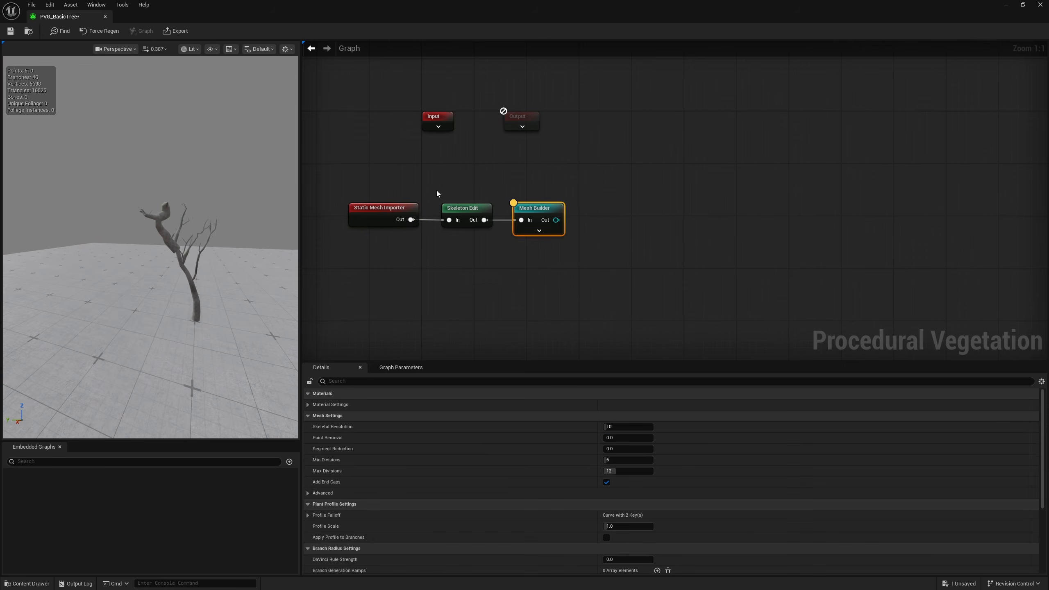
{"action": "left_click_drag", "start_coordinate": [374, 171], "coordinate": [370, 240]}
{"action": "left_click_drag", "start_coordinate": [467, 178], "coordinate": [464, 246]}
{"action": "left_click_drag", "start_coordinate": [555, 194], "coordinate": [557, 269]}
{"action": "left_click_drag", "start_coordinate": [350, 169], "coordinate": [348, 237]}
{"action": "left_click_drag", "start_coordinate": [472, 180], "coordinate": [480, 285]}
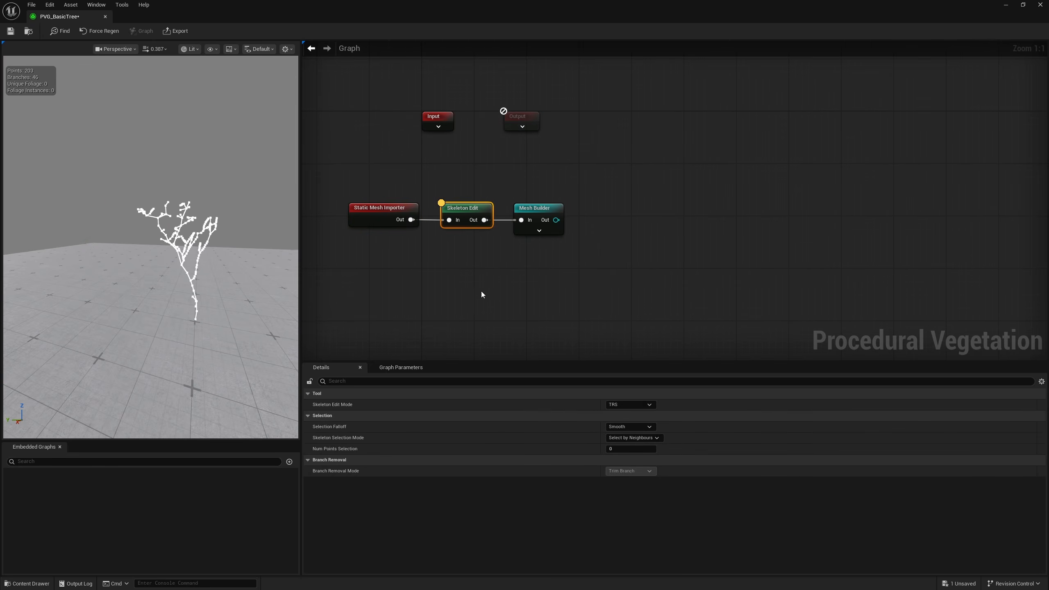
{"action": "left_click", "coordinate": [532, 214]}
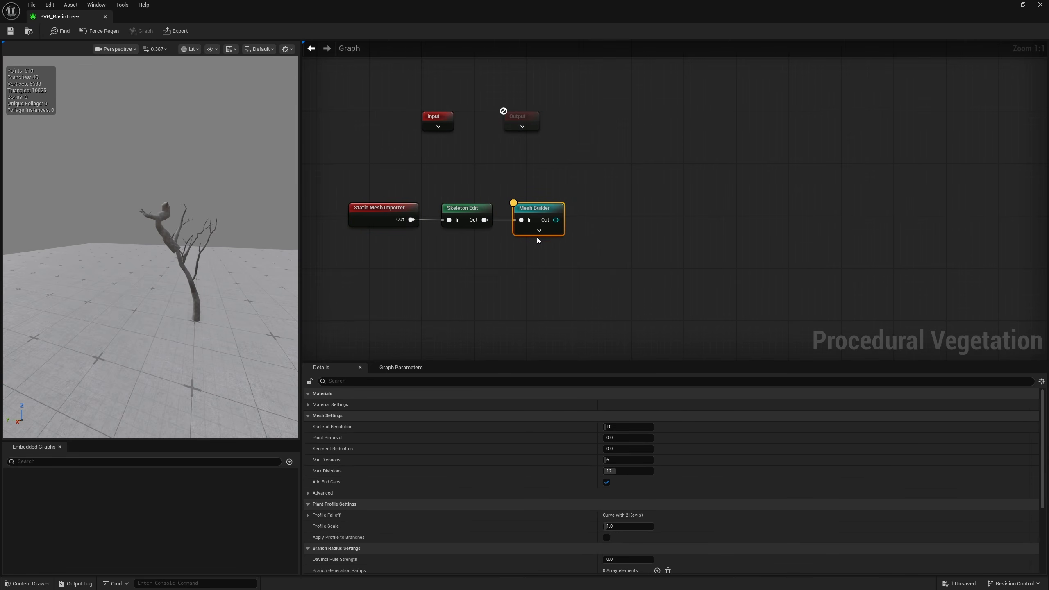
Choose TRS as the skeleton edit mode of the Skeleton Edit node
{"action": "left_click_drag", "start_coordinate": [471, 187], "coordinate": [505, 212]}
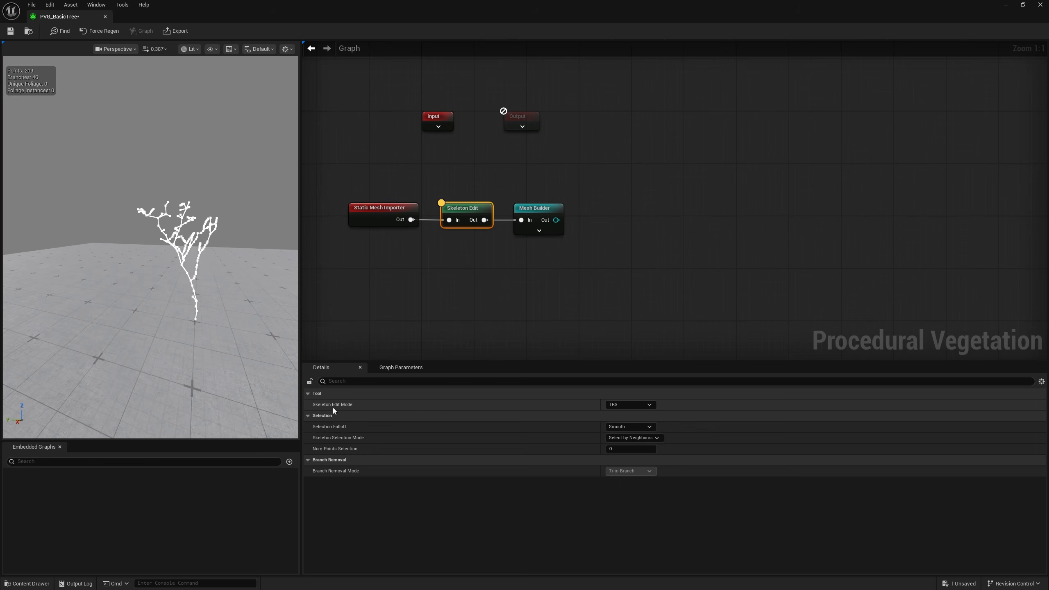
{"action": "left_click", "coordinate": [630, 405]}
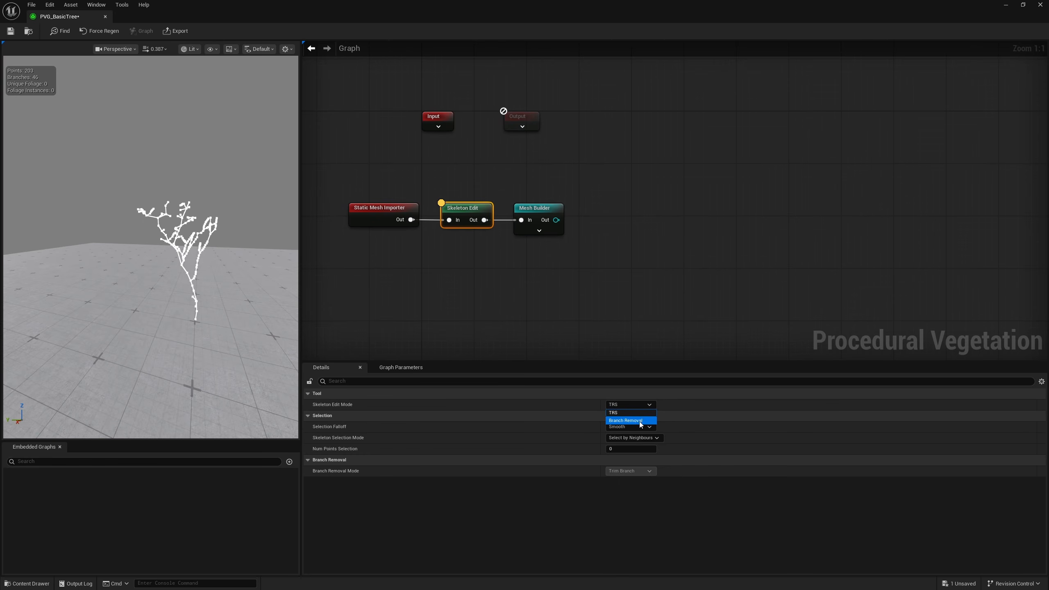
{"action": "left_click", "coordinate": [616, 409]}
{"action": "left_click", "coordinate": [628, 413]}
Try moving a point near the tip of the skeleton's upper branch, and undo the move
{"action": "right_click_drag", "start_coordinate": [175, 296], "coordinate": [198, 283]}
{"action": "key", "text": "w"}
{"action": "right_click_drag", "start_coordinate": [139, 203], "coordinate": [123, 235]}
{"action": "left_click", "coordinate": [137, 224]}
{"action": "left_click_drag", "start_coordinate": [136, 235], "coordinate": [121, 204]}
{"action": "key", "text": "ctrl+z"}
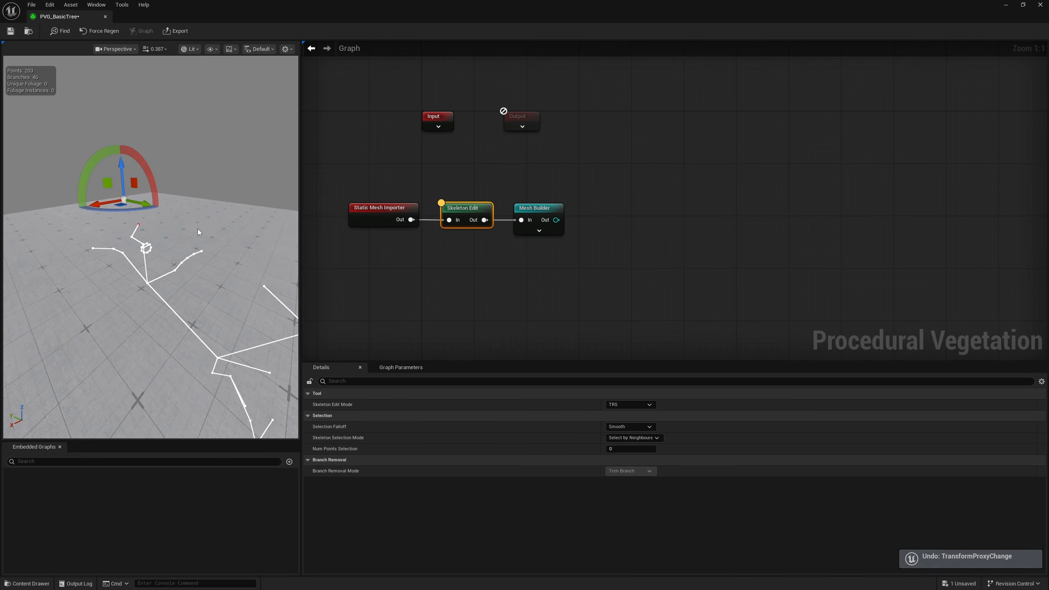
Try pulling the end point of the adjacent side twig away from its branch, undoing the misplaced move
{"action": "left_click", "coordinate": [92, 248]}
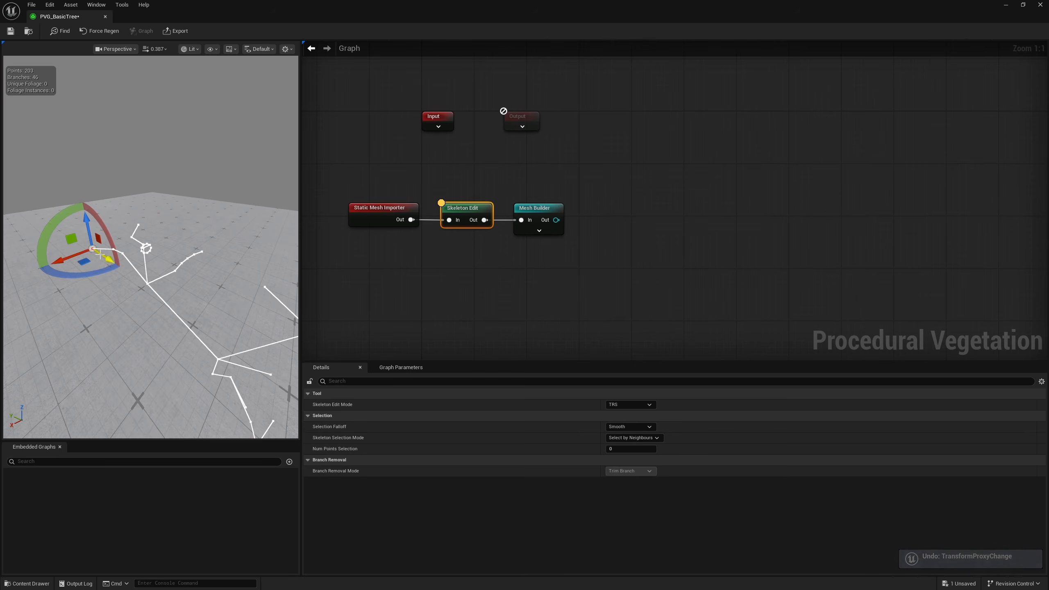
{"action": "left_click_drag", "start_coordinate": [98, 253], "coordinate": [106, 182]}
{"action": "key", "text": "ctrl+z"}
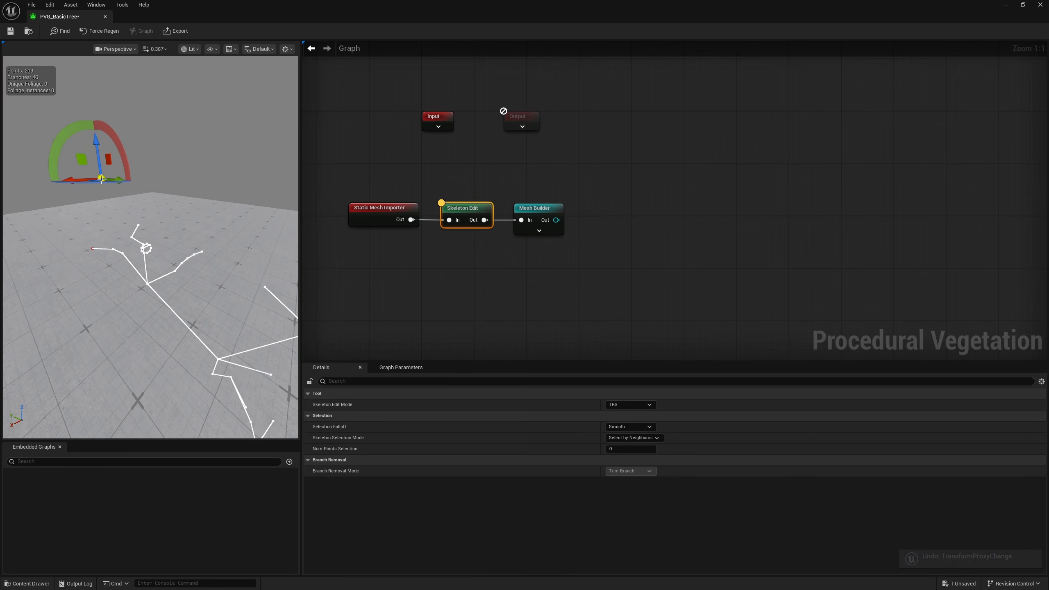
{"action": "left_click", "coordinate": [93, 249]}
{"action": "left_click_drag", "start_coordinate": [125, 243], "coordinate": [202, 261], "text": "alt"}
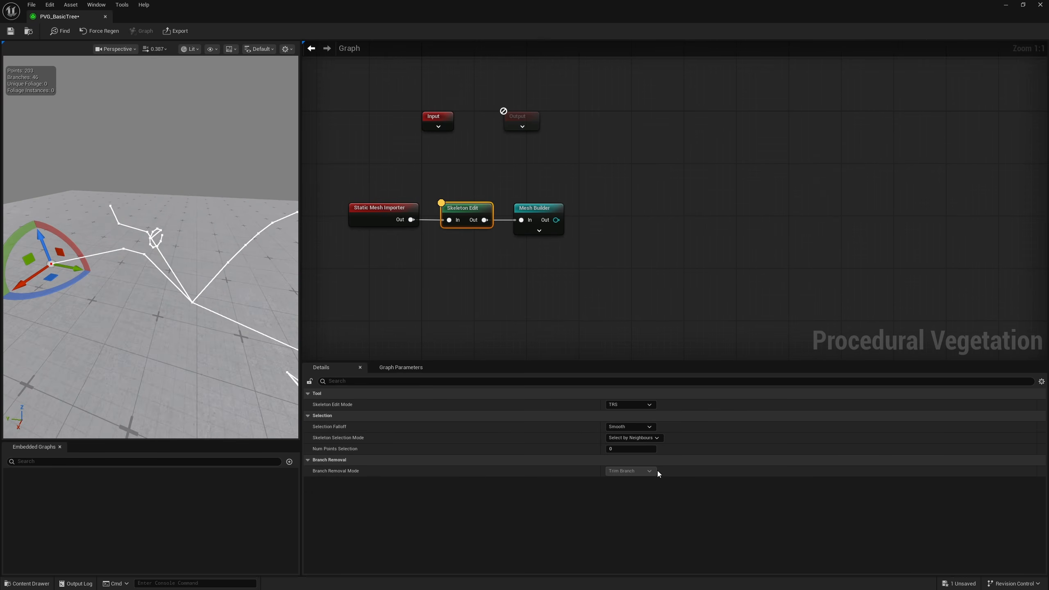
Set Num Points Selection to 2 and try moving the twig's end together with its neighbouring points, undoing the moves
{"action": "left_click", "coordinate": [630, 427]}
{"action": "left_click", "coordinate": [367, 428]}
{"action": "left_click_drag", "start_coordinate": [54, 277], "coordinate": [22, 231]}
{"action": "key", "text": "ctrl+z"}
{"action": "key", "text": "ctrl+z"}
{"action": "mouse_move", "coordinate": [208, 299]}
{"action": "right_mouse_down"}
{"action": "mouse_move", "coordinate": [209, 269]}
{"action": "mouse_move", "coordinate": [208, 279]}
{"action": "mouse_move", "coordinate": [194, 271]}
{"action": "mouse_move", "coordinate": [196, 288]}
{"action": "right_mouse_up"}
{"action": "key", "text": "s"}
{"action": "key", "text": "s"}
{"action": "key", "text": "w"}
Inspect the tree mesh in the Mesh Builder preview and return to the Skeleton Edit preview
{"action": "left_click", "coordinate": [536, 209]}
{"action": "key", "text": "d"}
{"action": "mouse_move", "coordinate": [113, 222]}
{"action": "right_mouse_down"}
{"action": "mouse_move", "coordinate": [96, 218]}
{"action": "mouse_move", "coordinate": [101, 209]}
{"action": "right_mouse_up"}
{"action": "key", "text": "w"}
{"action": "right_click_drag", "start_coordinate": [126, 244], "coordinate": [125, 244]}
{"action": "left_click", "coordinate": [466, 214]}
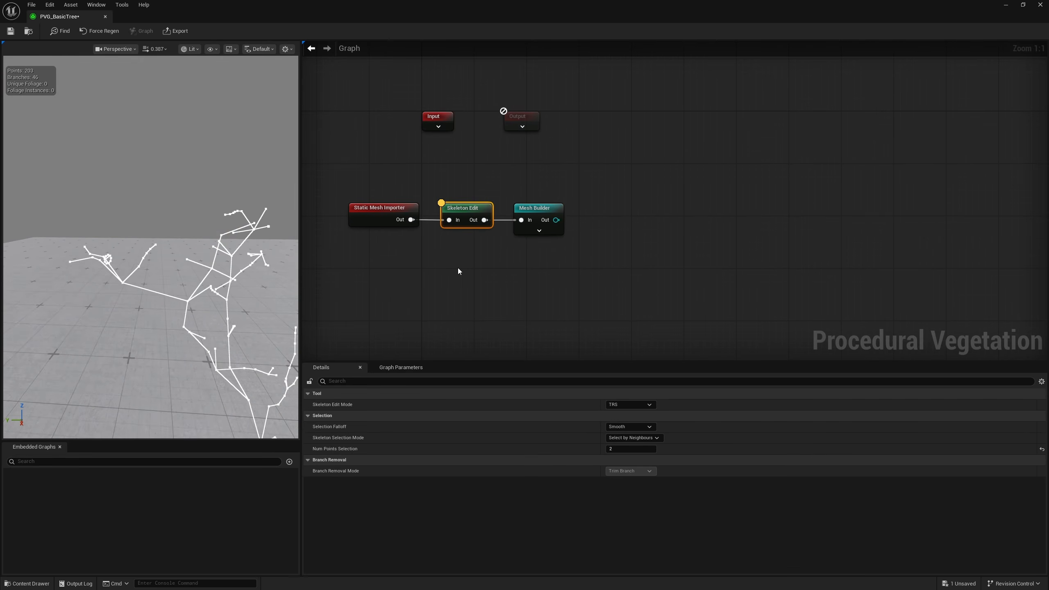
Set the skeleton edit mode to Branch Removal, review the branch removal mode options, and compare the mesh with the skeleton
{"action": "left_click", "coordinate": [629, 405]}
{"action": "left_click", "coordinate": [626, 421]}
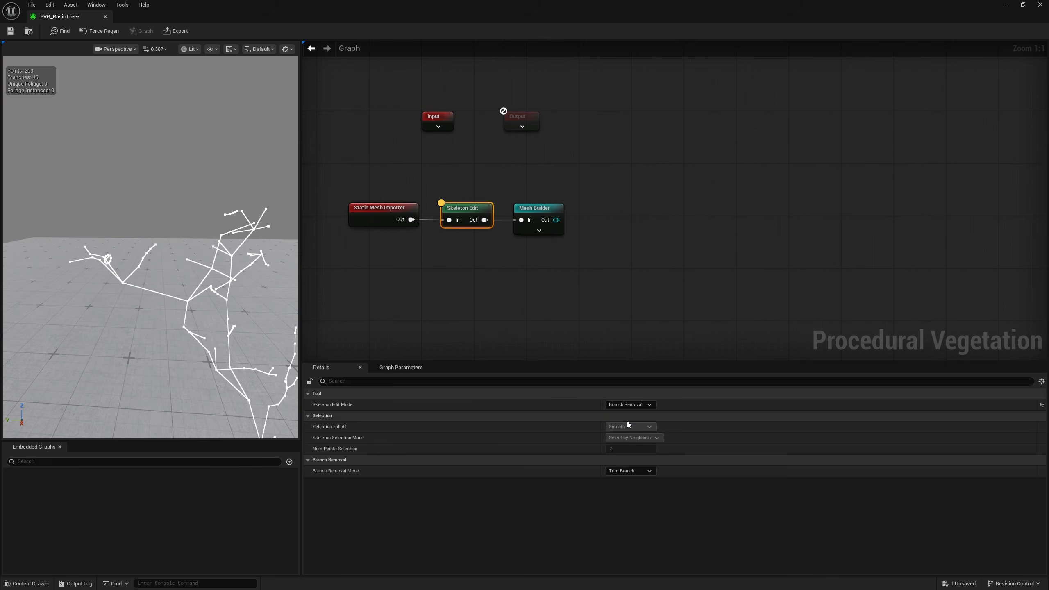
{"action": "left_click", "coordinate": [630, 472]}
{"action": "left_click", "coordinate": [565, 523]}
{"action": "left_click", "coordinate": [537, 208]}
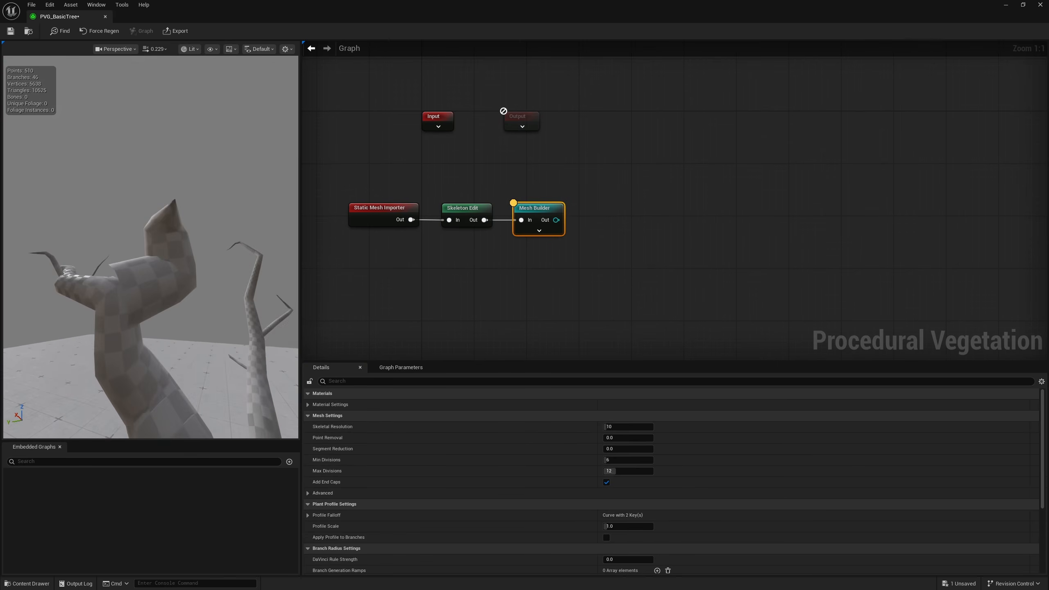
{"action": "key", "text": "w"}
{"action": "left_click", "coordinate": [463, 210]}
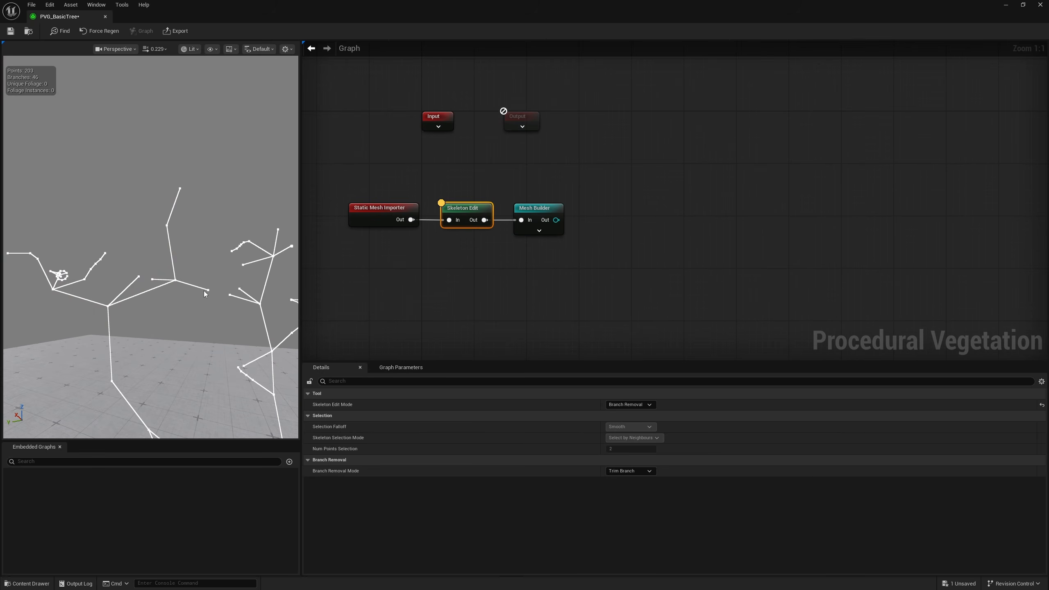
Try trimming the small twigs beside the upright branch, check the mesh, and undo the removals and the mode change
{"action": "left_click", "coordinate": [208, 290]}
{"action": "left_click_drag", "start_coordinate": [528, 180], "coordinate": [552, 256]}
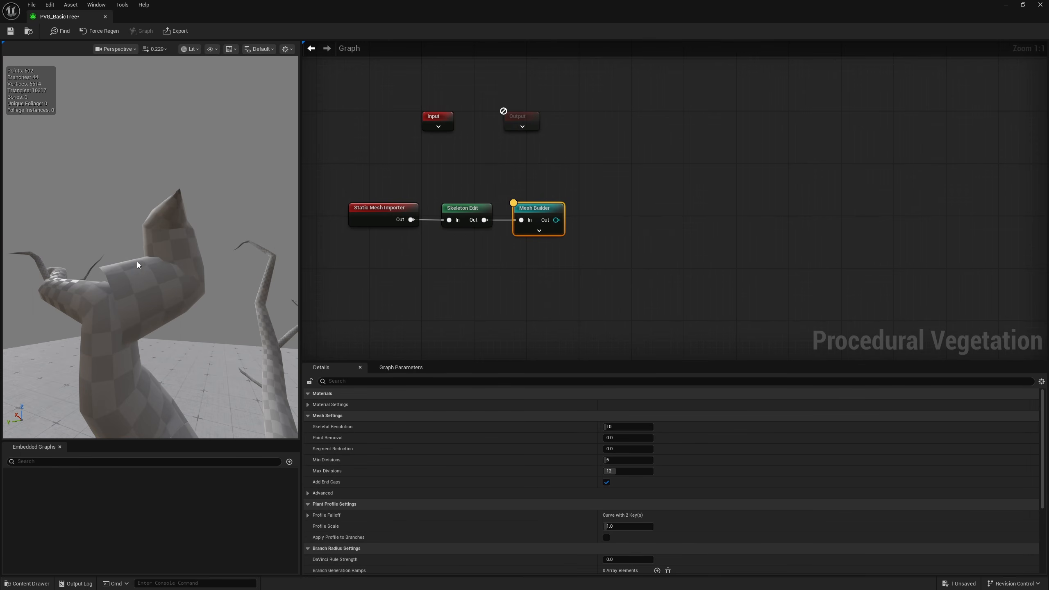
{"action": "key", "text": "ctrl+z"}
{"action": "key", "text": "ctrl+z"}
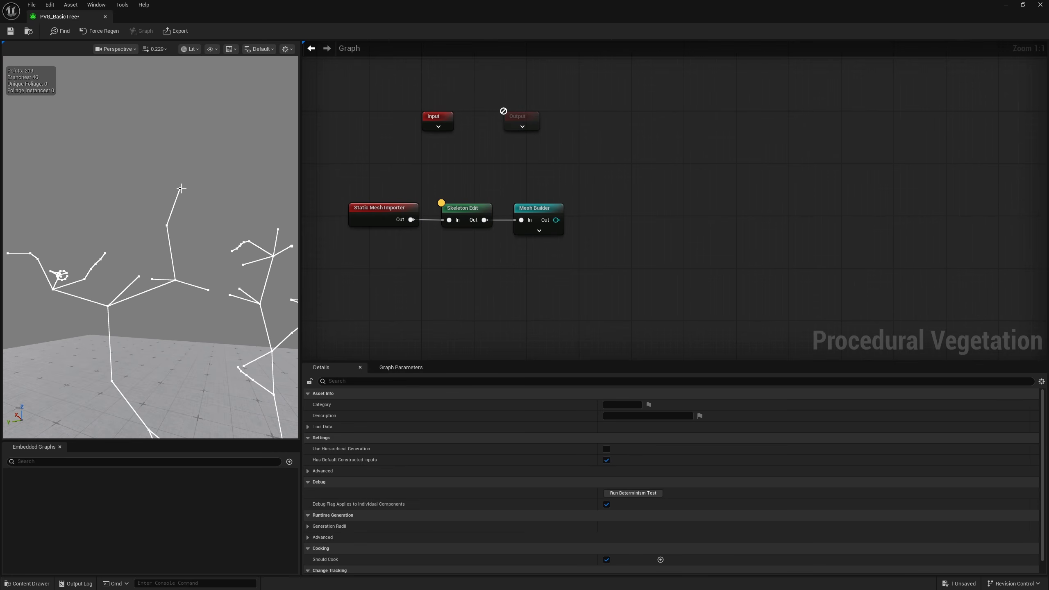
{"action": "key", "text": "ctrl+z"}
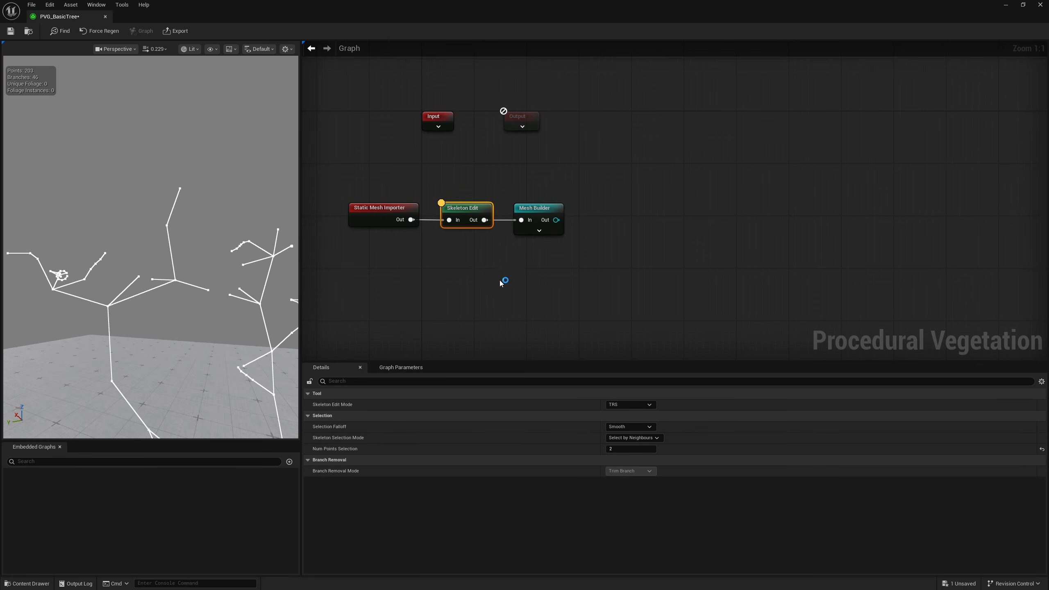
Choose Branch Removal as the skeleton edit mode, trim the upright shoot off the forked side branch, and check the mesh
{"action": "left_click", "coordinate": [627, 405]}
{"action": "left_click", "coordinate": [626, 424]}
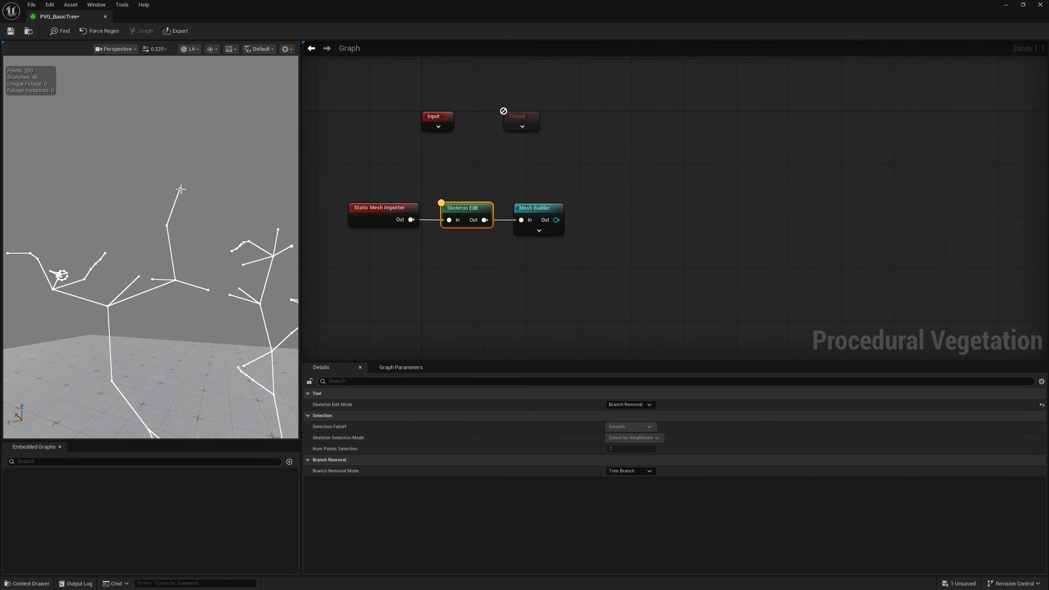
{"action": "left_click", "coordinate": [524, 210]}
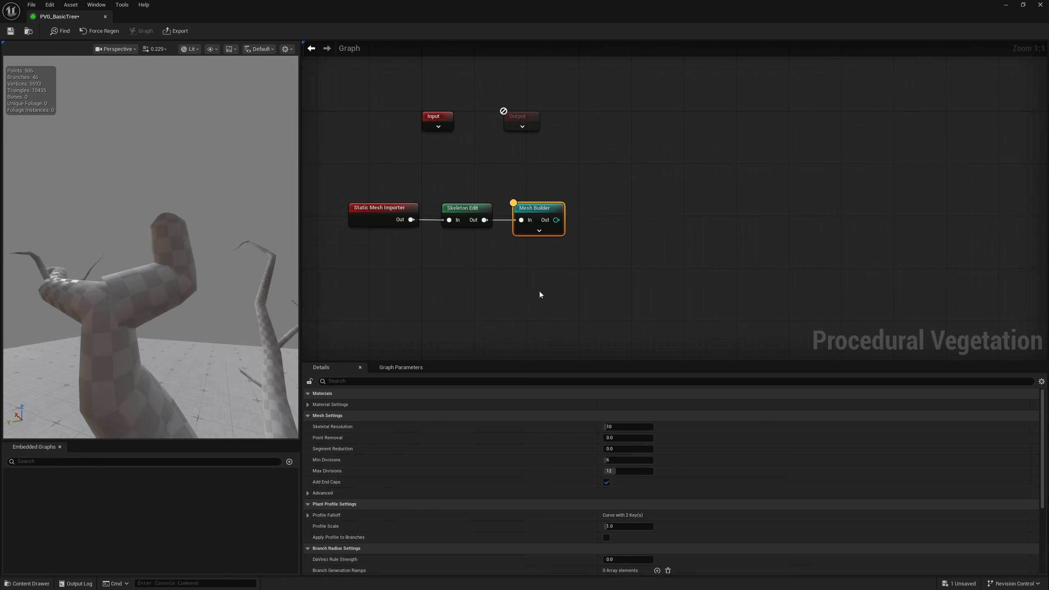
{"action": "left_click", "coordinate": [463, 207]}
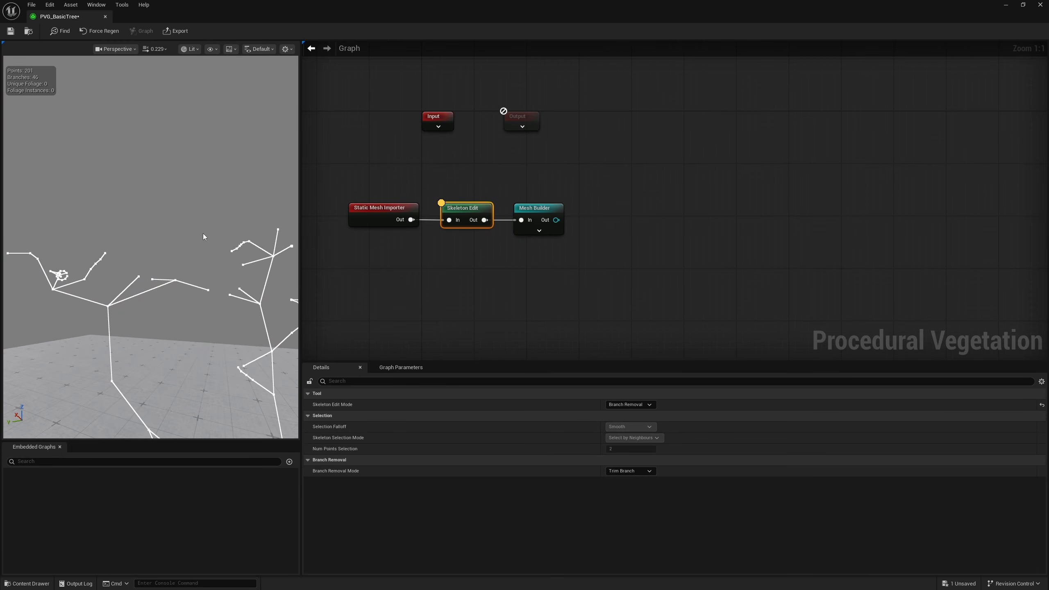
{"action": "left_click", "coordinate": [534, 210]}
{"action": "left_click", "coordinate": [465, 213]}
Return the skeleton edit mode to TRS, select the side branch's fork point, and set Num Points Selection to 0
{"action": "left_click", "coordinate": [636, 405]}
{"action": "left_click", "coordinate": [630, 413]}
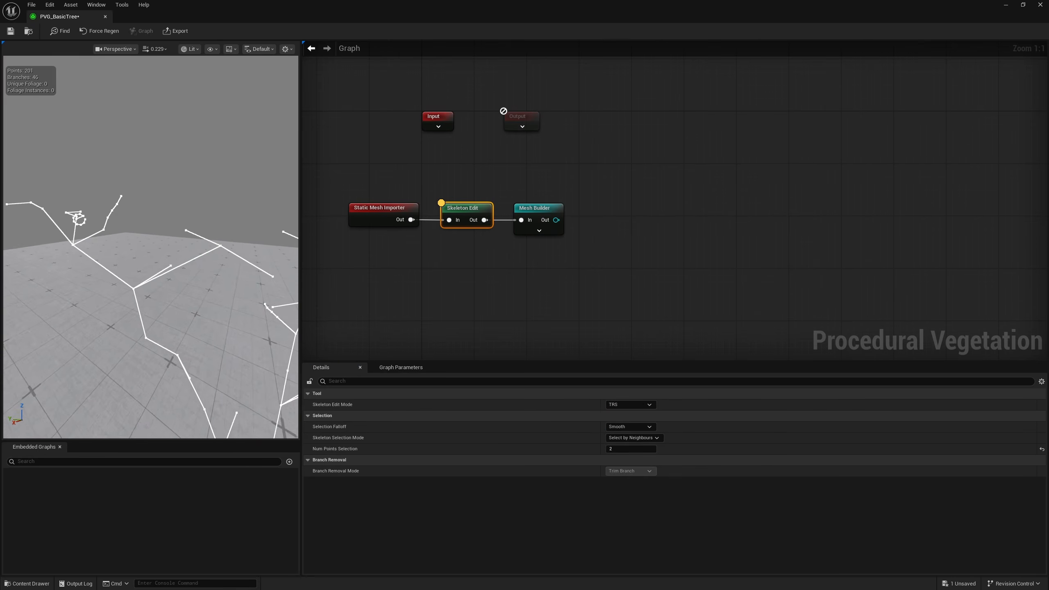
{"action": "left_click", "coordinate": [236, 265]}
{"action": "right_click_drag", "start_coordinate": [240, 269], "coordinate": [179, 261]}
{"action": "scroll", "coordinate": [192, 301], "scroll_direction": "down", "scroll_amount": 3}
{"action": "key", "text": "w"}
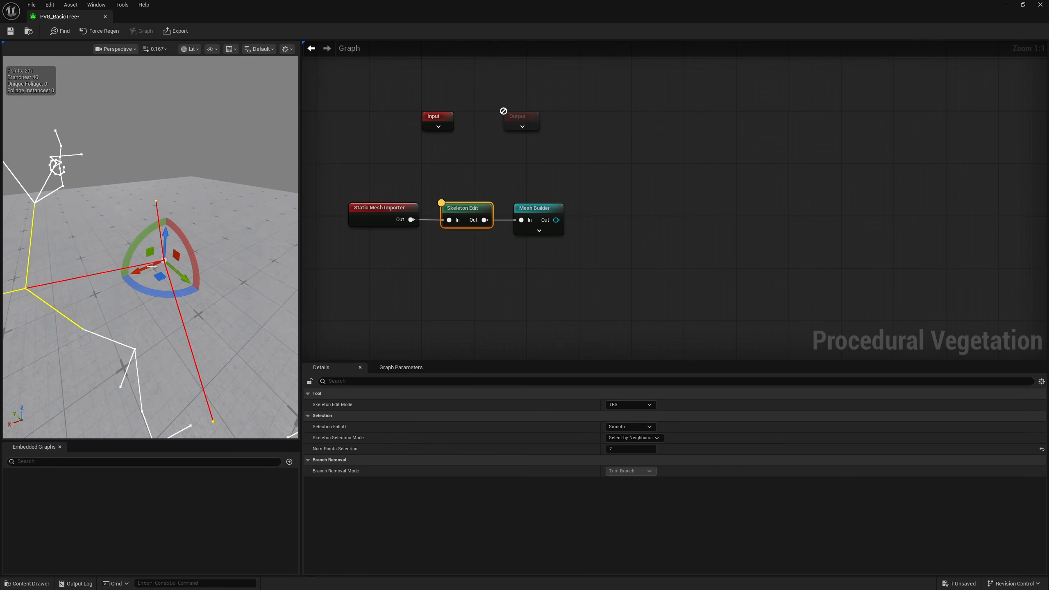
{"action": "left_click", "coordinate": [617, 449]}
{"action": "type", "text": "0"}
{"action": "key", "text": "Return"}
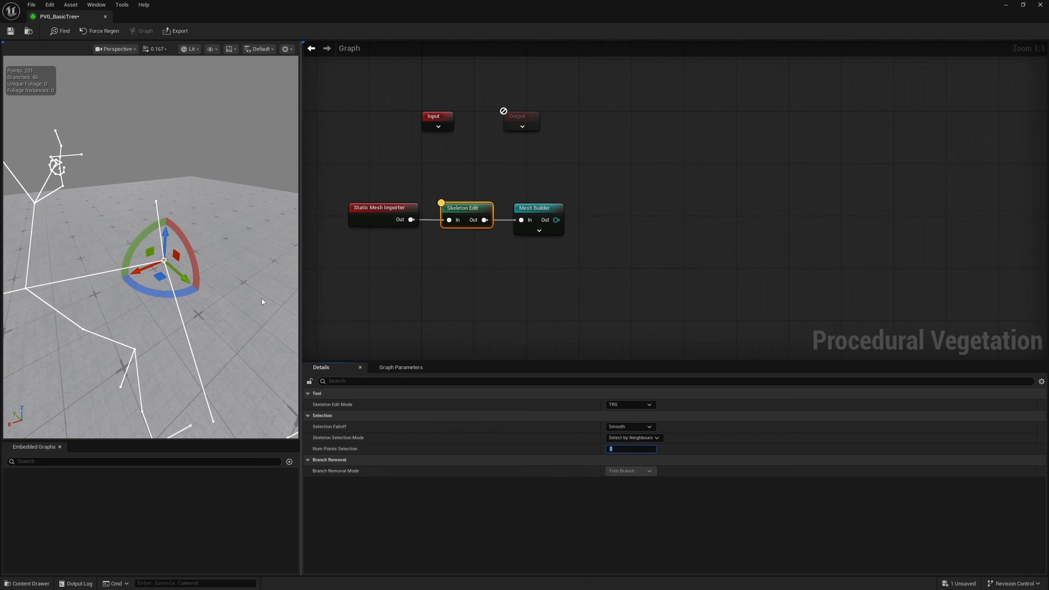
Move the side branch's fork point closer to the main branch, undoing the unwanted moves
{"action": "left_click_drag", "start_coordinate": [164, 261], "coordinate": [91, 289]}
{"action": "key", "text": "ctrl+z"}
{"action": "right_click_drag", "start_coordinate": [91, 279], "coordinate": [137, 264]}
{"action": "key", "text": "s"}
{"action": "left_click_drag", "start_coordinate": [137, 264], "coordinate": [76, 255]}
{"action": "key", "text": "ctrl+z"}
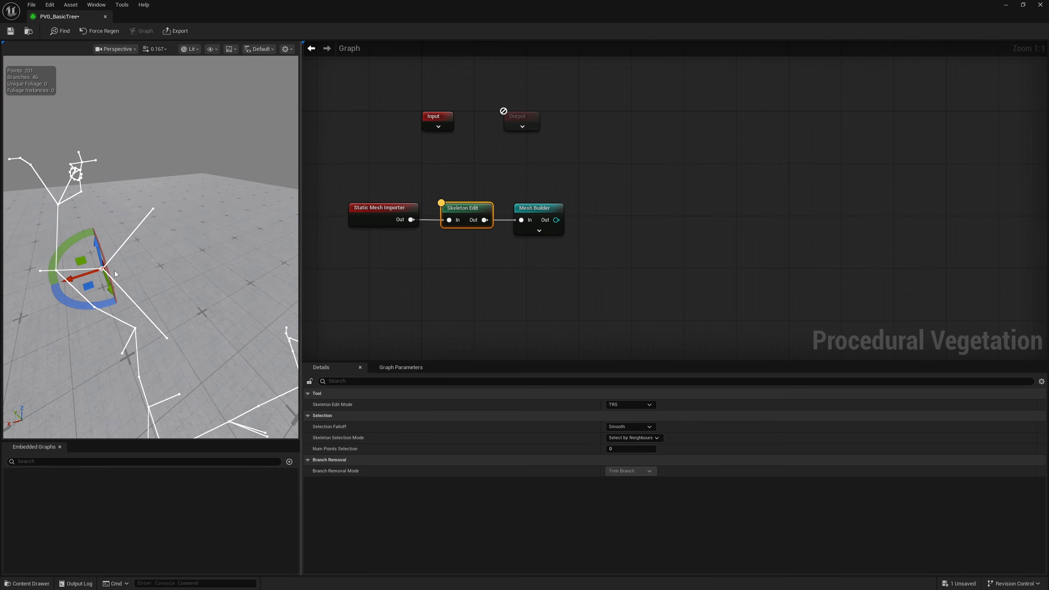
Examine the reshaped side branch in the Mesh Builder preview and go back to the Skeleton Edit preview
{"action": "left_click", "coordinate": [529, 207]}
{"action": "right_click_drag", "start_coordinate": [178, 285], "coordinate": [202, 318]}
{"action": "left_click", "coordinate": [462, 208]}
{"action": "right_click_drag", "start_coordinate": [276, 313], "coordinate": [276, 325]}
Set the skeleton edit mode to Branch Removal, trim the short twig at the side branch's base, and check the mesh
{"action": "left_click", "coordinate": [629, 407]}
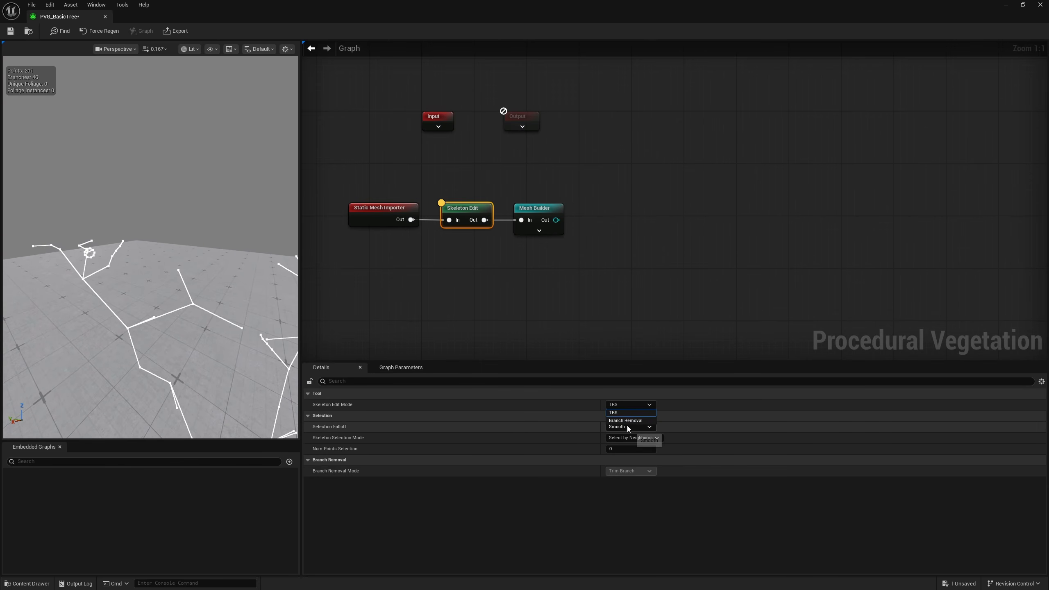
{"action": "left_click", "coordinate": [626, 426]}
{"action": "right_click_drag", "start_coordinate": [156, 317], "coordinate": [155, 300]}
{"action": "left_click", "coordinate": [531, 210]}
{"action": "left_click", "coordinate": [470, 211]}
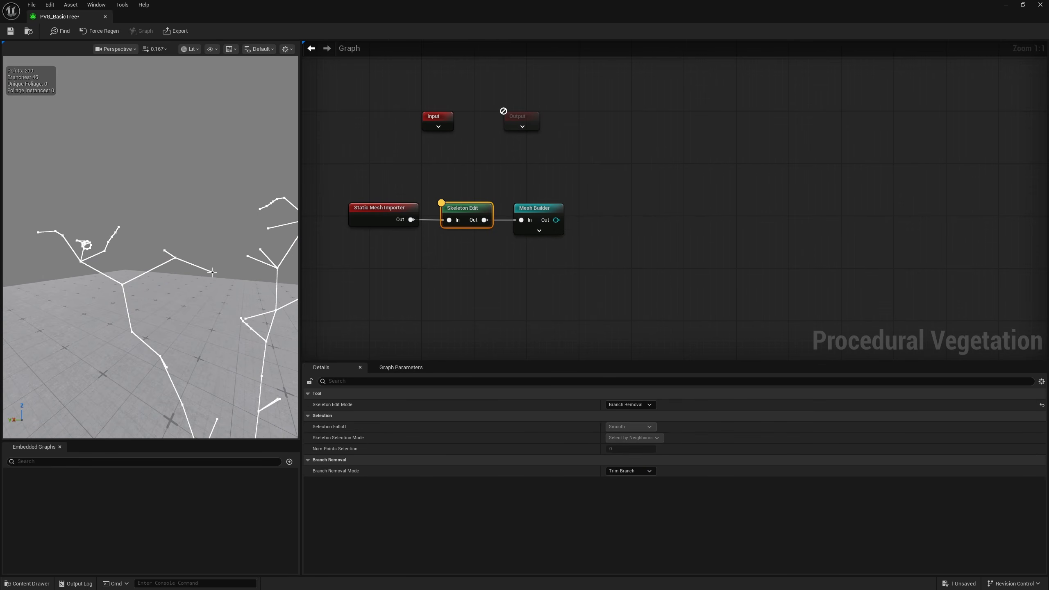
Trim the whole forked side branch off the main branch and inspect the result in the Mesh Builder preview
{"action": "left_click", "coordinate": [519, 209]}
{"action": "left_click", "coordinate": [460, 213]}
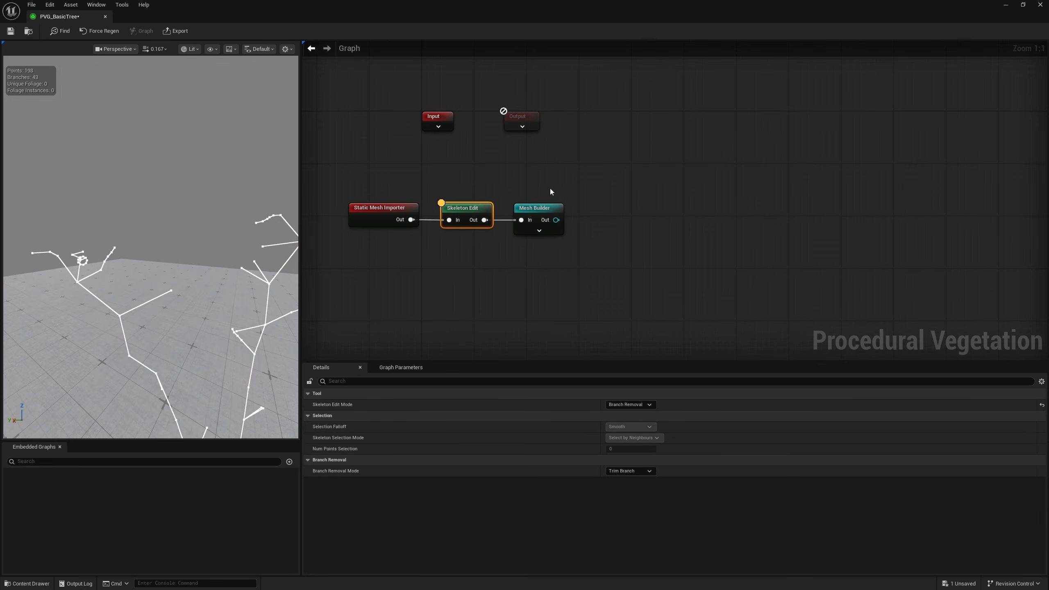
{"action": "left_click", "coordinate": [537, 210]}
{"action": "key", "text": "s"}
{"action": "mouse_move", "coordinate": [157, 328]}
{"action": "right_mouse_down"}
{"action": "mouse_move", "coordinate": [156, 339]}
{"action": "mouse_move", "coordinate": [157, 328]}
{"action": "right_mouse_up"}
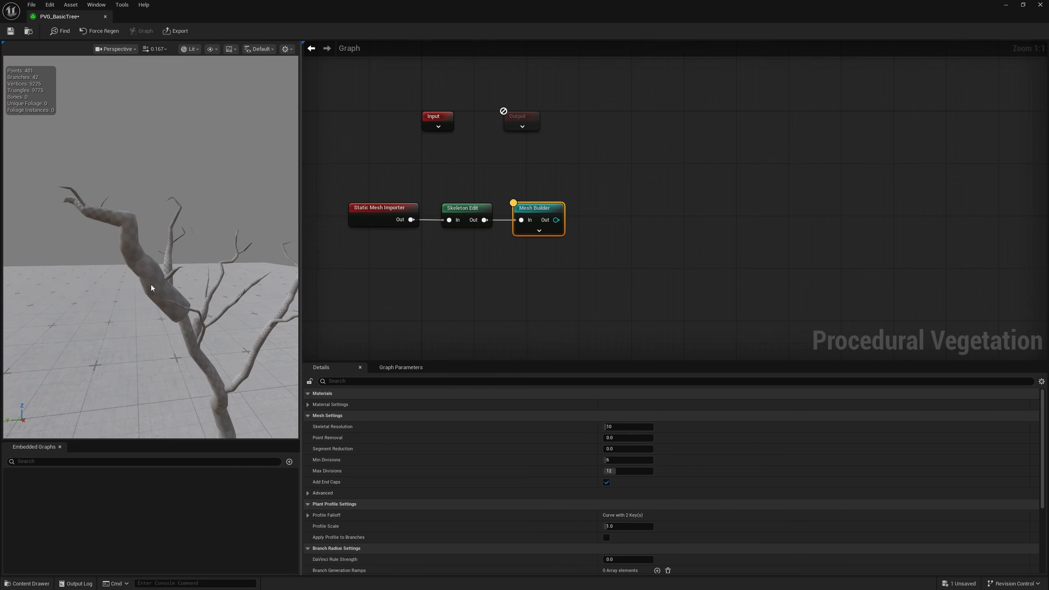
{"action": "right_click_drag", "start_coordinate": [239, 288], "coordinate": [225, 301]}
{"action": "key", "text": "e"}
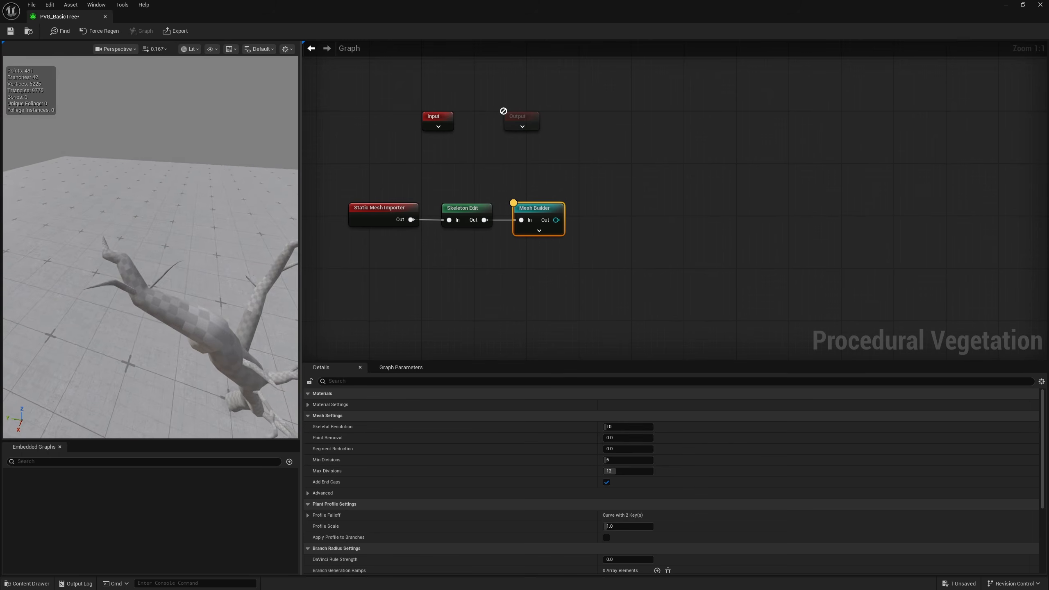
Trim the curled ring of points near the upper branch's end in the skeleton and preview the mesh
{"action": "left_click", "coordinate": [463, 211]}
{"action": "right_click_drag", "start_coordinate": [173, 266], "coordinate": [264, 305]}
{"action": "right_click_drag", "start_coordinate": [226, 148], "coordinate": [279, 128]}
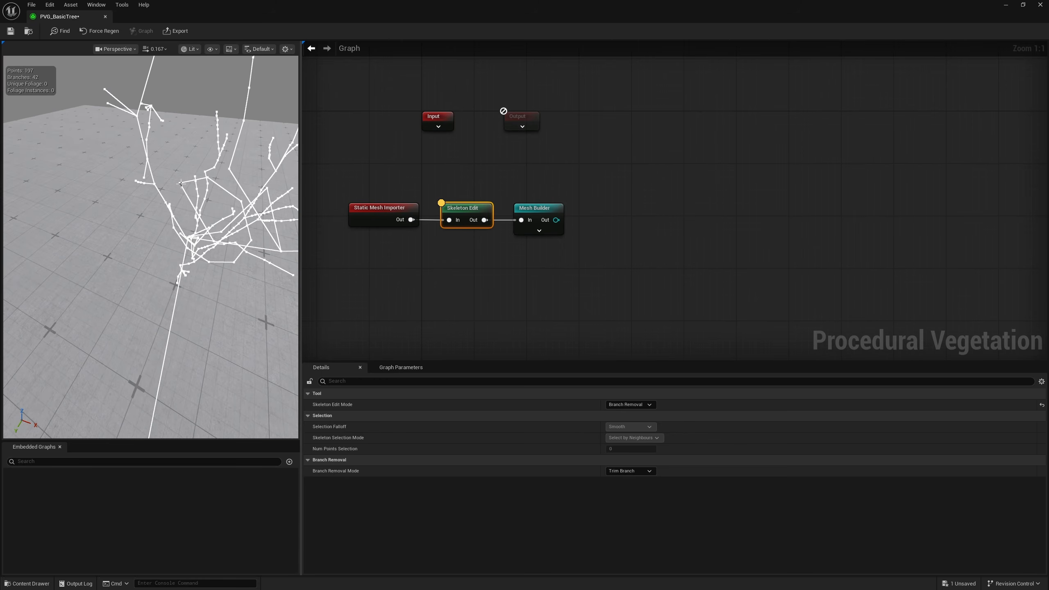
{"action": "right_click_drag", "start_coordinate": [179, 182], "coordinate": [79, 161]}
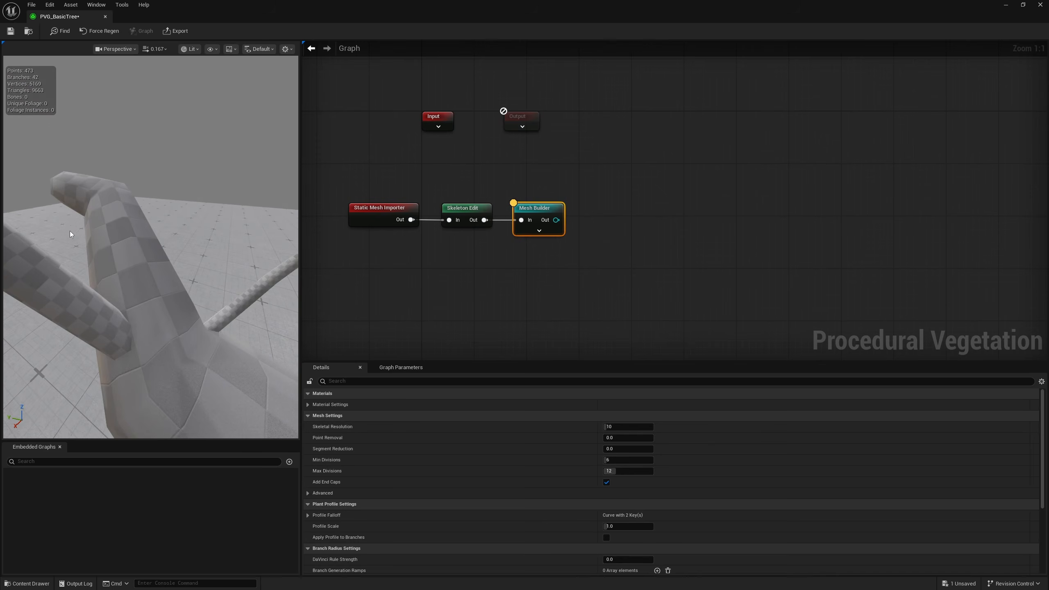
{"action": "right_click_drag", "start_coordinate": [70, 232], "coordinate": [141, 256]}
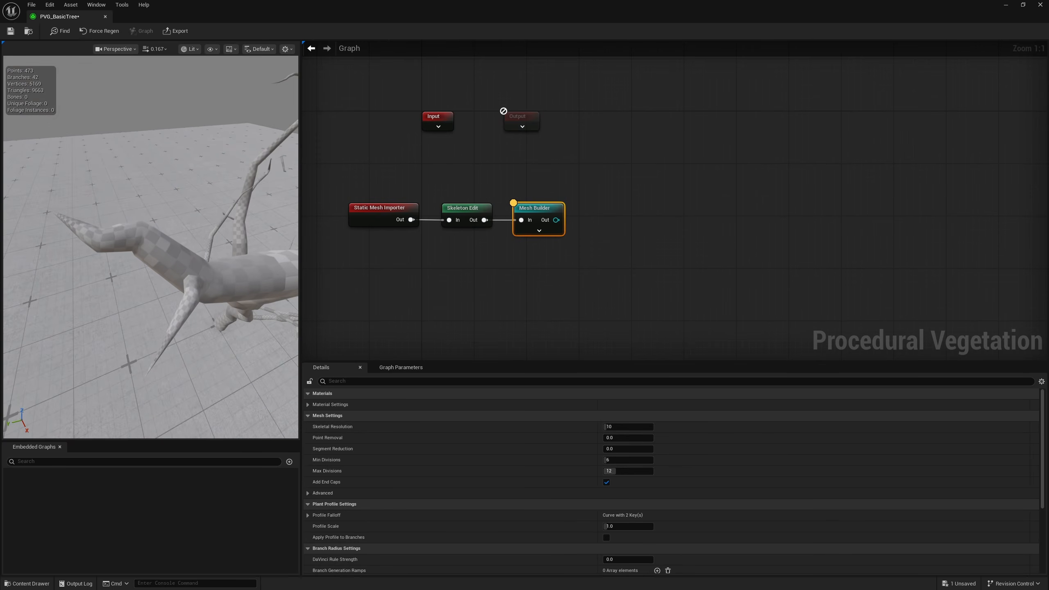
Trim the leftover twig and two side shoots at the fork near the branch end, and preview the mesh
{"action": "left_click_drag", "start_coordinate": [458, 267], "coordinate": [456, 271]}
{"action": "right_click_drag", "start_coordinate": [174, 248], "coordinate": [124, 217]}
{"action": "left_click", "coordinate": [189, 220]}
{"action": "right_click_drag", "start_coordinate": [189, 219], "coordinate": [122, 252]}
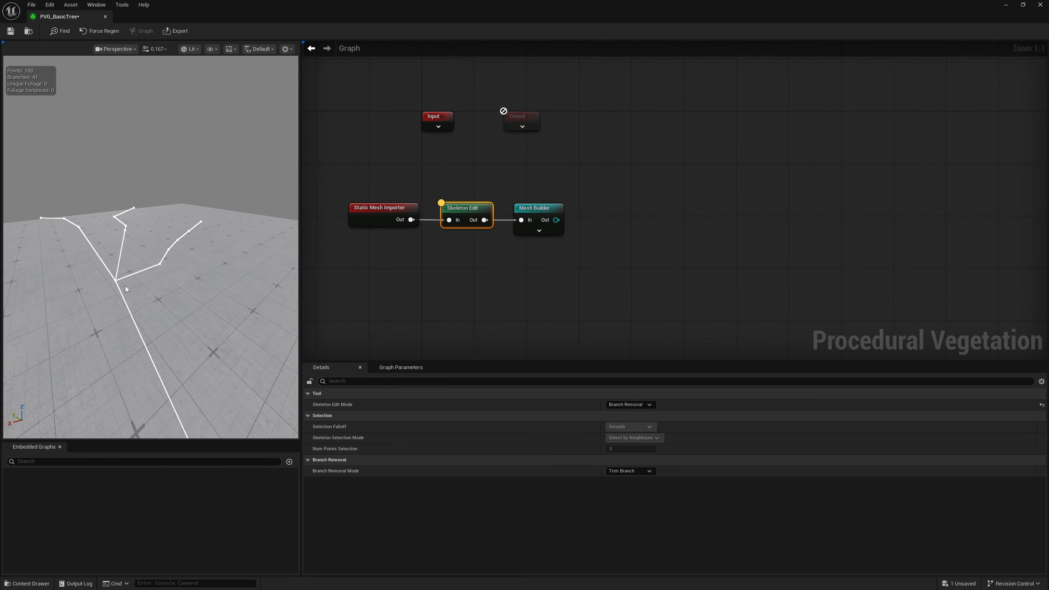
{"action": "mouse_move", "coordinate": [176, 259]}
{"action": "right_mouse_down"}
{"action": "mouse_move", "coordinate": [182, 267]}
{"action": "mouse_move", "coordinate": [177, 259]}
{"action": "right_mouse_up"}
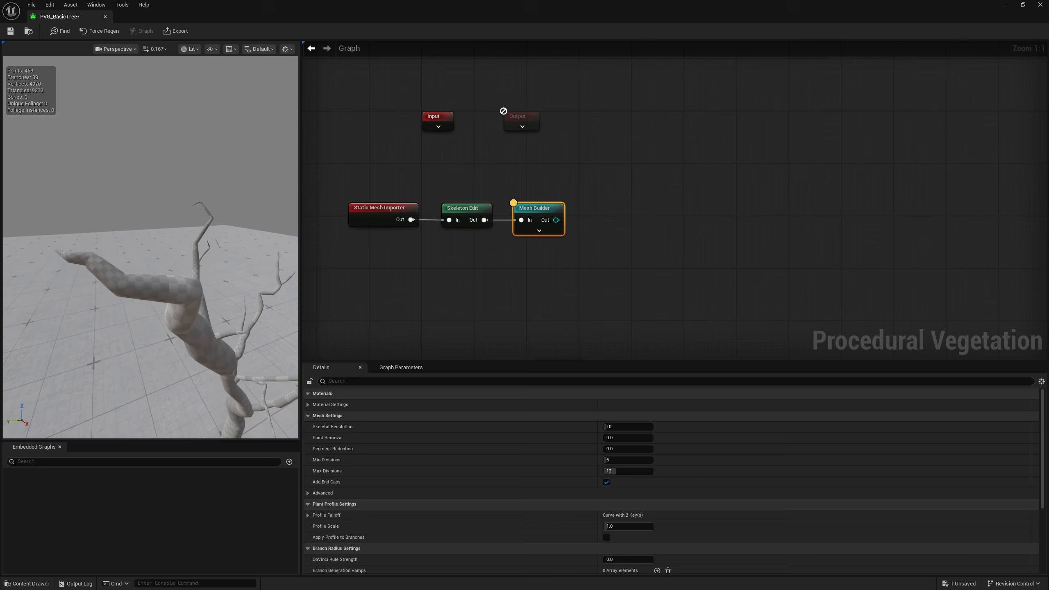
{"action": "mouse_move", "coordinate": [165, 256]}
{"action": "right_mouse_down"}
{"action": "mouse_move", "coordinate": [169, 244]}
{"action": "mouse_move", "coordinate": [178, 252]}
{"action": "right_mouse_up"}
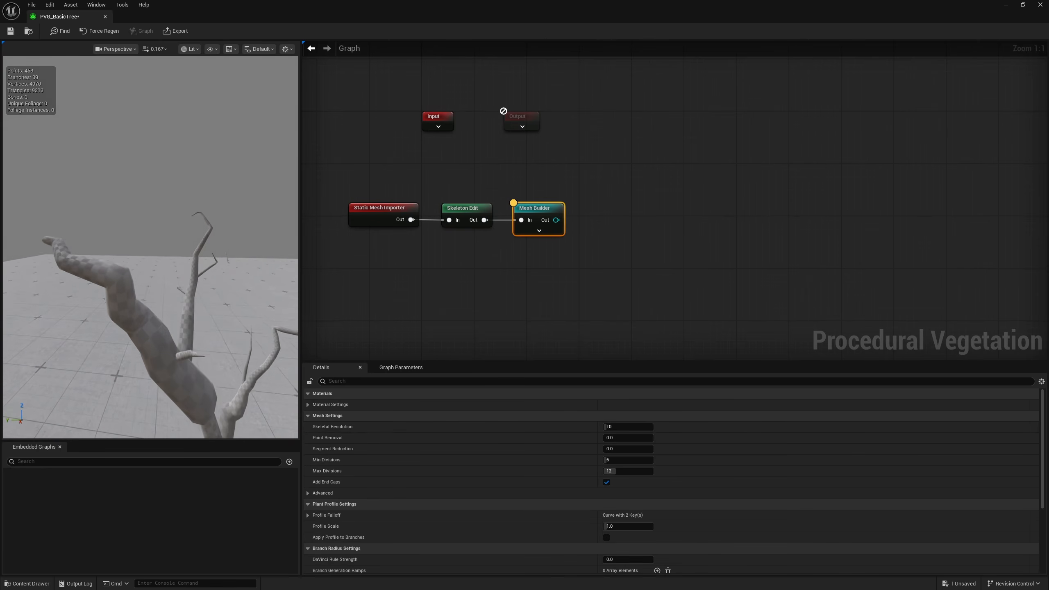
Trim the remaining short twigs along the same branch, comparing the skeleton with the built mesh
{"action": "left_click", "coordinate": [455, 207]}
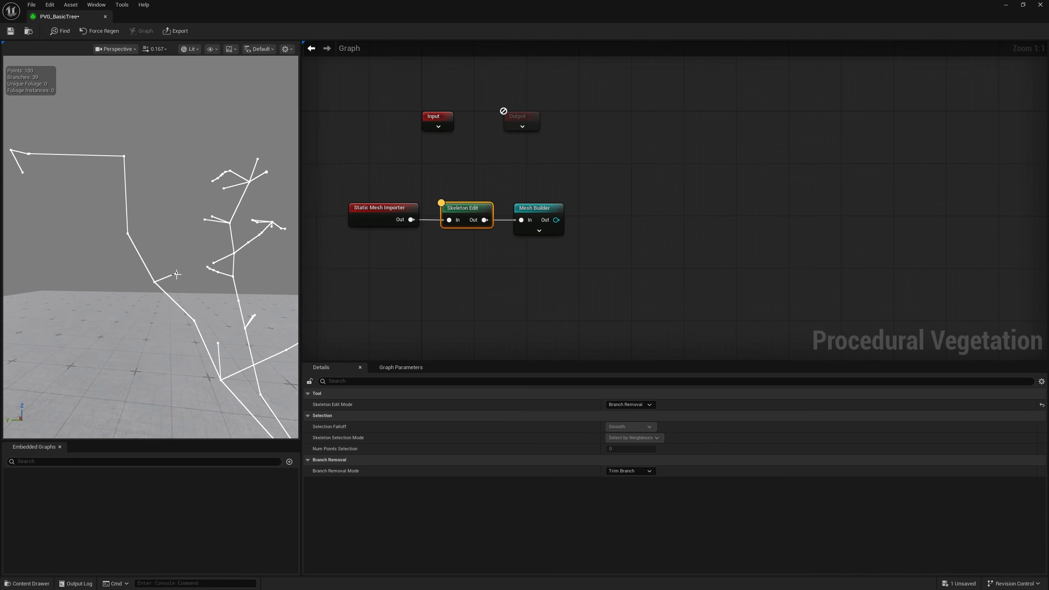
{"action": "right_click_drag", "start_coordinate": [189, 287], "coordinate": [172, 298]}
{"action": "right_click_drag", "start_coordinate": [222, 343], "coordinate": [196, 307]}
{"action": "left_click", "coordinate": [549, 213]}
{"action": "left_click", "coordinate": [462, 209]}
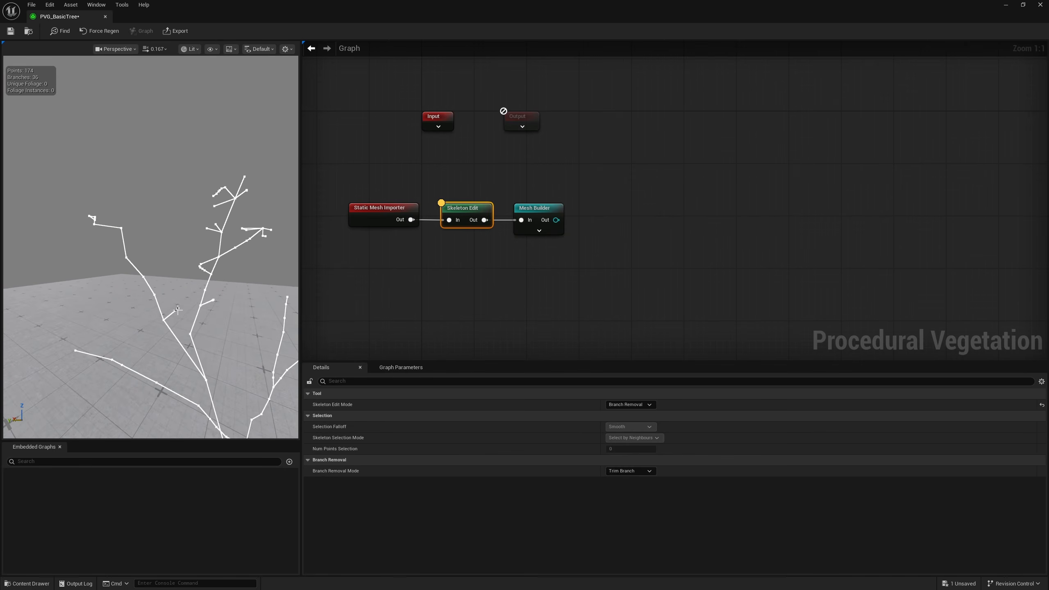
{"action": "left_click_drag", "start_coordinate": [503, 281], "coordinate": [558, 174]}
{"action": "left_click", "coordinate": [473, 211]}
{"action": "right_click_drag", "start_coordinate": [140, 256], "coordinate": [140, 256]}
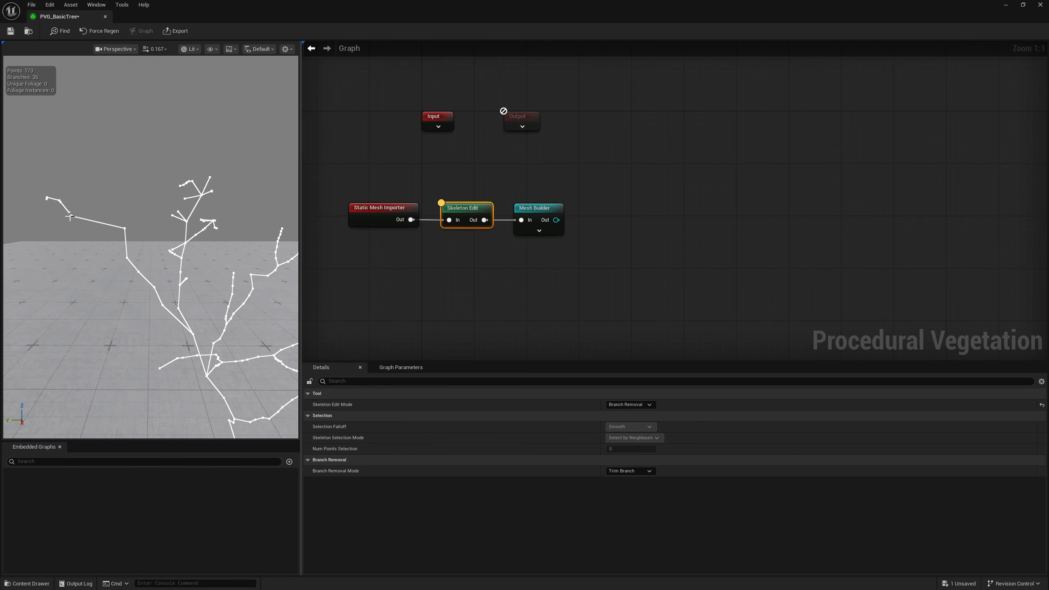
Shorten the branch by trimming its outer end segments and inspect the whole tree in the Mesh Builder preview
{"action": "left_click", "coordinate": [558, 207]}
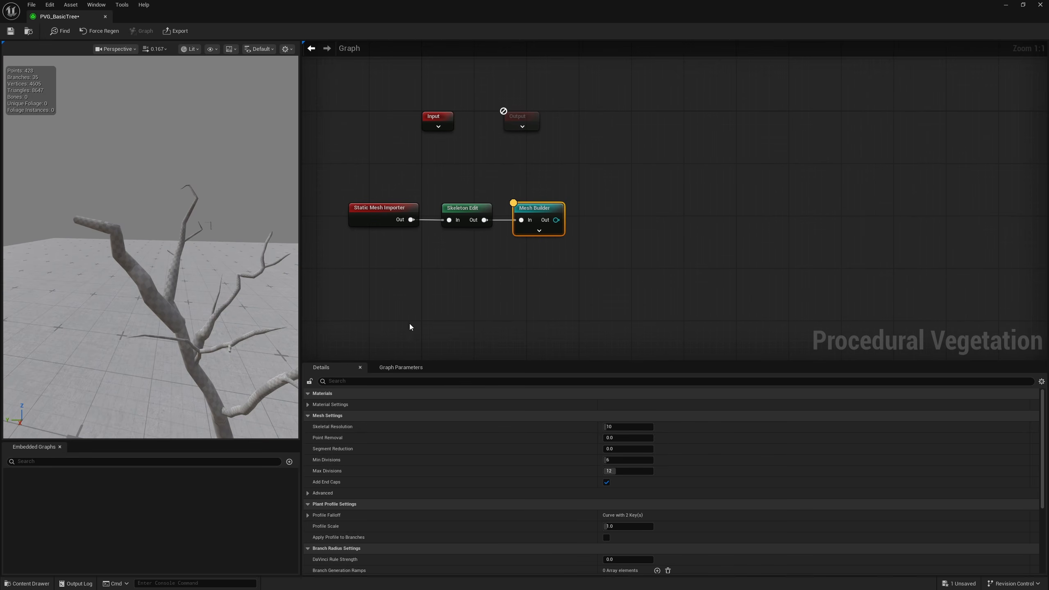
{"action": "left_click", "coordinate": [459, 211]}
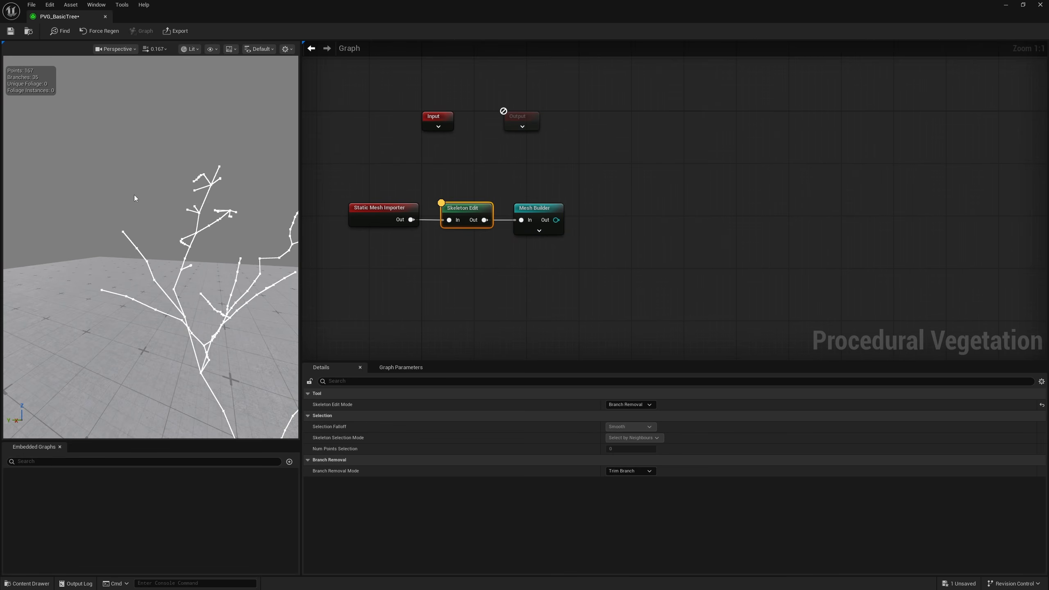
{"action": "left_click", "coordinate": [536, 226]}
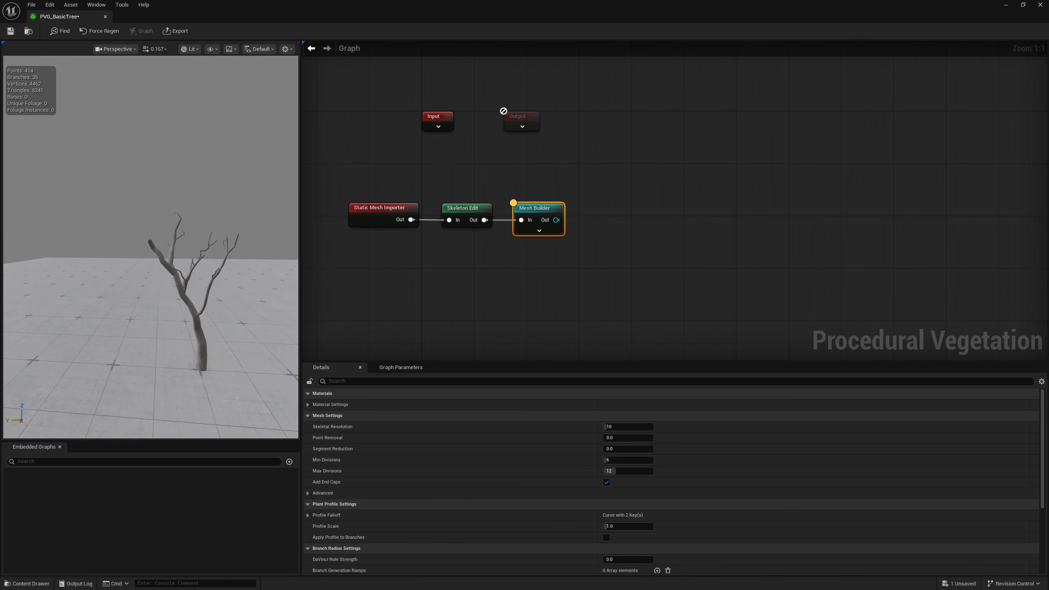
{"action": "right_click_drag", "start_coordinate": [194, 264], "coordinate": [227, 305]}
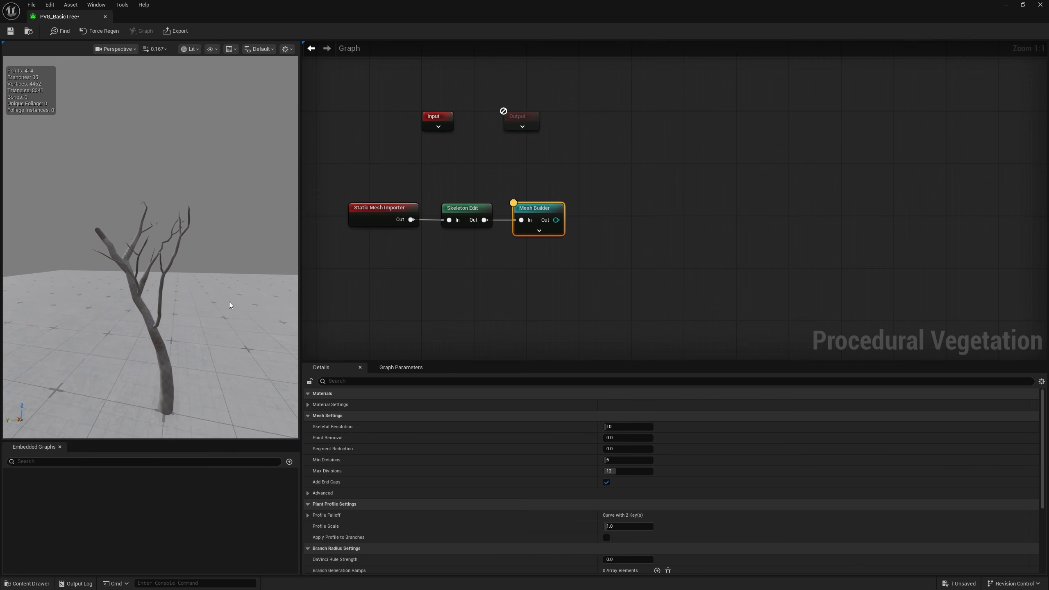
{"action": "right_click_drag", "start_coordinate": [177, 267], "coordinate": [201, 278]}
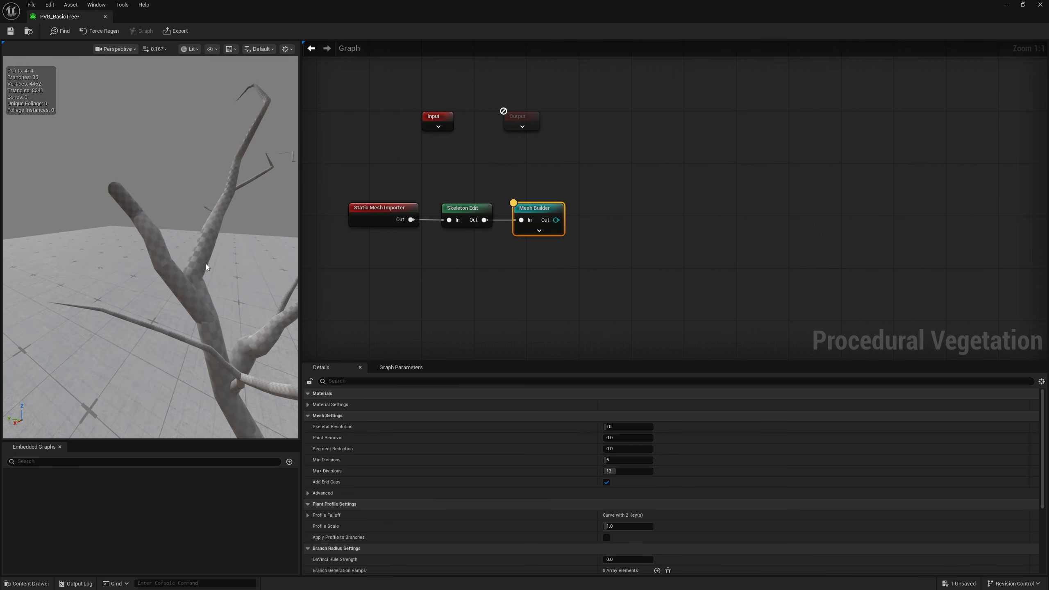
Set the Skeleton Edit node's mode to TRS and reshape the shortened branch by moving its tip outward and adjusting the adjoining points
{"action": "left_click", "coordinate": [480, 223]}
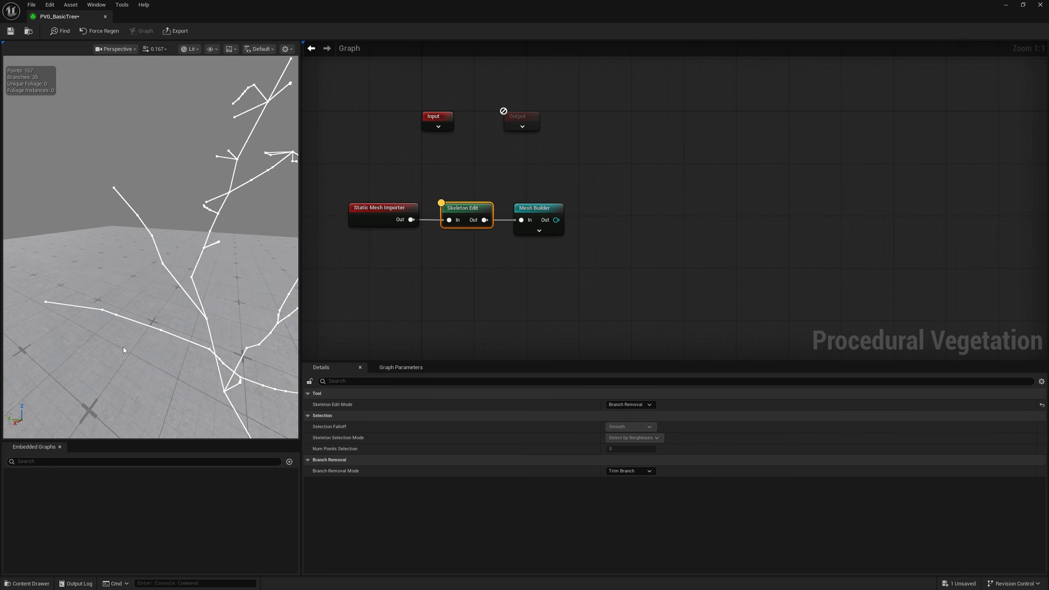
{"action": "left_click", "coordinate": [615, 405]}
{"action": "left_click", "coordinate": [622, 413]}
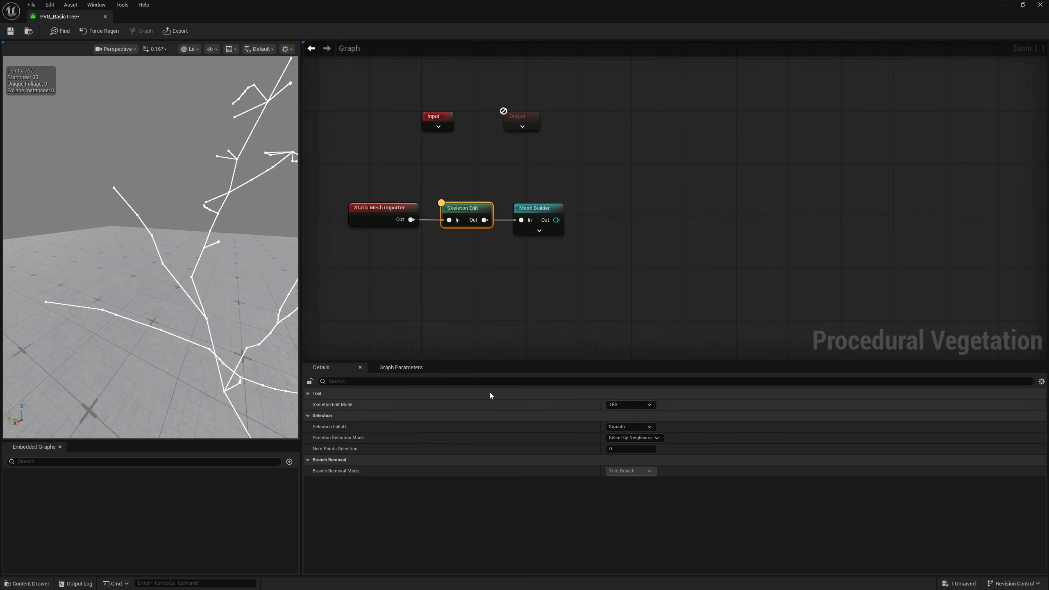
{"action": "mouse_move", "coordinate": [137, 224]}
{"action": "right_mouse_down"}
{"action": "mouse_move", "coordinate": [155, 221]}
{"action": "mouse_move", "coordinate": [138, 215]}
{"action": "right_mouse_up"}
{"action": "left_click", "coordinate": [119, 207]}
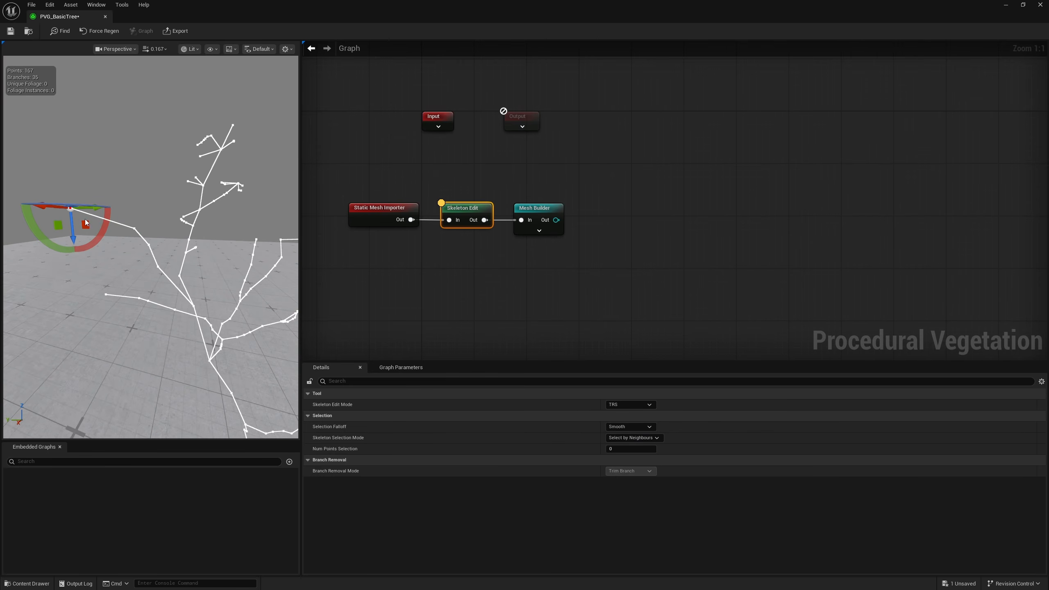
{"action": "left_click", "coordinate": [136, 228]}
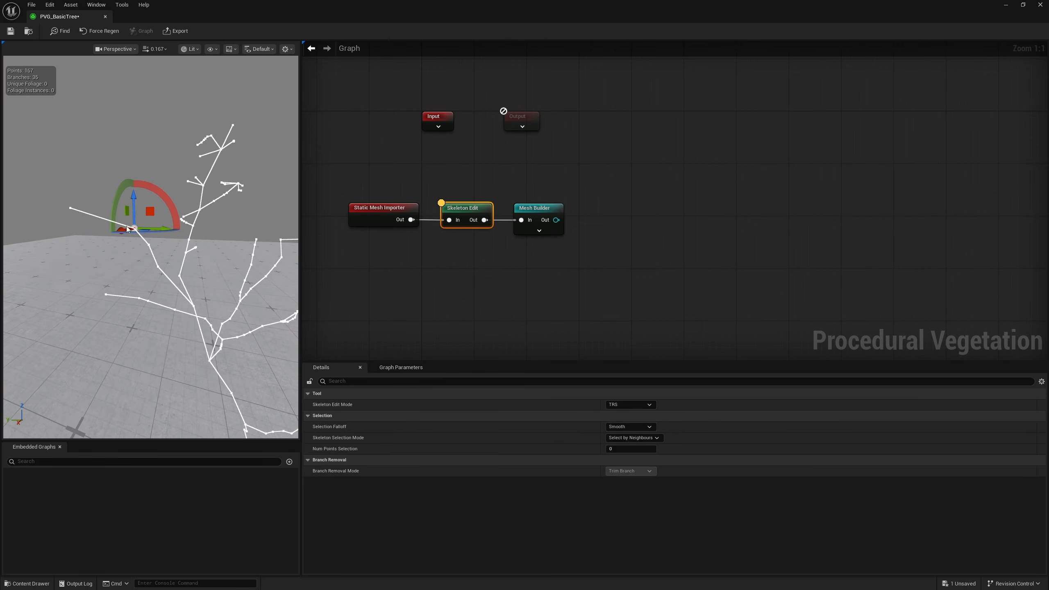
{"action": "left_click", "coordinate": [149, 244]}
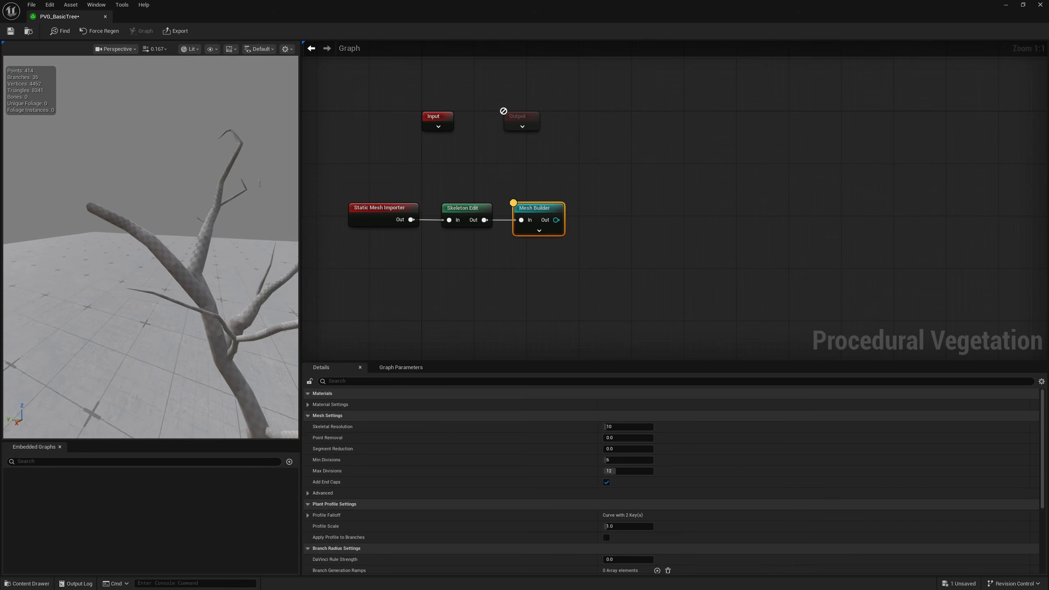
{"action": "mouse_move", "coordinate": [151, 248]}
{"action": "right_mouse_down"}
{"action": "mouse_move", "coordinate": [159, 250]}
{"action": "mouse_move", "coordinate": [146, 248]}
{"action": "right_mouse_up"}
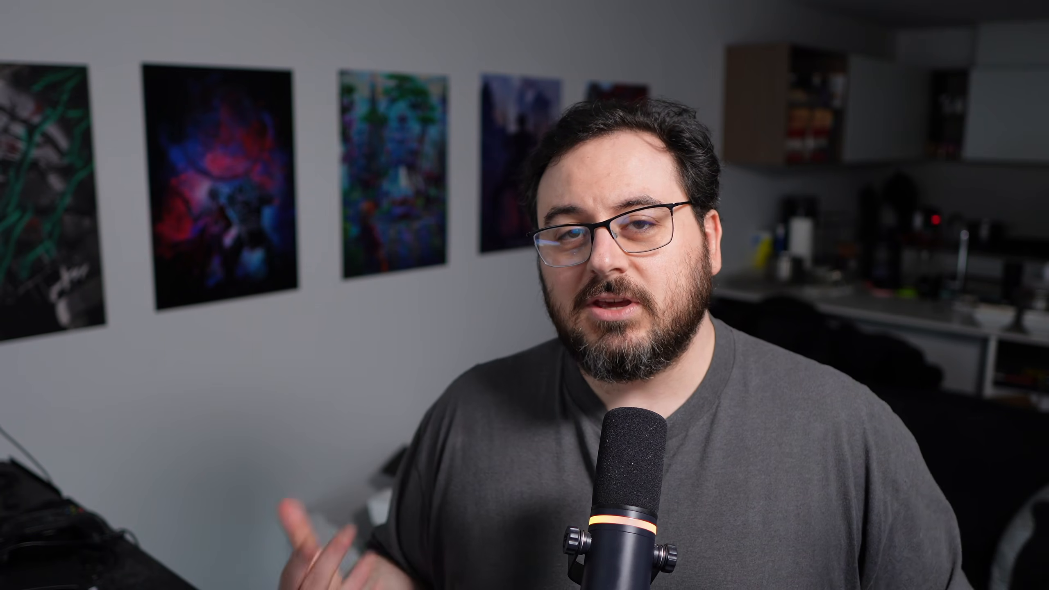
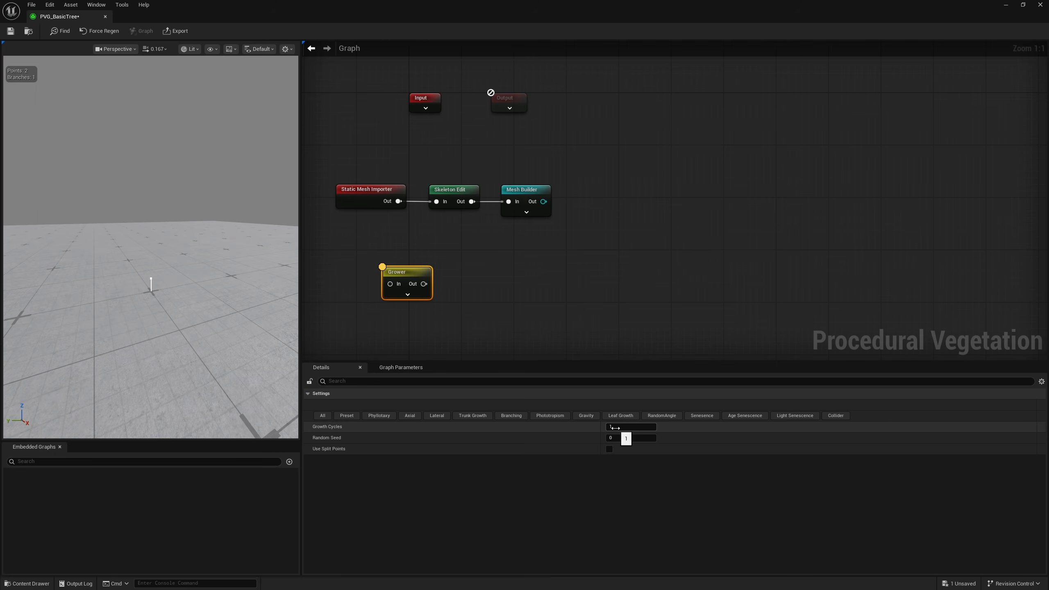
Set the standalone Grower node's Growth Cycles to 16 and inspect the grown skeleton
{"action": "left_click_drag", "start_coordinate": [623, 427], "coordinate": [622, 427]}
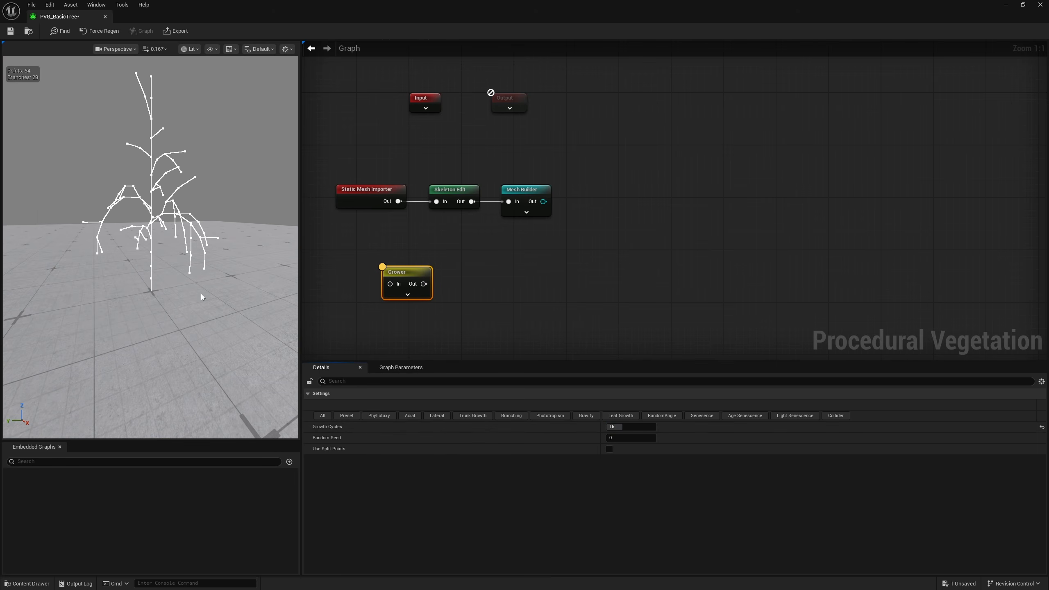
{"action": "right_click_drag", "start_coordinate": [202, 295], "coordinate": [144, 278]}
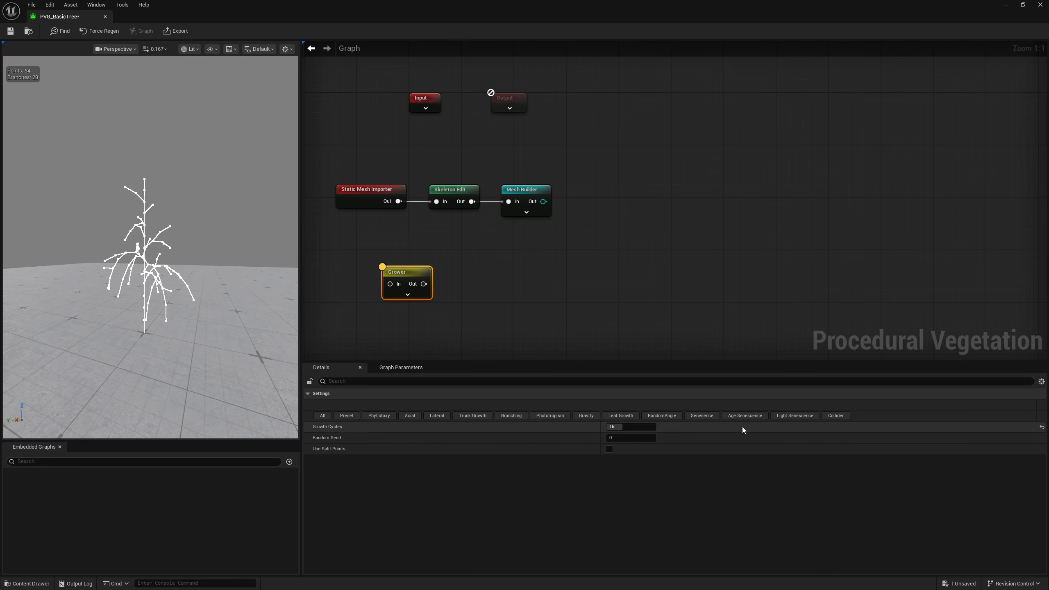
Examine the Grower node's complete list of settings, from phyllotaxy through trunk growth, gravity, leaf growth and senescence
{"action": "left_click", "coordinate": [322, 415]}
{"action": "scroll", "coordinate": [424, 441], "scroll_direction": "down", "scroll_amount": 1}
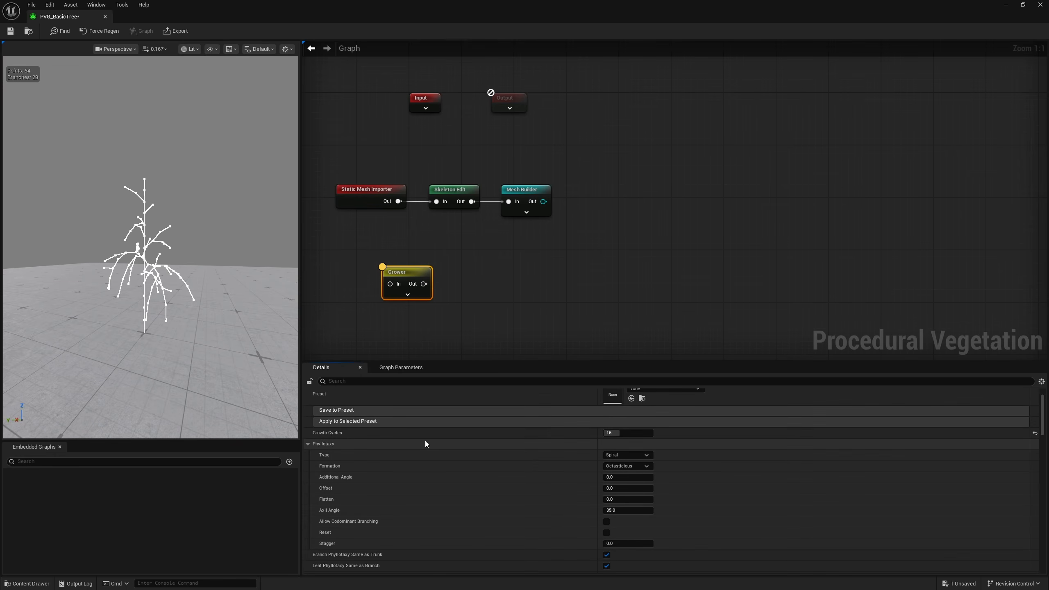
{"action": "scroll", "coordinate": [425, 442], "scroll_direction": "down", "scroll_amount": 10}
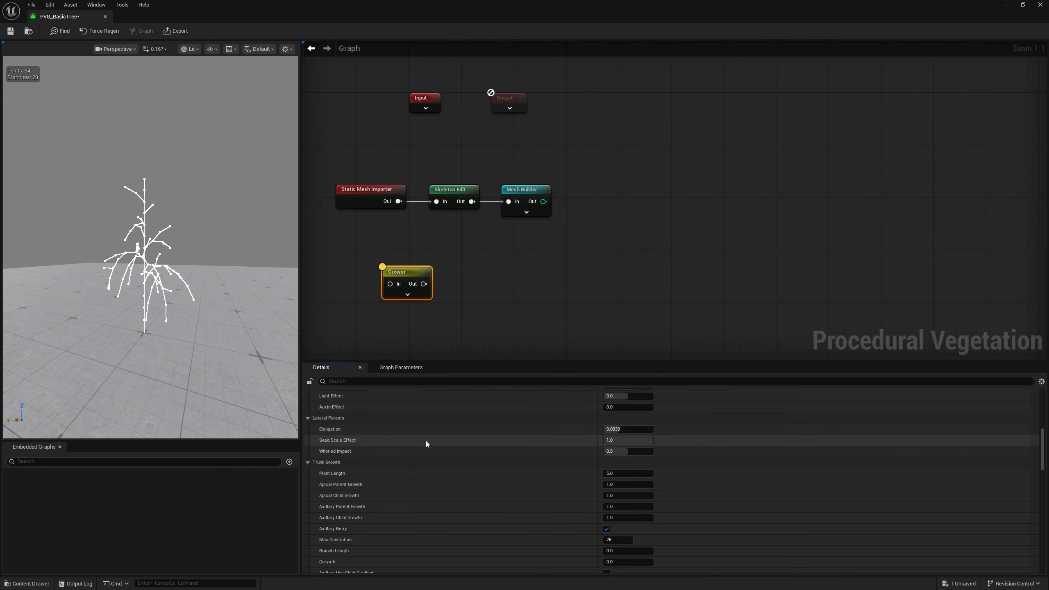
{"action": "scroll", "coordinate": [426, 441], "scroll_direction": "down", "scroll_amount": 10}
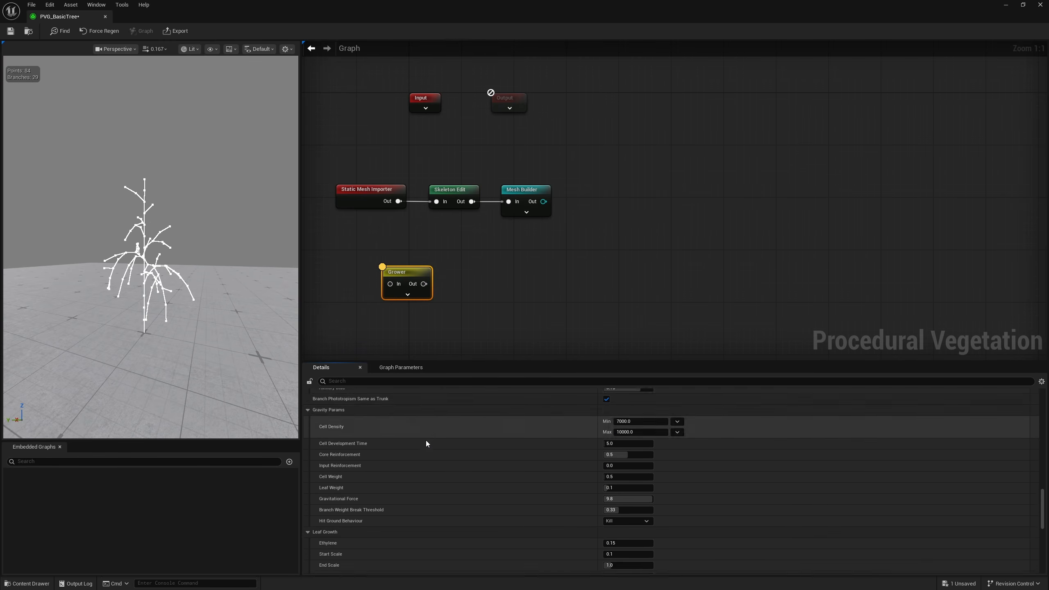
{"action": "scroll", "coordinate": [426, 442], "scroll_direction": "down", "scroll_amount": 10}
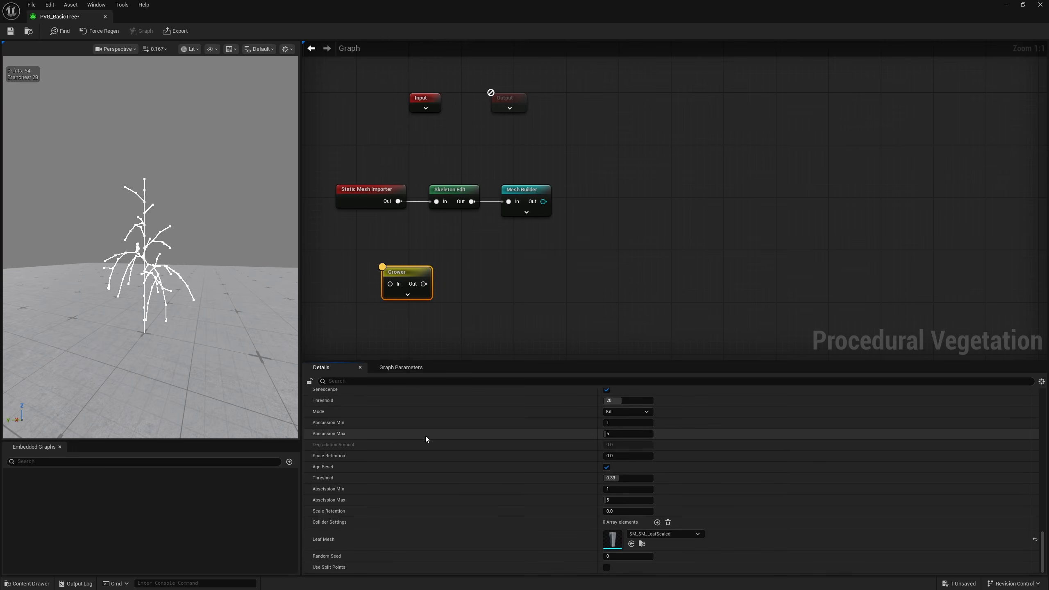
{"action": "scroll", "coordinate": [487, 519], "scroll_direction": "up", "scroll_amount": 5}
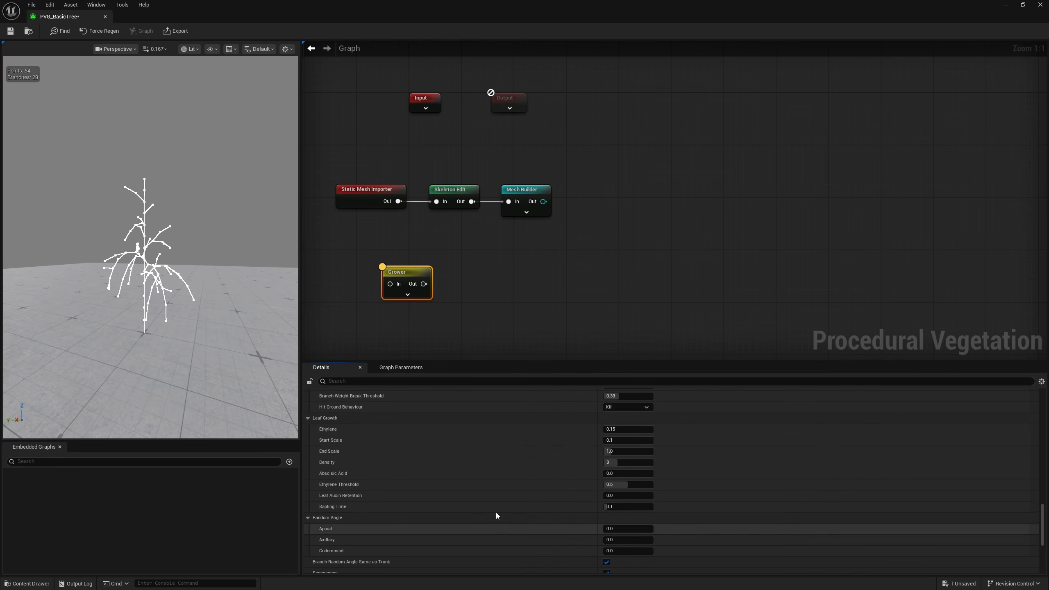
{"action": "scroll", "coordinate": [495, 512], "scroll_direction": "up", "scroll_amount": 8}
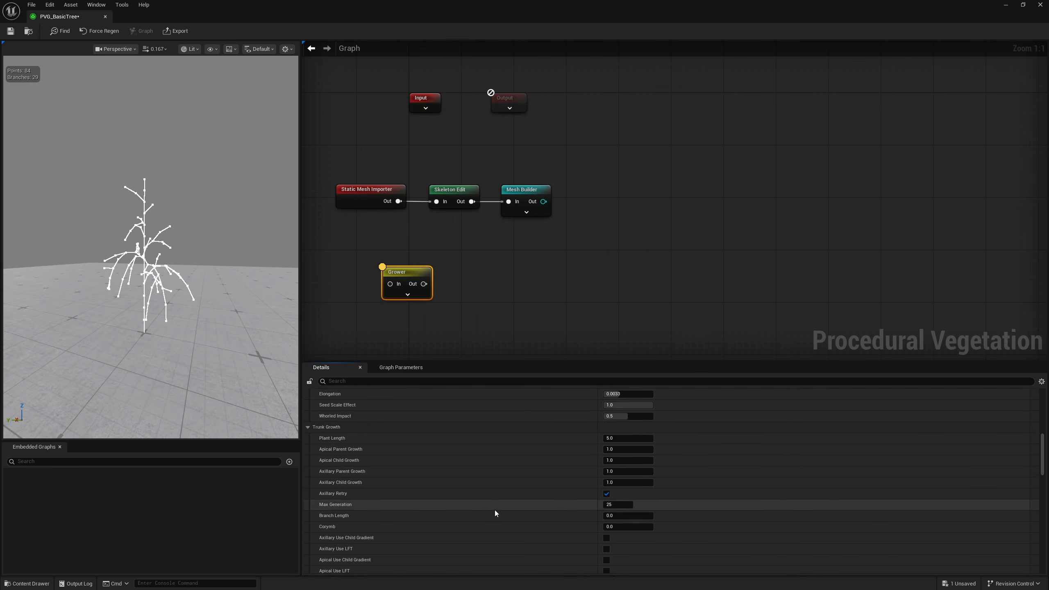
{"action": "scroll", "coordinate": [498, 508], "scroll_direction": "up", "scroll_amount": 10}
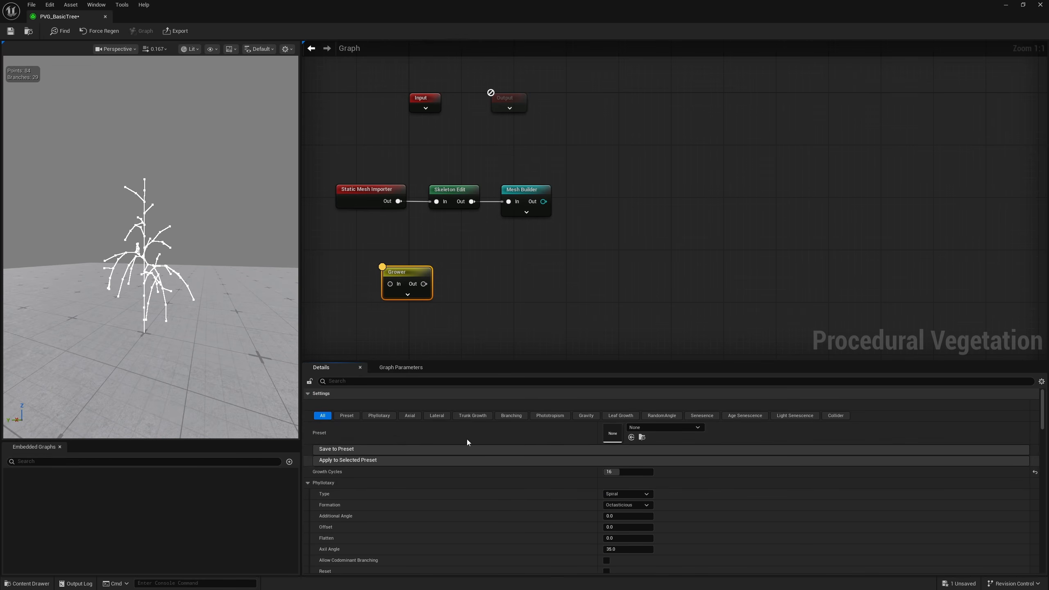
Examine the Grower's settings by category, including Lateral, Trunk Growth, Branching, Phototropism, Gravity, Leaf Growth, Random Angle and Collider
{"action": "left_click", "coordinate": [437, 415]}
{"action": "left_click", "coordinate": [473, 415]}
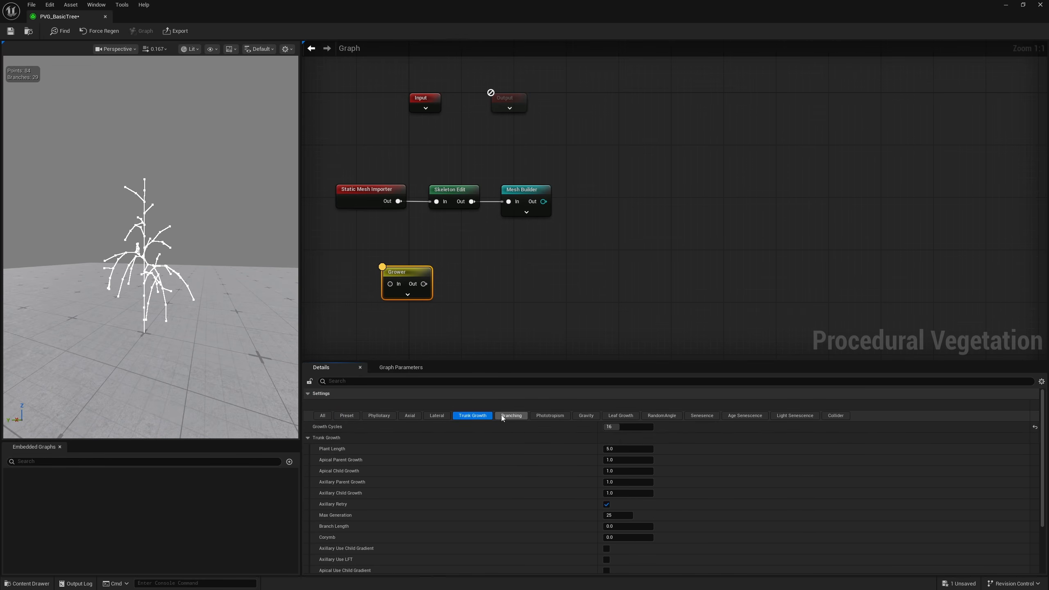
{"action": "left_click", "coordinate": [511, 415]}
{"action": "left_click", "coordinate": [549, 415]}
{"action": "left_click", "coordinate": [586, 415]}
{"action": "left_click", "coordinate": [620, 415]}
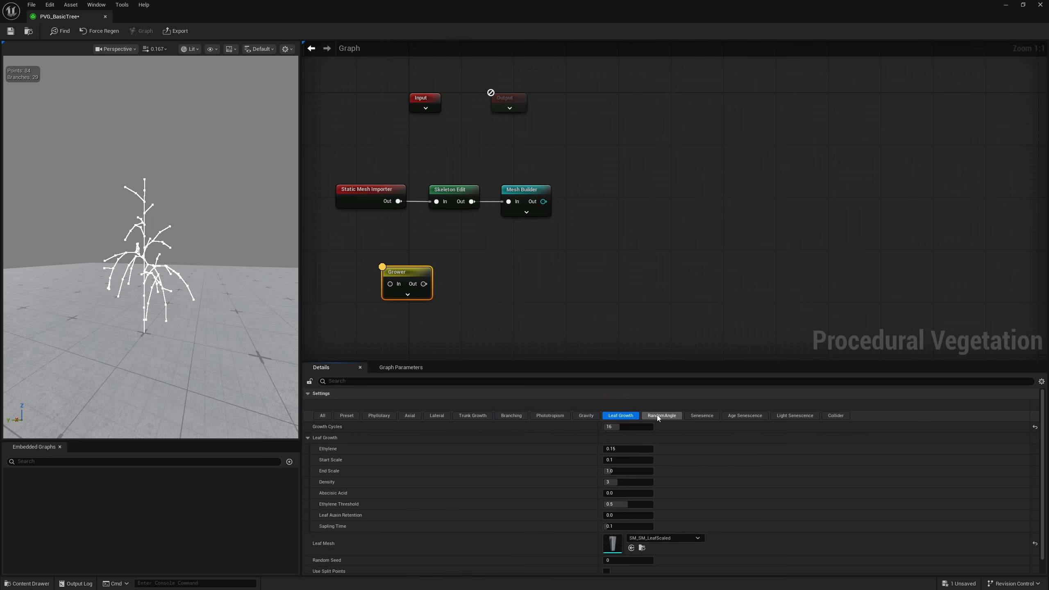
{"action": "left_click", "coordinate": [658, 415]}
{"action": "left_click", "coordinate": [814, 417]}
{"action": "left_click", "coordinate": [831, 416]}
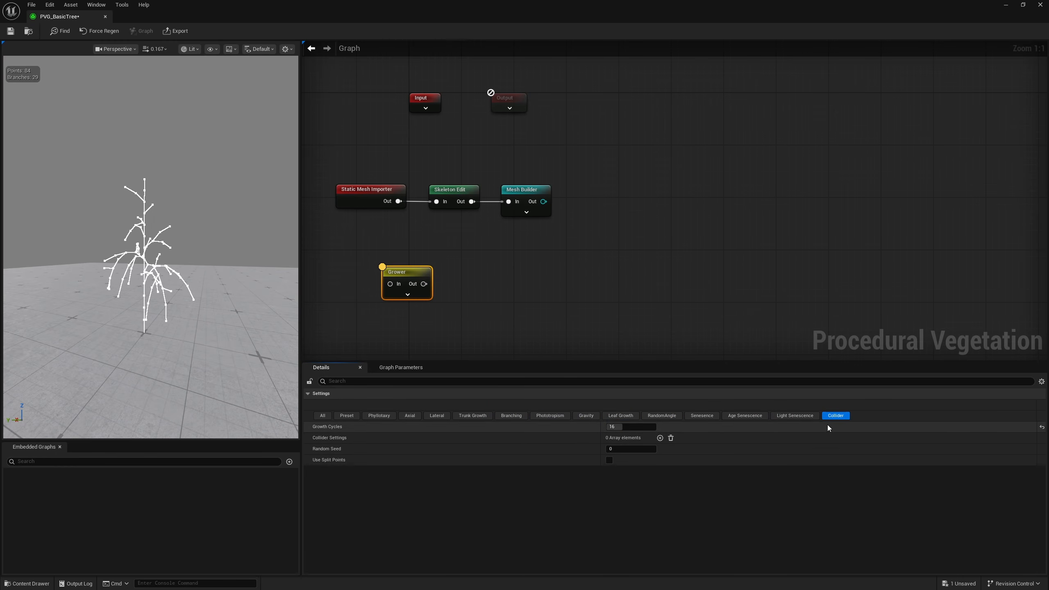
Add two extra Grower nodes beside the first one and delete both again
{"action": "left_click", "coordinate": [476, 268]}
{"action": "right_click", "coordinate": [476, 269]}
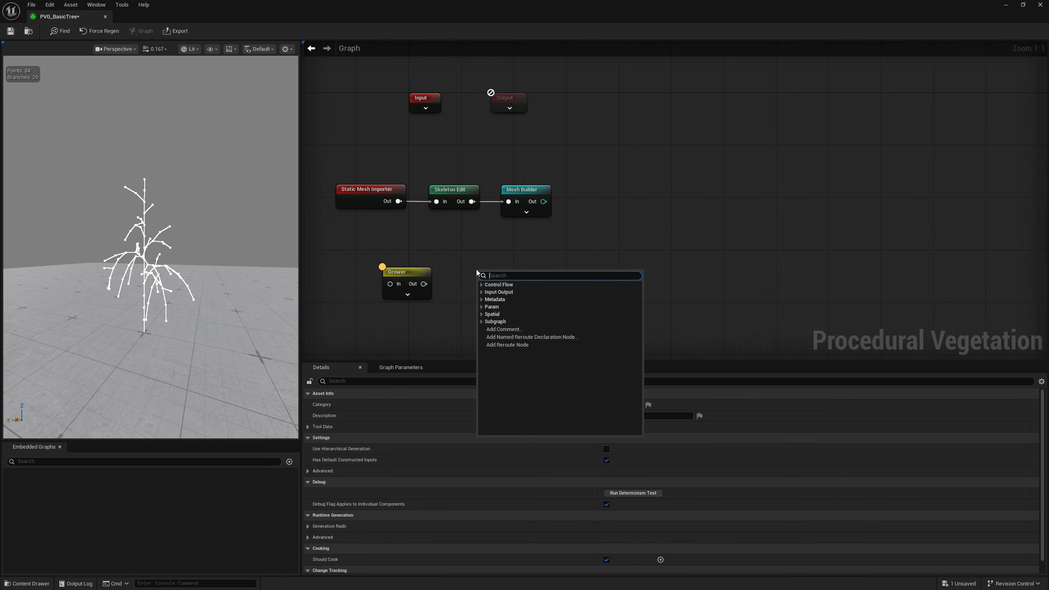
{"action": "type", "text": "grow"}
{"action": "key", "text": "Return"}
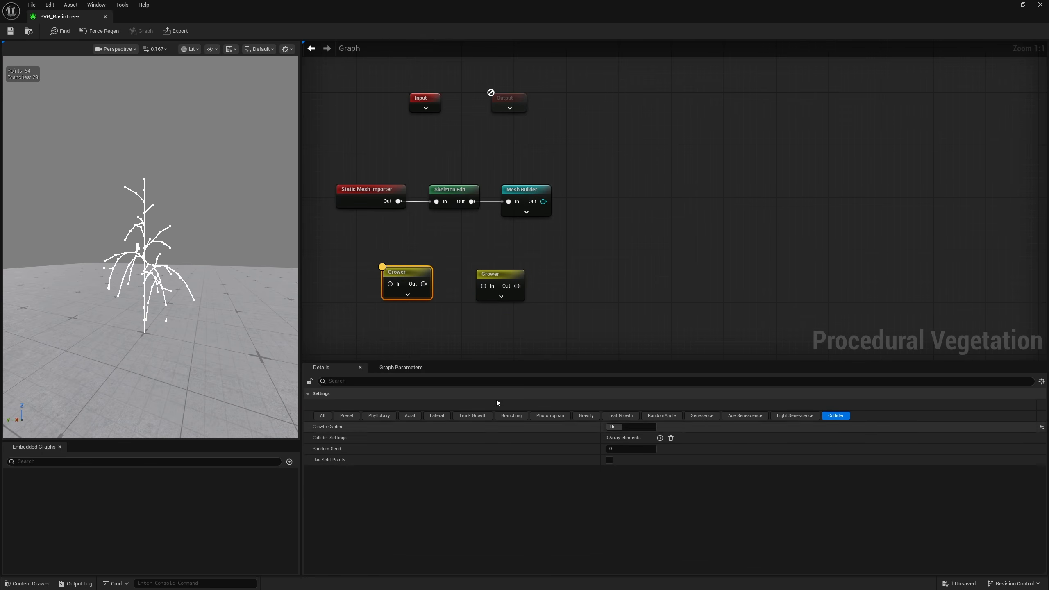
{"action": "left_click", "coordinate": [622, 295]}
{"action": "right_click", "coordinate": [572, 272]}
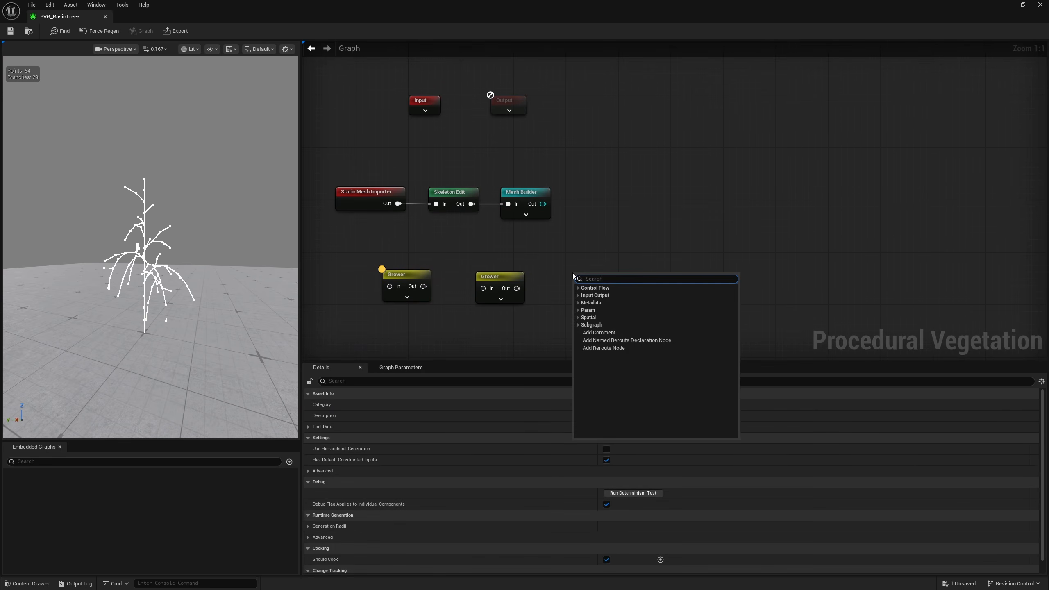
{"action": "type", "text": "gr"}
{"action": "key", "text": "Return"}
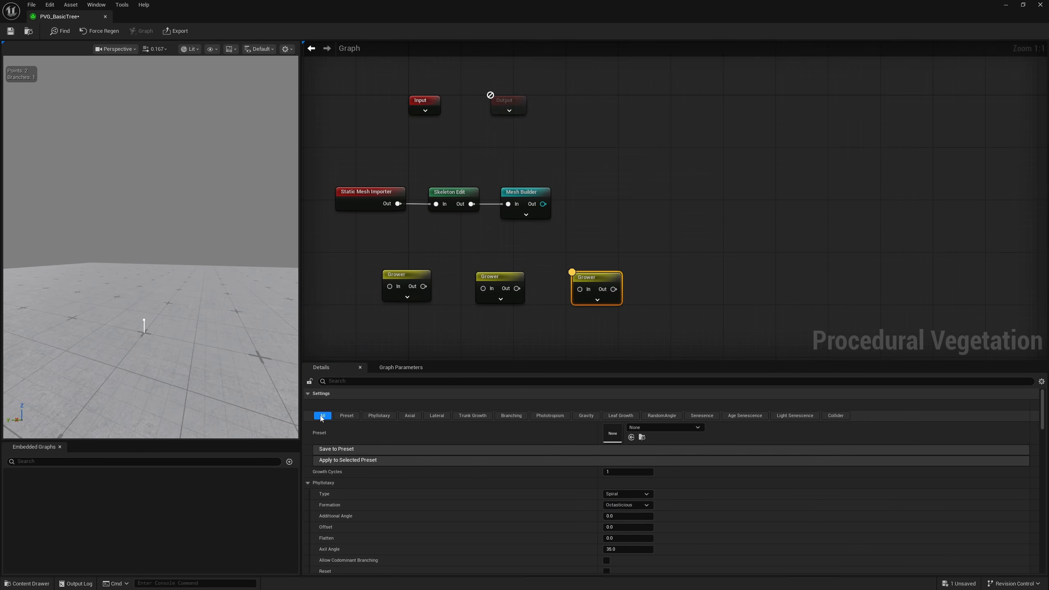
{"action": "left_click_drag", "start_coordinate": [467, 324], "coordinate": [466, 324]}
{"action": "key", "text": "Delete"}
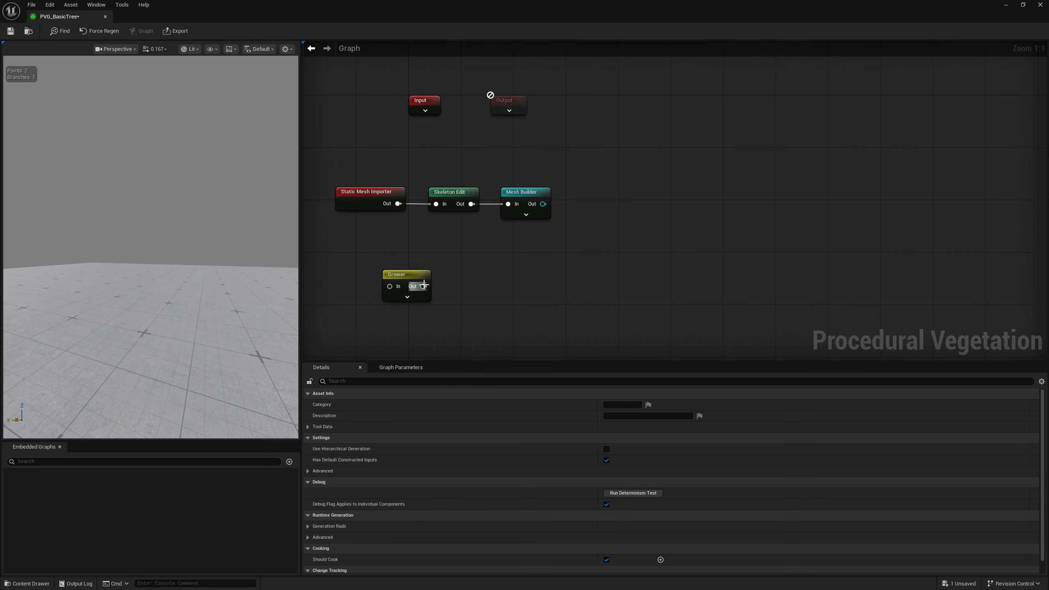
Delete the remaining unconnected Grower node below the Static Mesh Importer chain
{"action": "left_click", "coordinate": [403, 291]}
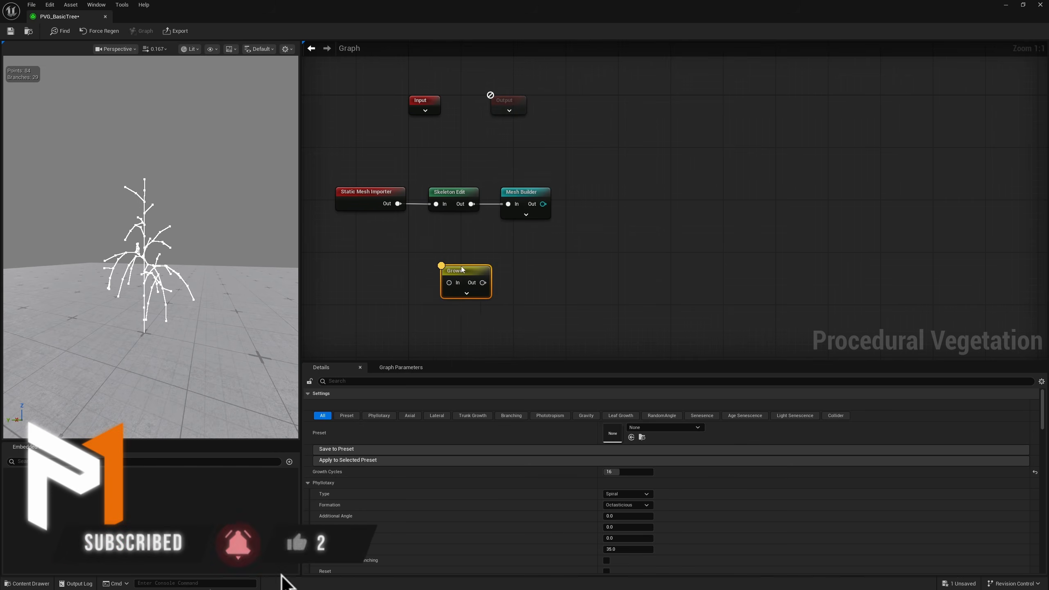
{"action": "left_click_drag", "start_coordinate": [462, 270], "coordinate": [450, 279]}
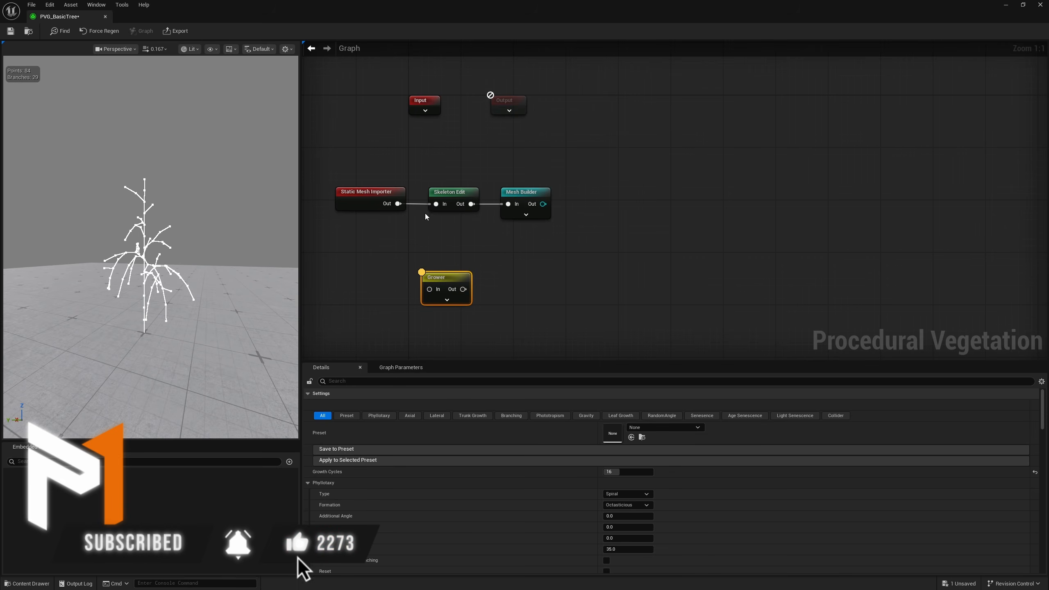
{"action": "key", "text": "Delete"}
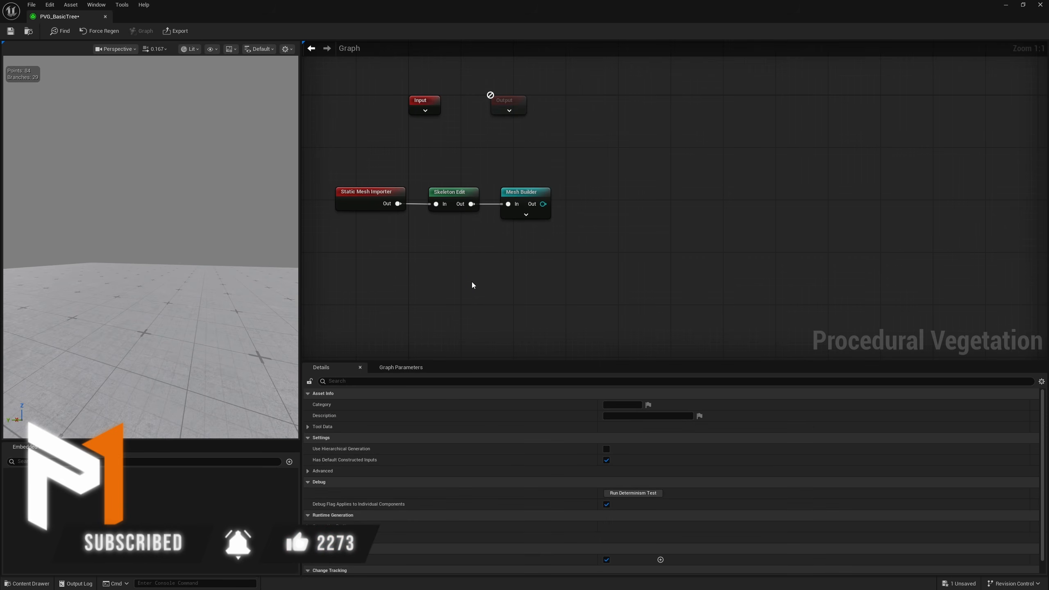
Insert a Grower node between Skeleton Edit and Mesh Builder, connecting it to both and making room for it in the chain
{"action": "right_click_drag", "start_coordinate": [514, 232], "coordinate": [473, 239]}
{"action": "left_click_drag", "start_coordinate": [480, 200], "coordinate": [565, 193]}
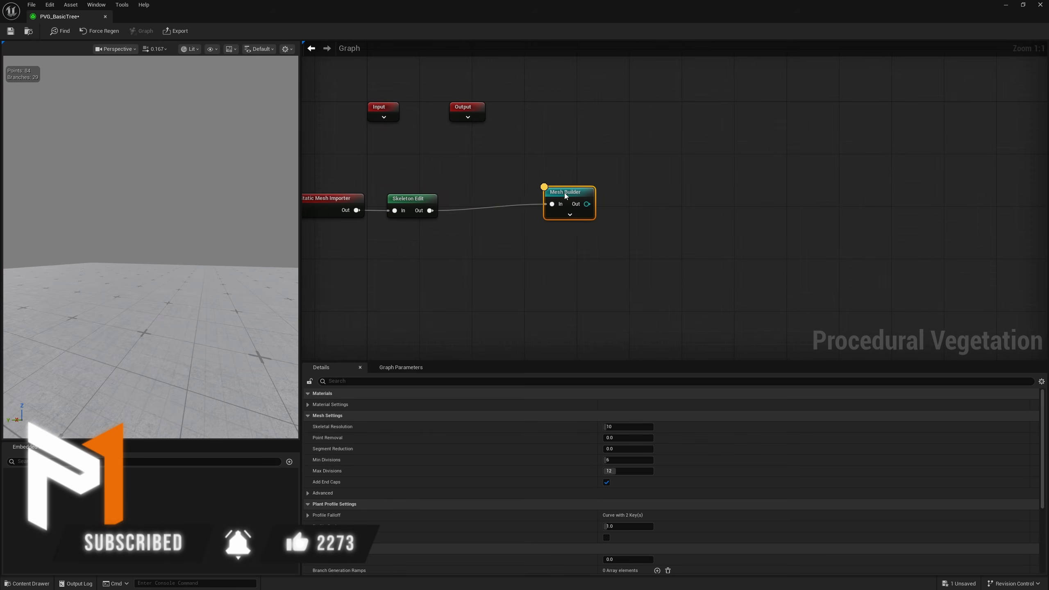
{"action": "left_click_drag", "start_coordinate": [432, 210], "coordinate": [473, 211], "text": "ctrl"}
{"action": "type", "text": "grow"}
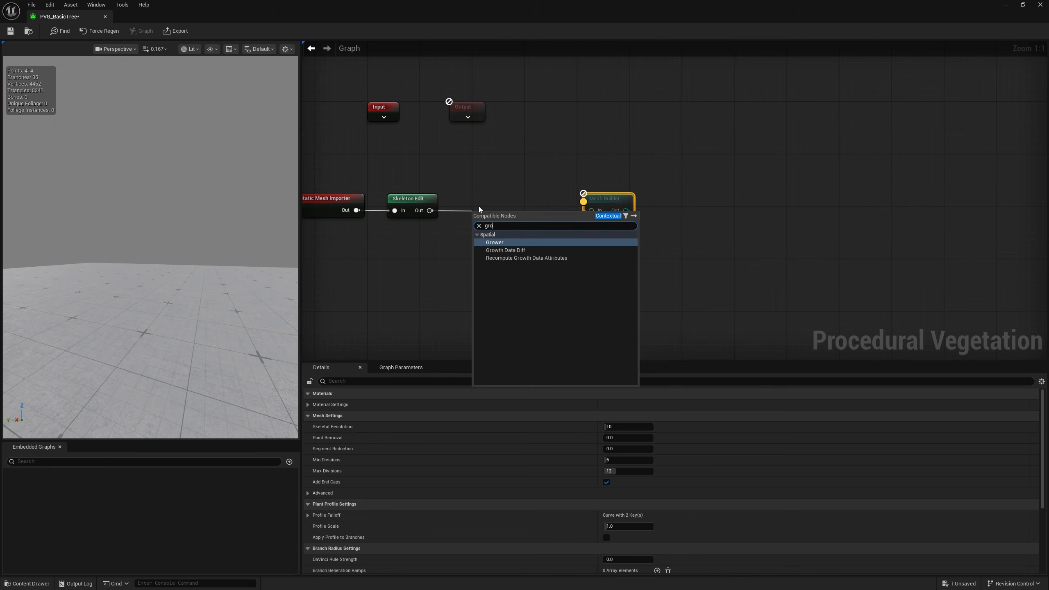
{"action": "key", "text": "Return"}
{"action": "key", "text": "q"}
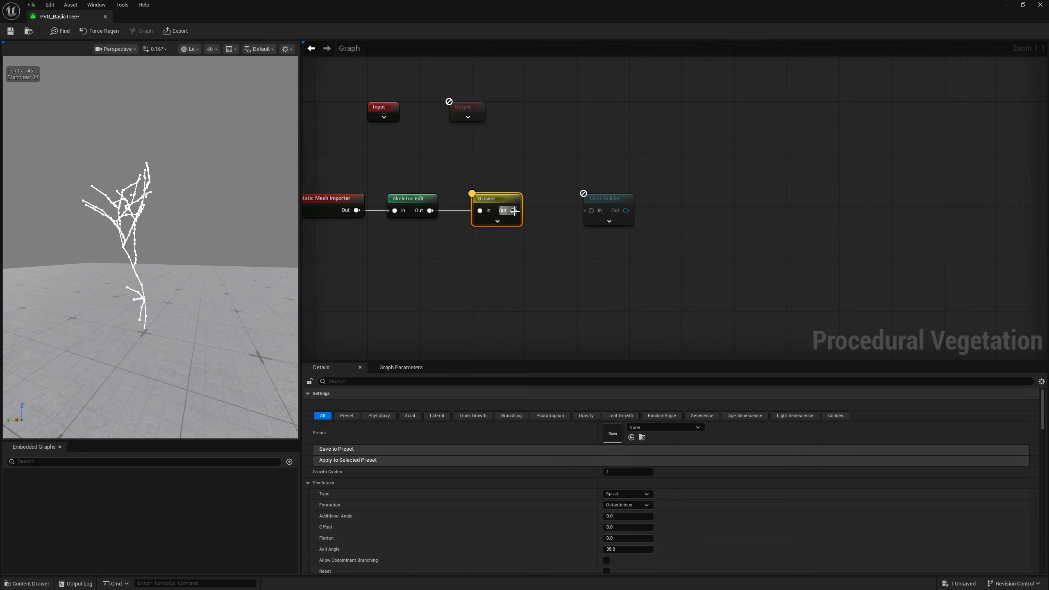
{"action": "left_click_drag", "start_coordinate": [514, 211], "coordinate": [556, 213]}
{"action": "left_click_drag", "start_coordinate": [492, 200], "coordinate": [506, 202]}
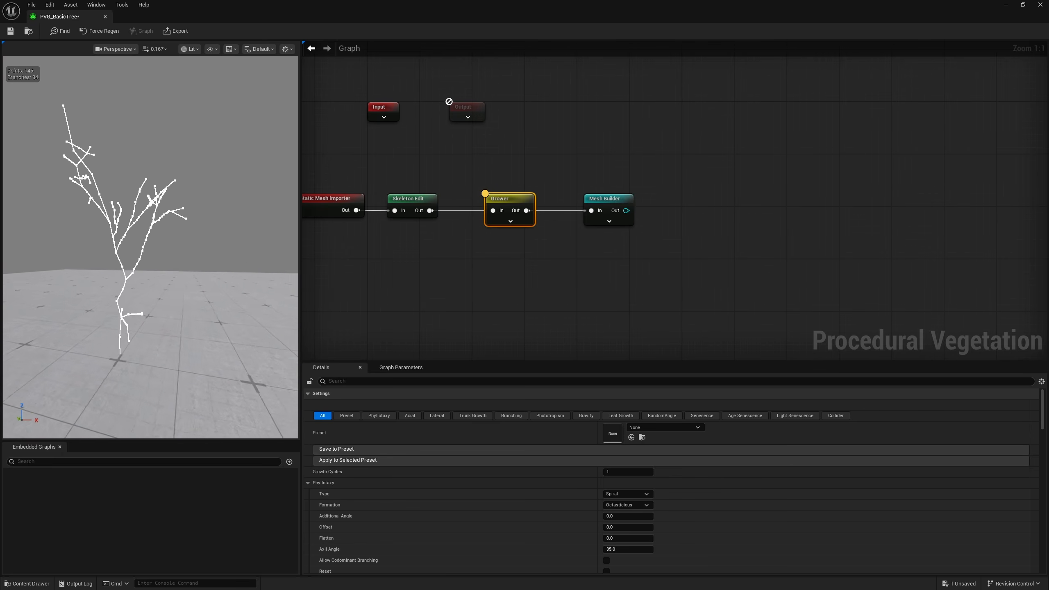
Set the Skeleton Edit node's mode to Branch Removal and trim the stray twigs low on the trunk and along the upper branches
{"action": "left_click", "coordinate": [413, 213]}
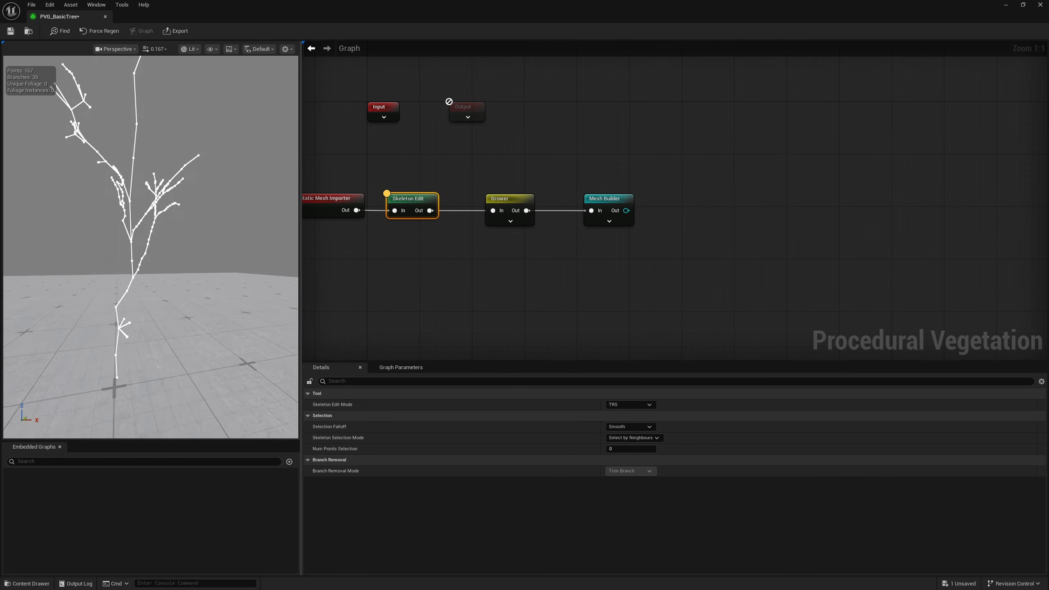
{"action": "right_click_drag", "start_coordinate": [151, 247], "coordinate": [161, 255]}
{"action": "left_click", "coordinate": [629, 405]}
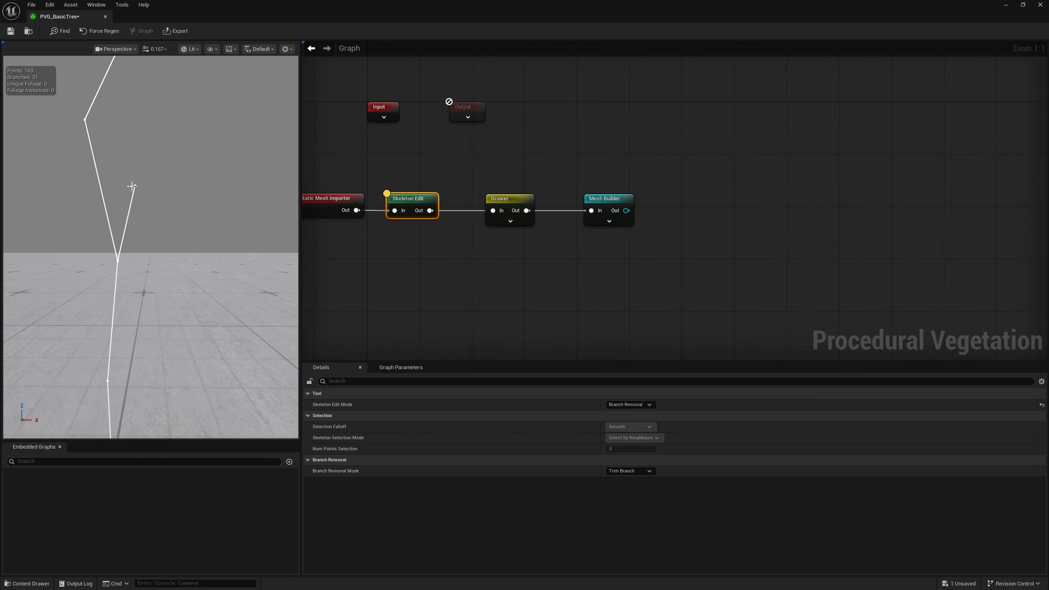
{"action": "right_click_drag", "start_coordinate": [165, 225], "coordinate": [145, 227]}
{"action": "right_click_drag", "start_coordinate": [218, 253], "coordinate": [187, 245]}
{"action": "left_click", "coordinate": [164, 233]}
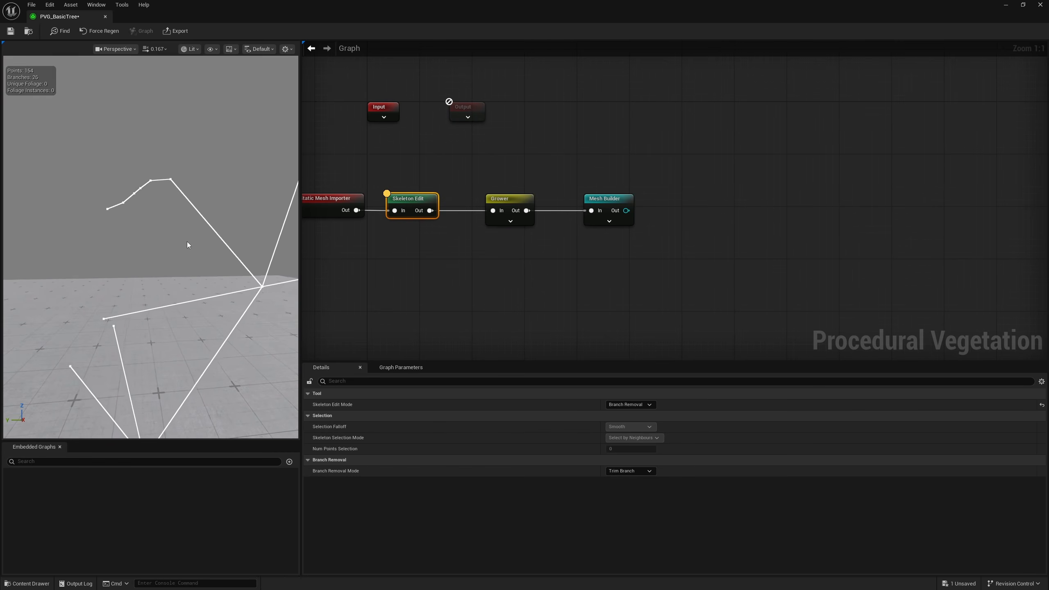
{"action": "left_click", "coordinate": [154, 181]}
{"action": "right_click_drag", "start_coordinate": [154, 182], "coordinate": [163, 274]}
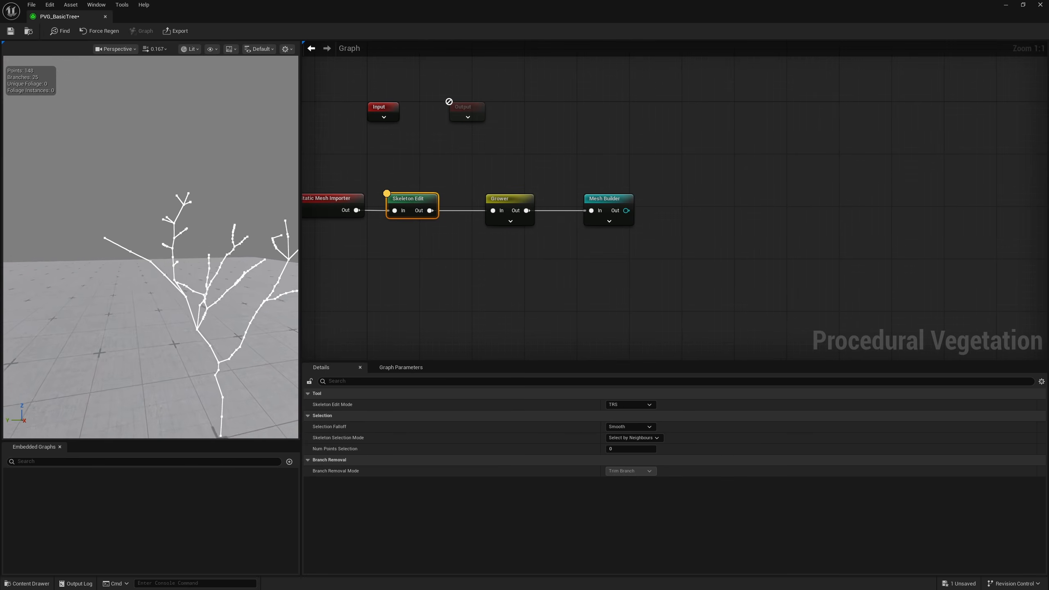
{"action": "right_click_drag", "start_coordinate": [164, 274], "coordinate": [163, 274]}
Set the connected Grower's Growth Cycles to 15 and compare its growth with the Skeleton Edit result
{"action": "left_click", "coordinate": [513, 217]}
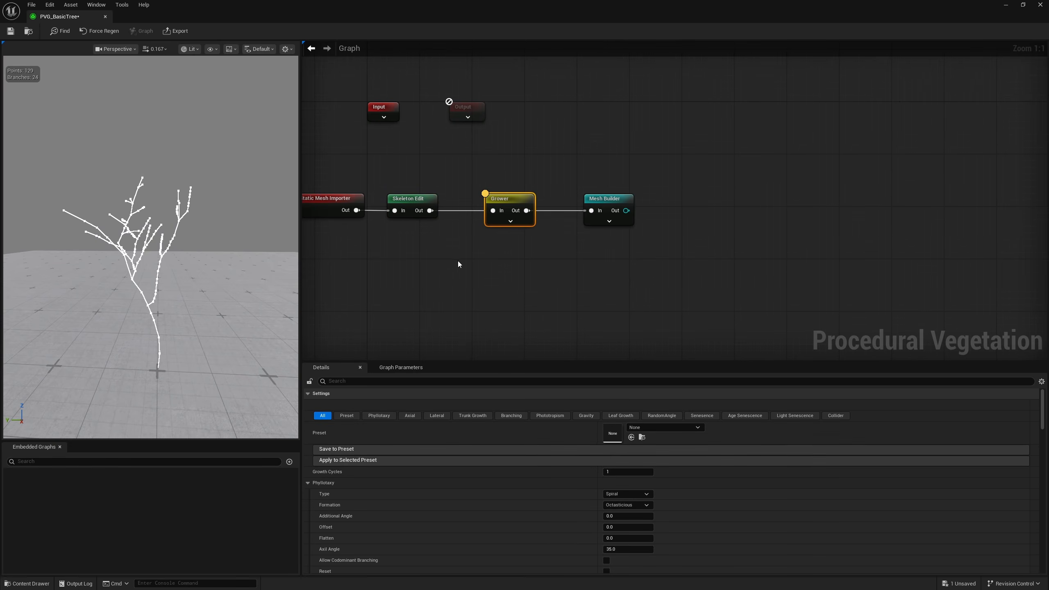
{"action": "left_click", "coordinate": [613, 472]}
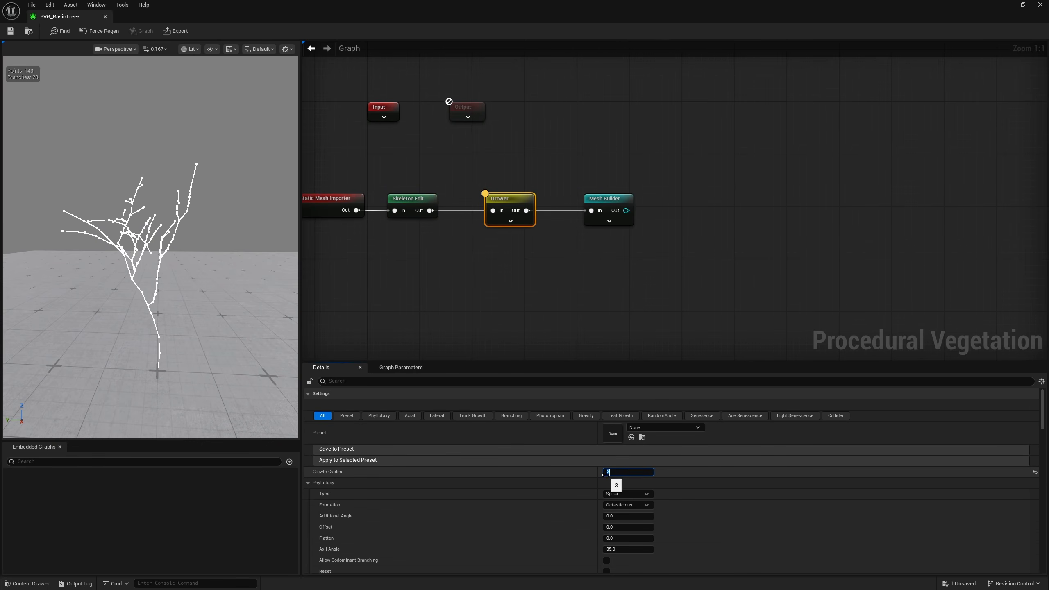
{"action": "type", "text": "10"}
{"action": "key", "text": "Return"}
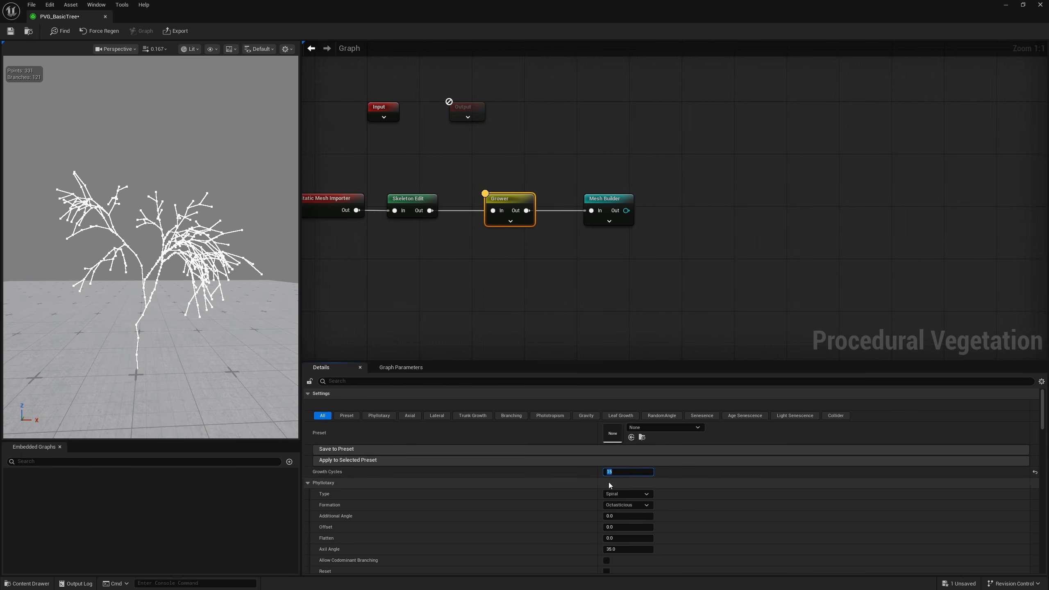
{"action": "left_click", "coordinate": [430, 199]}
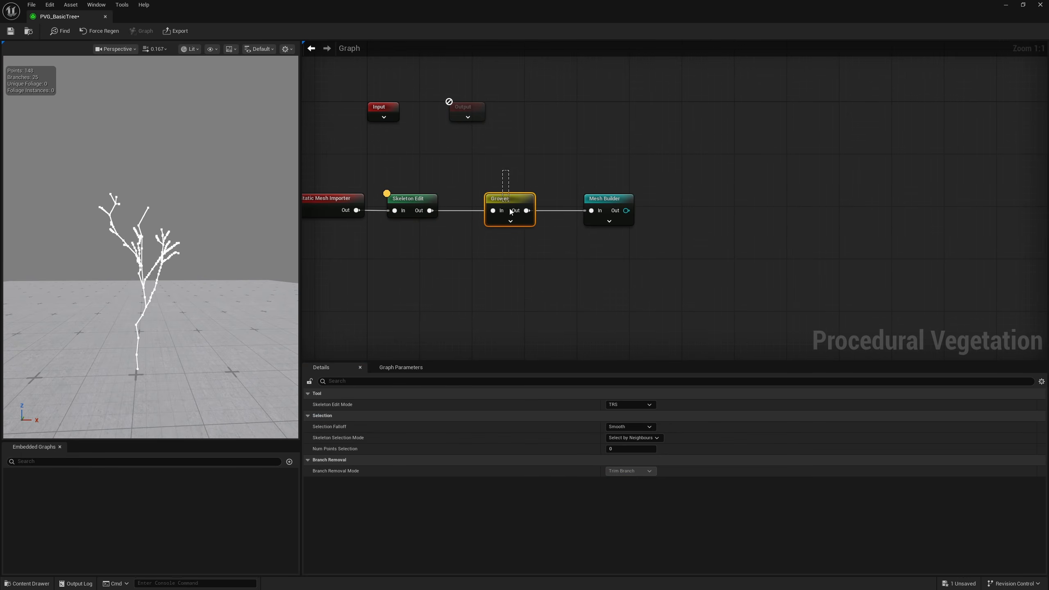
{"action": "left_click", "coordinate": [511, 210]}
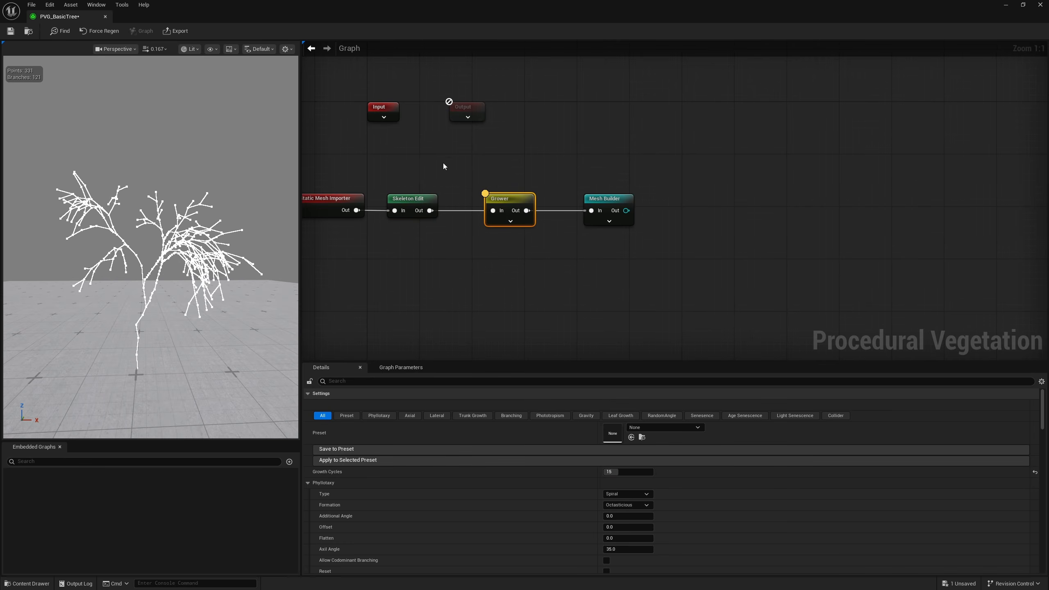
Return the Skeleton Edit node to Branch Removal mode and trim more side twigs near the tips of the upper branches
{"action": "left_click", "coordinate": [418, 201]}
{"action": "right_click_drag", "start_coordinate": [153, 307], "coordinate": [100, 316]}
{"action": "key", "text": "w"}
{"action": "key", "text": "d"}
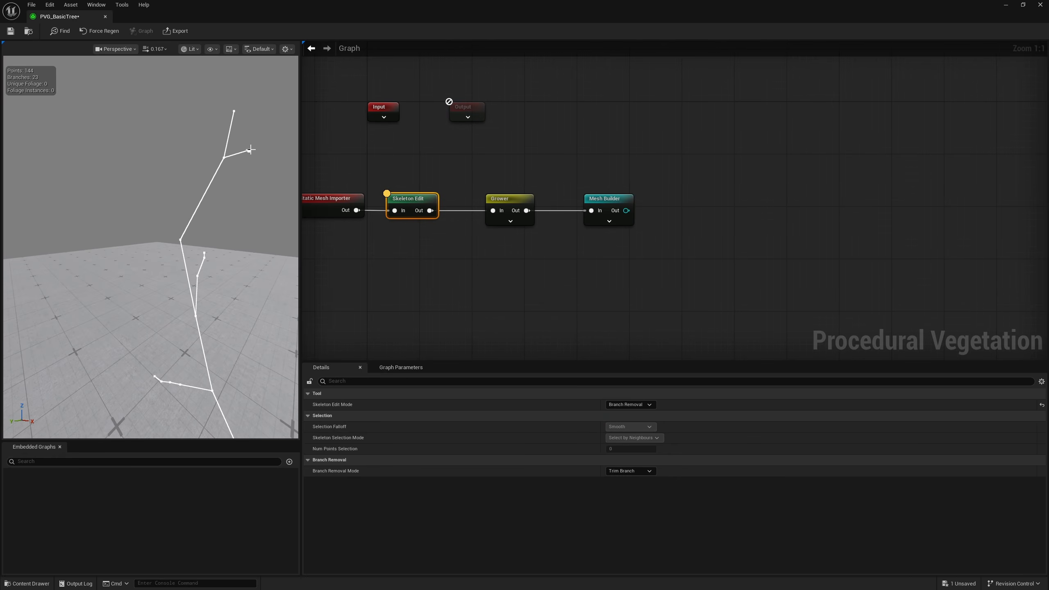
{"action": "key", "text": "s"}
{"action": "right_click_drag", "start_coordinate": [250, 151], "coordinate": [330, 165]}
{"action": "key", "text": "a"}
{"action": "key", "text": "e"}
{"action": "left_click", "coordinate": [174, 202]}
{"action": "key", "text": "d"}
{"action": "right_click_drag", "start_coordinate": [174, 203], "coordinate": [101, 203]}
{"action": "key", "text": "s"}
{"action": "key", "text": "w"}
{"action": "key", "text": "d"}
{"action": "left_click", "coordinate": [175, 194]}
{"action": "key", "text": "s"}
{"action": "right_click_drag", "start_coordinate": [175, 194], "coordinate": [107, 165]}
{"action": "key", "text": "d"}
Inspect the whole regrown skeleton on the Grower node and look through its preset and phyllotaxy settings
{"action": "left_click", "coordinate": [509, 200]}
{"action": "right_click_drag", "start_coordinate": [259, 263], "coordinate": [293, 264]}
{"action": "key", "text": "s"}
{"action": "key", "text": "a"}
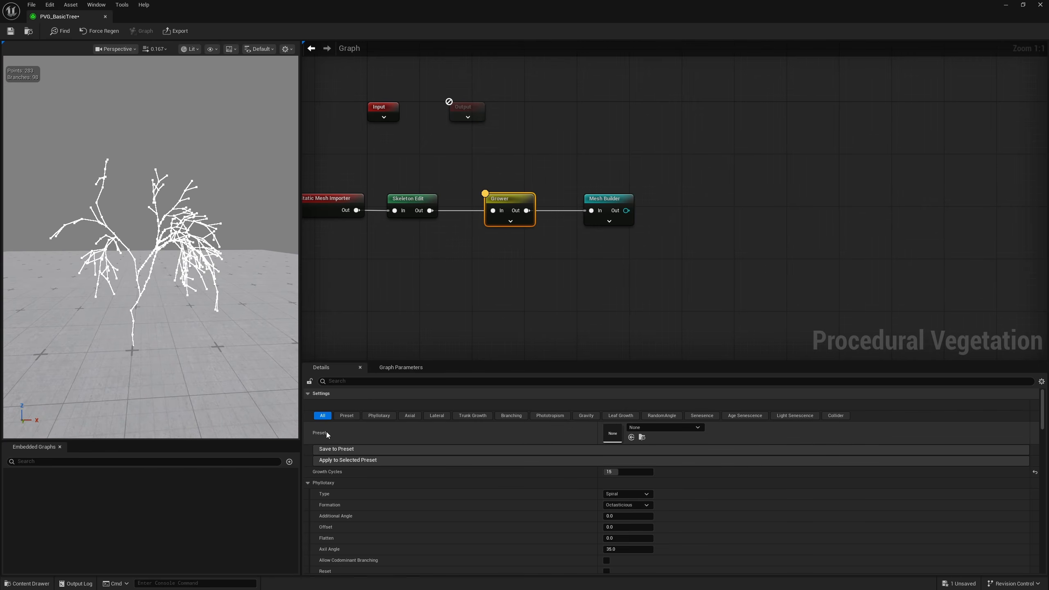
{"action": "scroll", "coordinate": [392, 484], "scroll_direction": "down", "scroll_amount": 3}
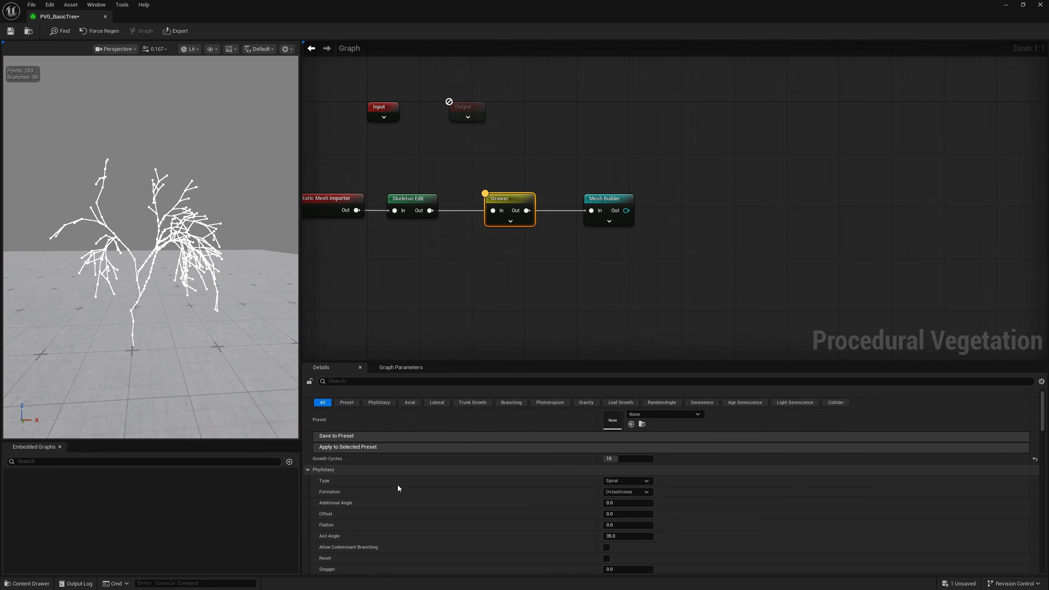
Set the Grower's Random value in Axial Params to about 0.456
{"action": "scroll", "coordinate": [496, 482], "scroll_direction": "down", "scroll_amount": 8}
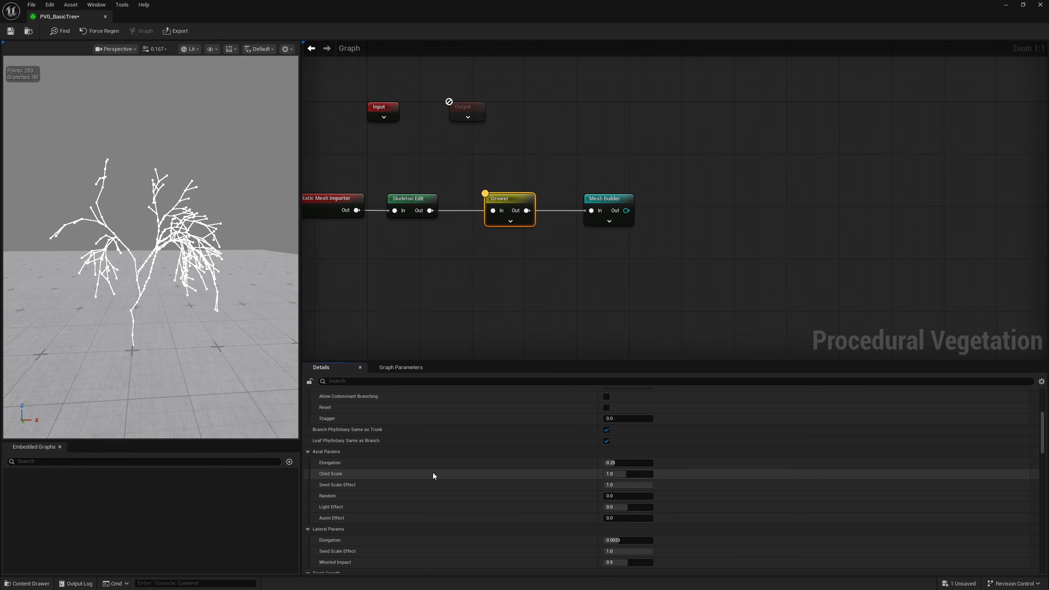
{"action": "scroll", "coordinate": [433, 463], "scroll_direction": "down", "scroll_amount": 1}
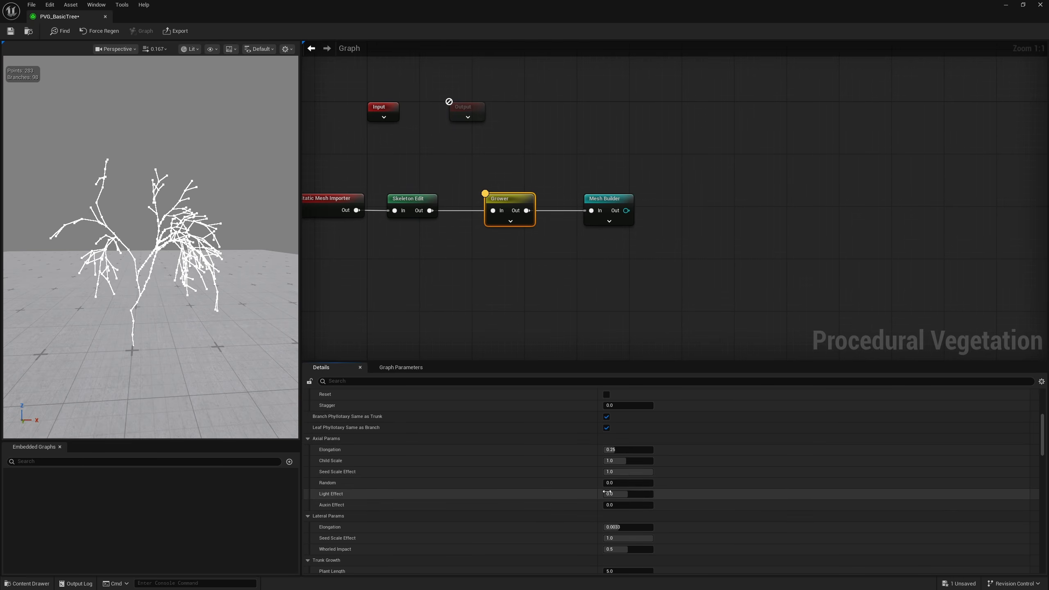
{"action": "left_click_drag", "start_coordinate": [615, 483], "coordinate": [617, 485]}
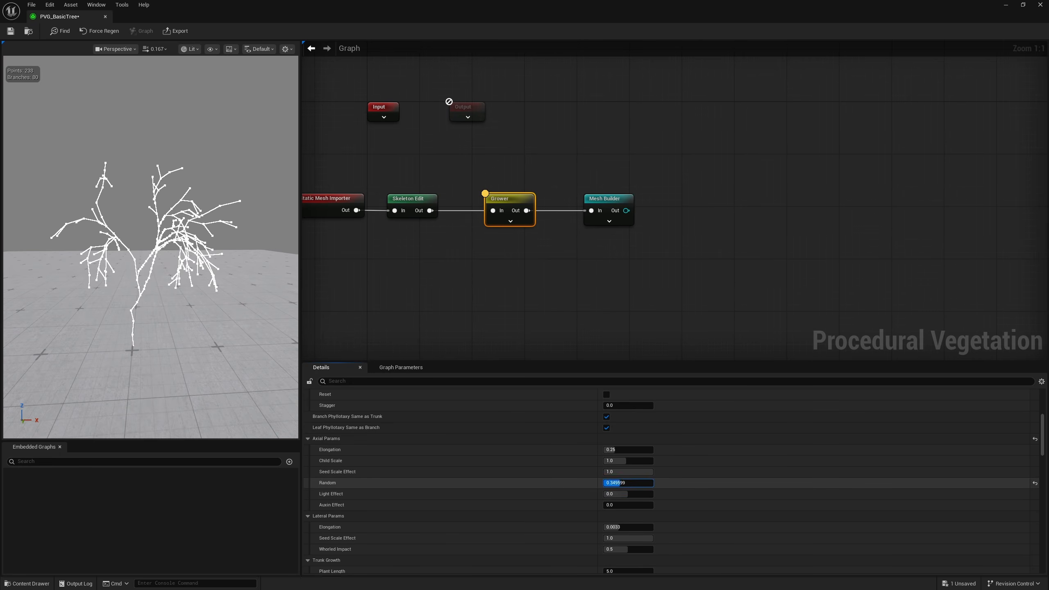
Try a Trunk Growth Plant Length of about 62 on the Grower and view the whole stretched skeleton
{"action": "scroll", "coordinate": [369, 509], "scroll_direction": "down", "scroll_amount": 3}
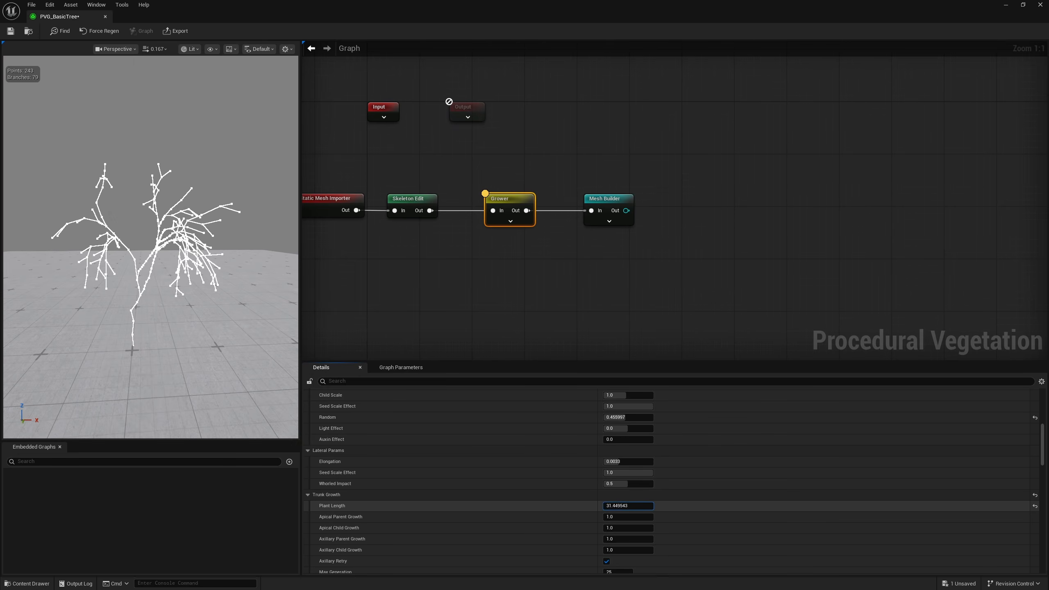
{"action": "left_click_drag", "start_coordinate": [636, 506], "coordinate": [641, 506]}
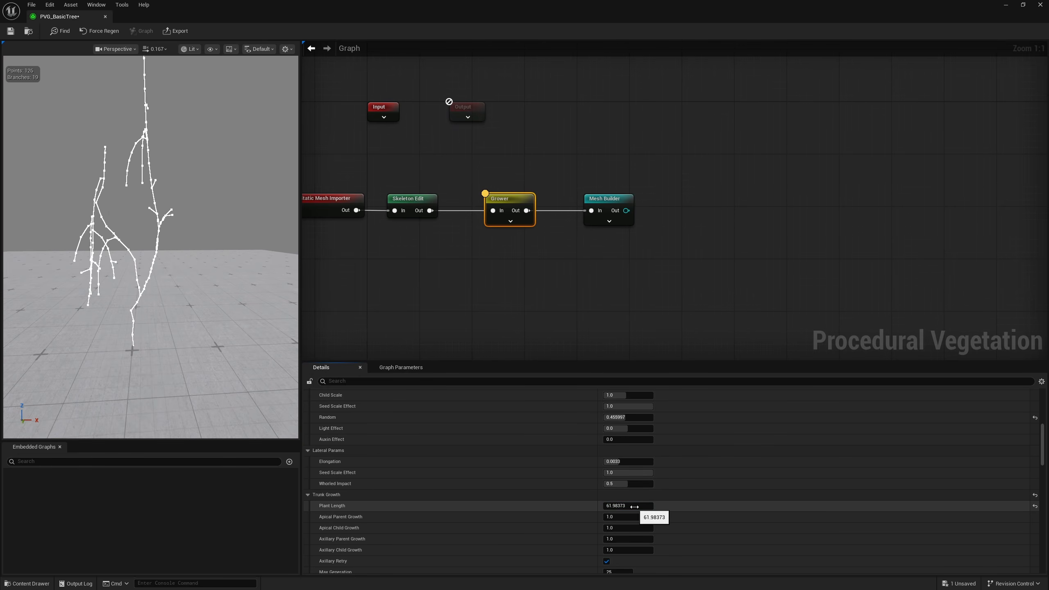
{"action": "mouse_move", "coordinate": [214, 289]}
{"action": "right_mouse_down"}
{"action": "mouse_move", "coordinate": [215, 248]}
{"action": "mouse_move", "coordinate": [217, 268]}
{"action": "right_mouse_up"}
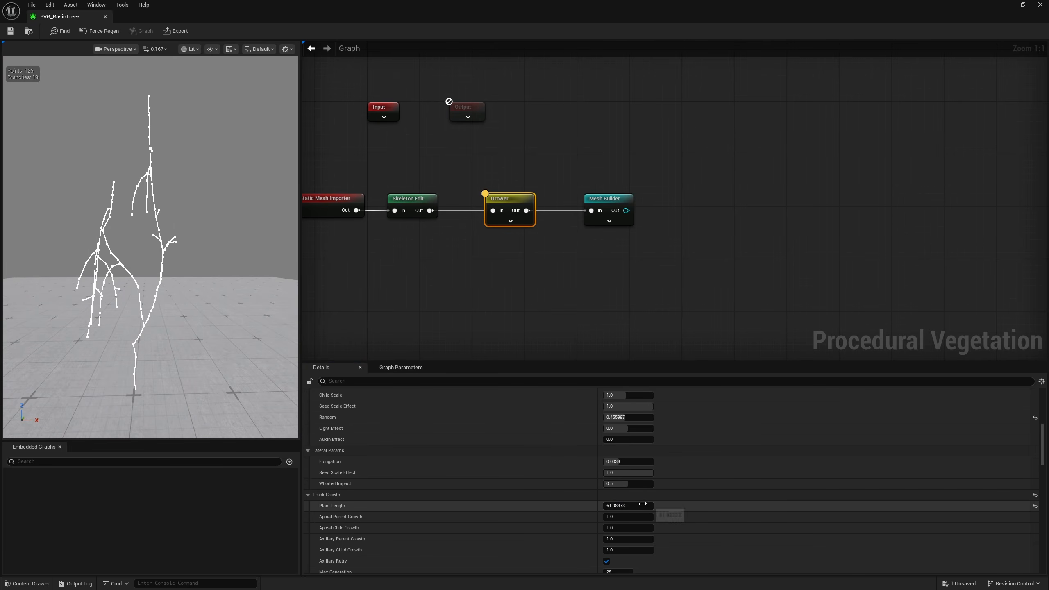
Set the Grower's Trunk Growth Plant Length to about 5.5, trying nearby values against the skeleton's density
{"action": "type", "text": "5"}
{"action": "key", "text": "Return"}
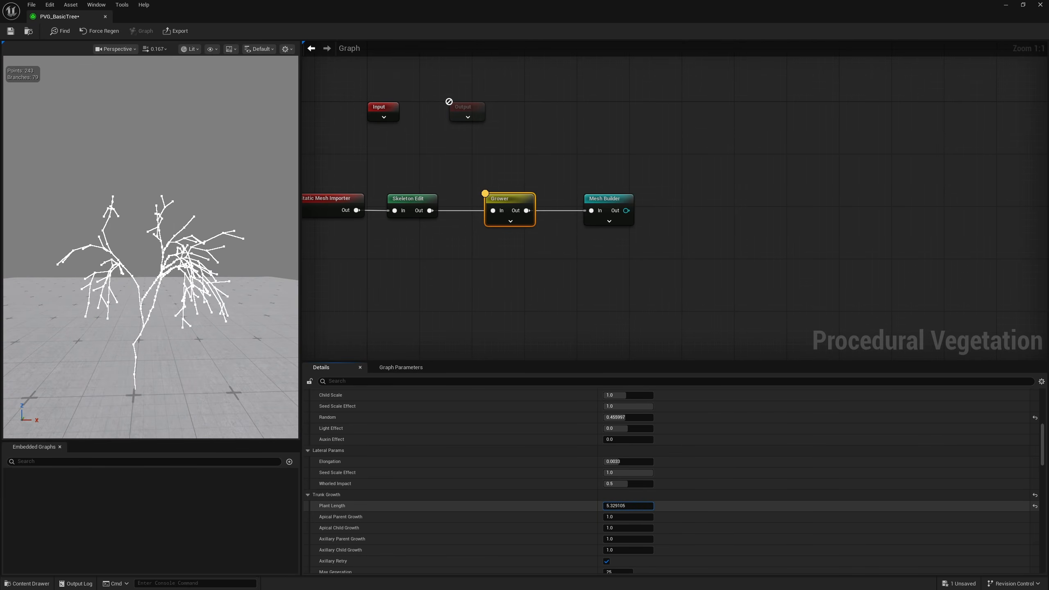
{"action": "mouse_move", "coordinate": [194, 290]}
{"action": "left_mouse_down", "text": "alt"}
{"action": "mouse_move", "coordinate": [163, 287]}
{"action": "mouse_move", "coordinate": [189, 274]}
{"action": "left_mouse_up", "text": "alt"}
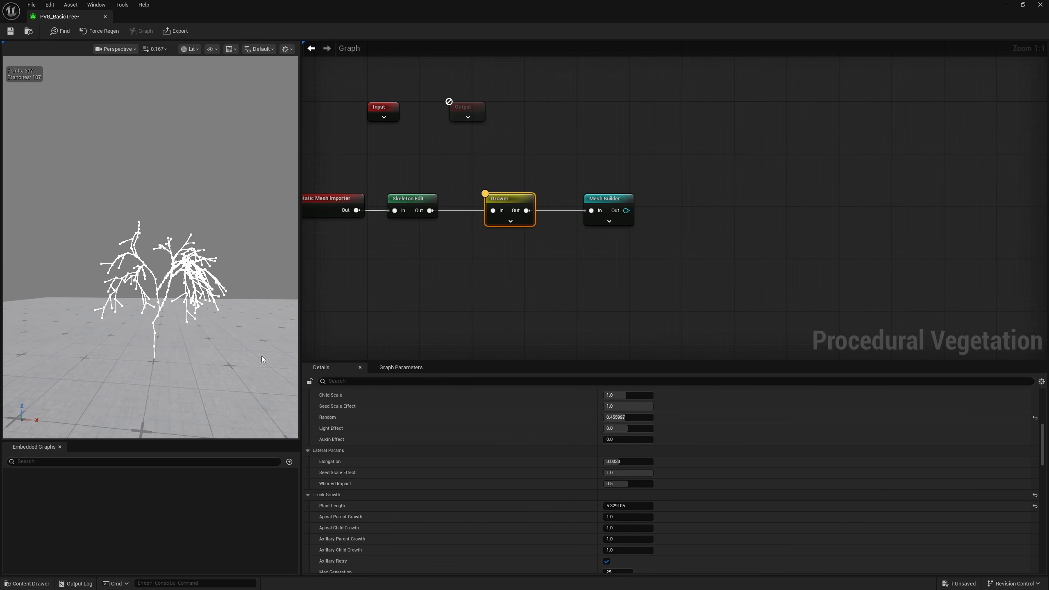
{"action": "left_click_drag", "start_coordinate": [628, 505], "coordinate": [636, 505]}
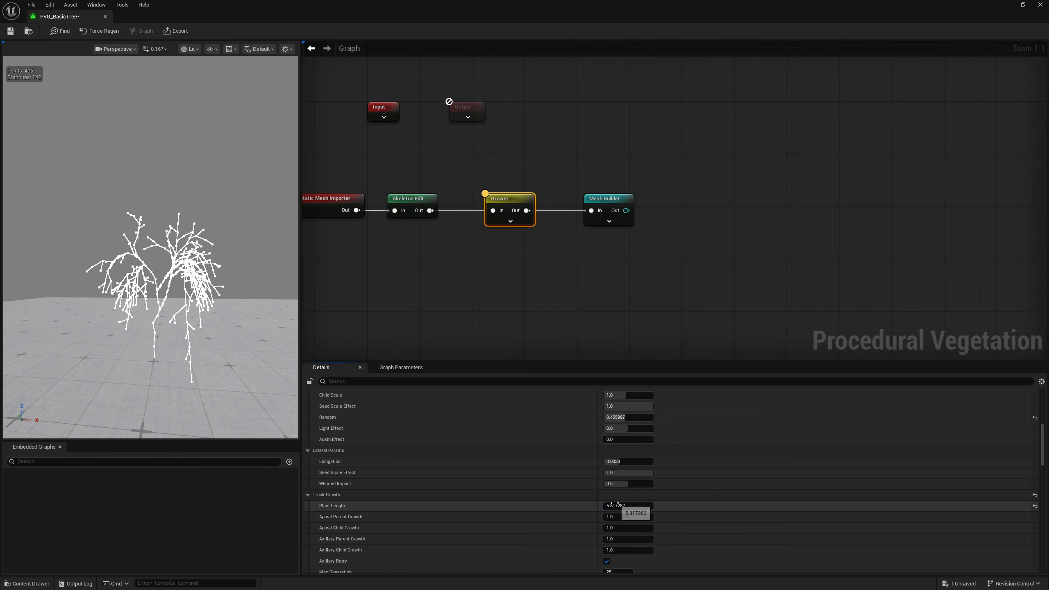
{"action": "left_click_drag", "start_coordinate": [199, 298], "coordinate": [151, 296], "text": "alt"}
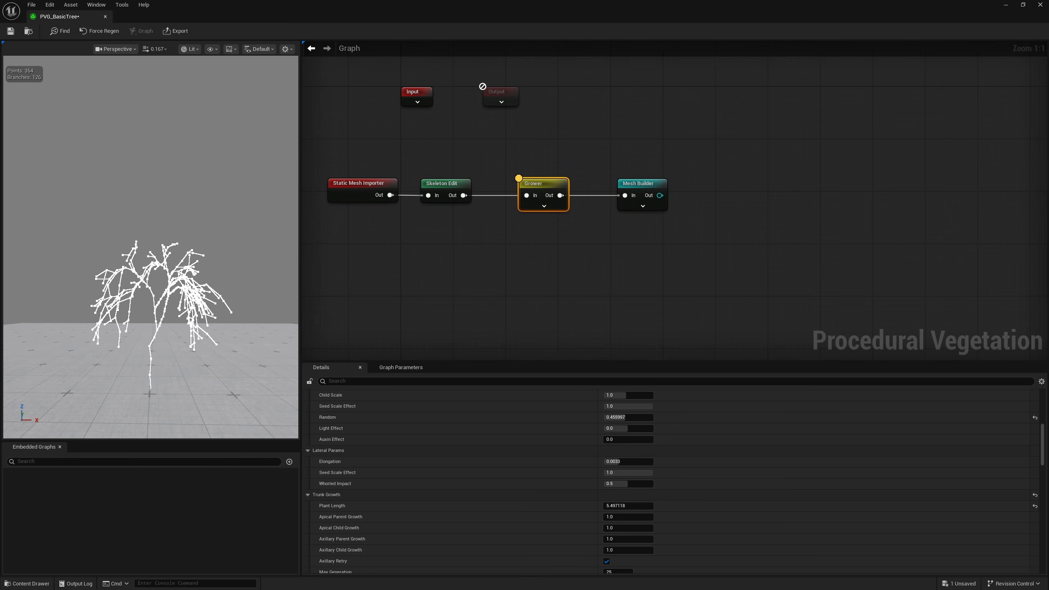
Compare the Skeleton Edit, Grower and Mesh Builder results and examine the tree from several sides
{"action": "scroll", "coordinate": [151, 248], "scroll_direction": "up", "scroll_amount": 1}
{"action": "key", "text": "a"}
{"action": "right_click_drag", "start_coordinate": [151, 248], "coordinate": [268, 252]}
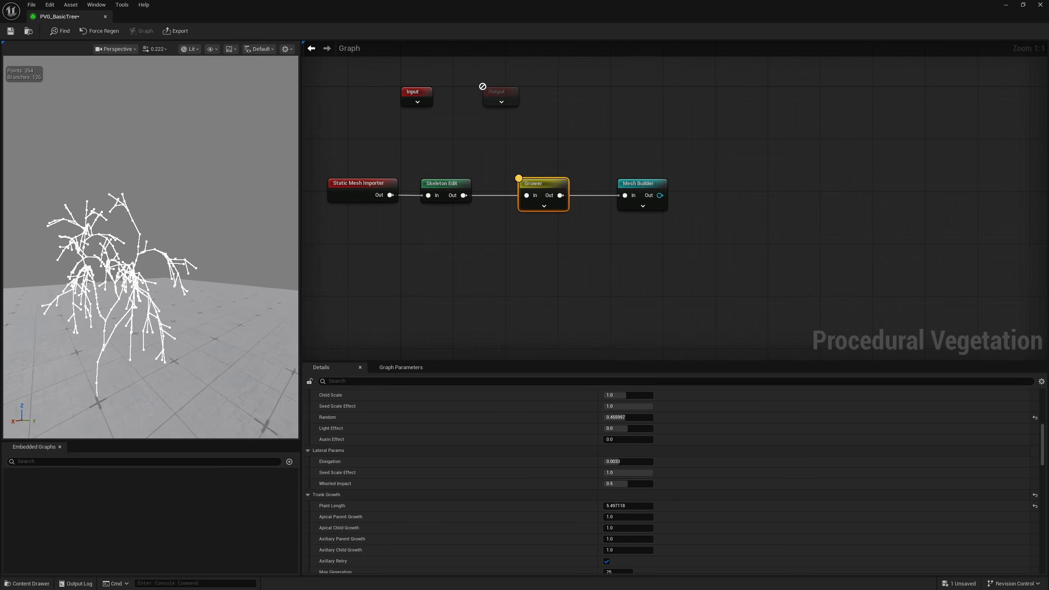
{"action": "left_click", "coordinate": [362, 194]}
{"action": "left_click", "coordinate": [442, 184]}
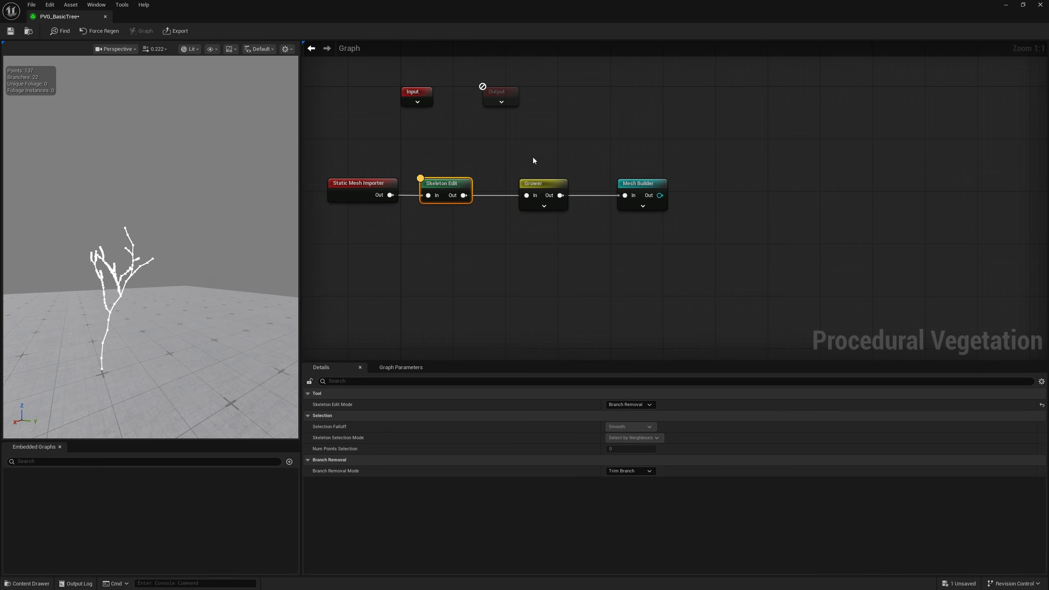
{"action": "left_click", "coordinate": [537, 190]}
{"action": "left_click", "coordinate": [651, 190]}
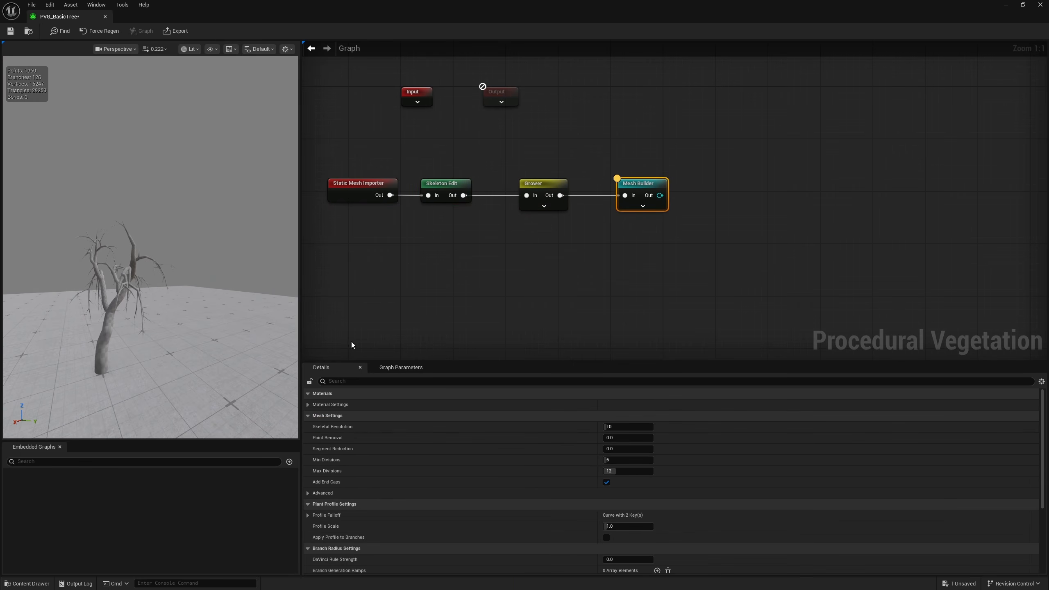
{"action": "left_click_drag", "start_coordinate": [207, 248], "coordinate": [83, 248], "text": "alt"}
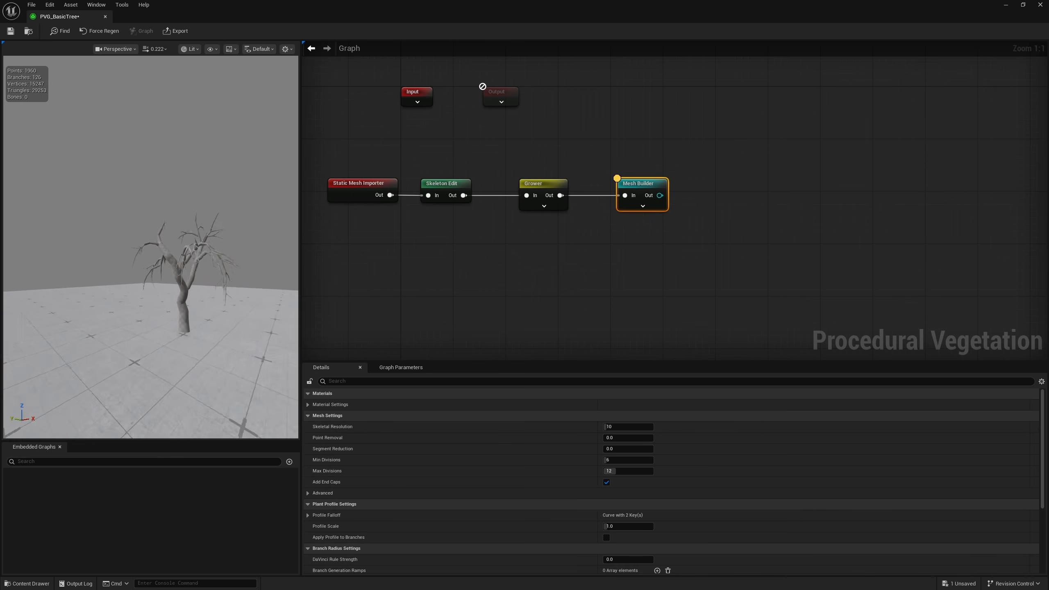
{"action": "right_click_drag", "start_coordinate": [124, 248], "coordinate": [223, 248]}
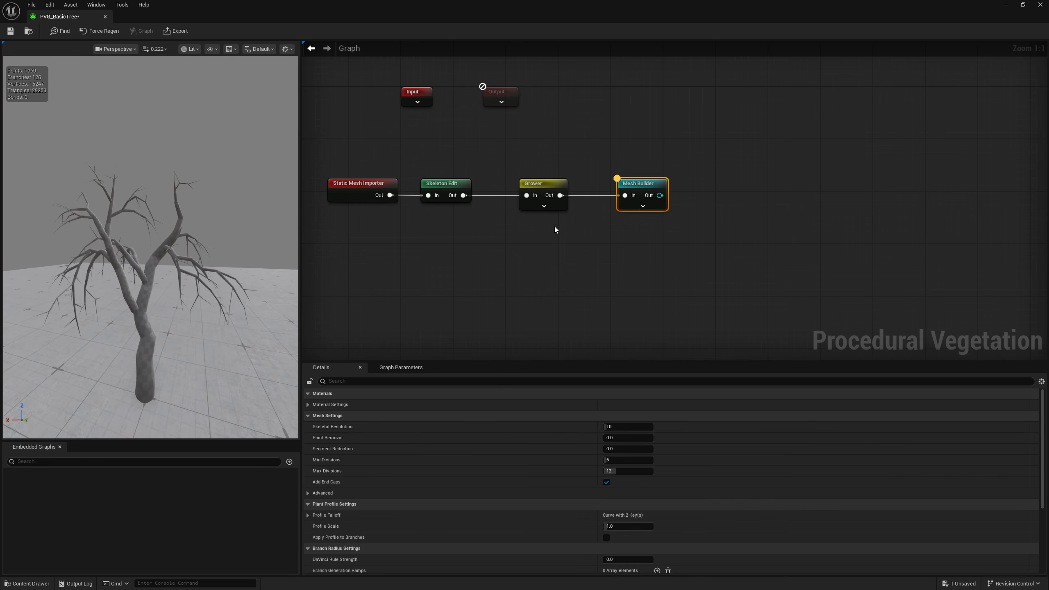
Move the Grower node closer to Skeleton Edit and shift the Mesh Builder node farther from the Grower
{"action": "left_click", "coordinate": [548, 204]}
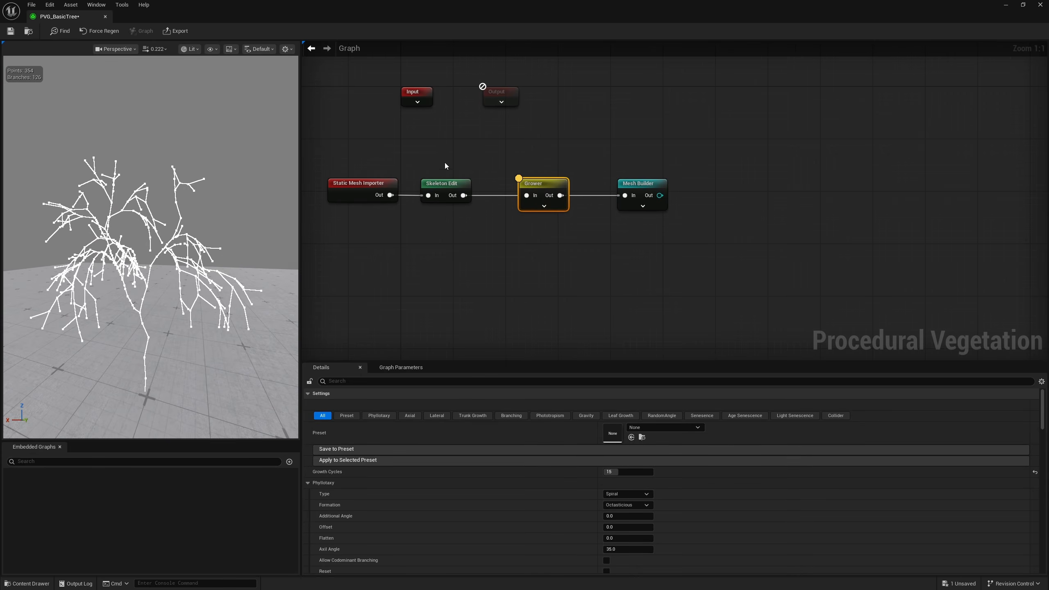
{"action": "left_click", "coordinate": [453, 188]}
{"action": "left_click_drag", "start_coordinate": [533, 187], "coordinate": [514, 187]}
{"action": "left_click_drag", "start_coordinate": [417, 141], "coordinate": [469, 208]}
{"action": "left_click_drag", "start_coordinate": [645, 189], "coordinate": [658, 188]}
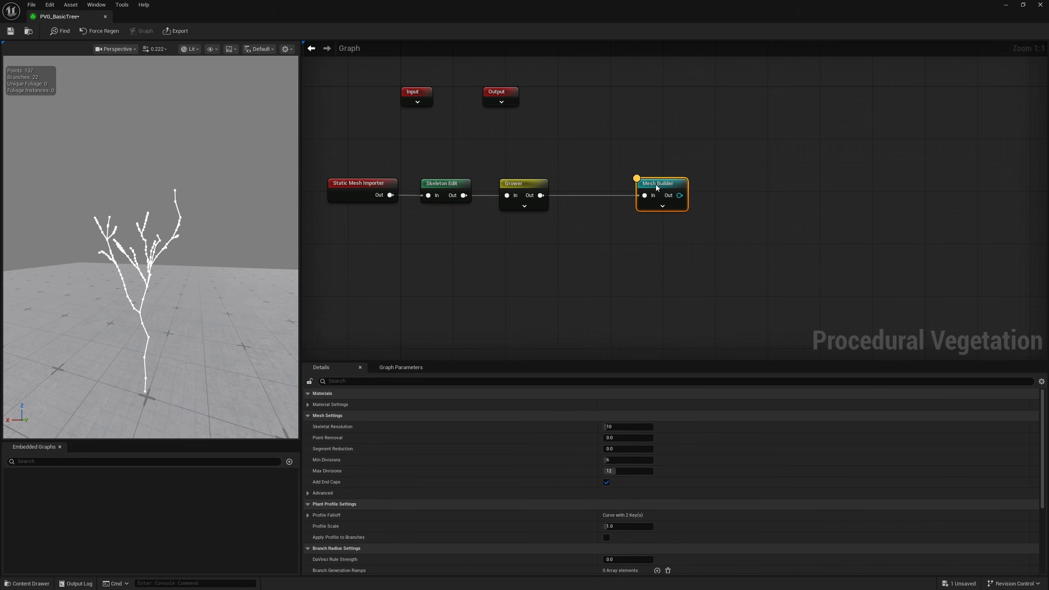
Examine the Mesh Builder's tree mesh from several sides
{"action": "left_click", "coordinate": [543, 187]}
{"action": "left_click_drag", "start_coordinate": [192, 262], "coordinate": [289, 269], "text": "alt"}
{"action": "left_click", "coordinate": [660, 185]}
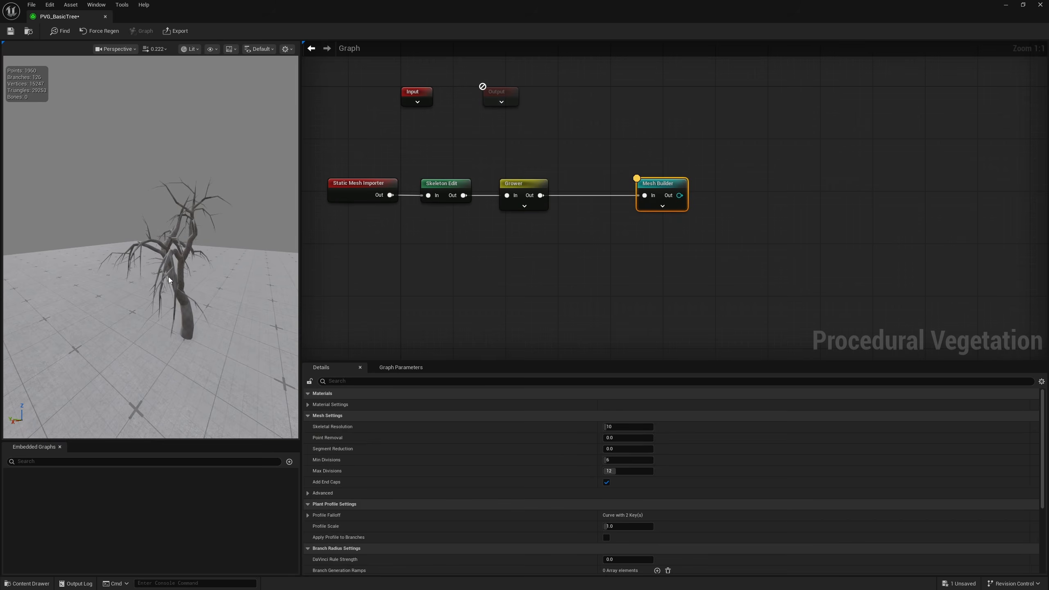
{"action": "left_click_drag", "start_coordinate": [168, 283], "coordinate": [54, 260], "text": "alt"}
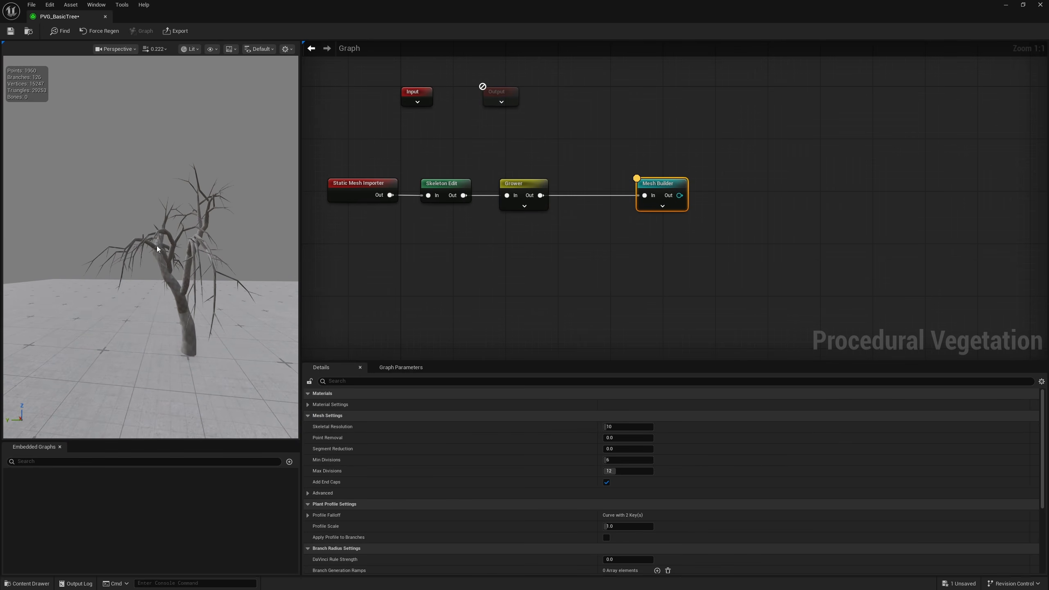
{"action": "left_click_drag", "start_coordinate": [157, 249], "coordinate": [276, 195], "text": "alt"}
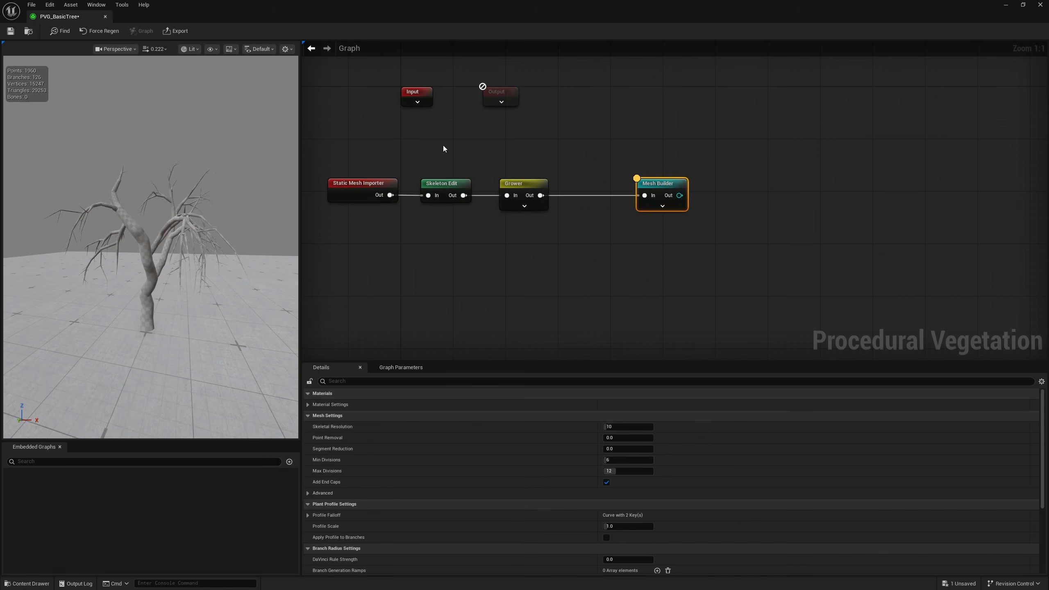
Trim the end point off the long outstretched side branch on the Skeleton Edit node and try to undo the cut
{"action": "left_click", "coordinate": [442, 184]}
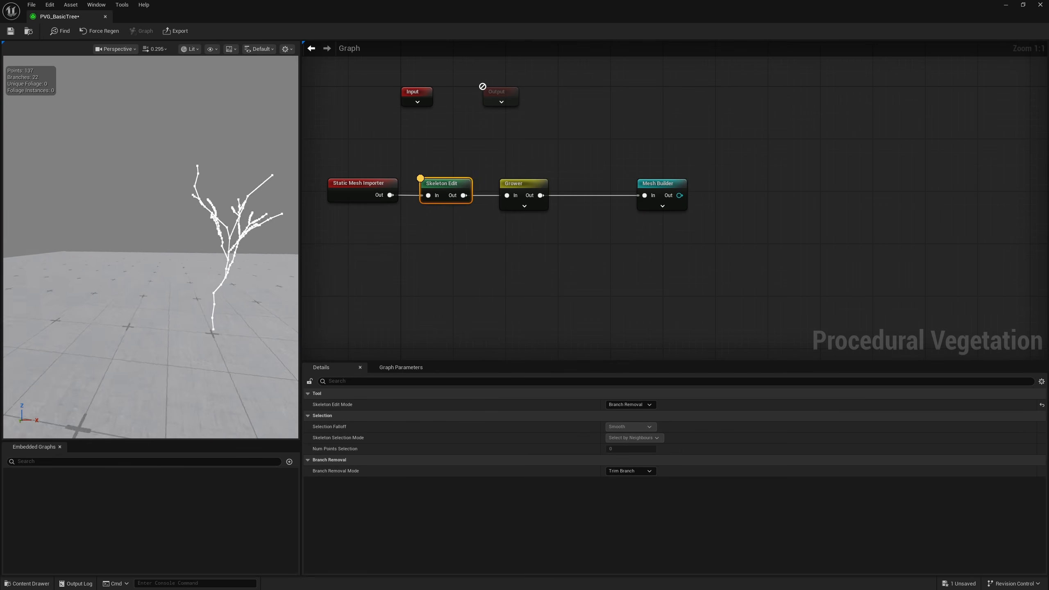
{"action": "right_click_drag", "start_coordinate": [124, 248], "coordinate": [248, 250]}
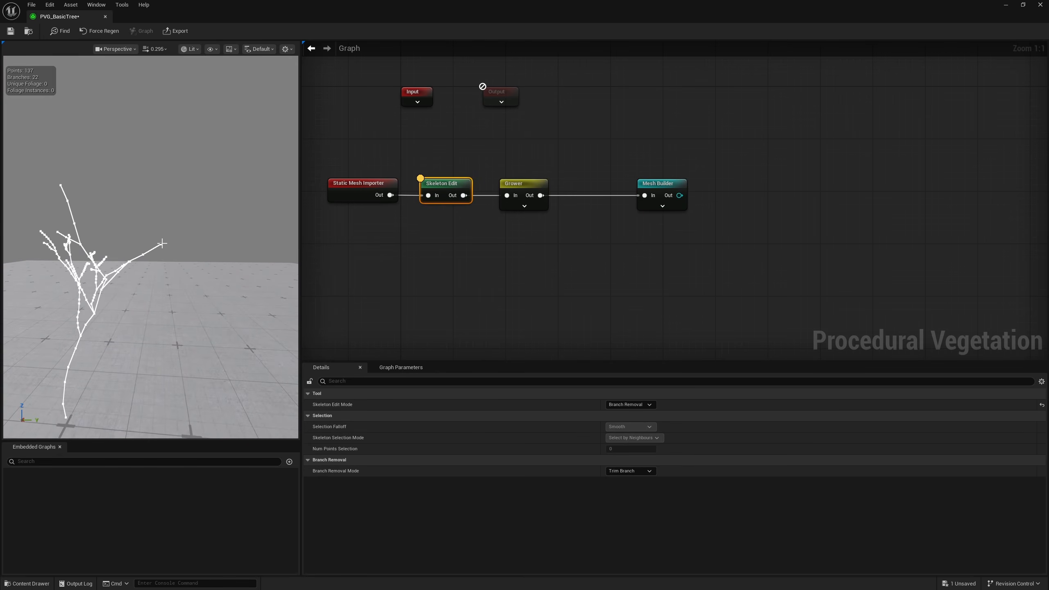
{"action": "key", "text": "ctrl+z"}
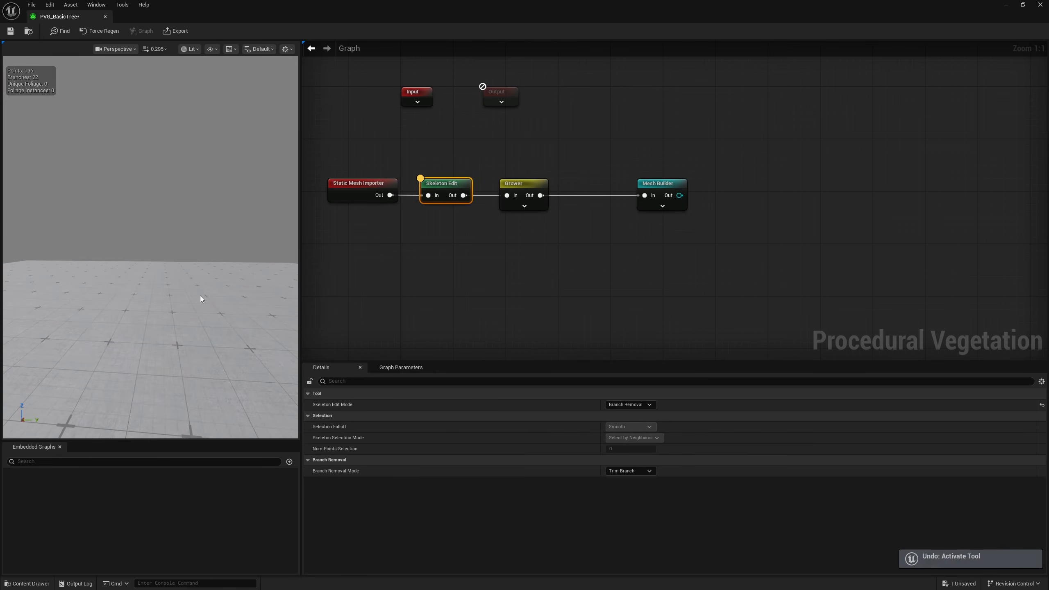
Switch Skeleton Edit to TRS mode, stretch the side branch's tip far outward and check the Grower and Mesh Builder results
{"action": "left_click", "coordinate": [629, 404]}
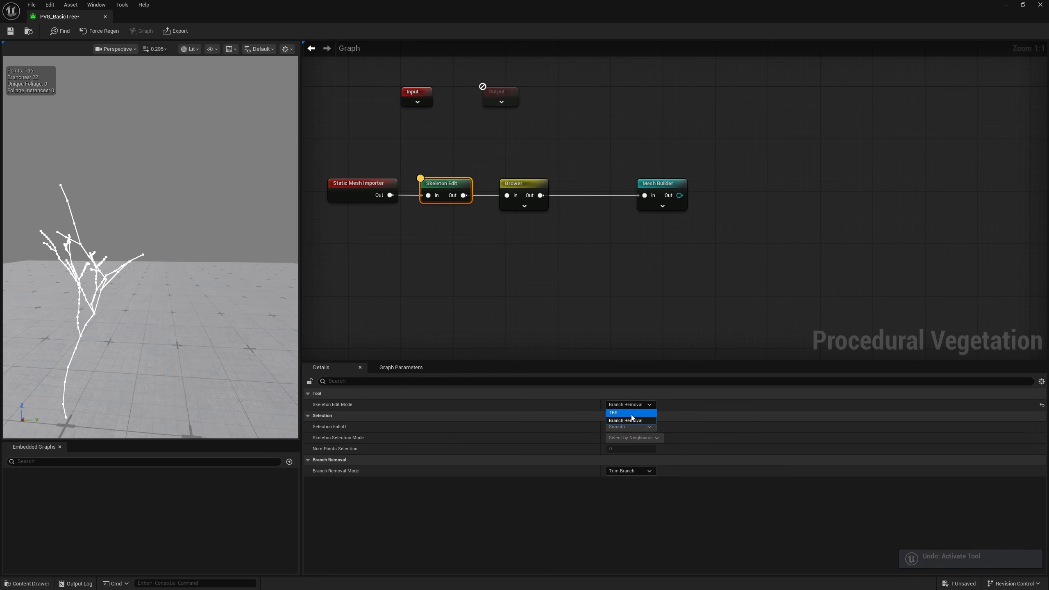
{"action": "left_click", "coordinate": [628, 413]}
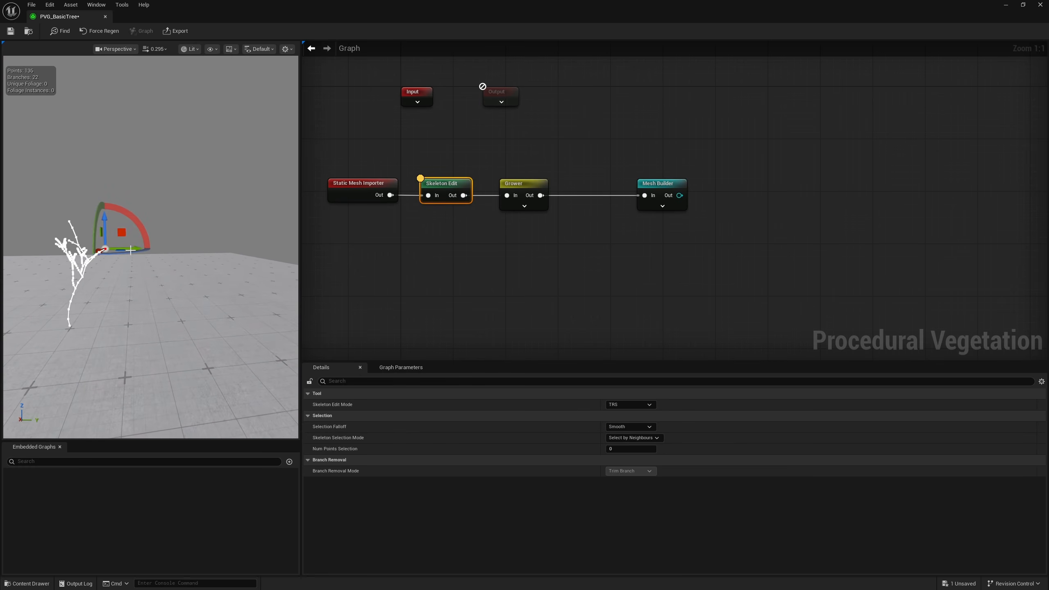
{"action": "left_click", "coordinate": [682, 205]}
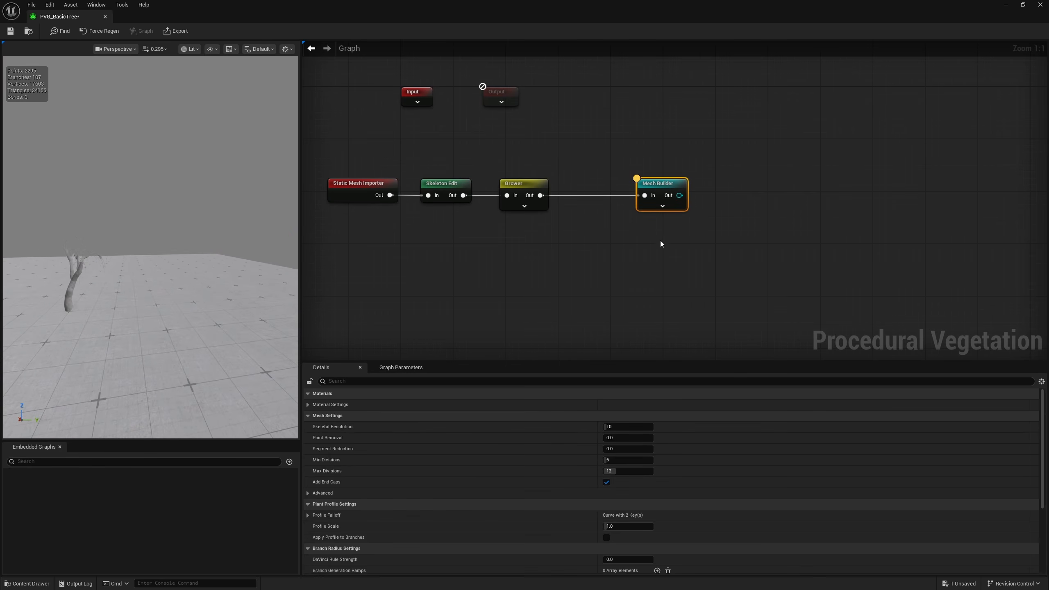
{"action": "left_click", "coordinate": [522, 186]}
{"action": "left_click", "coordinate": [447, 184]}
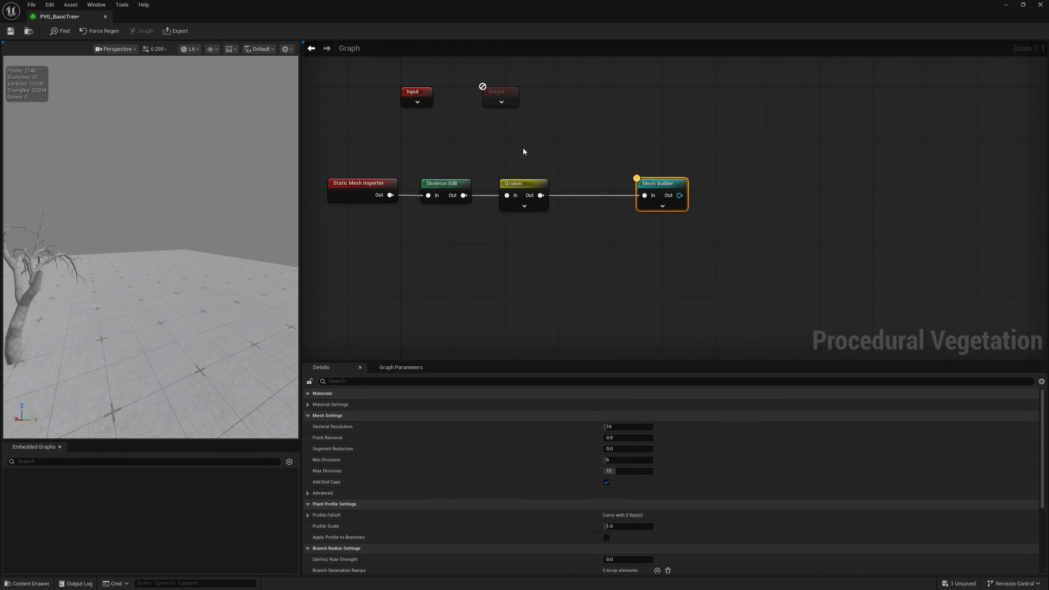
{"action": "left_click", "coordinate": [522, 194]}
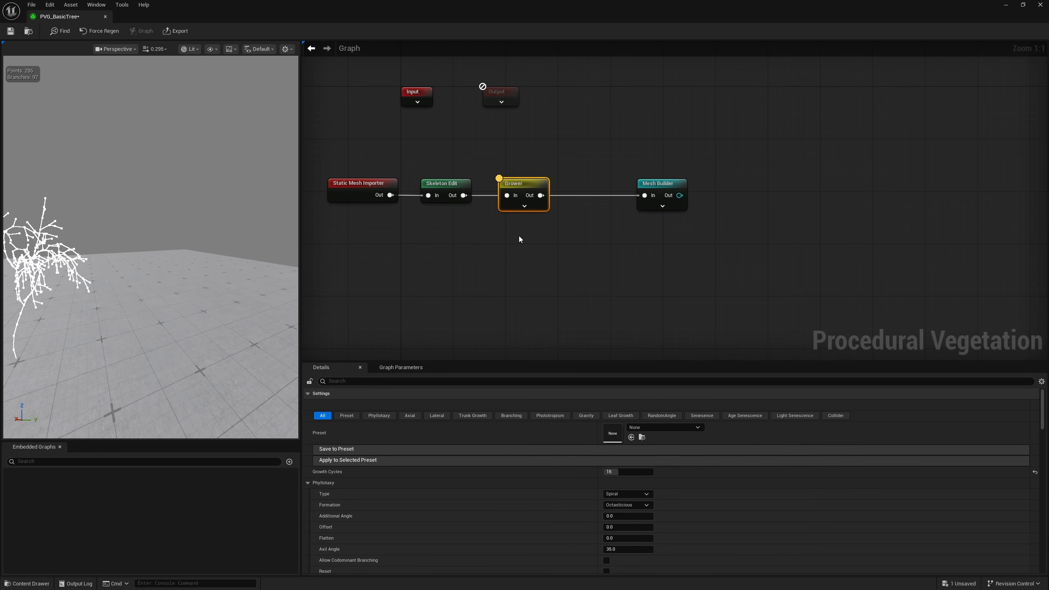
Undo the branch tip move and the switch to TRS mode on the Skeleton Edit node
{"action": "left_click", "coordinate": [444, 184]}
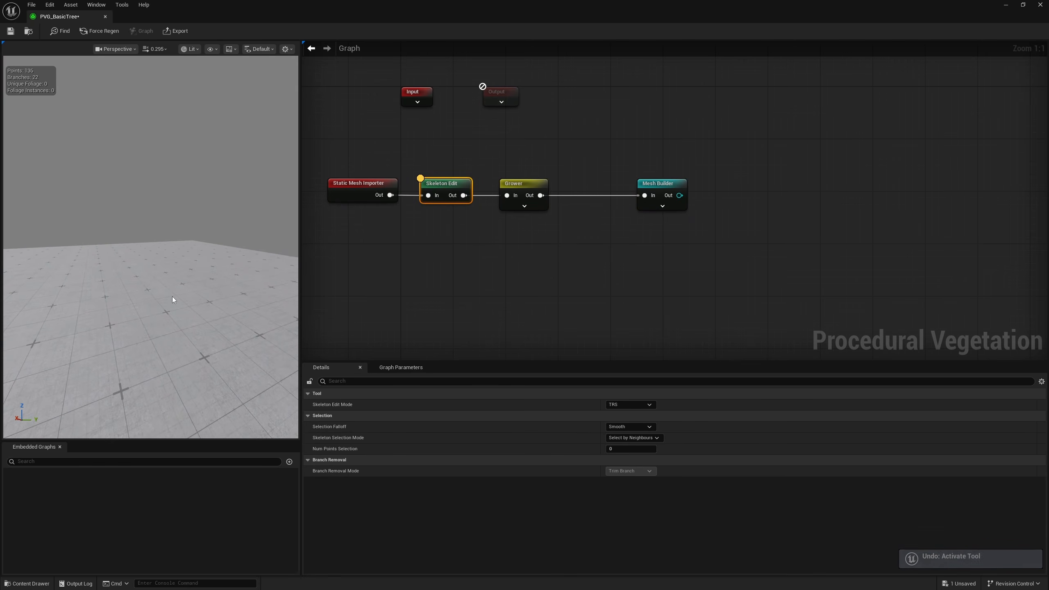
{"action": "left_click", "coordinate": [436, 198]}
{"action": "key", "text": "ctrl+z"}
{"action": "key", "text": "ctrl+z"}
{"action": "right_click_drag", "start_coordinate": [199, 290], "coordinate": [199, 289]}
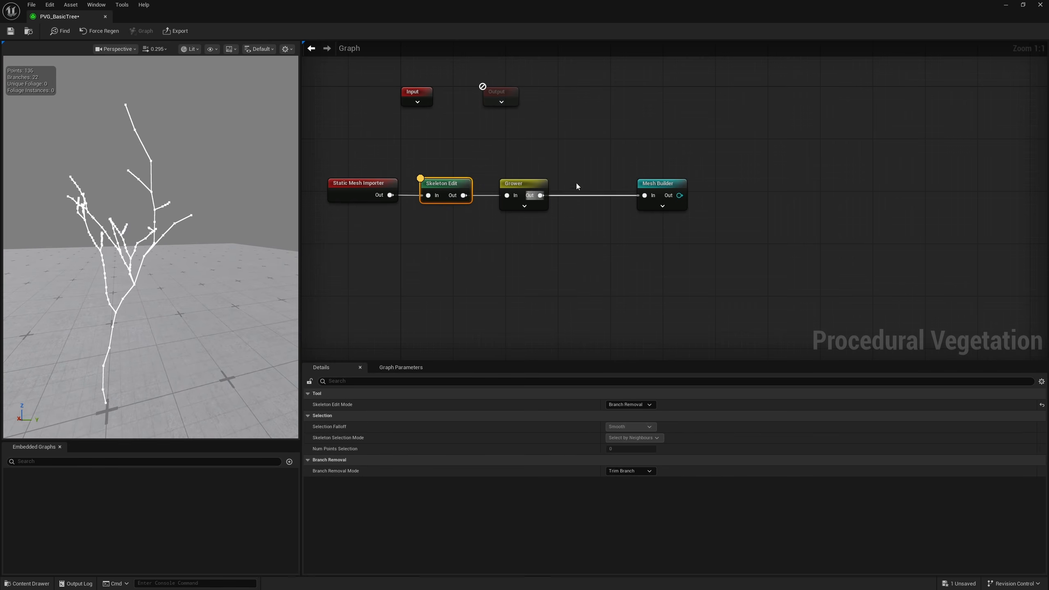
Inspect the rebuilt tree mesh on the Mesh Builder node from its base up to the branch tips
{"action": "left_click", "coordinate": [659, 186]}
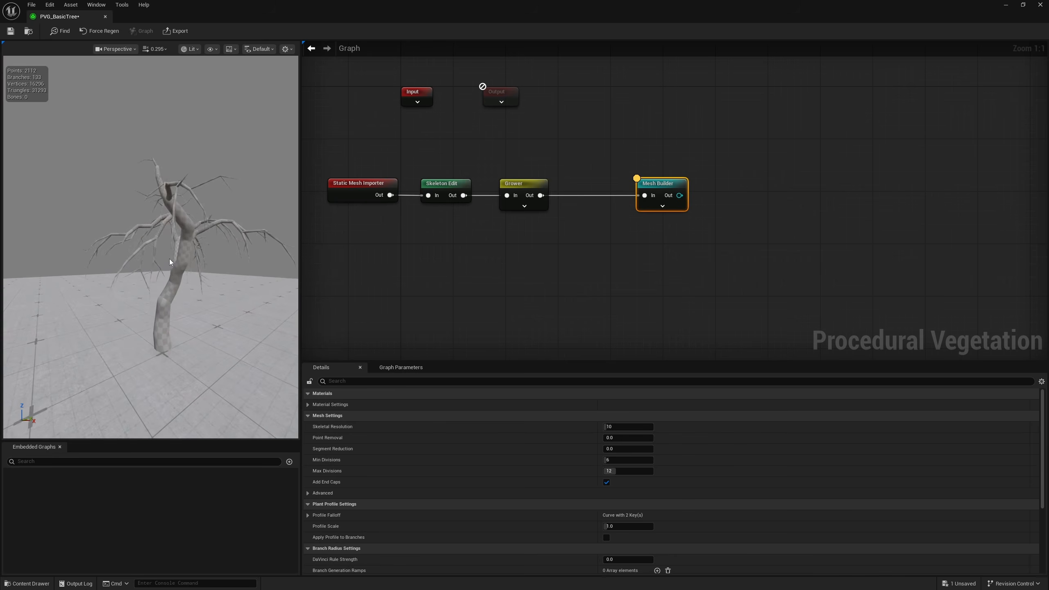
{"action": "left_click_drag", "start_coordinate": [170, 262], "coordinate": [111, 429], "text": "alt"}
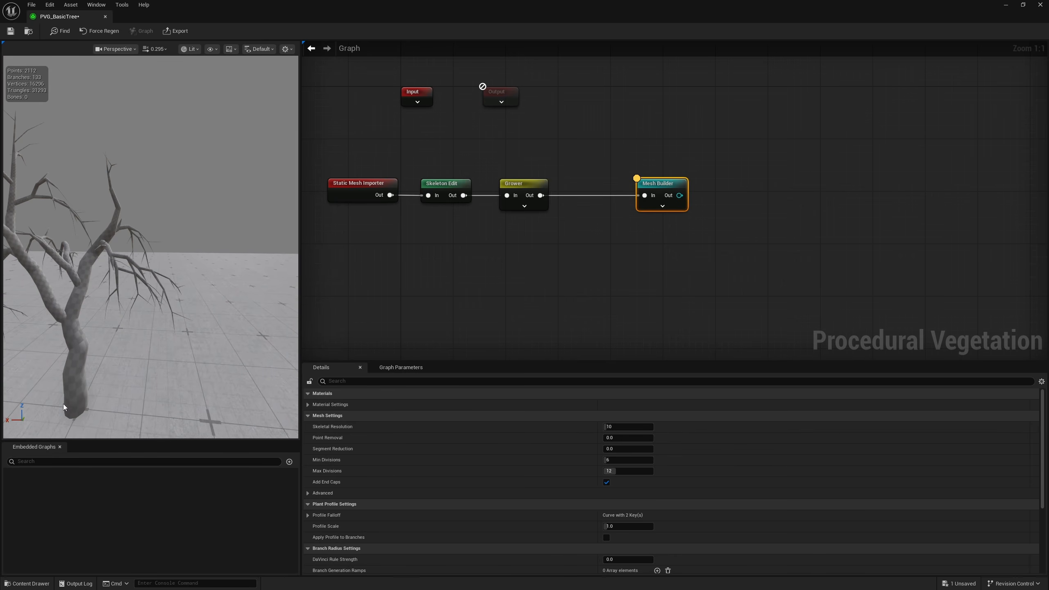
{"action": "left_click_drag", "start_coordinate": [64, 407], "coordinate": [112, 302], "text": "alt"}
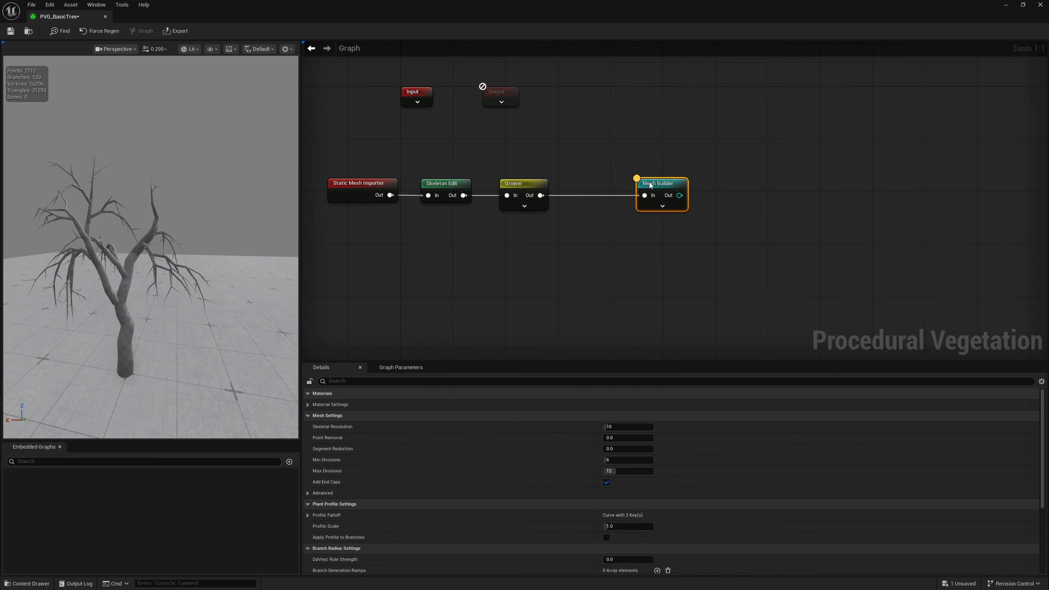
Add one Generation Materials entry on the Mesh Builder node, assign M_Bark to it and check the bark on the tree
{"action": "mouse_move", "coordinate": [151, 248]}
{"action": "right_mouse_down"}
{"action": "mouse_move", "coordinate": [173, 245]}
{"action": "mouse_move", "coordinate": [118, 232]}
{"action": "mouse_move", "coordinate": [132, 248]}
{"action": "right_mouse_up"}
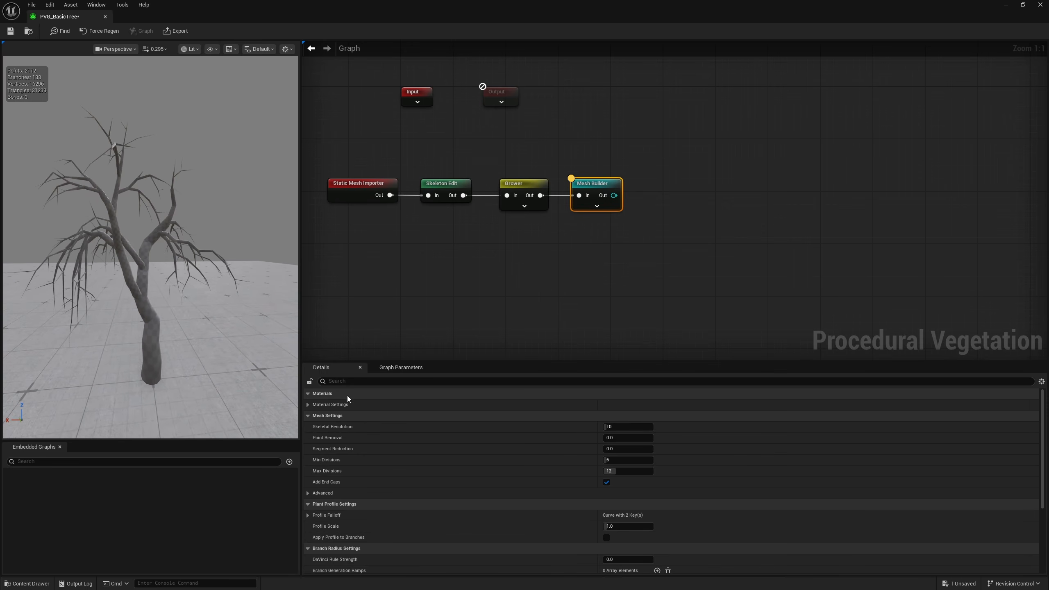
{"action": "left_click", "coordinate": [309, 405]}
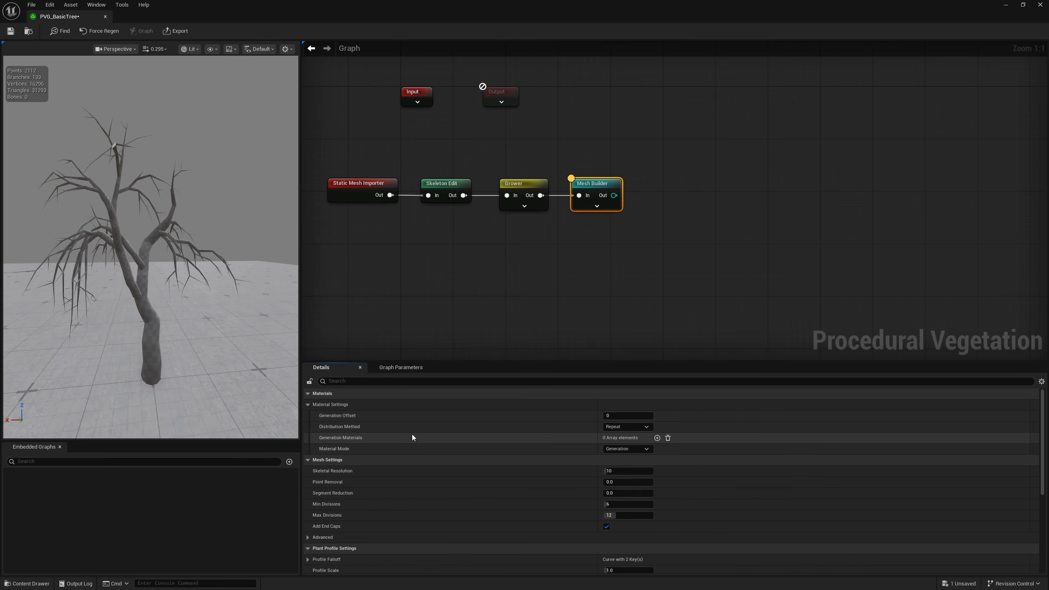
{"action": "left_click", "coordinate": [657, 438]}
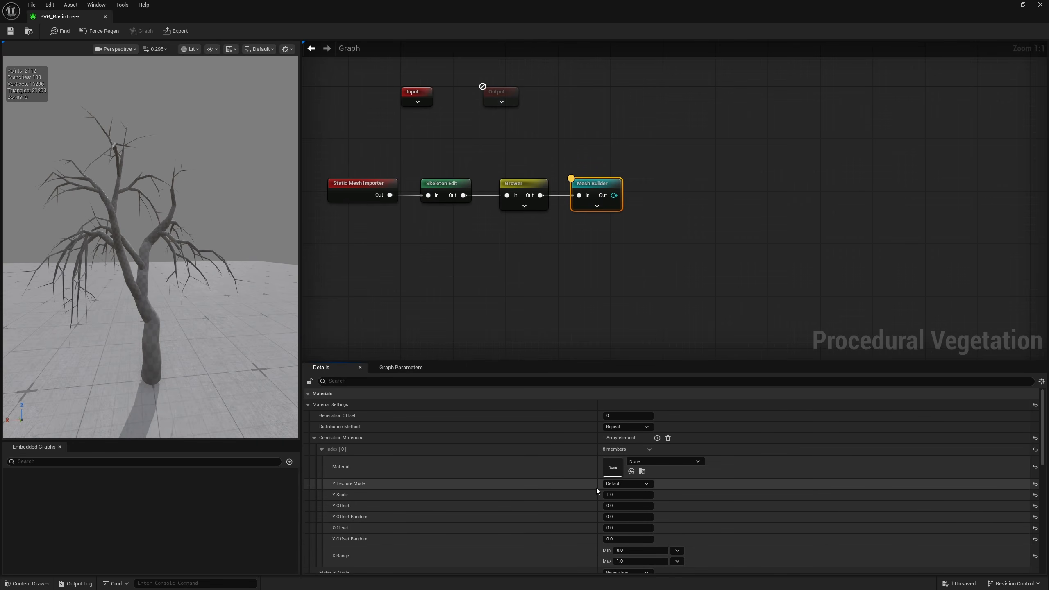
{"action": "left_click", "coordinate": [632, 472]}
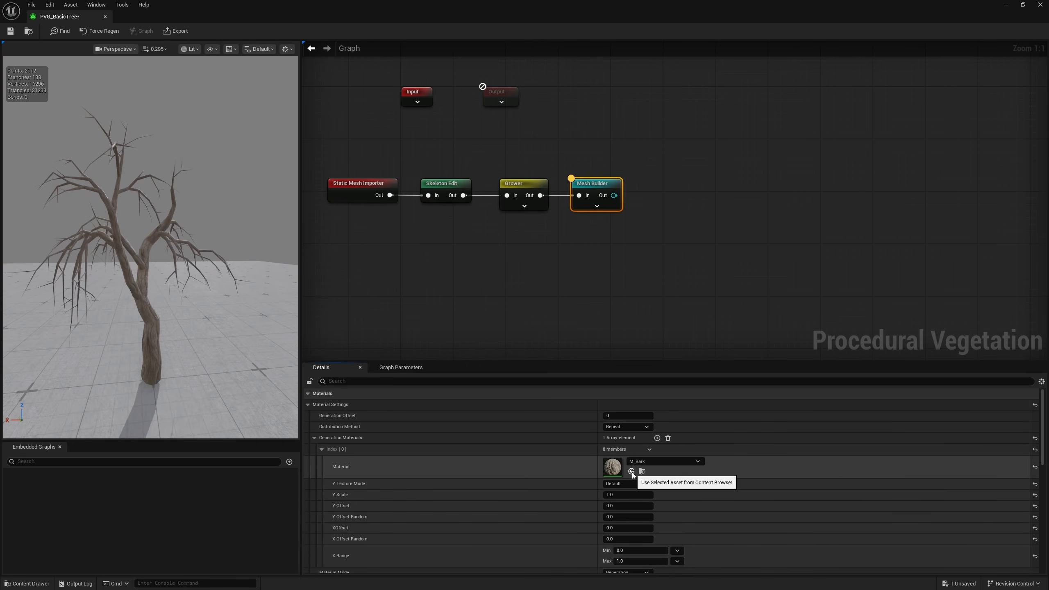
{"action": "mouse_move", "coordinate": [250, 368]}
{"action": "left_mouse_down", "text": "alt"}
{"action": "mouse_move", "coordinate": [194, 363]}
{"action": "mouse_move", "coordinate": [248, 359]}
{"action": "left_mouse_up", "text": "alt"}
{"action": "scroll", "coordinate": [194, 363], "scroll_direction": "up", "scroll_amount": 4}
{"action": "right_click_drag", "start_coordinate": [165, 248], "coordinate": [186, 248]}
{"action": "key", "text": "s"}
{"action": "left_click_drag", "start_coordinate": [195, 290], "coordinate": [161, 279], "text": "alt"}
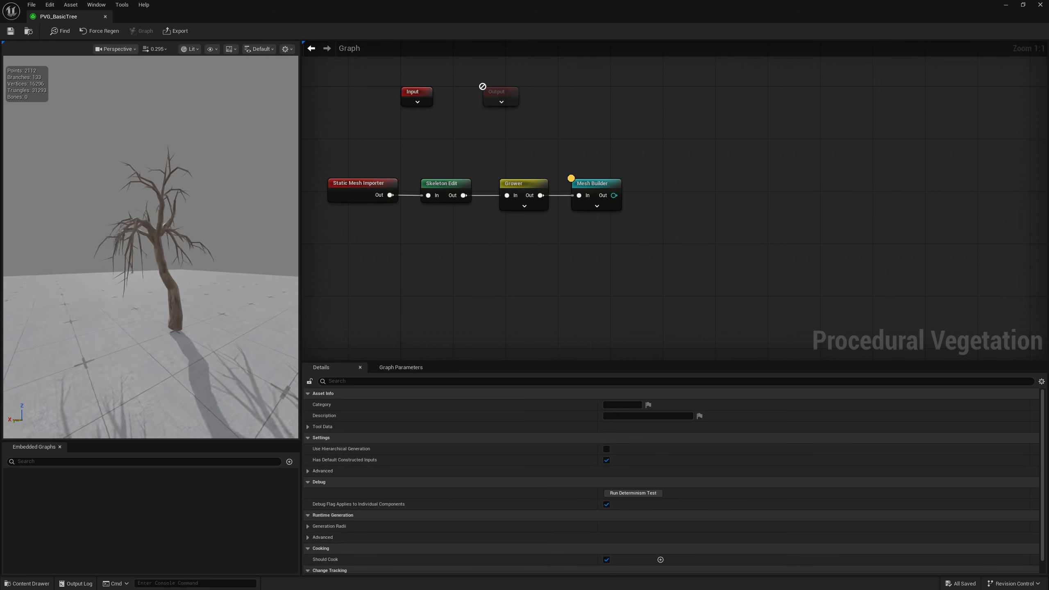
Try a Y Scale of 4.0 on the Mesh Builder's bark material, check the trunk and restore the scale to 1.0
{"action": "left_click", "coordinate": [597, 184]}
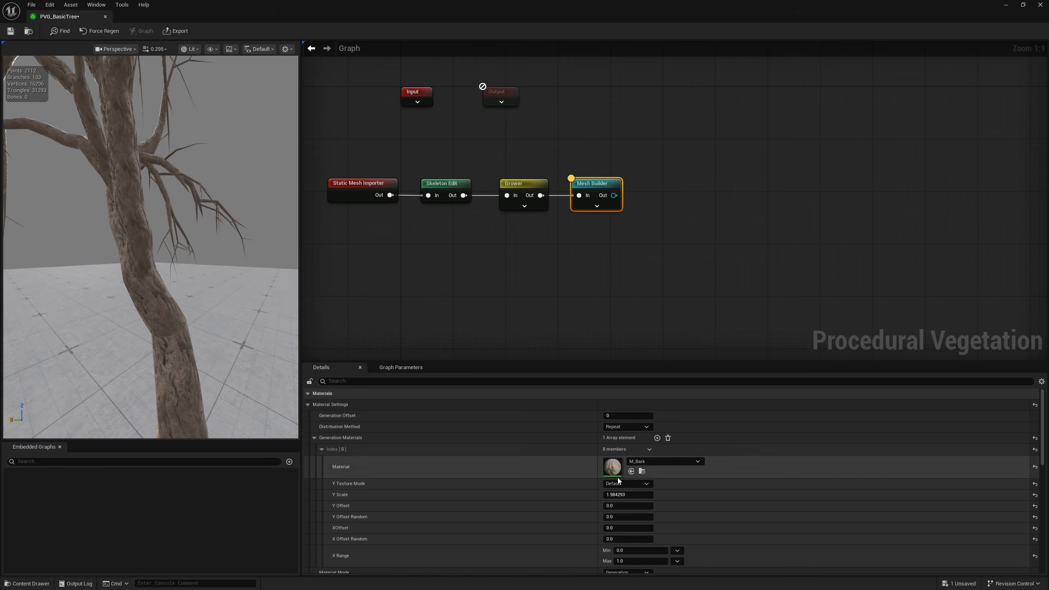
{"action": "left_click", "coordinate": [615, 495]}
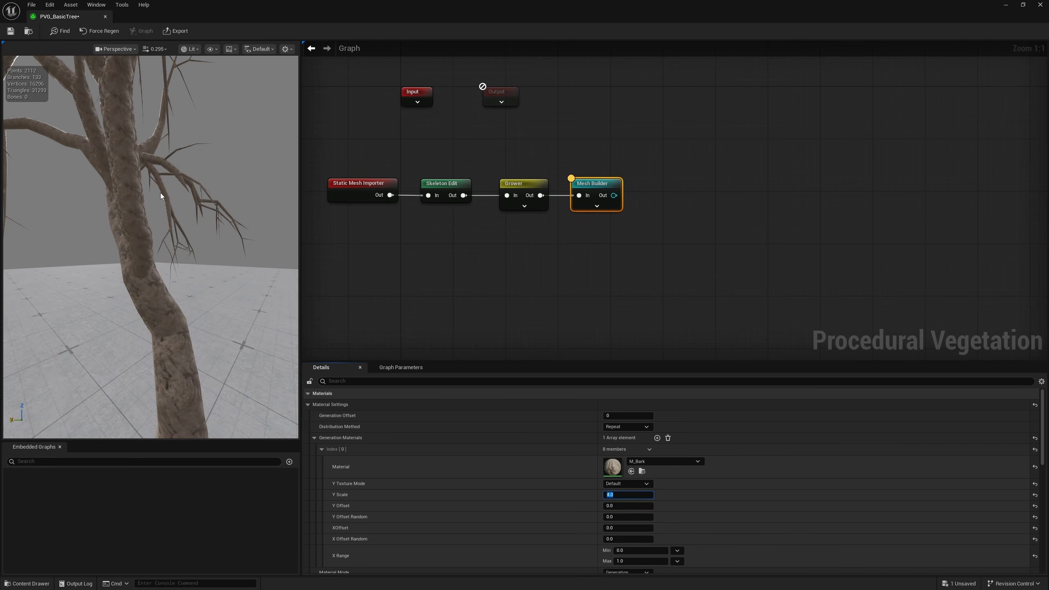
{"action": "right_click_drag", "start_coordinate": [161, 193], "coordinate": [93, 189]}
{"action": "key", "text": "s"}
{"action": "left_click", "coordinate": [623, 495]}
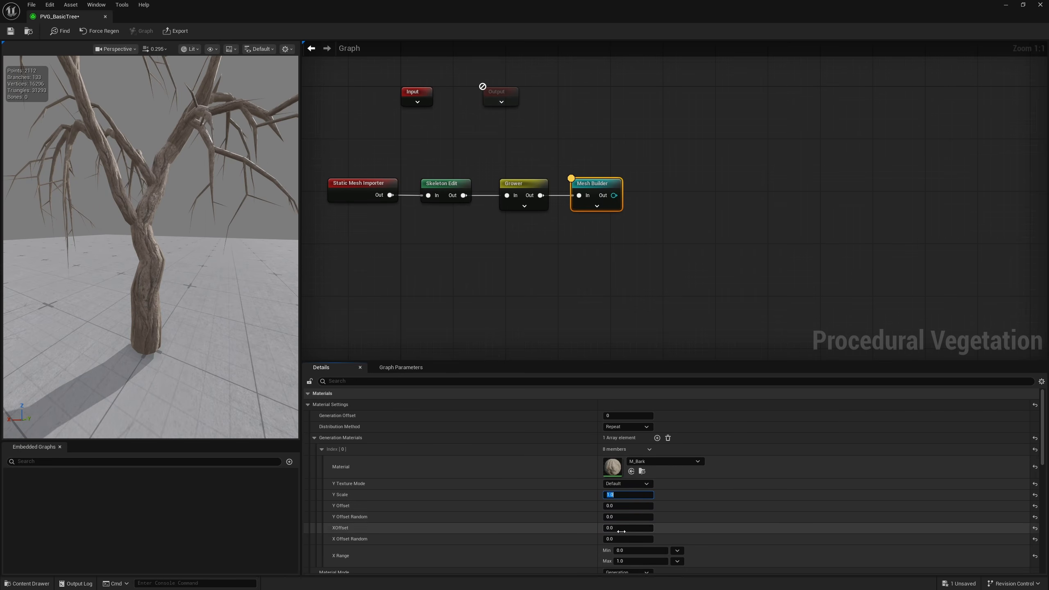
Try several X Offset Random values on the bark material while checking the trunk texture, and set the offset back to 0
{"action": "left_click_drag", "start_coordinate": [626, 539], "coordinate": [661, 539]}
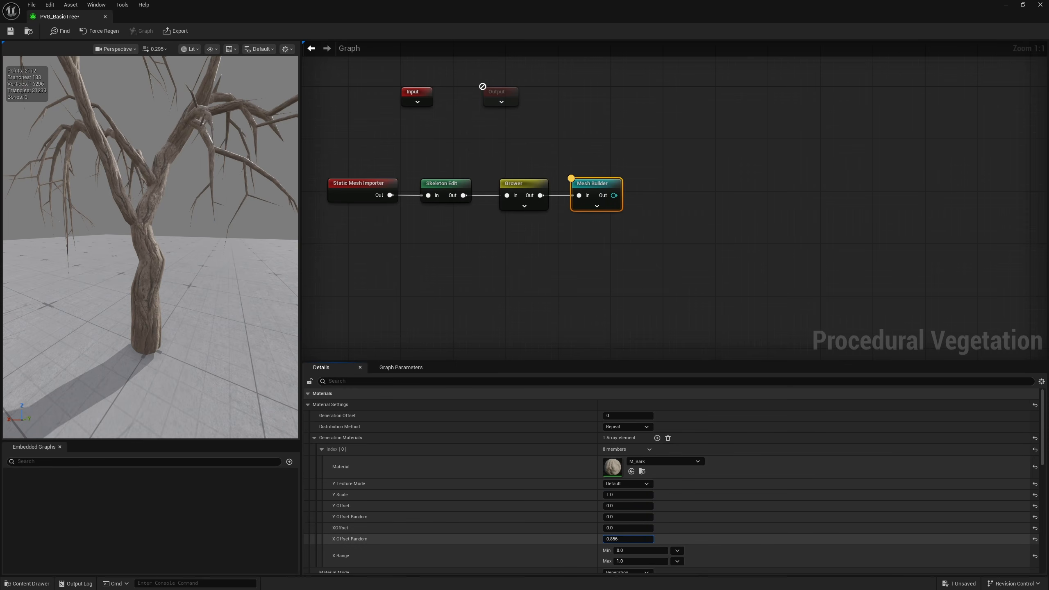
{"action": "right_click_drag", "start_coordinate": [249, 273], "coordinate": [172, 267]}
{"action": "key", "text": "w"}
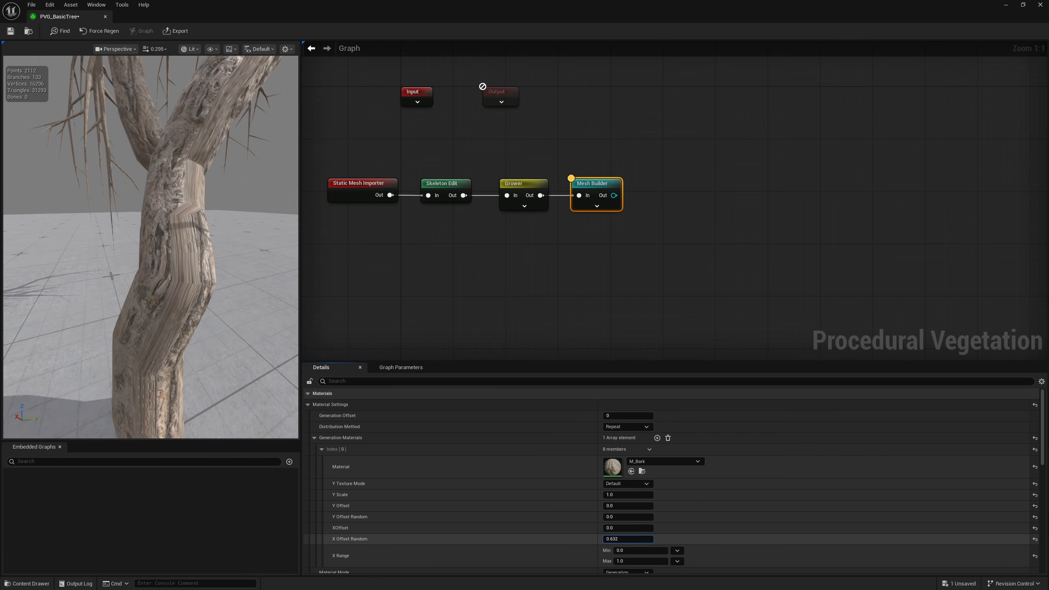
{"action": "left_click_drag", "start_coordinate": [182, 290], "coordinate": [273, 283], "text": "alt"}
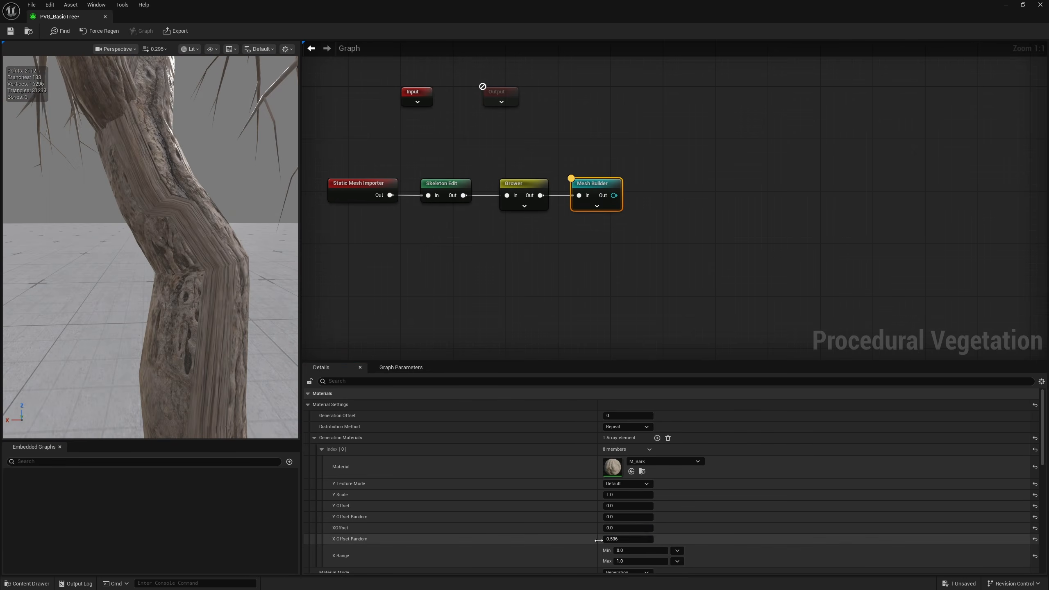
{"action": "left_click_drag", "start_coordinate": [632, 539], "coordinate": [612, 539]}
{"action": "left_click_drag", "start_coordinate": [151, 276], "coordinate": [256, 275], "text": "alt"}
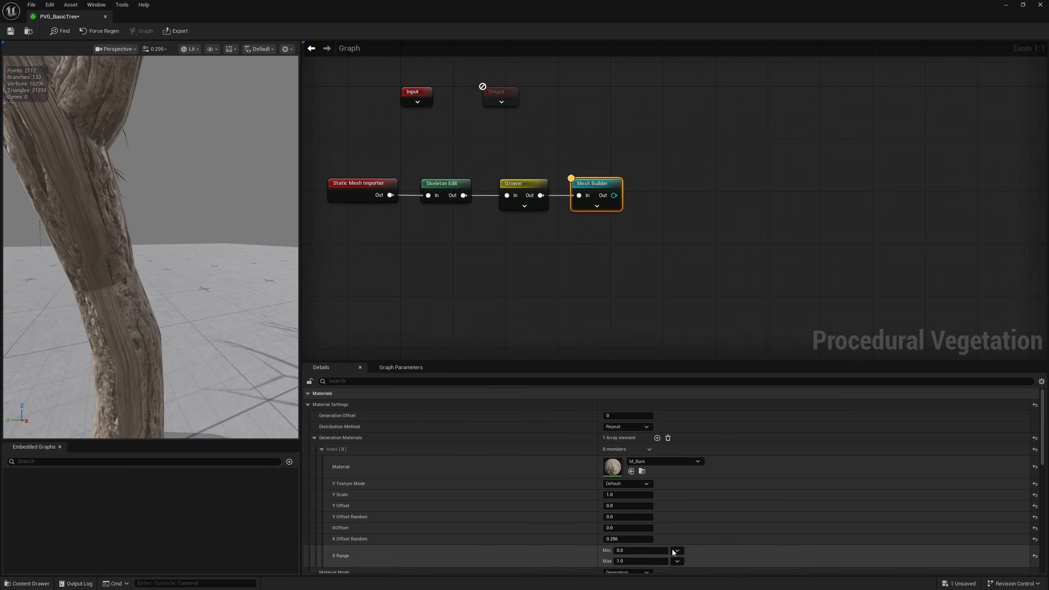
{"action": "left_click", "coordinate": [634, 539]}
{"action": "type", "text": "0"}
{"action": "key", "text": "Return"}
{"action": "left_click_drag", "start_coordinate": [181, 285], "coordinate": [318, 289], "text": "alt"}
{"action": "left_click_drag", "start_coordinate": [248, 286], "coordinate": [91, 286], "text": "alt"}
Look through the Material Mode options and the Mesh Settings of the Mesh Builder node
{"action": "left_click", "coordinate": [624, 520]}
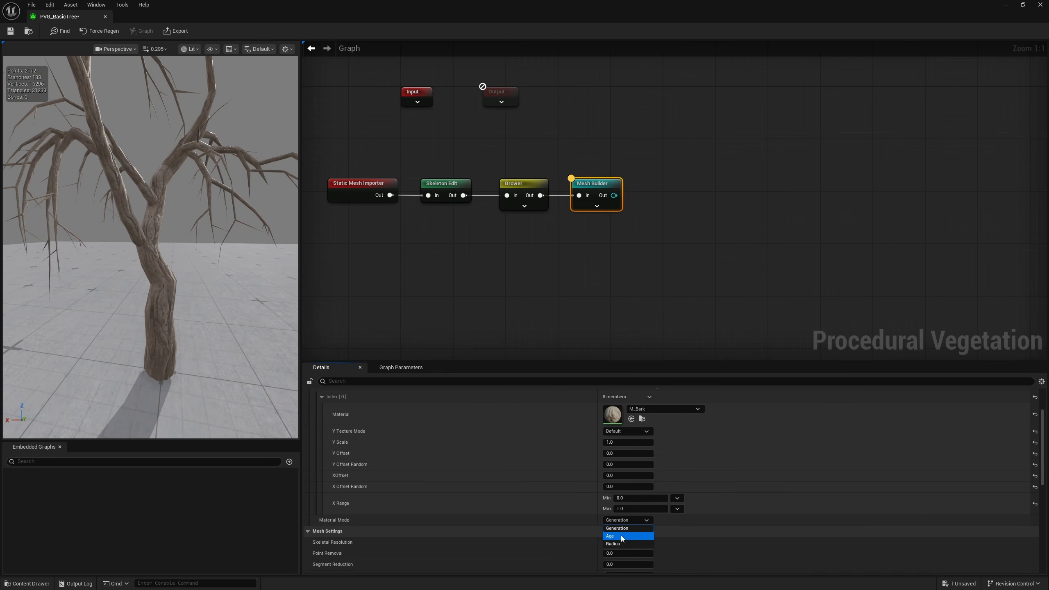
{"action": "left_click", "coordinate": [582, 523]}
{"action": "scroll", "coordinate": [578, 467], "scroll_direction": "down", "scroll_amount": 2}
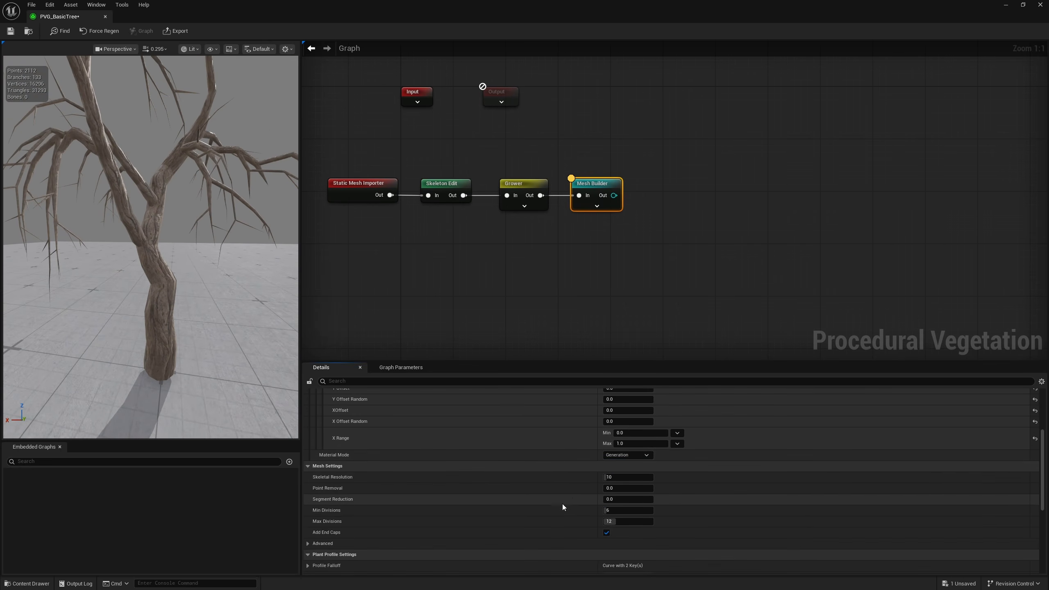
{"action": "scroll", "coordinate": [562, 504], "scroll_direction": "up", "scroll_amount": 4}
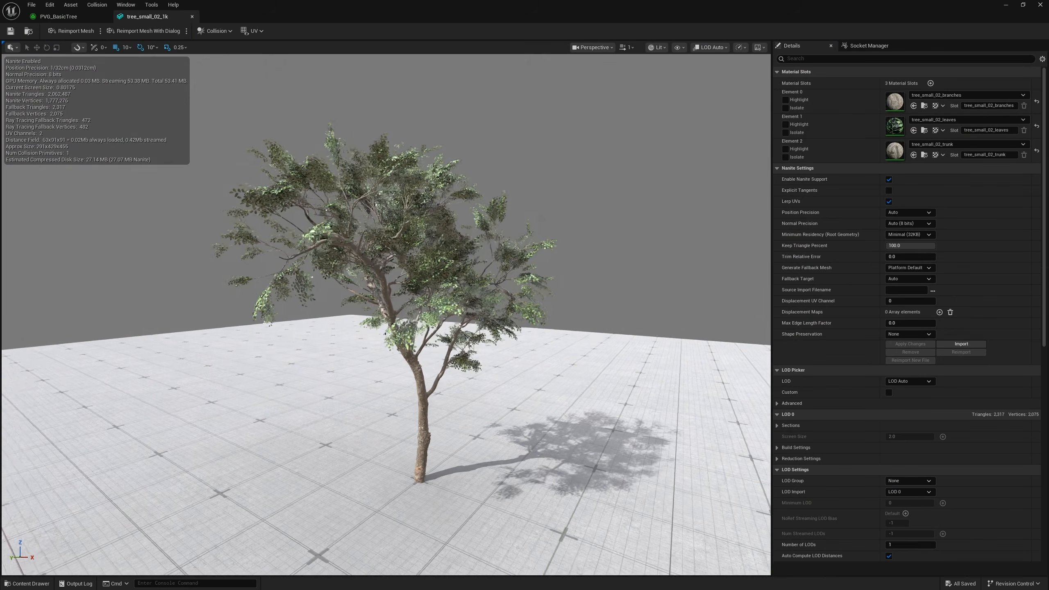
{"action": "scroll", "coordinate": [386, 314], "scroll_direction": "up", "scroll_amount": 6}
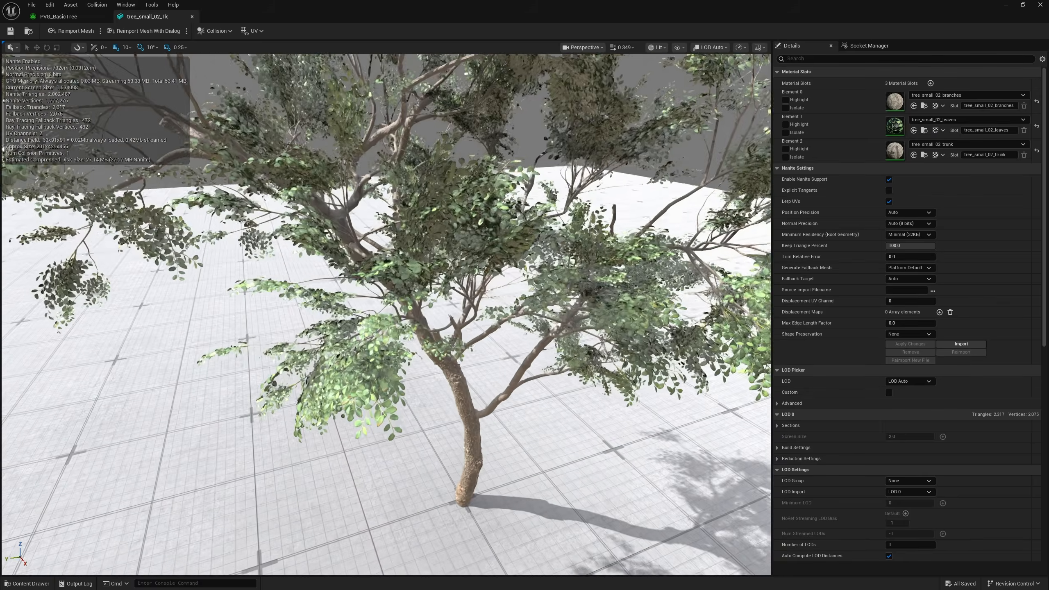
Show the wireframe on the tree_small_02_1k static mesh and examine its leaf geometry up close
{"action": "key", "text": "w"}
{"action": "right_click_drag", "start_coordinate": [547, 323], "coordinate": [547, 323]}
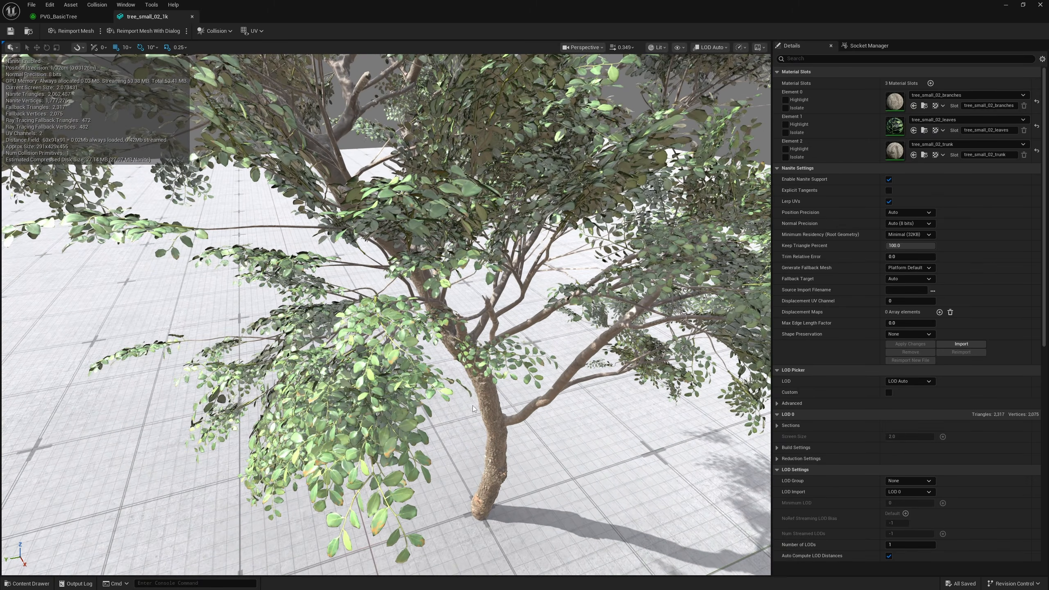
{"action": "right_click_drag", "start_coordinate": [453, 407], "coordinate": [451, 412]}
{"action": "key", "text": "alt+m"}
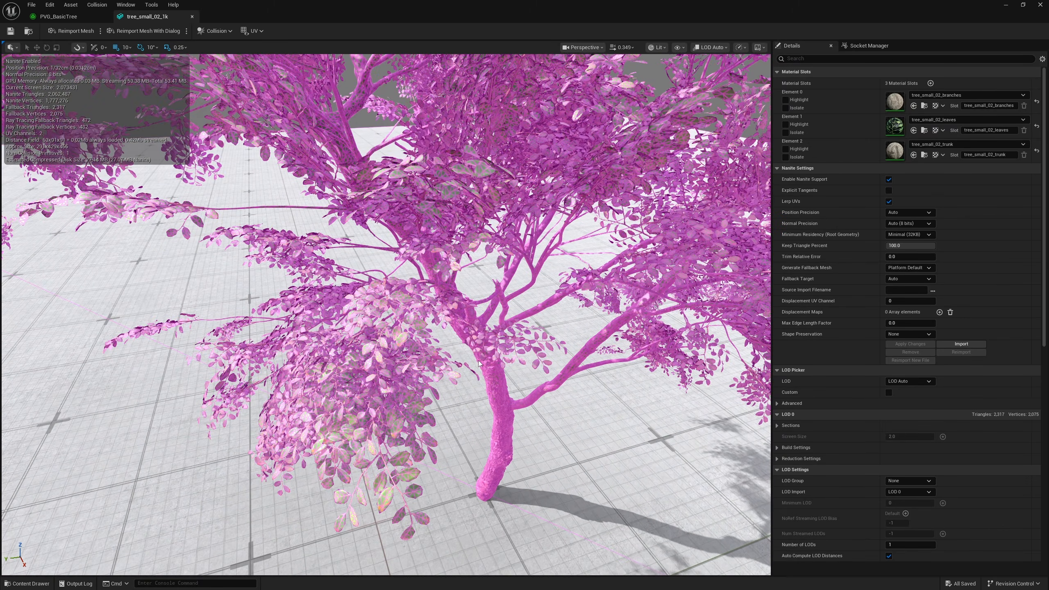
{"action": "key", "text": "a"}
{"action": "right_click_drag", "start_coordinate": [479, 364], "coordinate": [512, 383]}
{"action": "key", "text": "w"}
{"action": "scroll", "coordinate": [480, 364], "scroll_direction": "down", "scroll_amount": 10}
{"action": "key", "text": "s"}
{"action": "key", "text": "w"}
{"action": "key", "text": "a"}
{"action": "scroll", "coordinate": [480, 364], "scroll_direction": "down", "scroll_amount": 5}
{"action": "key", "text": "w"}
{"action": "right_click_drag", "start_coordinate": [298, 277], "coordinate": [297, 277]}
{"action": "key", "text": "w"}
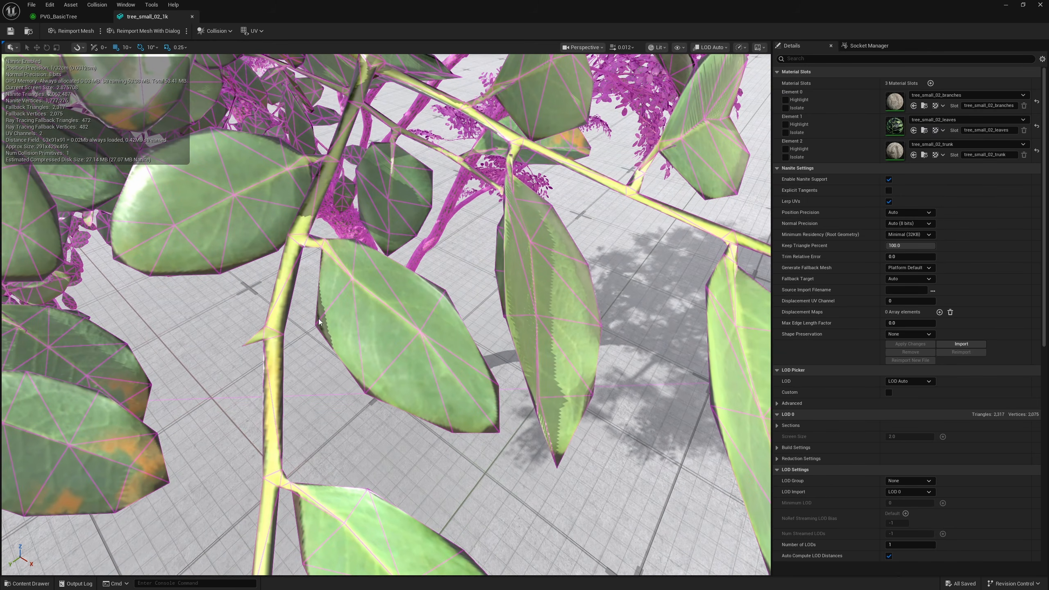
Compare the leaves and twigs of one branch up close, and review the whole tree_small_02_1k tree without wireframe
{"action": "key", "text": "s"}
{"action": "right_click_drag", "start_coordinate": [340, 355], "coordinate": [293, 335]}
{"action": "key", "text": "w"}
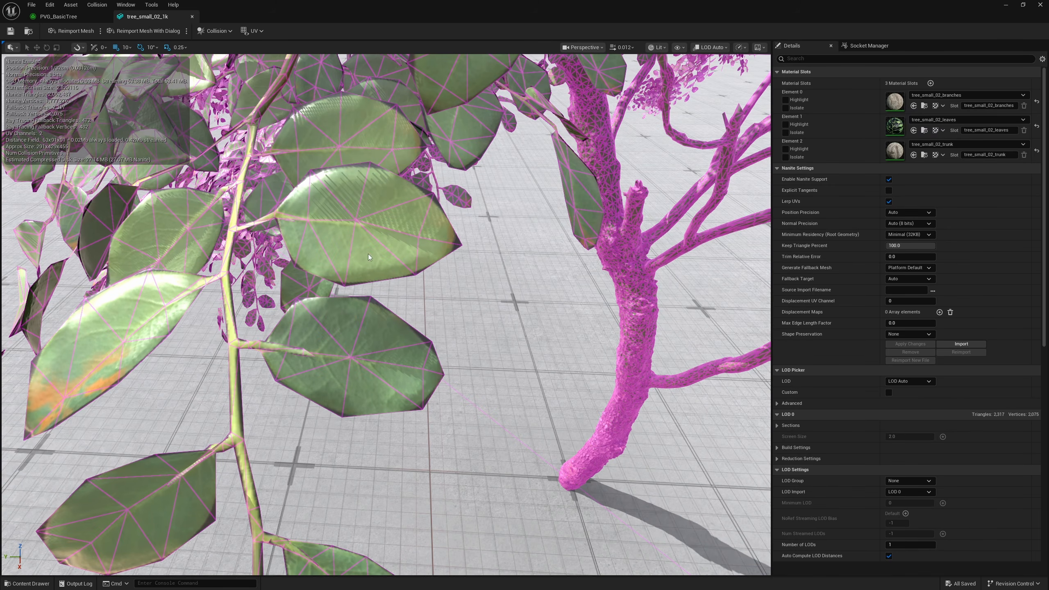
{"action": "left_click_drag", "start_coordinate": [425, 195], "coordinate": [407, 196]}
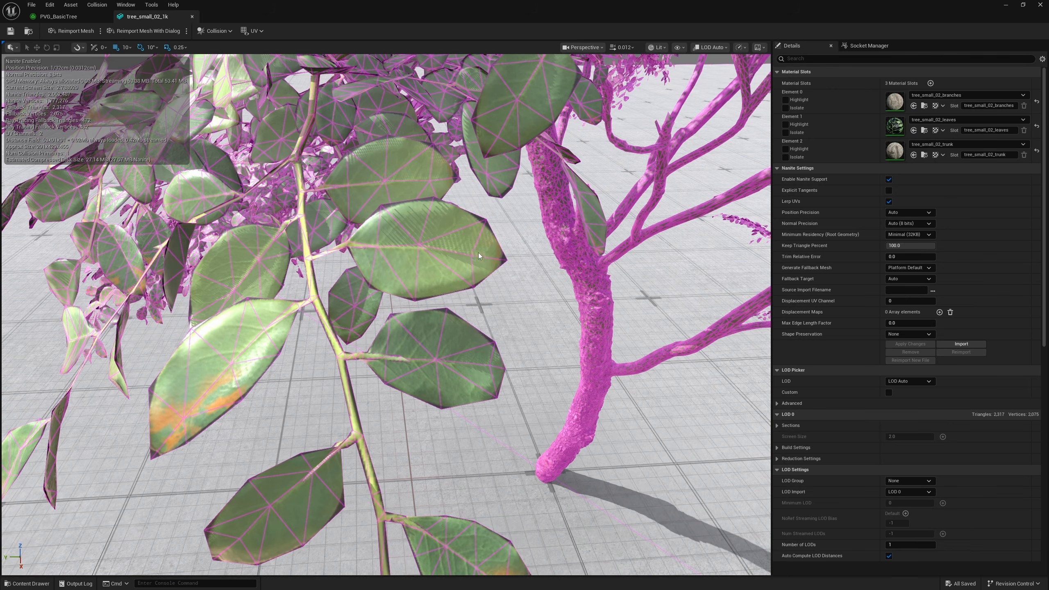
{"action": "right_click_drag", "start_coordinate": [414, 290], "coordinate": [374, 288]}
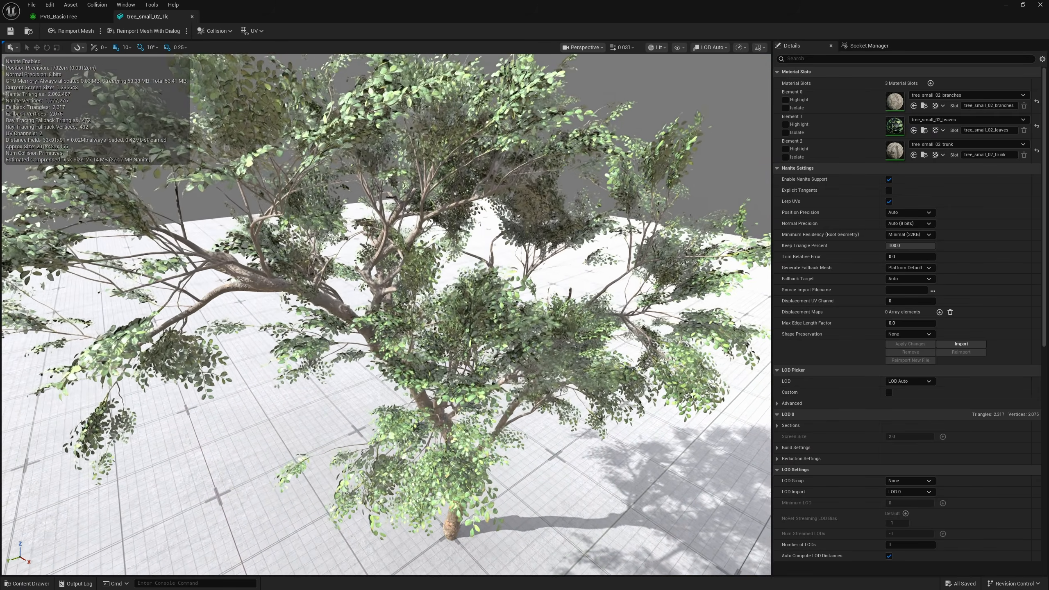
{"action": "left_click_drag", "start_coordinate": [374, 288], "coordinate": [370, 265]}
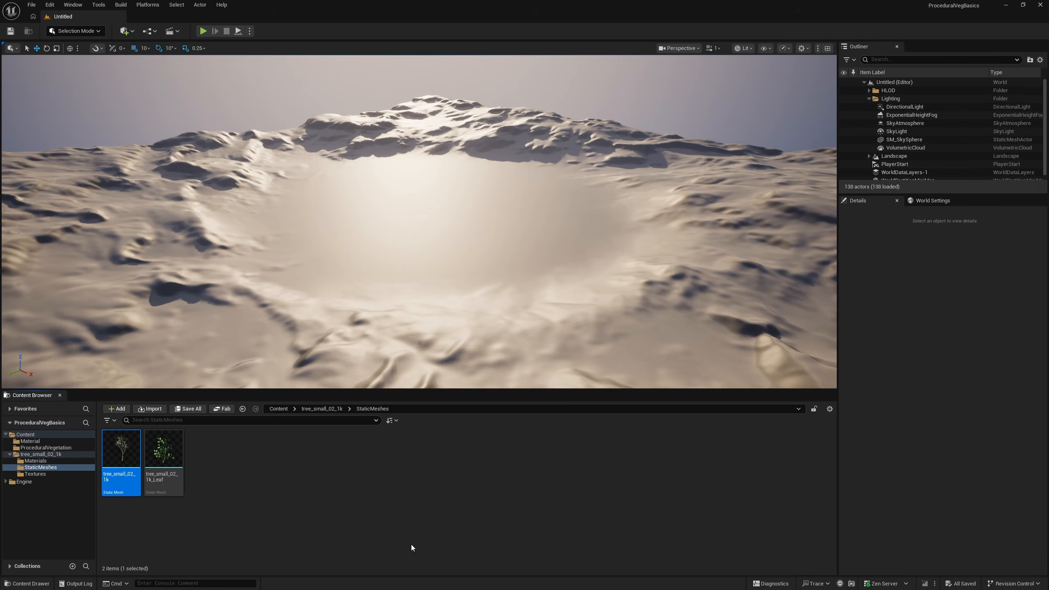
Duplicate the tree_small_02_1k mesh as tree_small_02_1k_LeafNew and place the copy in the level at location 0, 0, 0
{"action": "key", "text": "ctrl+d"}
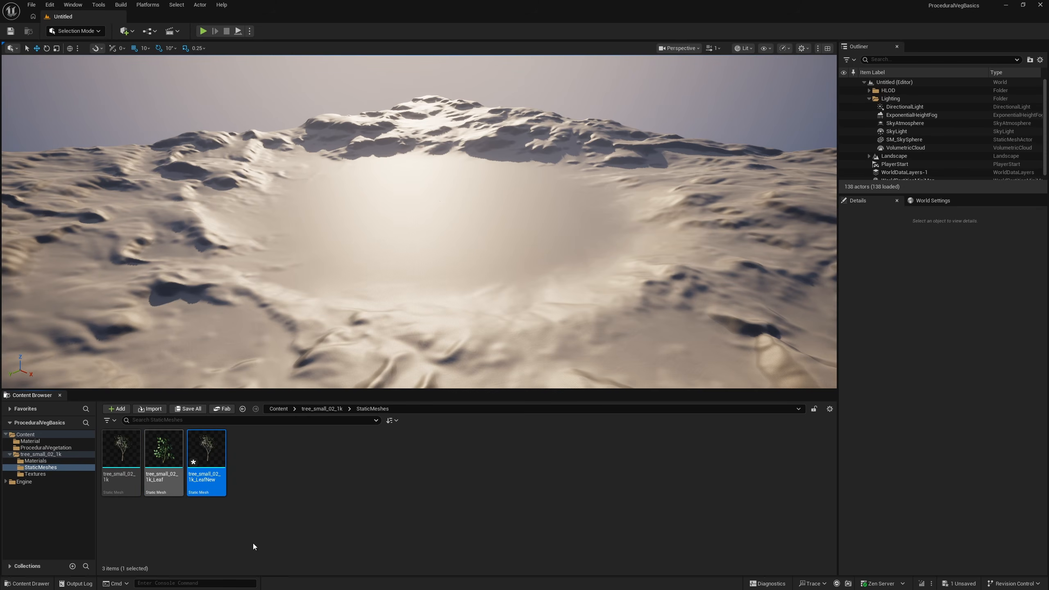
{"action": "left_click_drag", "start_coordinate": [217, 477], "coordinate": [410, 224]}
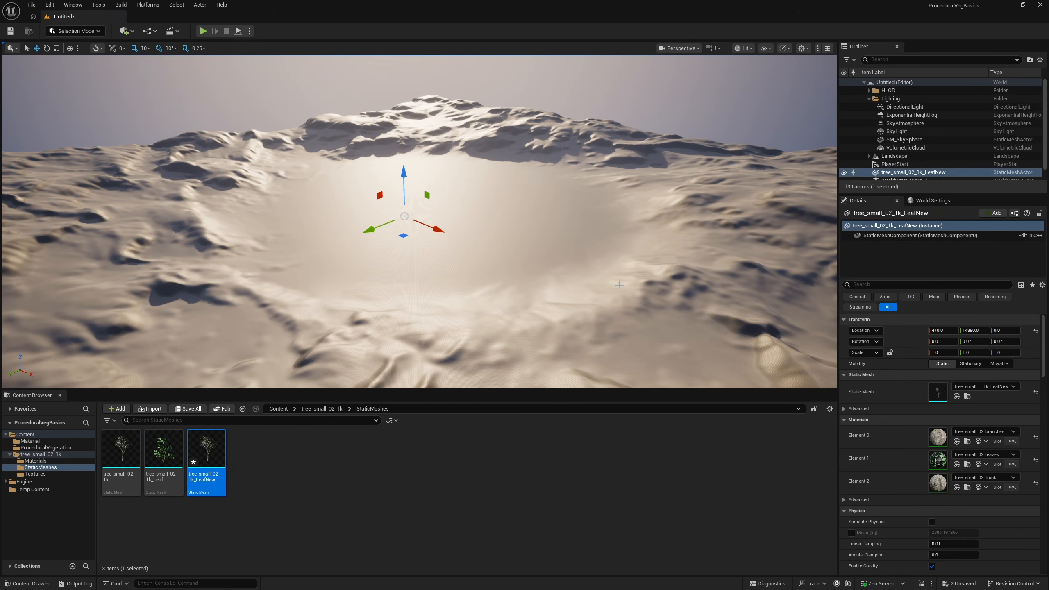
{"action": "key", "text": "f"}
{"action": "scroll", "coordinate": [378, 158], "scroll_direction": "down", "scroll_amount": 12}
{"action": "key", "text": "w"}
{"action": "key", "text": "d"}
{"action": "right_click_drag", "start_coordinate": [379, 157], "coordinate": [322, 139]}
Start the Tri Select tool in Modeling Mode on the placed tree and reduce the brush size to 0.016
{"action": "left_click", "coordinate": [75, 31]}
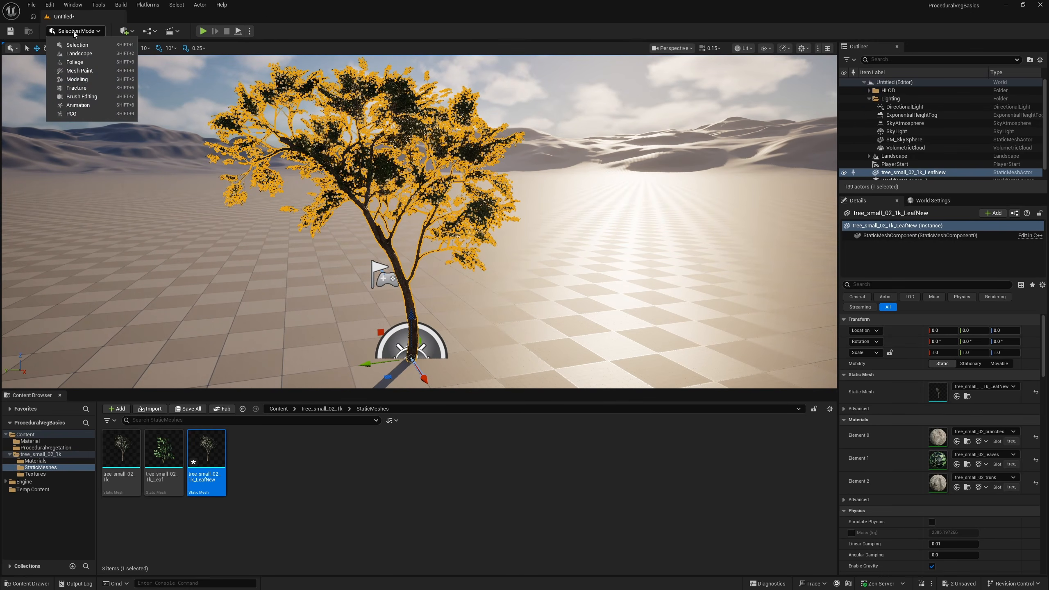
{"action": "left_click", "coordinate": [77, 80]}
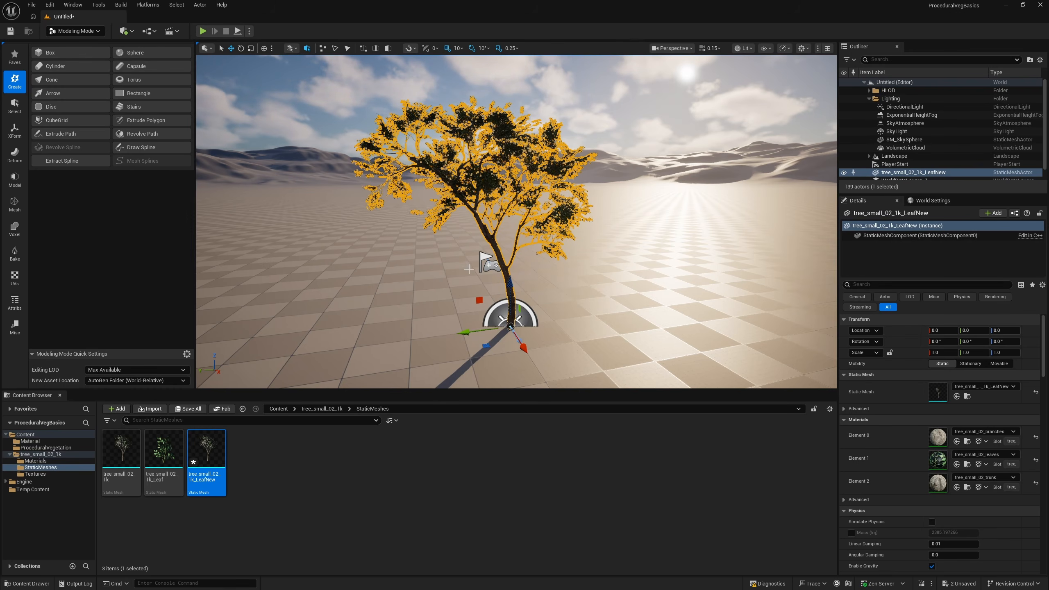
{"action": "left_click", "coordinate": [20, 207]}
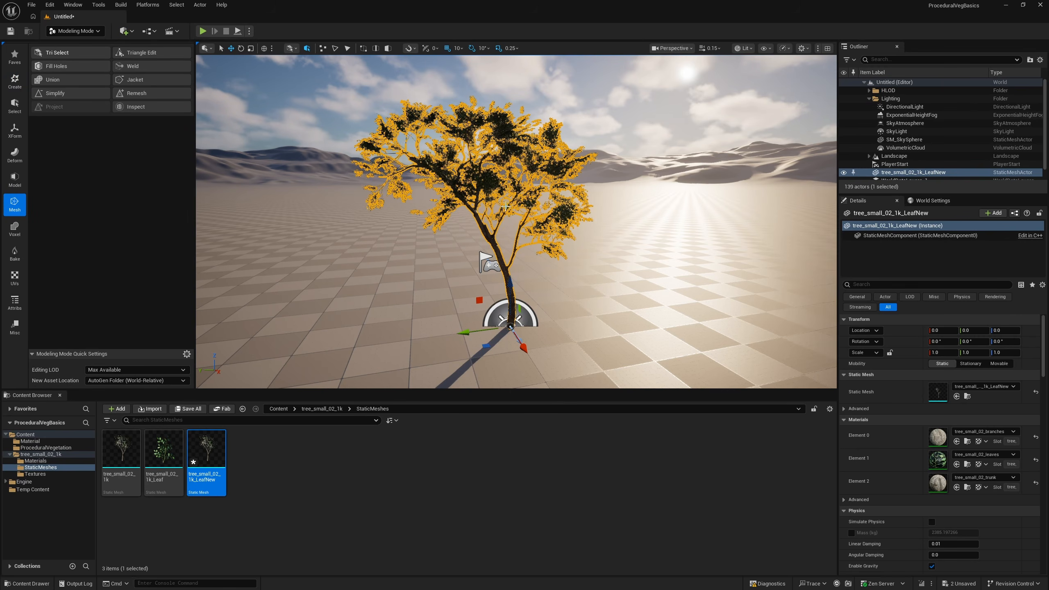
{"action": "mouse_move", "coordinate": [499, 268]}
{"action": "right_mouse_down"}
{"action": "mouse_move", "coordinate": [515, 275]}
{"action": "mouse_move", "coordinate": [491, 322]}
{"action": "mouse_move", "coordinate": [475, 318]}
{"action": "mouse_move", "coordinate": [520, 316]}
{"action": "mouse_move", "coordinate": [497, 289]}
{"action": "mouse_move", "coordinate": [467, 335]}
{"action": "mouse_move", "coordinate": [427, 184]}
{"action": "mouse_move", "coordinate": [399, 294]}
{"action": "mouse_move", "coordinate": [417, 335]}
{"action": "mouse_move", "coordinate": [433, 326]}
{"action": "mouse_move", "coordinate": [411, 312]}
{"action": "mouse_move", "coordinate": [461, 337]}
{"action": "mouse_move", "coordinate": [442, 190]}
{"action": "right_mouse_up"}
{"action": "scroll", "coordinate": [441, 190], "scroll_direction": "down", "scroll_amount": 4}
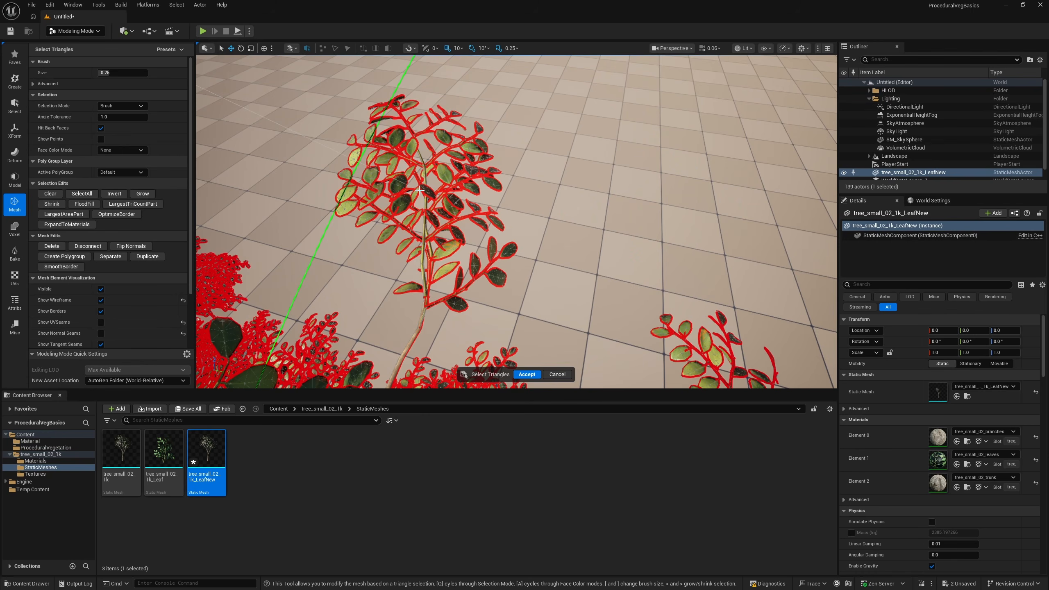
{"action": "key", "text": "bracketleft"}
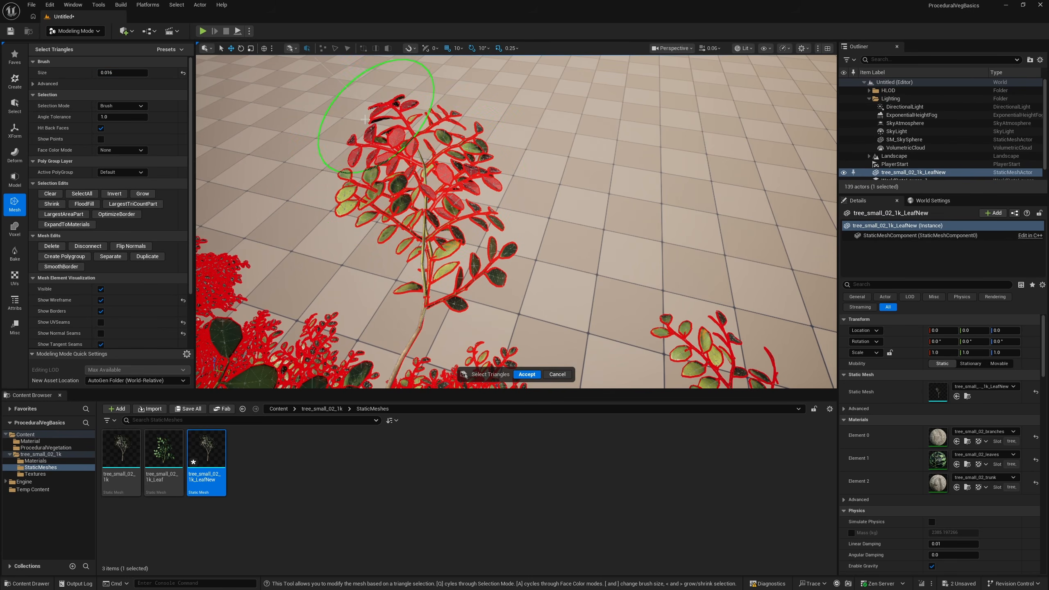
Brush-select the triangles of the single leafy twig protruding from the tree's crown, covering it from several angles
{"action": "left_click", "coordinate": [457, 295]}
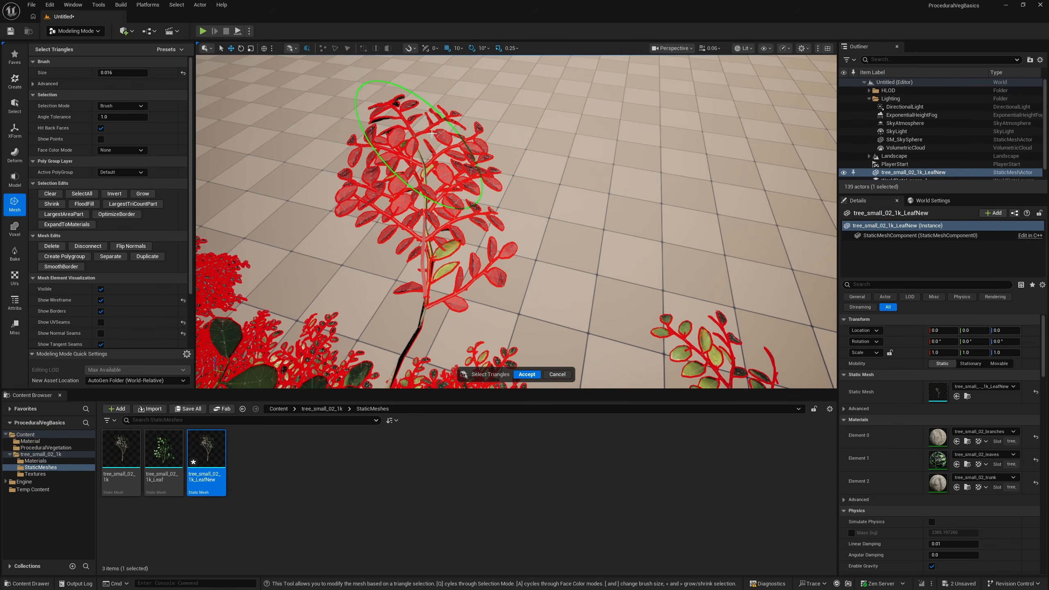
{"action": "left_click", "coordinate": [444, 243]}
{"action": "mouse_move", "coordinate": [443, 243]}
{"action": "right_mouse_down"}
{"action": "mouse_move", "coordinate": [454, 165]}
{"action": "mouse_move", "coordinate": [463, 244]}
{"action": "mouse_move", "coordinate": [475, 239]}
{"action": "mouse_move", "coordinate": [425, 266]}
{"action": "right_mouse_up"}
{"action": "scroll", "coordinate": [463, 244], "scroll_direction": "down", "scroll_amount": 4}
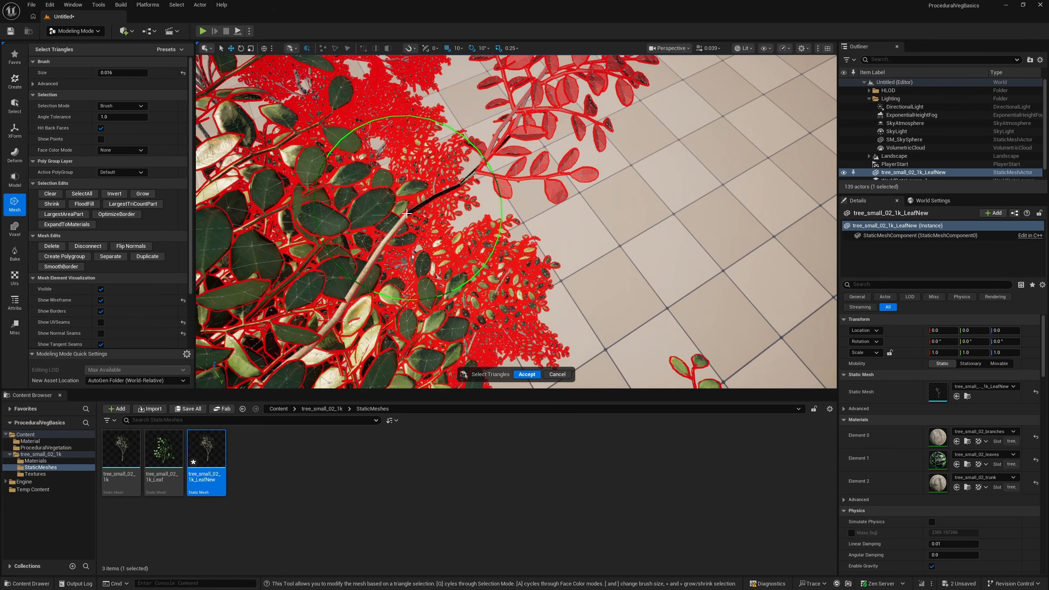
{"action": "mouse_move", "coordinate": [380, 256]}
{"action": "right_mouse_down"}
{"action": "mouse_move", "coordinate": [388, 181]}
{"action": "mouse_move", "coordinate": [377, 174]}
{"action": "right_mouse_up"}
{"action": "key", "text": "w"}
{"action": "left_click_drag", "start_coordinate": [649, 178], "coordinate": [587, 192]}
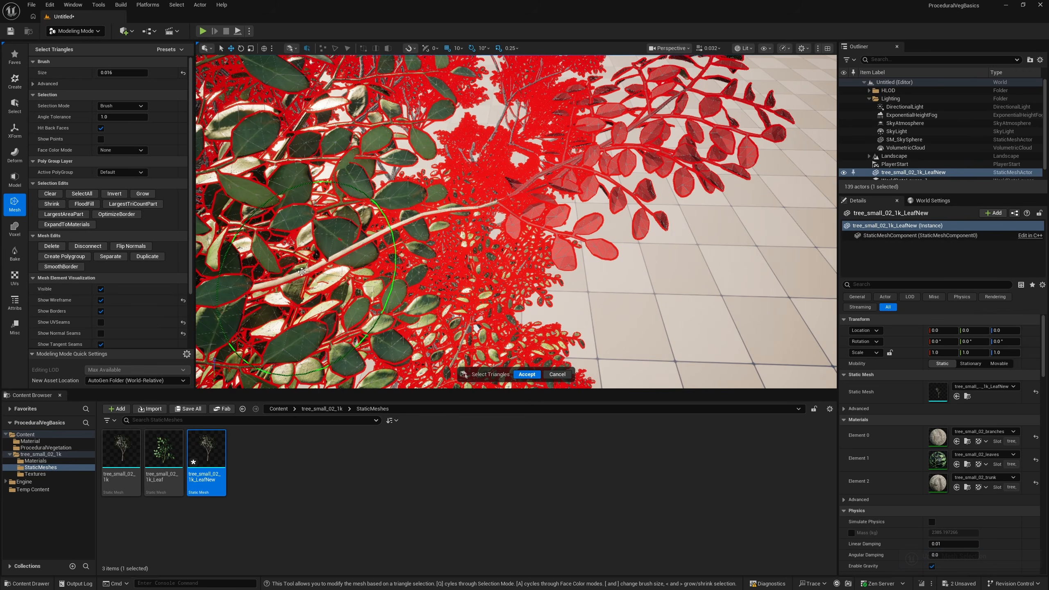
{"action": "right_click_drag", "start_coordinate": [496, 232], "coordinate": [508, 186]}
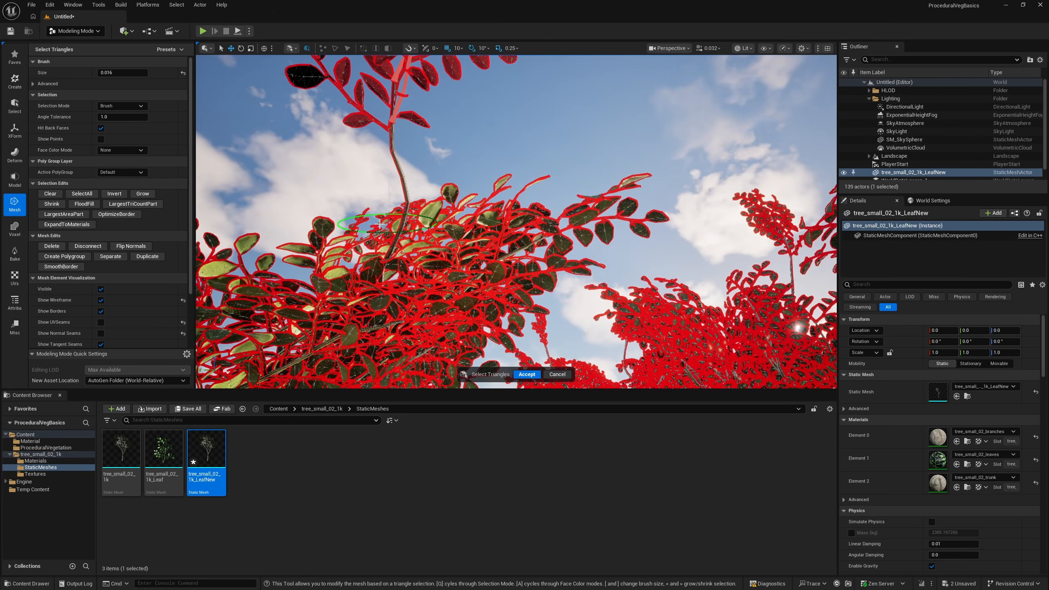
{"action": "right_click_drag", "start_coordinate": [409, 212], "coordinate": [283, 150]}
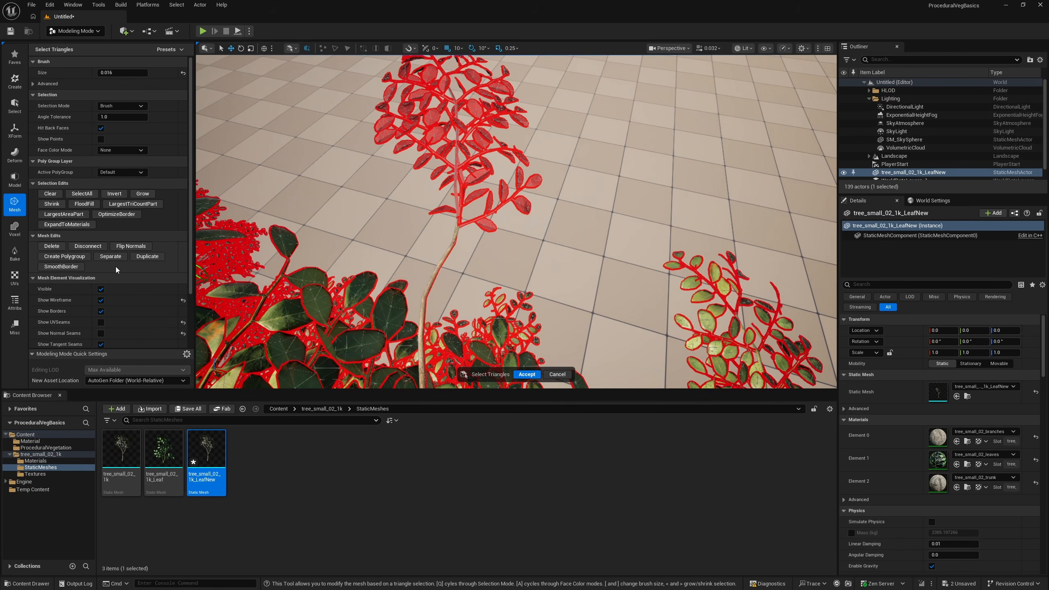
Invert the triangle selection, delete everything except the brushed leafy twig, and accept the mesh edit
{"action": "left_click", "coordinate": [110, 193]}
{"action": "right_click_drag", "start_coordinate": [544, 306], "coordinate": [553, 290]}
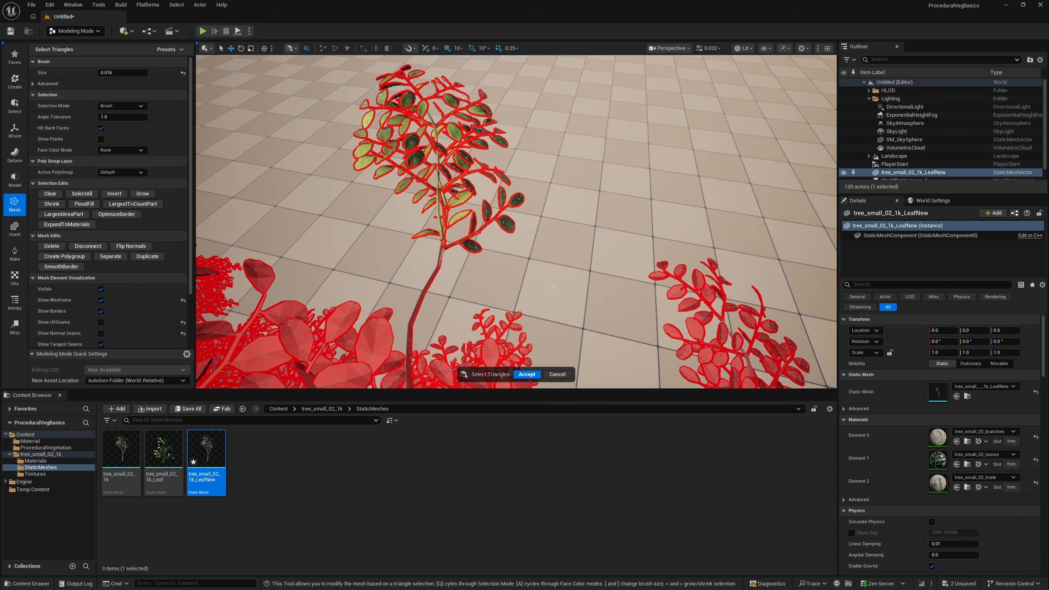
{"action": "key", "text": "Delete"}
{"action": "right_click_drag", "start_coordinate": [311, 268], "coordinate": [379, 266]}
{"action": "key", "text": "Return"}
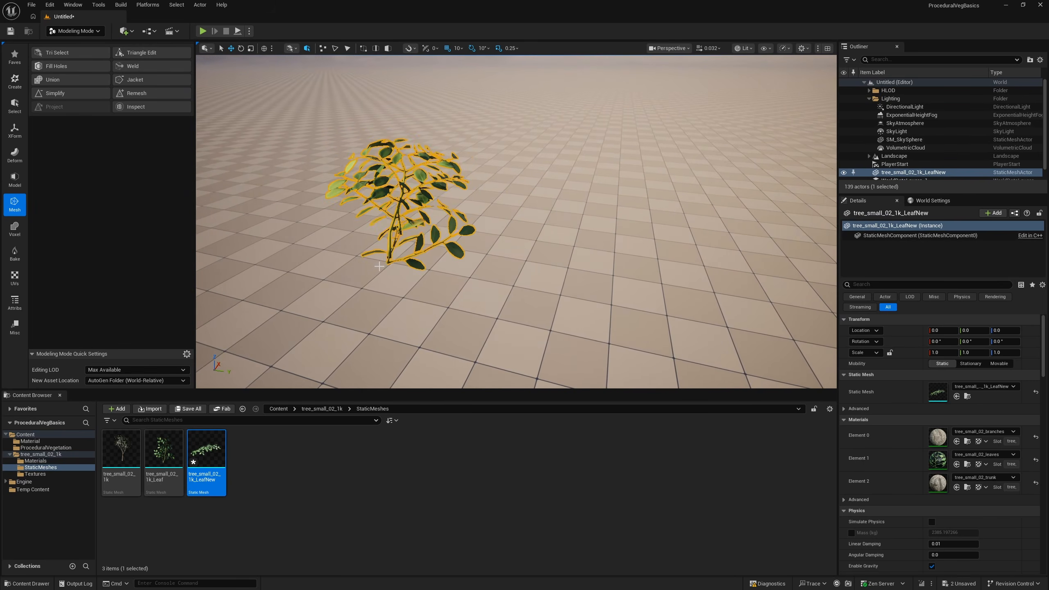
Start Edit Pivot on tree_small_02_1k_LeafNew and raise the pivot from the world origin to roughly the twig's height
{"action": "left_click", "coordinate": [16, 130]}
{"action": "left_click", "coordinate": [38, 141]}
{"action": "right_click_drag", "start_coordinate": [529, 226], "coordinate": [417, 240]}
{"action": "scroll", "coordinate": [428, 266], "scroll_direction": "up", "scroll_amount": 5}
{"action": "key", "text": "s"}
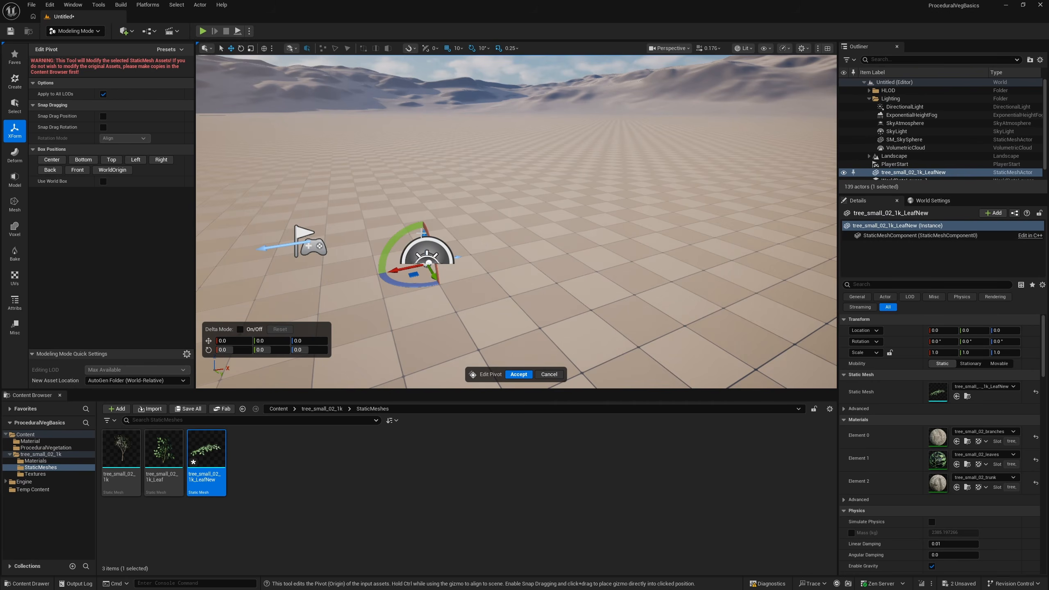
{"action": "key", "text": "w"}
{"action": "right_click_drag", "start_coordinate": [464, 165], "coordinate": [470, 185]}
{"action": "left_click_drag", "start_coordinate": [371, 229], "coordinate": [494, 97]}
{"action": "right_click_drag", "start_coordinate": [493, 97], "coordinate": [557, 153]}
{"action": "key", "text": "w"}
{"action": "scroll", "coordinate": [495, 114], "scroll_direction": "up", "scroll_amount": 6}
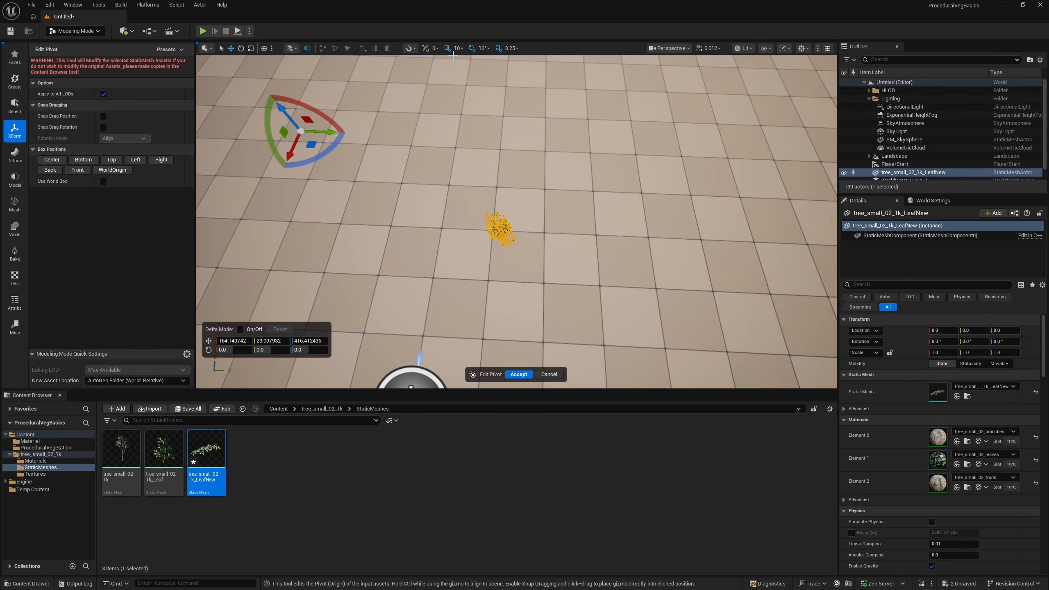
Place the pivot at the base of the twig's stem, at about 97.7, 150.6, 411.3, and accept
{"action": "left_click_drag", "start_coordinate": [306, 135], "coordinate": [509, 248]}
{"action": "right_click_drag", "start_coordinate": [509, 248], "coordinate": [603, 206]}
{"action": "key", "text": "a"}
{"action": "scroll", "coordinate": [516, 207], "scroll_direction": "down", "scroll_amount": 8}
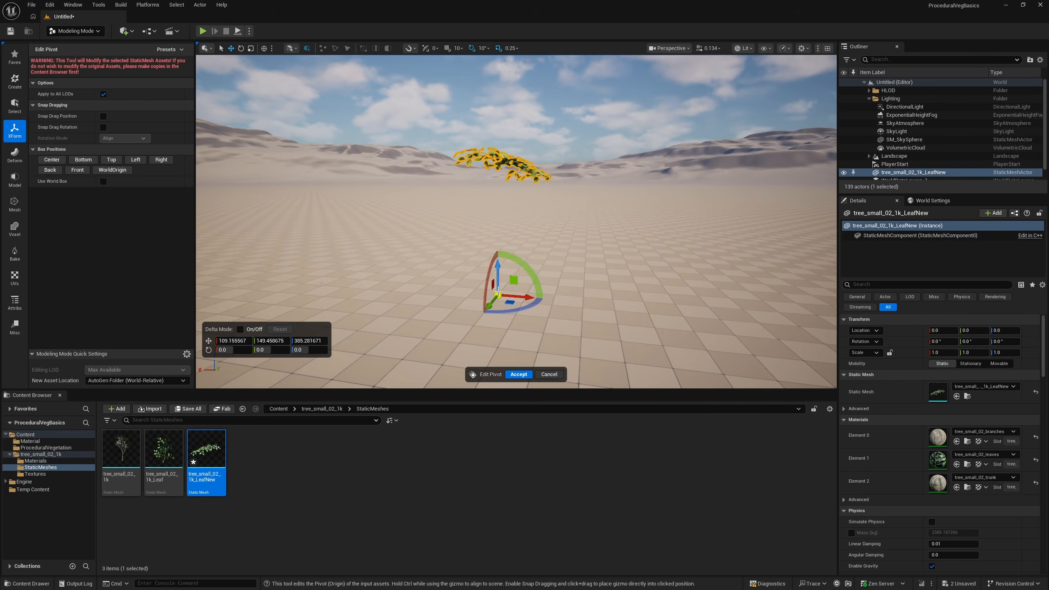
{"action": "left_click_drag", "start_coordinate": [498, 295], "coordinate": [442, 168]}
{"action": "right_click_drag", "start_coordinate": [443, 168], "coordinate": [327, 225]}
{"action": "key", "text": "d"}
{"action": "scroll", "coordinate": [440, 184], "scroll_direction": "down", "scroll_amount": 4}
{"action": "right_click_drag", "start_coordinate": [776, 310], "coordinate": [774, 308]}
{"action": "key", "text": "e"}
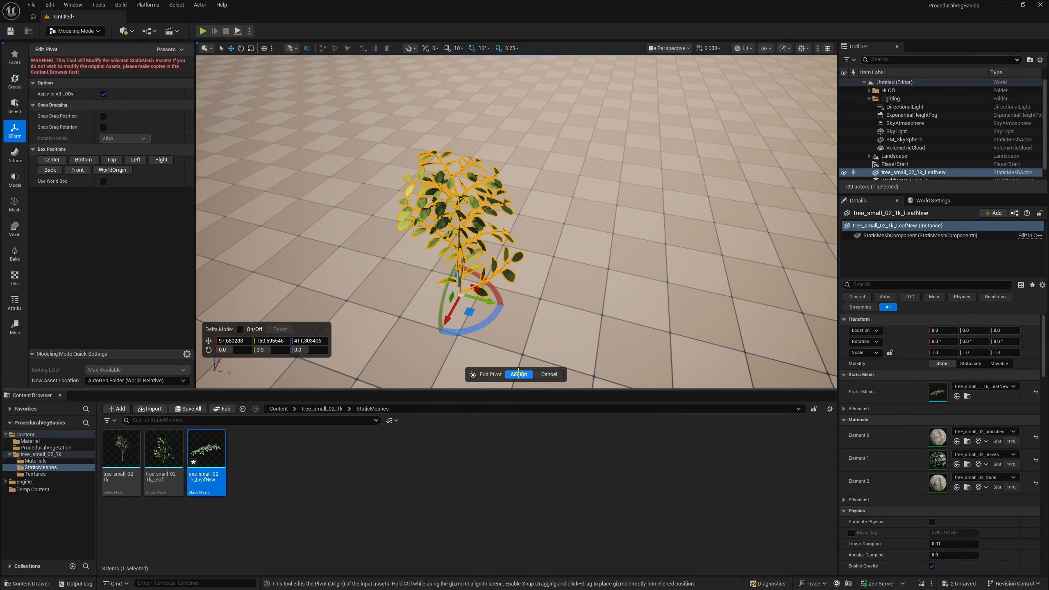
{"action": "left_click", "coordinate": [519, 374]}
Reset the location of tree_small_02_1k_LeafNew to 0, 0, 0 and focus the view on it
{"action": "key", "text": "d"}
{"action": "right_click_drag", "start_coordinate": [516, 331], "coordinate": [355, 278]}
{"action": "key", "text": "e"}
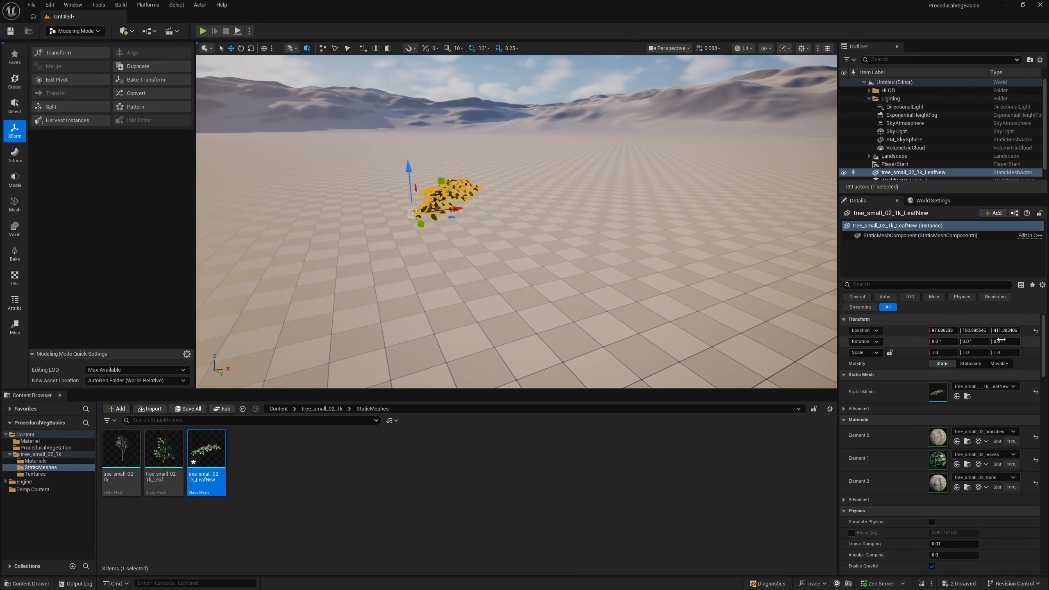
{"action": "left_click", "coordinate": [1035, 331]}
{"action": "right_click_drag", "start_coordinate": [578, 202], "coordinate": [621, 230]}
{"action": "key", "text": "f"}
{"action": "left_click_drag", "start_coordinate": [621, 230], "coordinate": [641, 238], "text": "alt"}
Rotate the leaf cluster upright to about 60.7°, 55.6°, 160.1° and bake the rotation into its mesh with Bake Transform
{"action": "key", "text": "e"}
{"action": "left_click_drag", "start_coordinate": [448, 220], "coordinate": [524, 203]}
{"action": "left_click_drag", "start_coordinate": [462, 289], "coordinate": [611, 306], "text": "alt"}
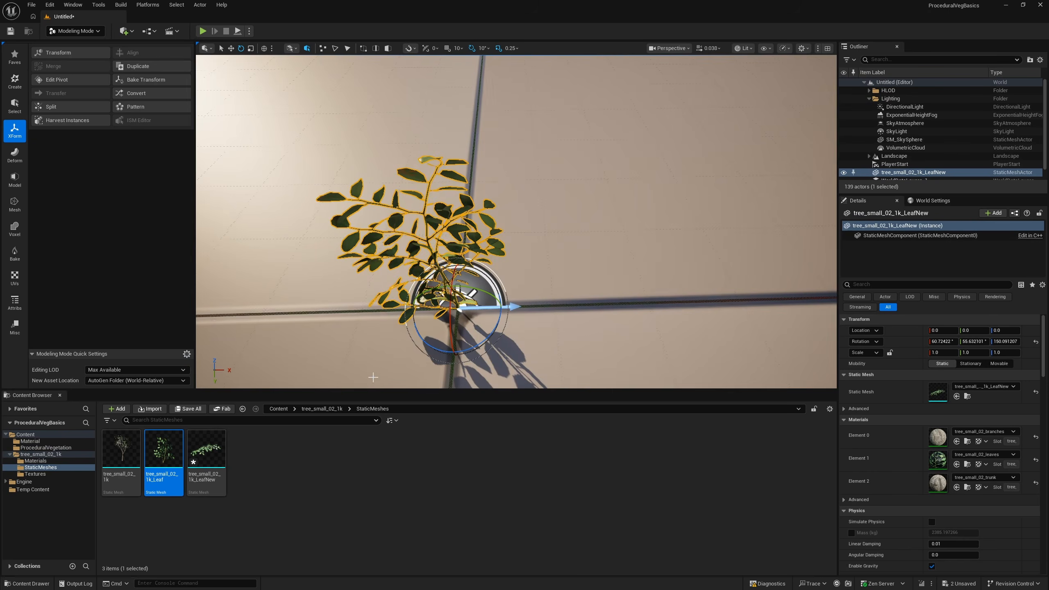
{"action": "left_click_drag", "start_coordinate": [482, 343], "coordinate": [477, 345]}
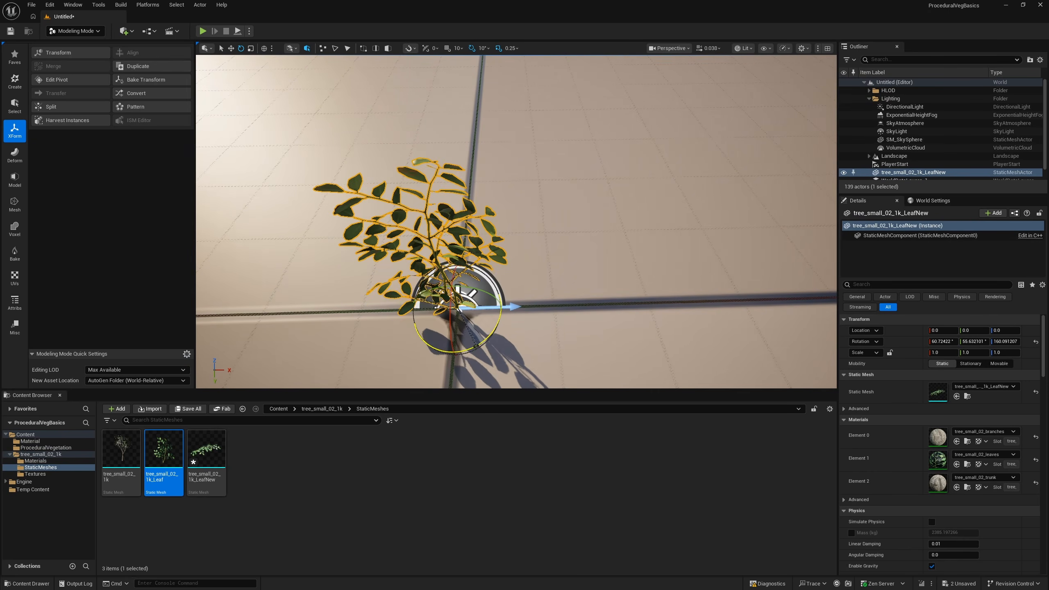
{"action": "left_click_drag", "start_coordinate": [381, 258], "coordinate": [283, 271], "text": "alt"}
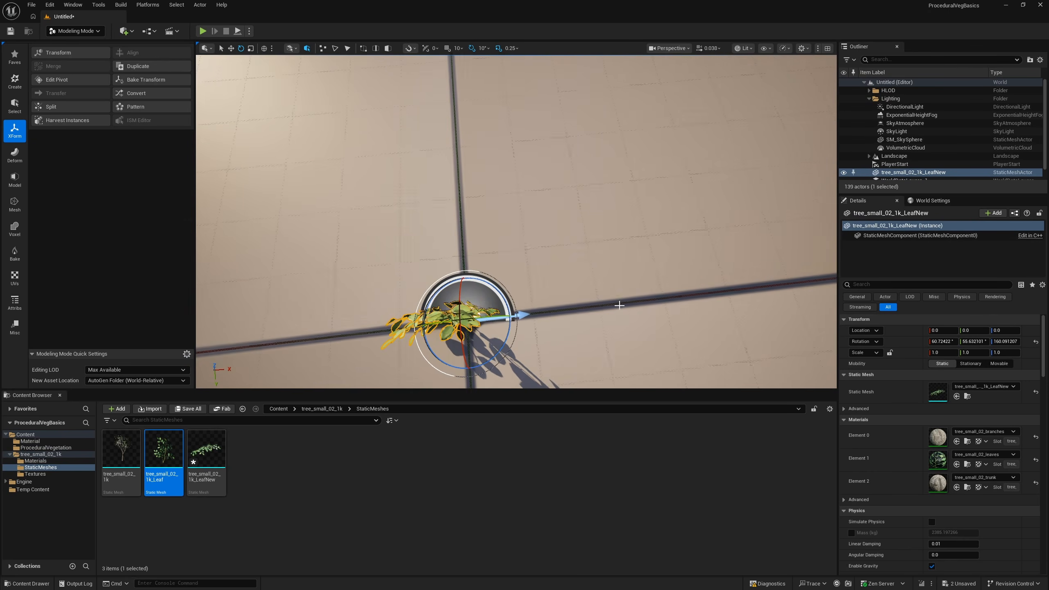
{"action": "left_click_drag", "start_coordinate": [568, 300], "coordinate": [474, 299], "text": "alt"}
{"action": "left_click_drag", "start_coordinate": [554, 304], "coordinate": [435, 274], "text": "alt"}
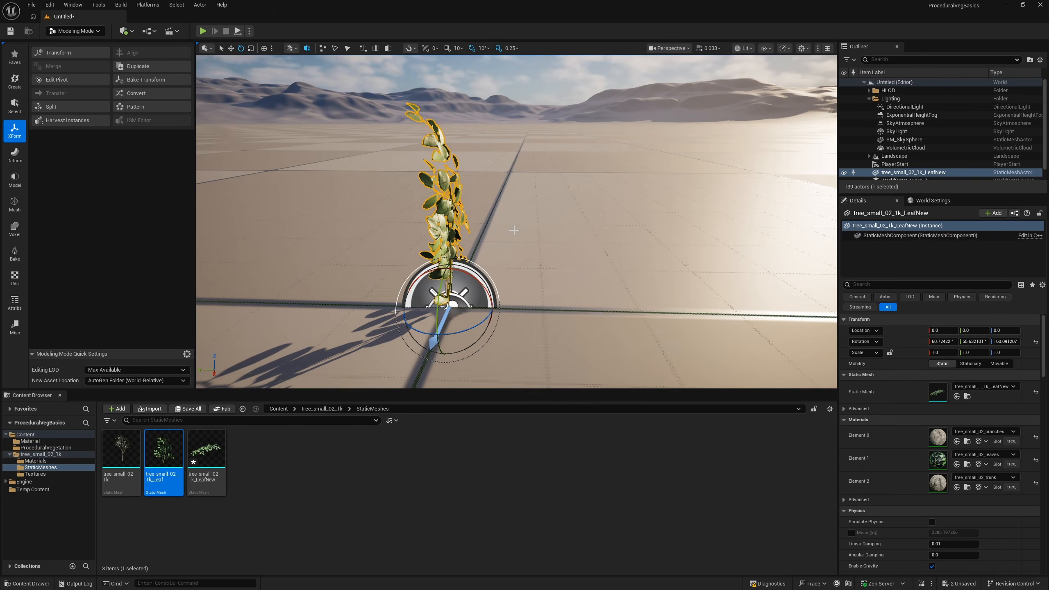
{"action": "left_click_drag", "start_coordinate": [401, 208], "coordinate": [279, 197], "text": "alt"}
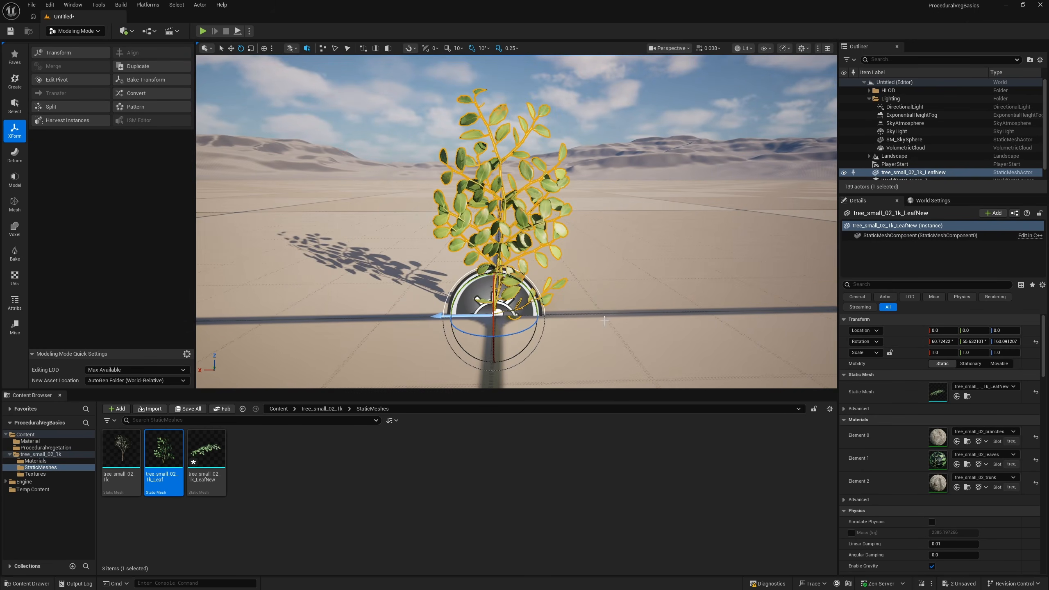
{"action": "left_click", "coordinate": [147, 81]}
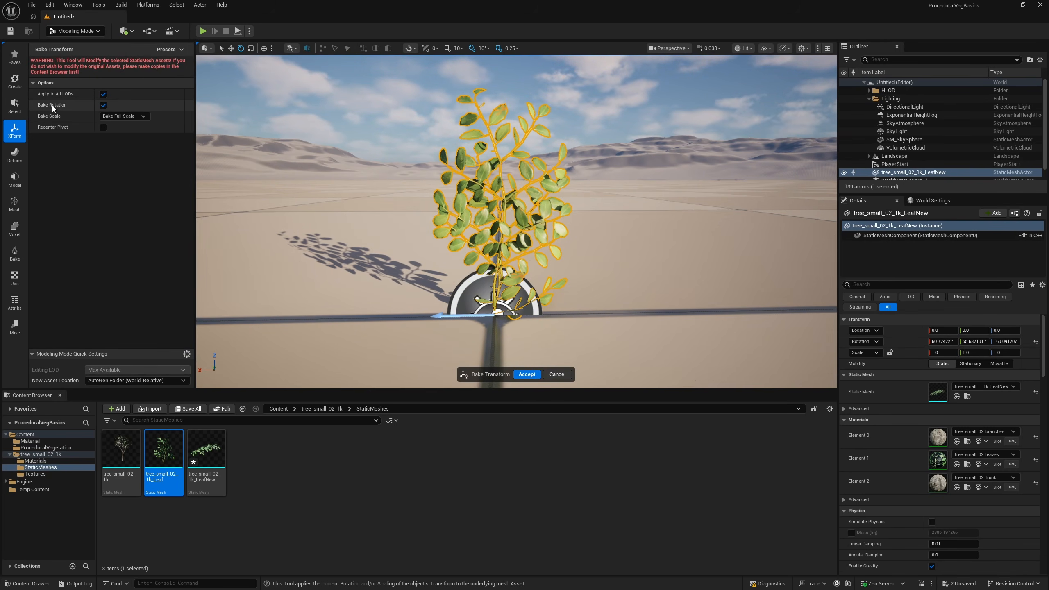
{"action": "left_click", "coordinate": [527, 375]}
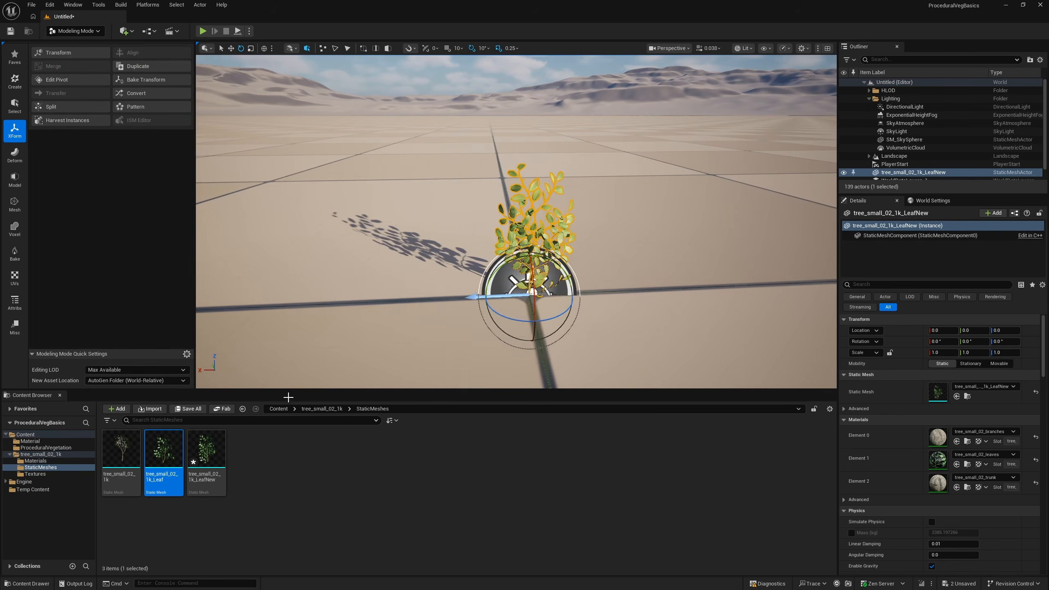
Place tree_small_02_1k_Leaf in the level beside the new cluster, at about 17.2, -1.6, 0, to compare them
{"action": "left_click_drag", "start_coordinate": [168, 475], "coordinate": [419, 297]}
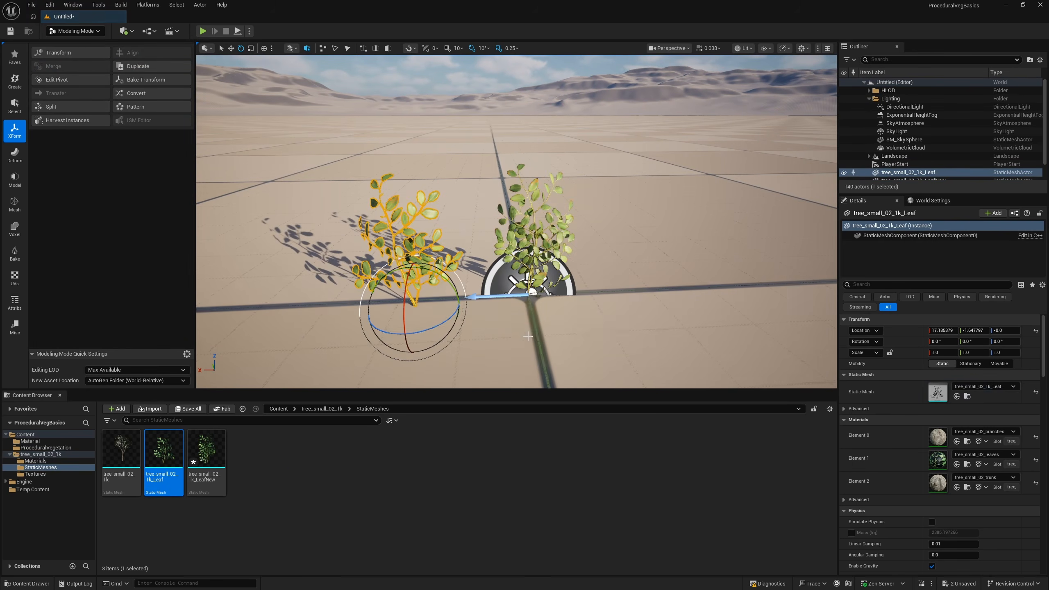
{"action": "right_click_drag", "start_coordinate": [455, 289], "coordinate": [454, 231]}
{"action": "right_click_drag", "start_coordinate": [373, 254], "coordinate": [373, 255]}
{"action": "key", "text": "e"}
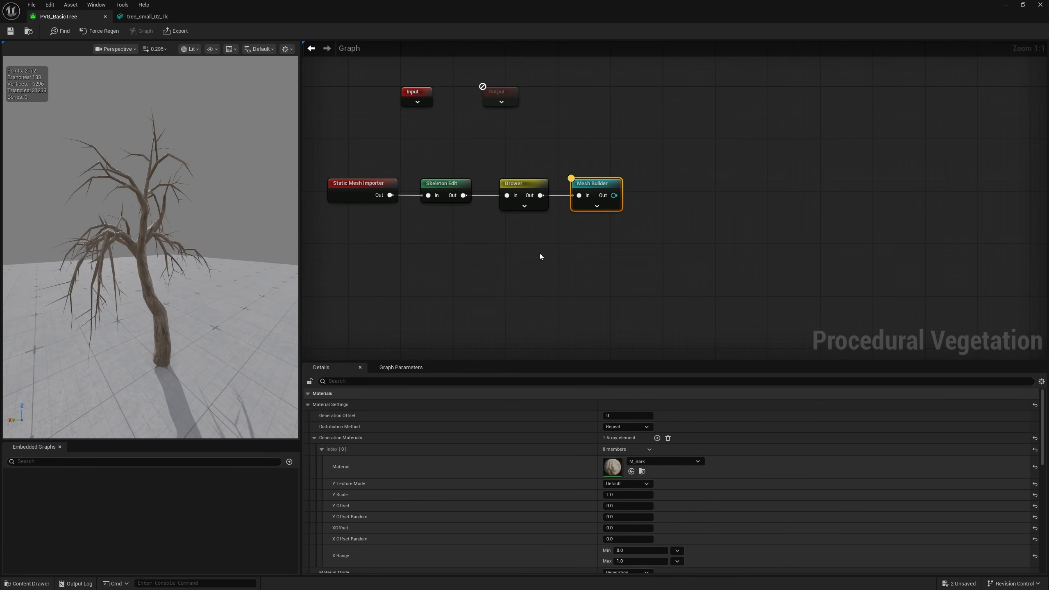
Switch to the PVG_BasicTree graph and add a Foliage Palette node below the Grower and Mesh Builder nodes
{"action": "right_click_drag", "start_coordinate": [545, 289], "coordinate": [499, 226]}
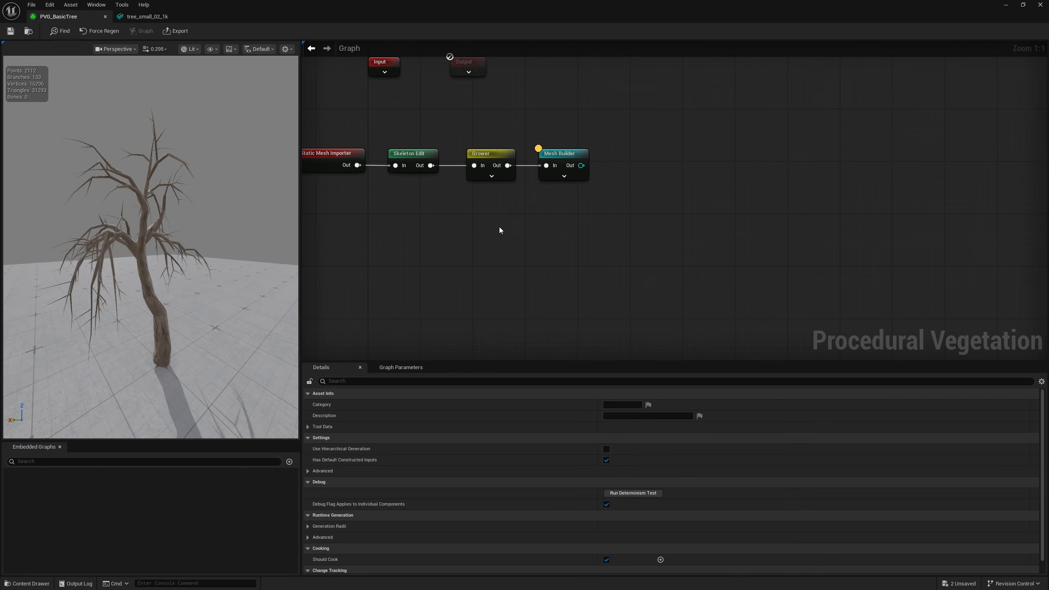
{"action": "right_click", "coordinate": [501, 228]}
{"action": "type", "text": "foliage"}
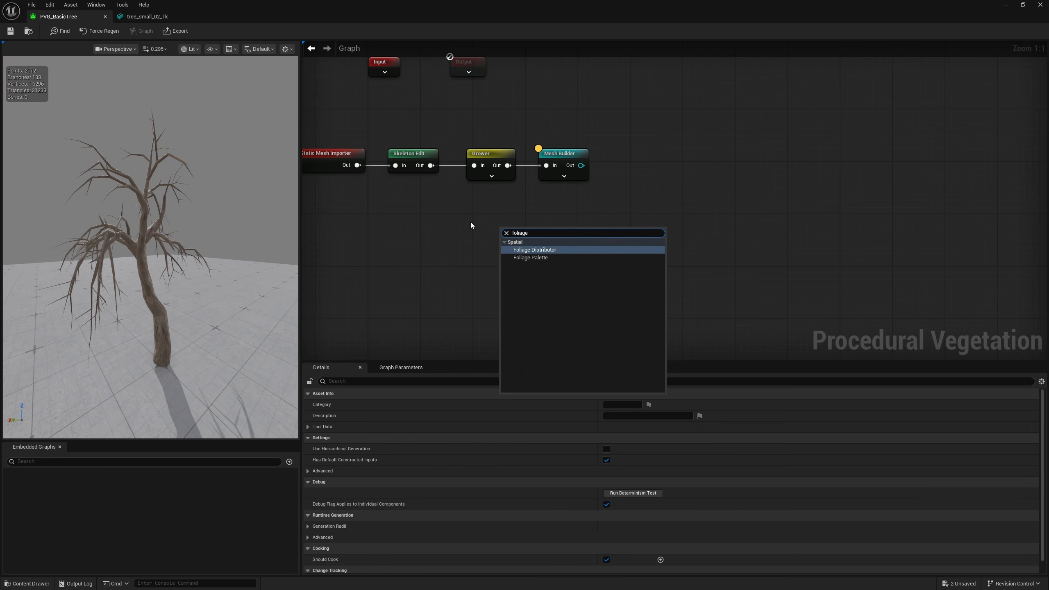
{"action": "left_click", "coordinate": [548, 258]}
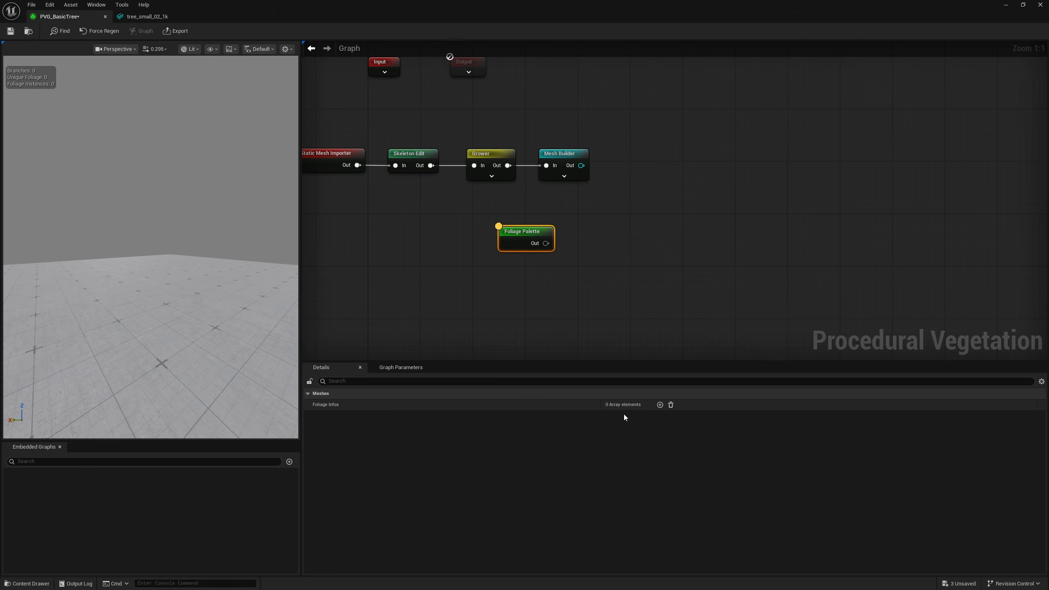
Add one Foliage Infos entry to the Foliage Palette and assign the Leaves_1 mesh to it
{"action": "left_click", "coordinate": [661, 404]}
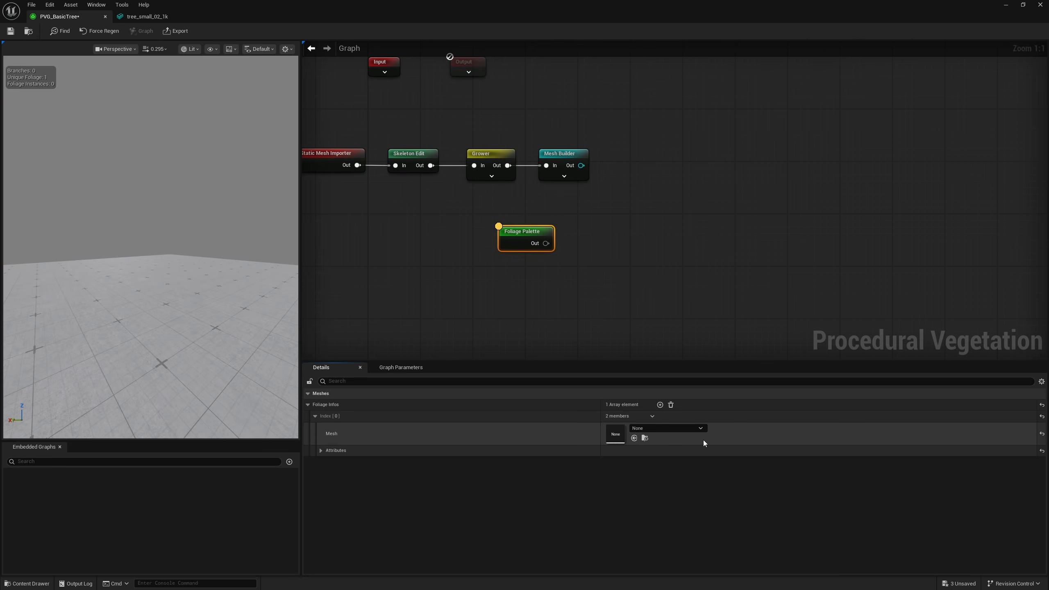
{"action": "left_click", "coordinate": [658, 427]}
{"action": "type", "text": "leaves"}
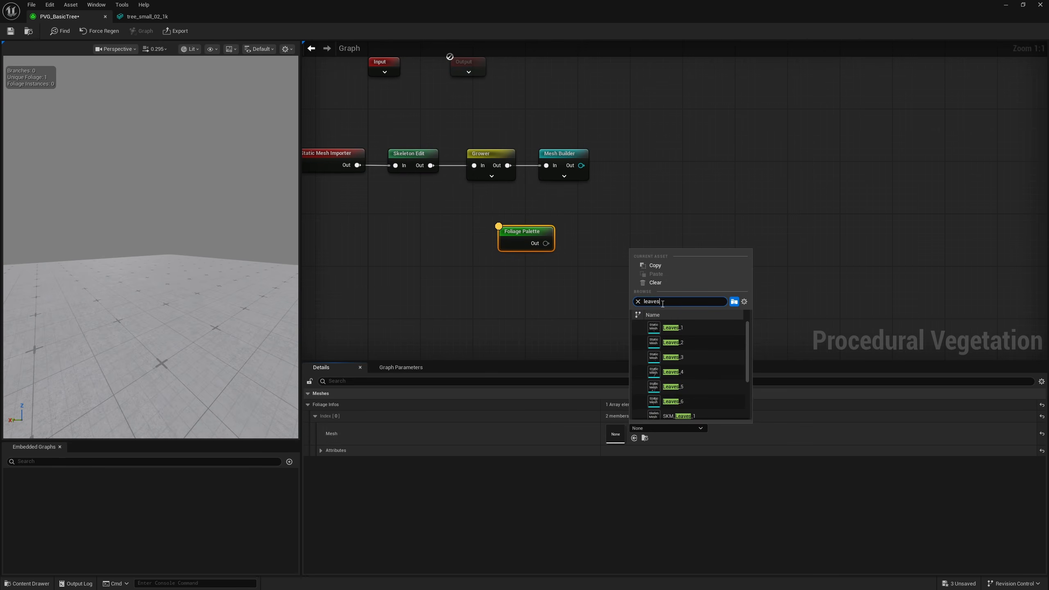
{"action": "left_click", "coordinate": [680, 328]}
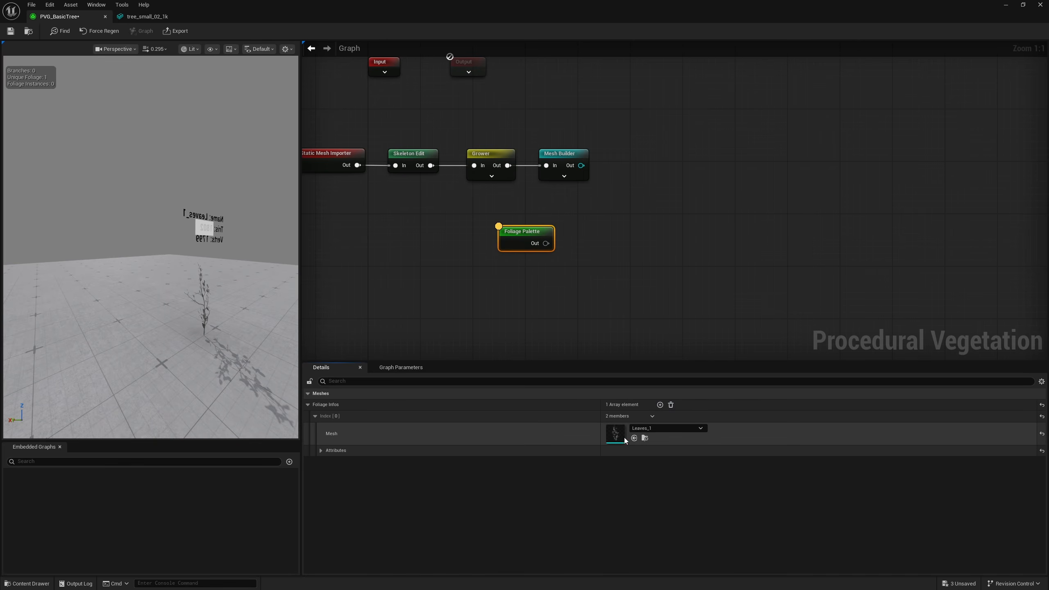
Locate the Leaves_1 asset in its content folder and place it in the level beside the two leaf clusters
{"action": "left_click", "coordinate": [645, 439]}
{"action": "key", "text": "s"}
{"action": "right_click_drag", "start_coordinate": [339, 331], "coordinate": [338, 355]}
{"action": "key", "text": "e"}
{"action": "left_click_drag", "start_coordinate": [122, 457], "coordinate": [364, 273]}
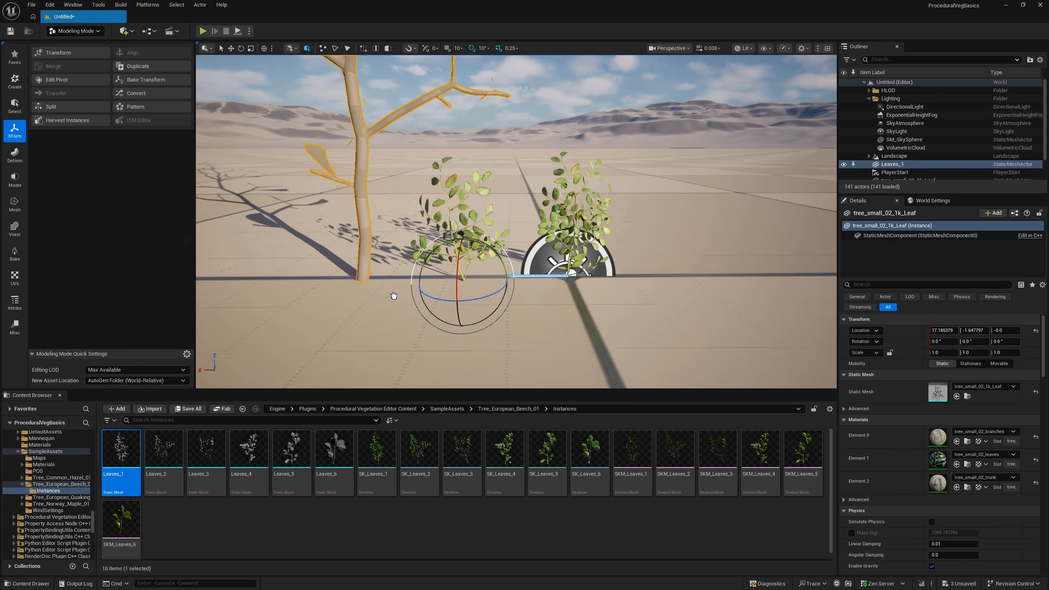
Inspect the Leaves_1 branch from several angles, try tilting it around its base, and undo the rotation
{"action": "right_click_drag", "start_coordinate": [394, 295], "coordinate": [475, 256]}
{"action": "key", "text": "a"}
{"action": "key", "text": "e"}
{"action": "scroll", "coordinate": [394, 295], "scroll_direction": "up", "scroll_amount": 3}
{"action": "key", "text": "s"}
{"action": "key", "text": "w"}
{"action": "key", "text": "a"}
{"action": "key", "text": "s"}
{"action": "key", "text": "d"}
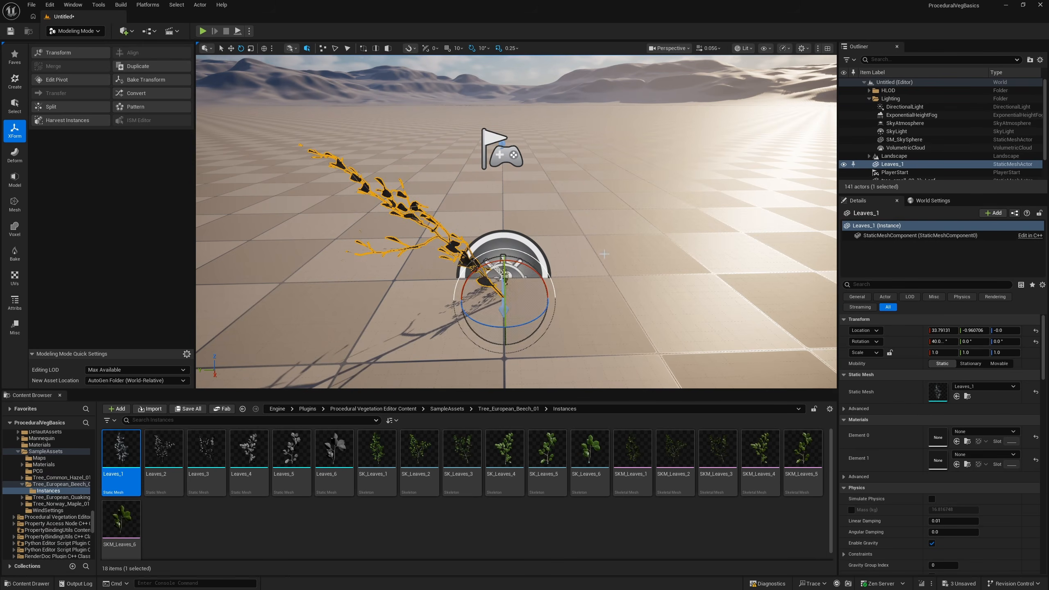
{"action": "key", "text": "ctrl+z"}
Switch to Selection Mode and delete the Leaves_1 branch from the level
{"action": "right_click_drag", "start_coordinate": [604, 253], "coordinate": [401, 140]}
{"action": "key", "text": "shift+1"}
{"action": "mouse_move", "coordinate": [562, 294]}
{"action": "right_mouse_down"}
{"action": "mouse_move", "coordinate": [533, 290]}
{"action": "mouse_move", "coordinate": [574, 301]}
{"action": "right_mouse_up"}
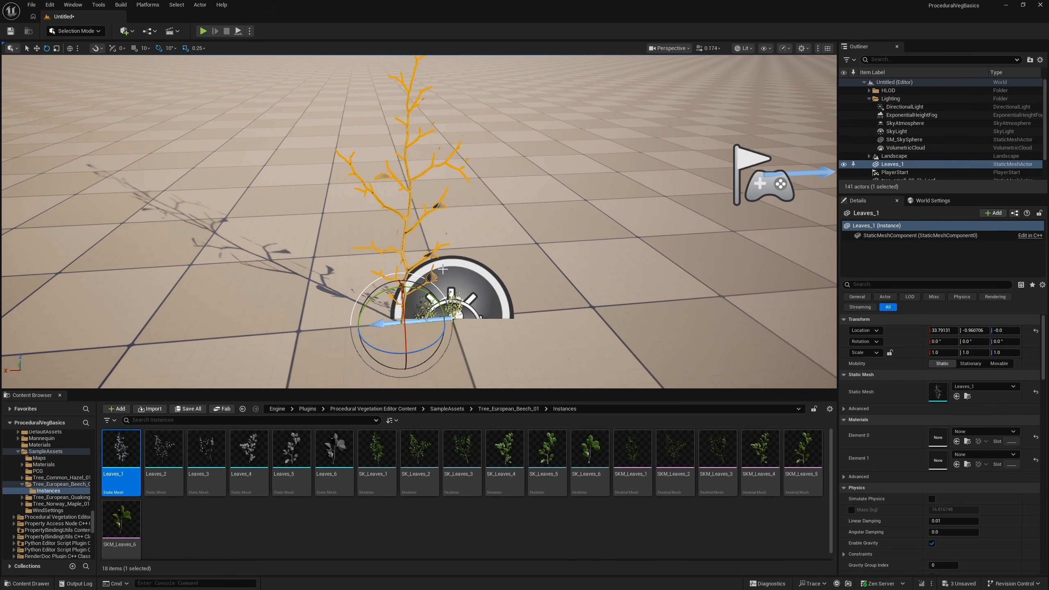
{"action": "key", "text": "Delete"}
Place Leaves_4 in the level, check its orientation and pivot up close, and delete it again
{"action": "left_click_drag", "start_coordinate": [348, 325], "coordinate": [381, 326]}
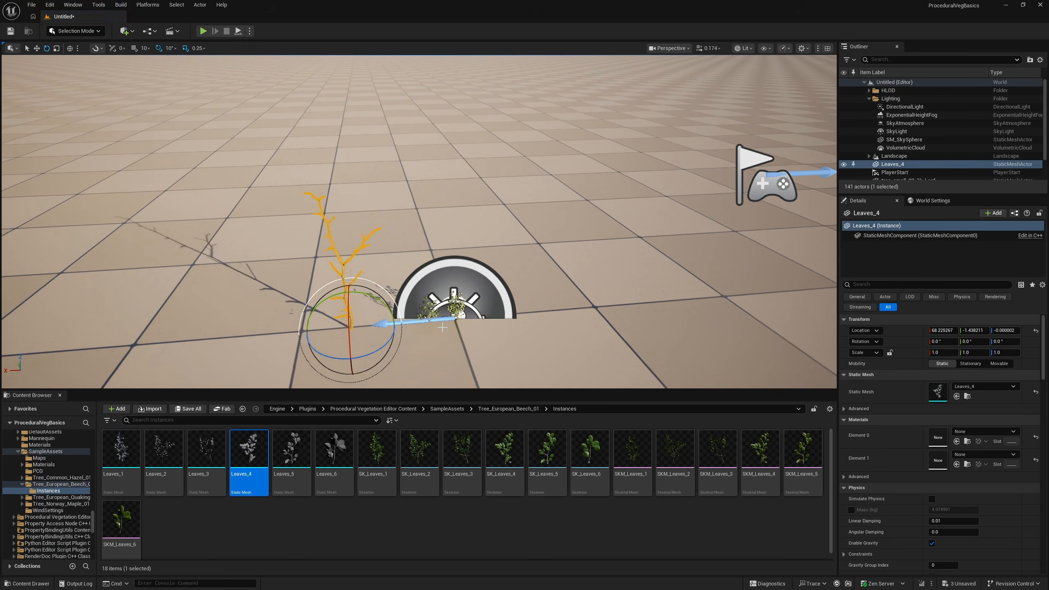
{"action": "key", "text": "w"}
{"action": "right_click_drag", "start_coordinate": [381, 327], "coordinate": [406, 295]}
{"action": "key", "text": "e"}
{"action": "key", "text": "s"}
{"action": "key", "text": "Delete"}
Place Leaves_6 in the level, check its upright orientation and base pivot, and delete it again
{"action": "left_click_drag", "start_coordinate": [348, 442], "coordinate": [380, 296]}
{"action": "key", "text": "w"}
{"action": "right_click_drag", "start_coordinate": [380, 296], "coordinate": [363, 273]}
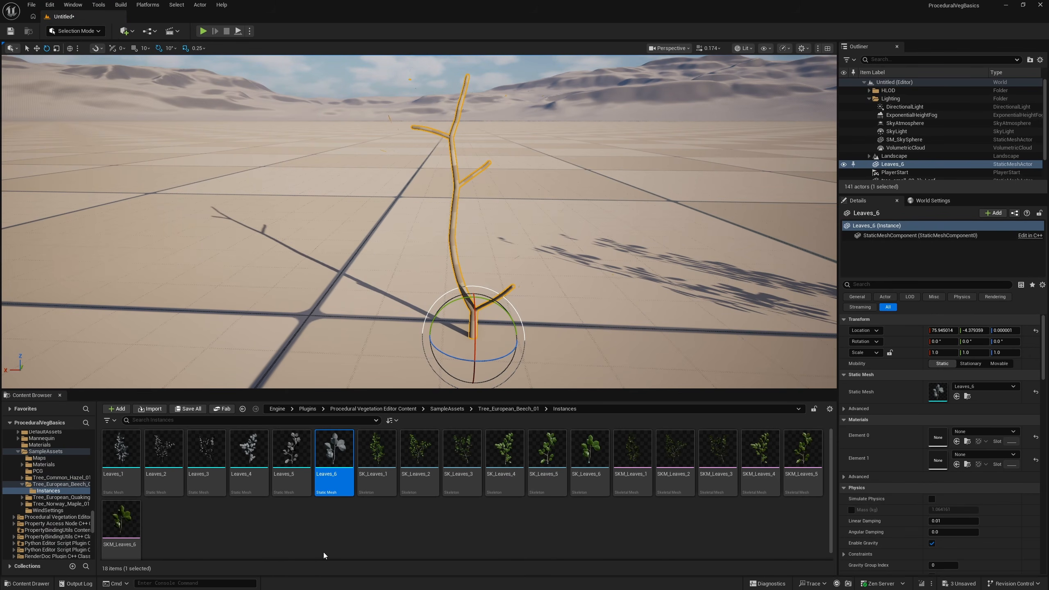
{"action": "right_click_drag", "start_coordinate": [491, 285], "coordinate": [572, 259]}
{"action": "key", "text": "Delete"}
{"action": "key", "text": "d"}
{"action": "scroll", "coordinate": [572, 259], "scroll_direction": "down", "scroll_amount": 3}
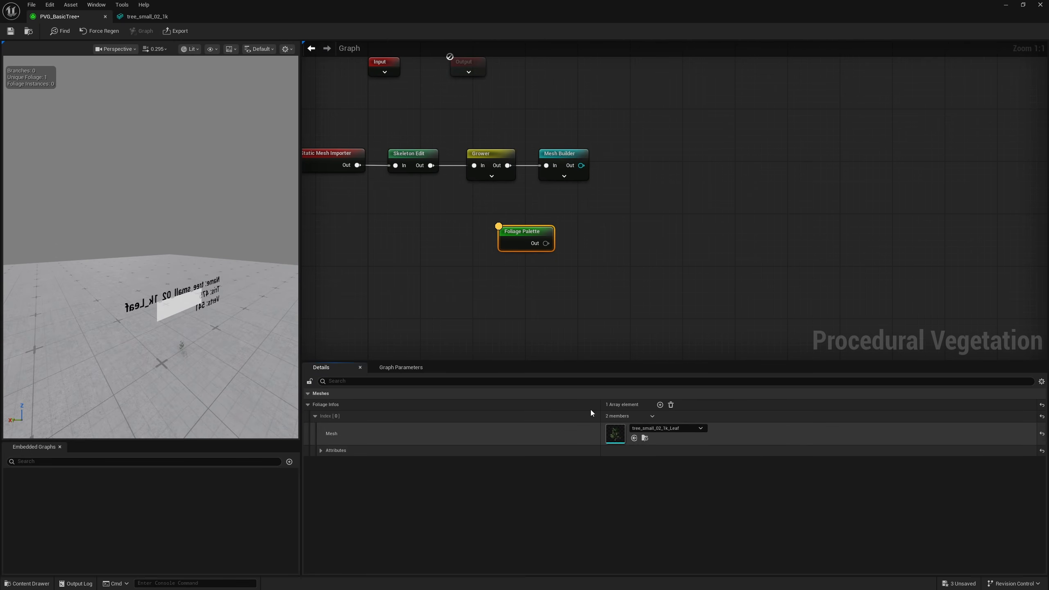
Add a second Foliage Infos entry to the Foliage Palette, assign tree_small_02_1k_LeafNew, and view both meshes in the preview
{"action": "left_click", "coordinate": [660, 406]}
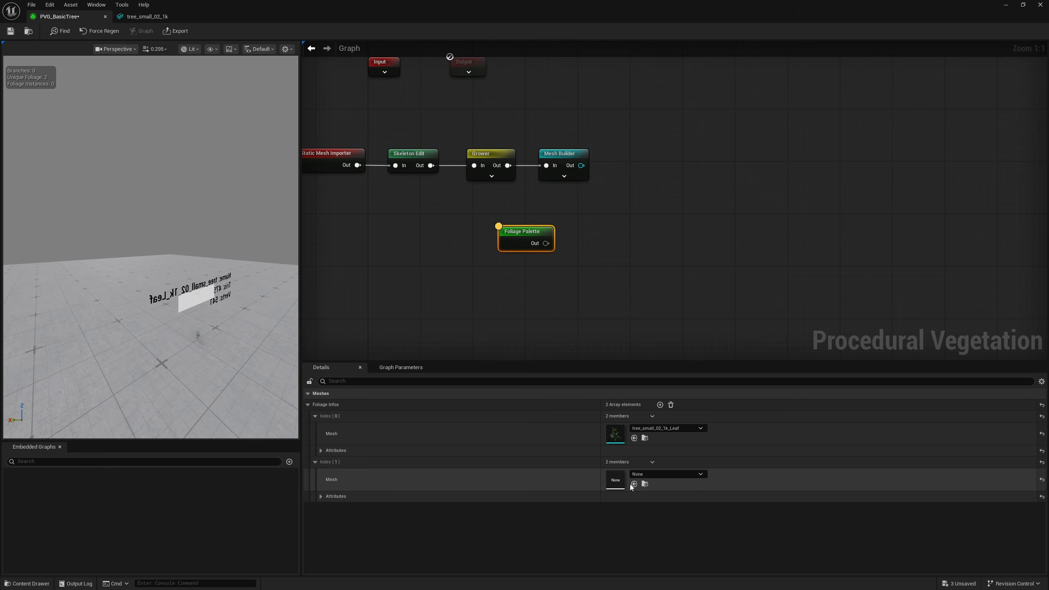
{"action": "left_click", "coordinate": [633, 484]}
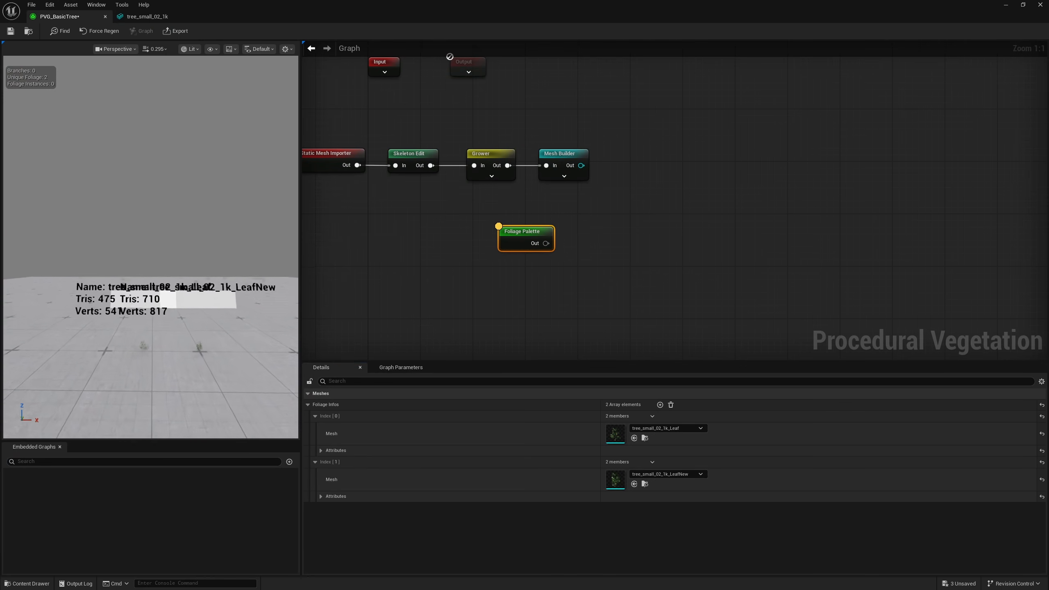
{"action": "mouse_move", "coordinate": [151, 311]}
{"action": "right_mouse_down"}
{"action": "mouse_move", "coordinate": [150, 327]}
{"action": "mouse_move", "coordinate": [151, 311]}
{"action": "right_mouse_up"}
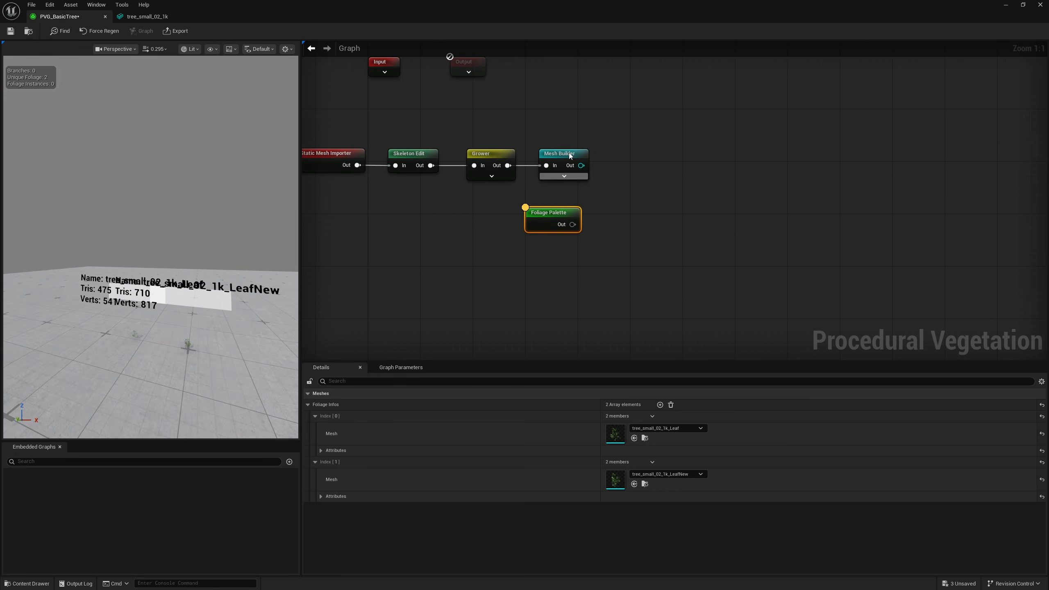
Add a Foliage Distributor node and connect the Mesh Builder output to its In input
{"action": "right_click", "coordinate": [553, 193]}
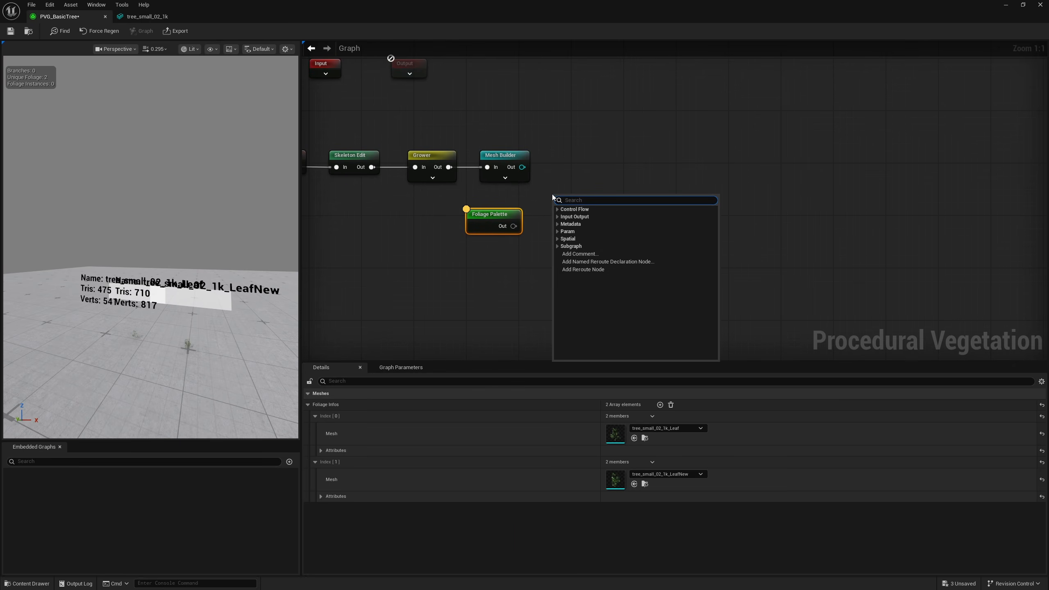
{"action": "type", "text": "foliage"}
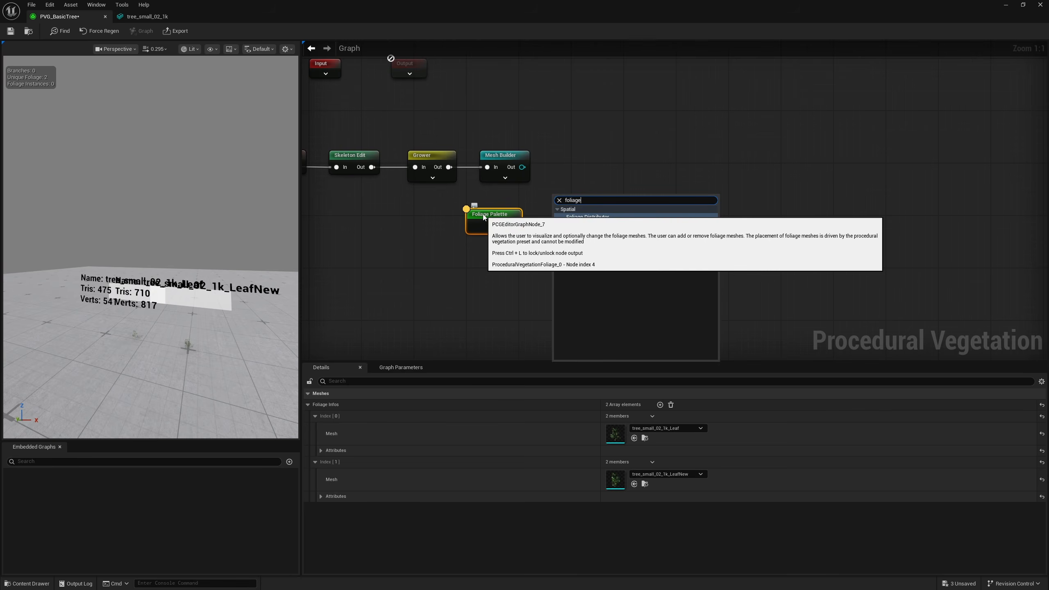
{"action": "left_click", "coordinate": [587, 216]}
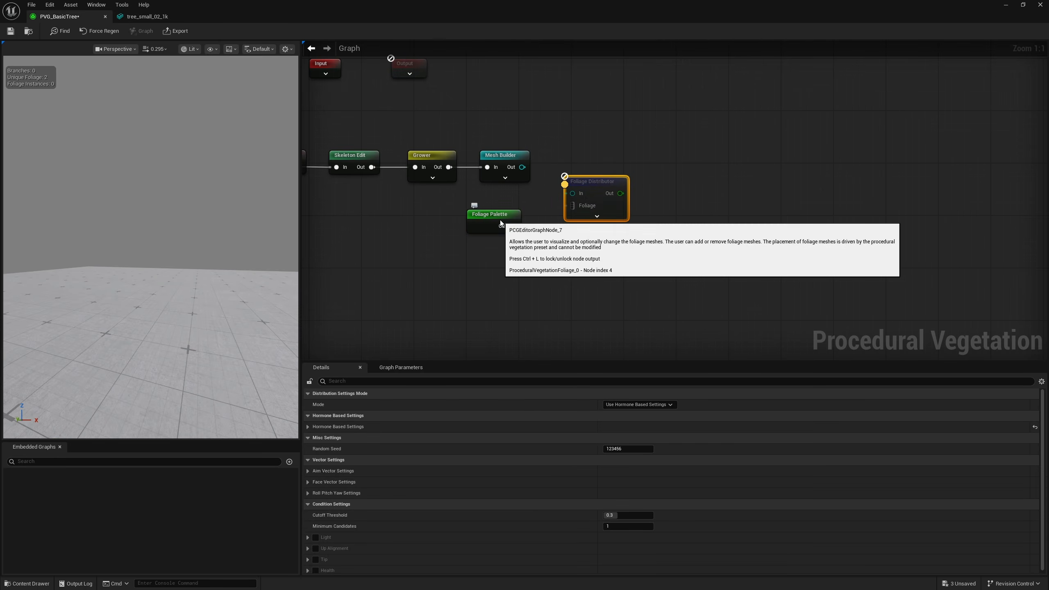
{"action": "left_click_drag", "start_coordinate": [523, 167], "coordinate": [544, 143]}
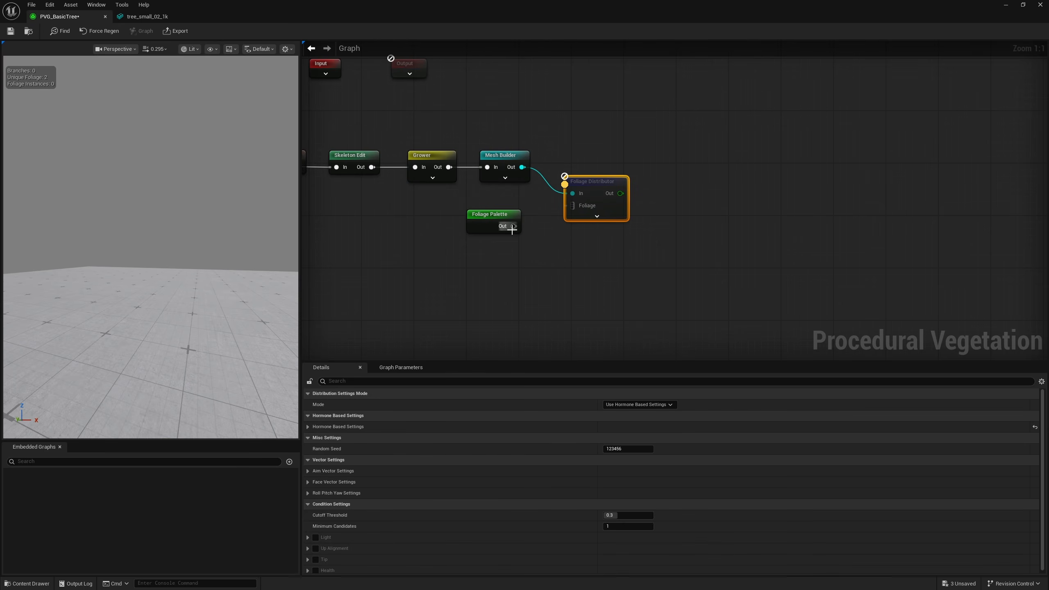
Connect the Foliage Palette output to the Foliage Distributor's Foliage input and view the whole tree with its leaves
{"action": "left_click_drag", "start_coordinate": [570, 210], "coordinate": [571, 206]}
{"action": "right_click_drag", "start_coordinate": [291, 317], "coordinate": [91, 314]}
{"action": "key", "text": "w"}
{"action": "scroll", "coordinate": [292, 318], "scroll_direction": "down", "scroll_amount": 3}
{"action": "key", "text": "d"}
{"action": "key", "text": "d"}
{"action": "scroll", "coordinate": [173, 309], "scroll_direction": "down", "scroll_amount": 1}
{"action": "key", "text": "d"}
{"action": "key", "text": "s"}
{"action": "scroll", "coordinate": [173, 309], "scroll_direction": "up", "scroll_amount": 1}
{"action": "key", "text": "a"}
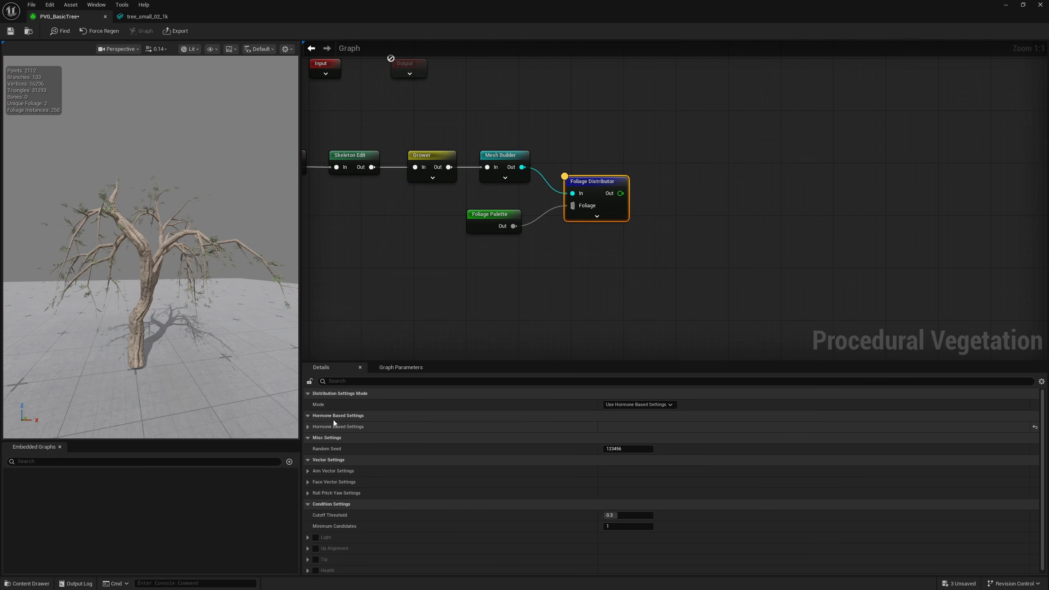
Expand the Foliage Distributor's Hormone Based Settings and set Base Scale to 3
{"action": "left_click", "coordinate": [308, 427]}
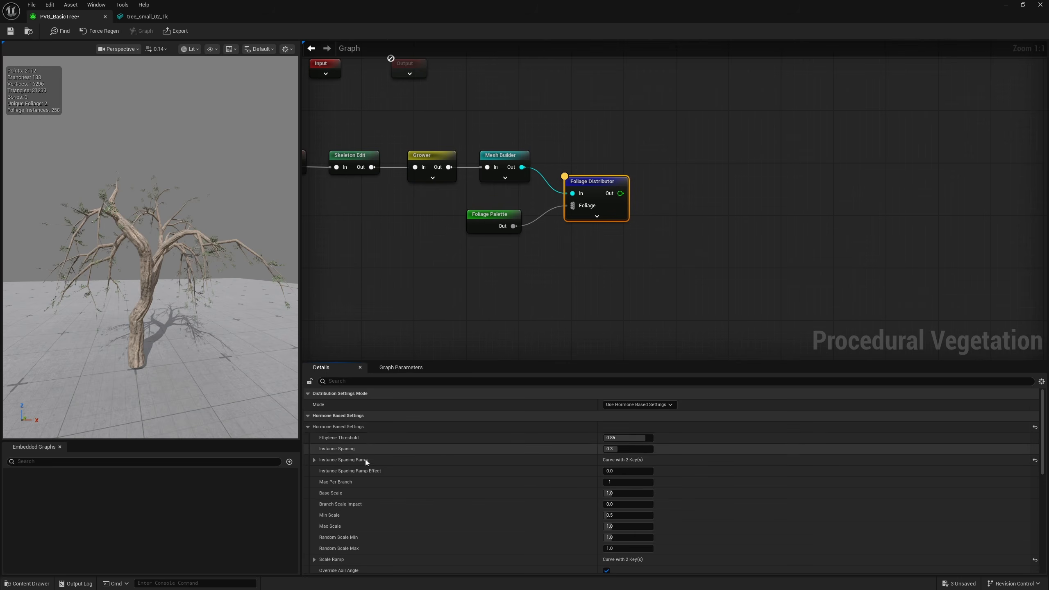
{"action": "left_click", "coordinate": [624, 405]}
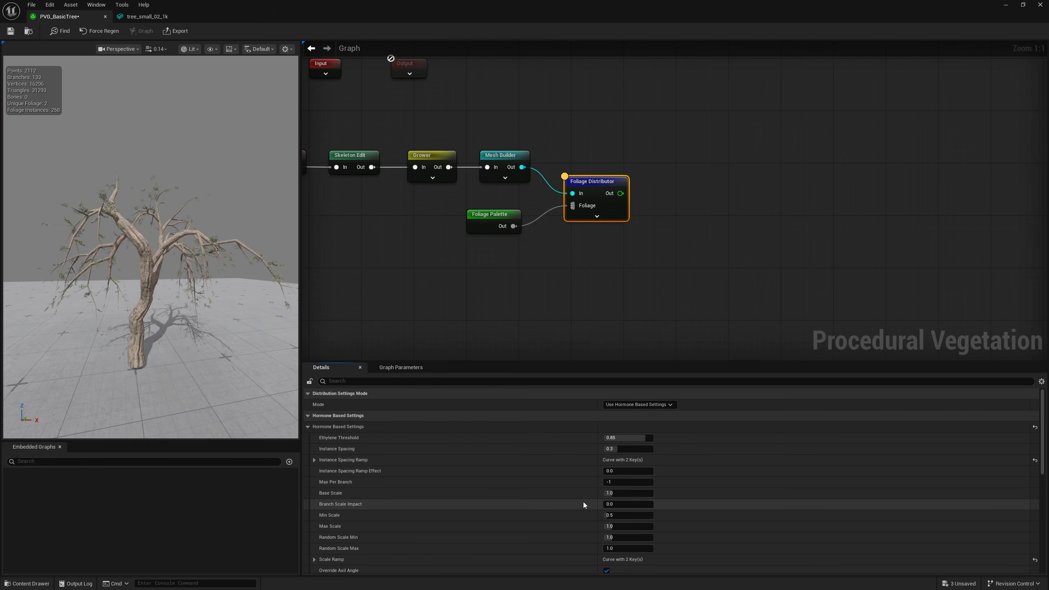
{"action": "left_click_drag", "start_coordinate": [186, 281], "coordinate": [221, 281], "text": "alt"}
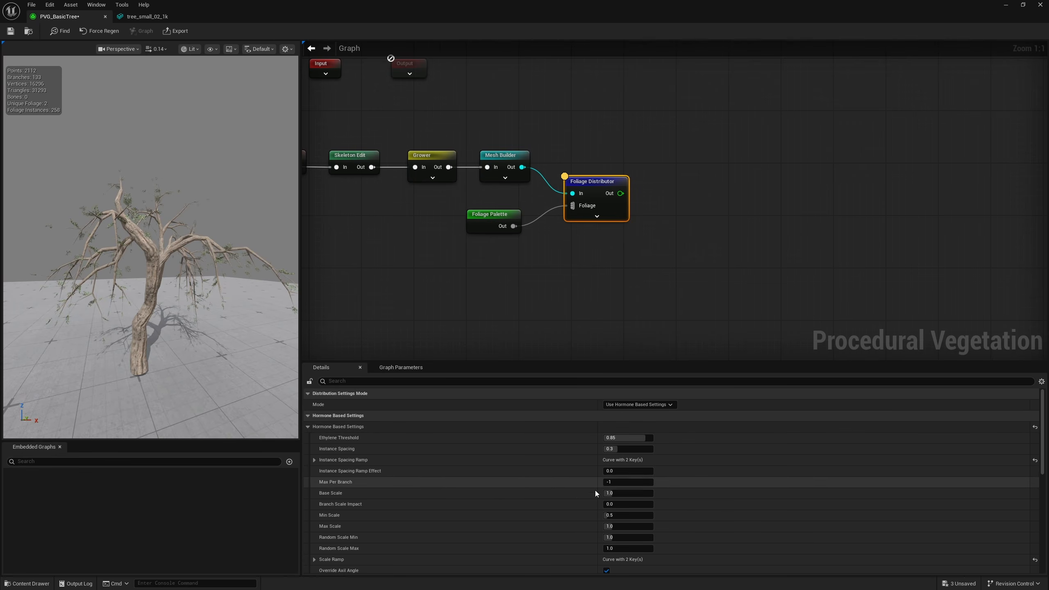
{"action": "left_click", "coordinate": [623, 492]}
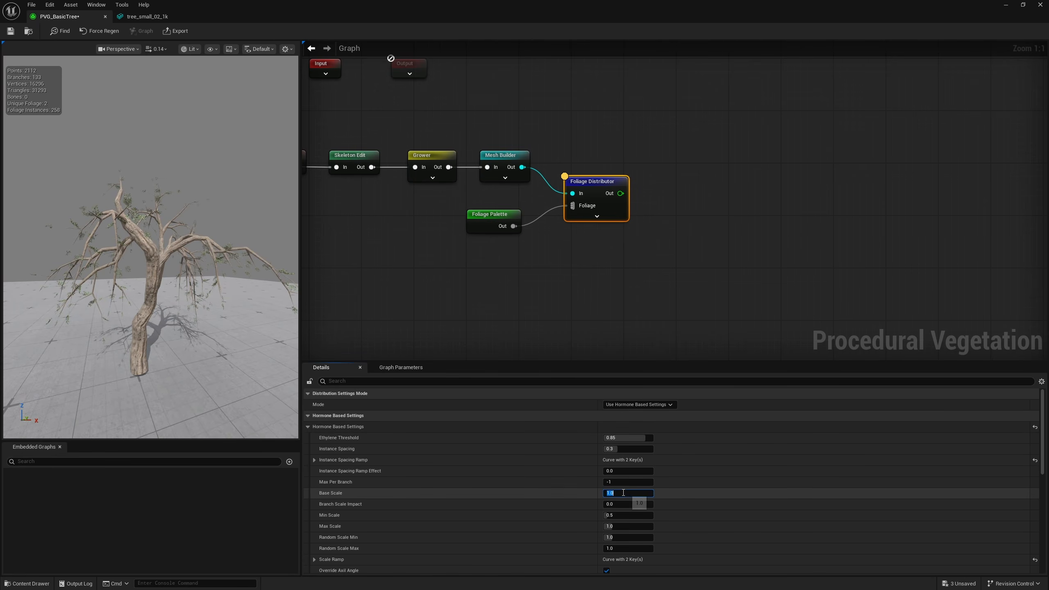
{"action": "type", "text": "3"}
{"action": "key", "text": "Return"}
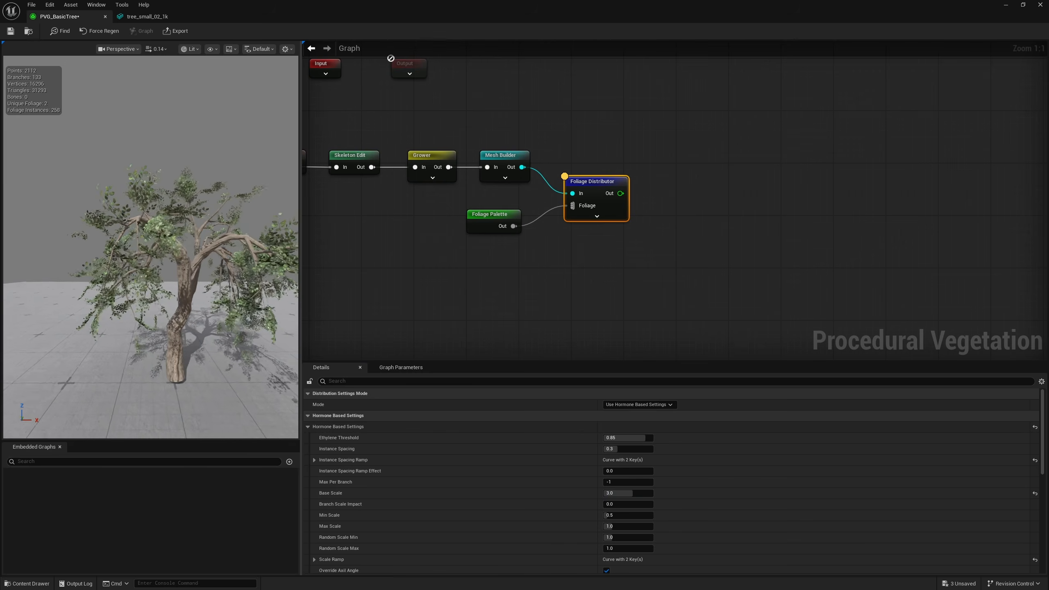
Examine the size and coverage of the scaled leaf clusters from several sides of the tree
{"action": "left_click_drag", "start_coordinate": [146, 227], "coordinate": [186, 235], "text": "alt"}
{"action": "right_click_drag", "start_coordinate": [195, 240], "coordinate": [163, 242]}
{"action": "key", "text": "w"}
{"action": "key", "text": "d"}
{"action": "key", "text": "s"}
{"action": "right_click_drag", "start_coordinate": [167, 323], "coordinate": [194, 314]}
{"action": "scroll", "coordinate": [202, 346], "scroll_direction": "down", "scroll_amount": 4}
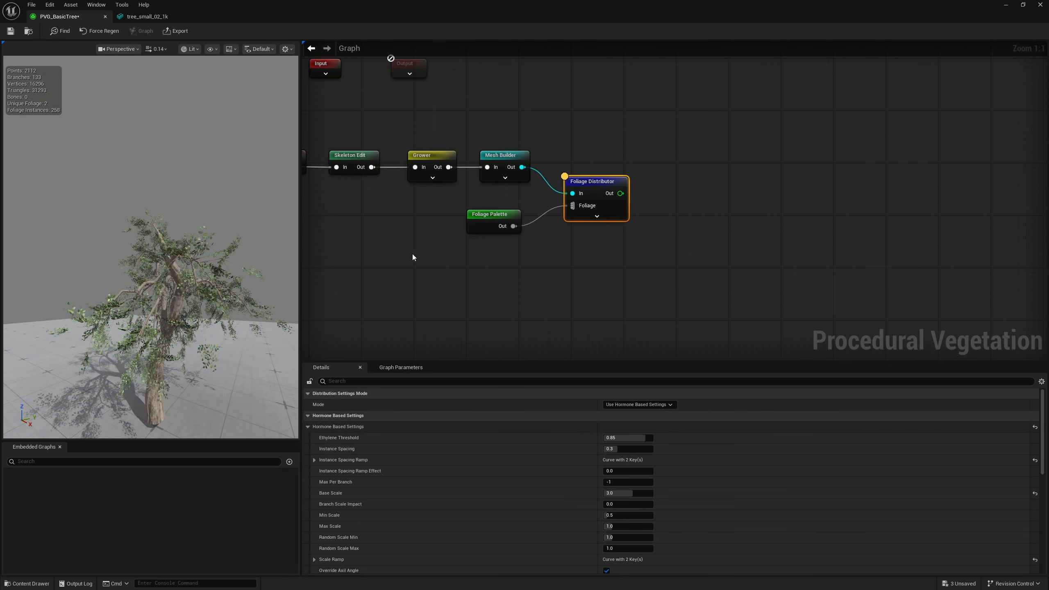
{"action": "right_click_drag", "start_coordinate": [216, 372], "coordinate": [198, 372]}
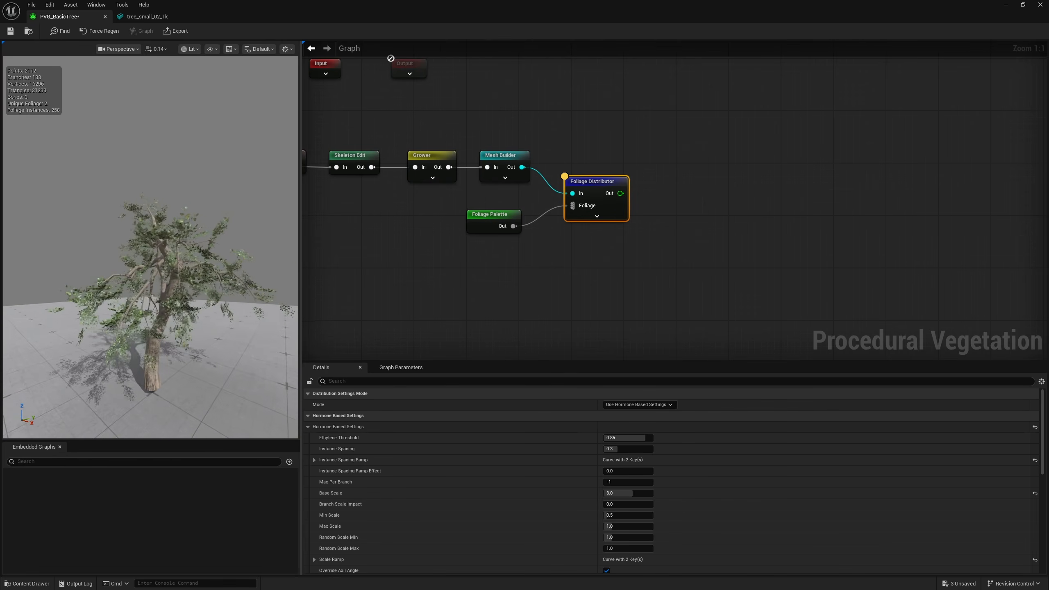
Set the foliage's Random Scale Max to 1.5 and check the leaf size variation around the tree
{"action": "left_click_drag", "start_coordinate": [189, 332], "coordinate": [231, 333], "text": "alt"}
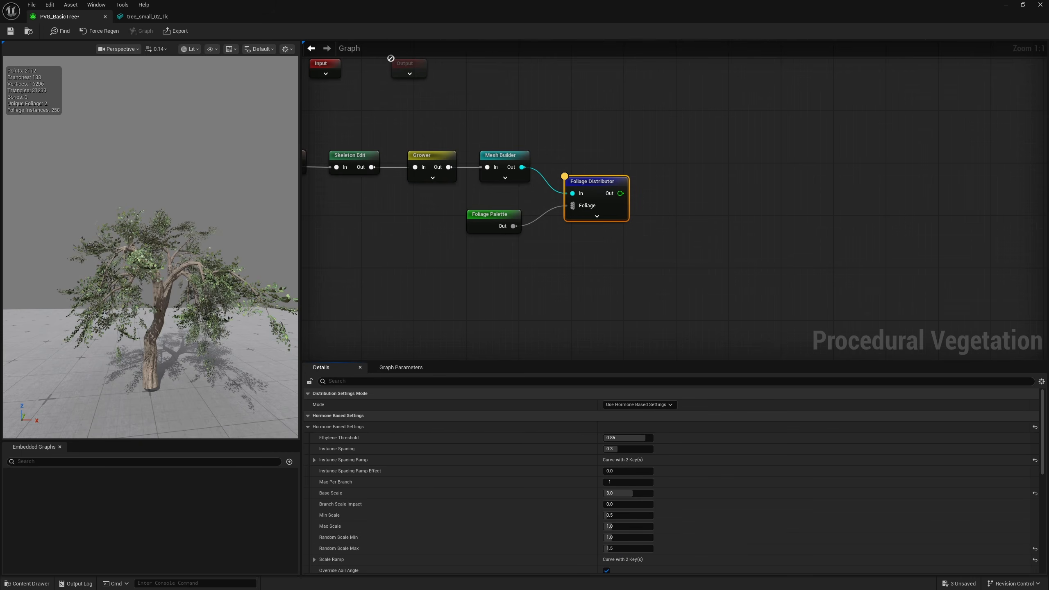
{"action": "left_click_drag", "start_coordinate": [182, 330], "coordinate": [215, 326], "text": "alt"}
{"action": "right_click_drag", "start_coordinate": [151, 264], "coordinate": [238, 260]}
{"action": "scroll", "coordinate": [206, 260], "scroll_direction": "up", "scroll_amount": 1}
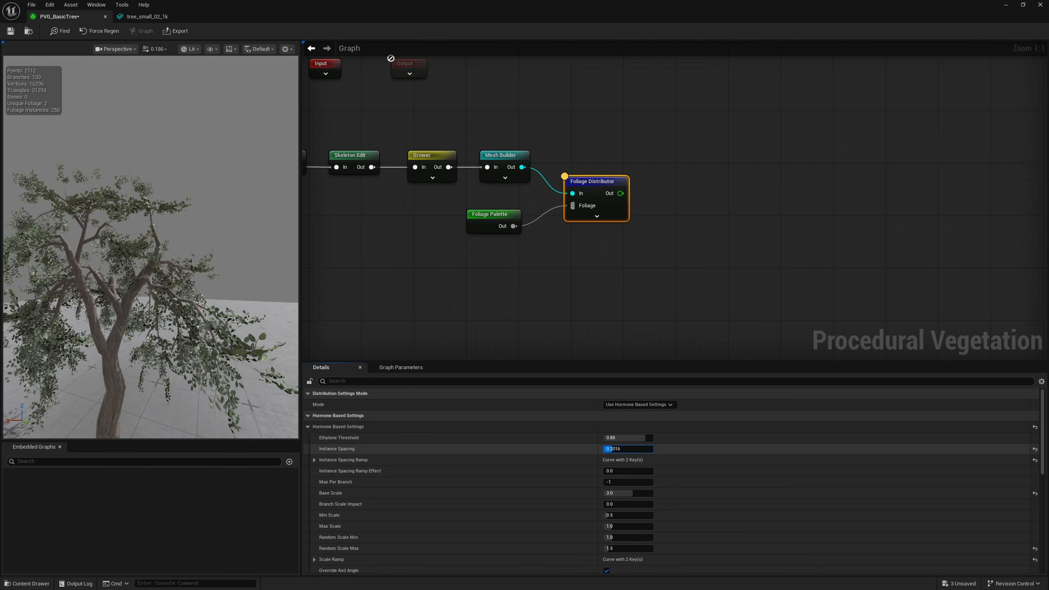
Adjust the foliage's Instance Spacing to about 0.13
{"action": "left_click_drag", "start_coordinate": [620, 449], "coordinate": [621, 449]}
{"action": "key", "text": "s"}
{"action": "right_click_drag", "start_coordinate": [181, 273], "coordinate": [159, 273]}
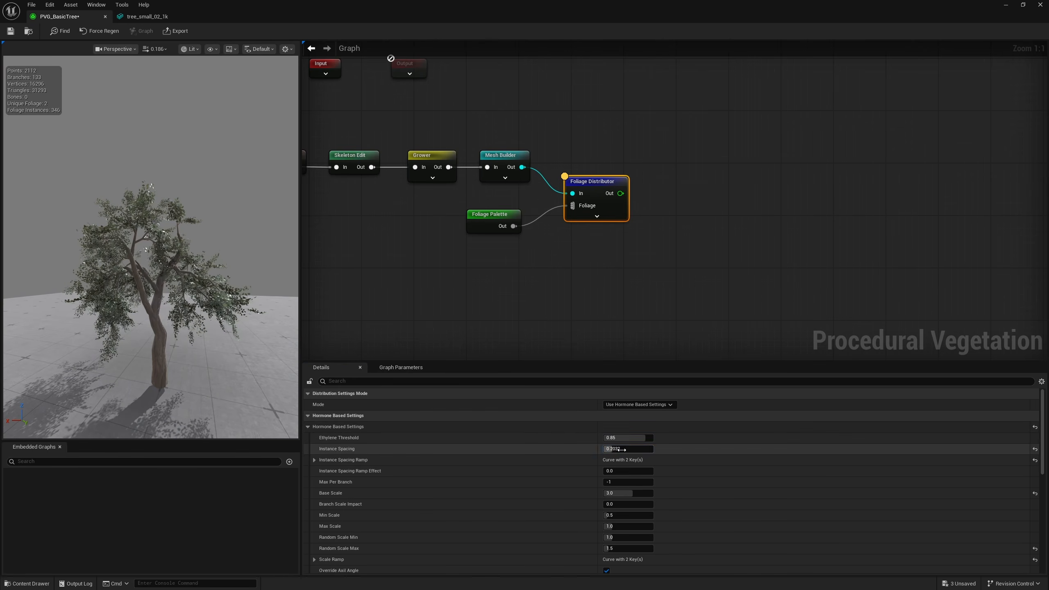
{"action": "mouse_move", "coordinate": [621, 449]}
{"action": "left_mouse_down"}
{"action": "mouse_move", "coordinate": [640, 449]}
{"action": "mouse_move", "coordinate": [626, 449]}
{"action": "left_mouse_up"}
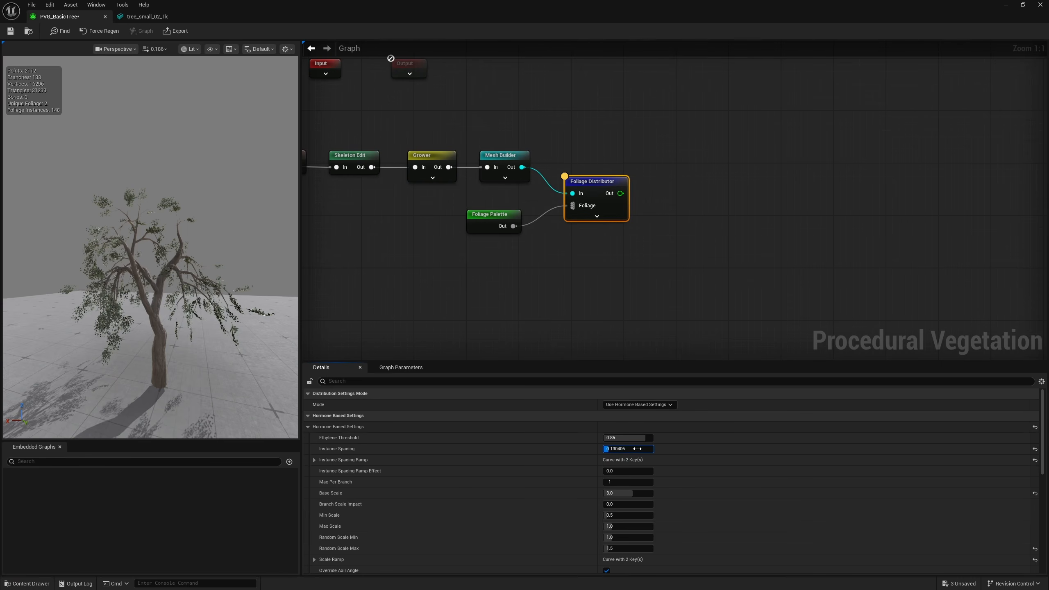
Examine the foliage density and overall tree shape from all sides and at different distances
{"action": "key", "text": "w"}
{"action": "right_click_drag", "start_coordinate": [28, 276], "coordinate": [244, 273]}
{"action": "key", "text": "a"}
{"action": "key", "text": "s"}
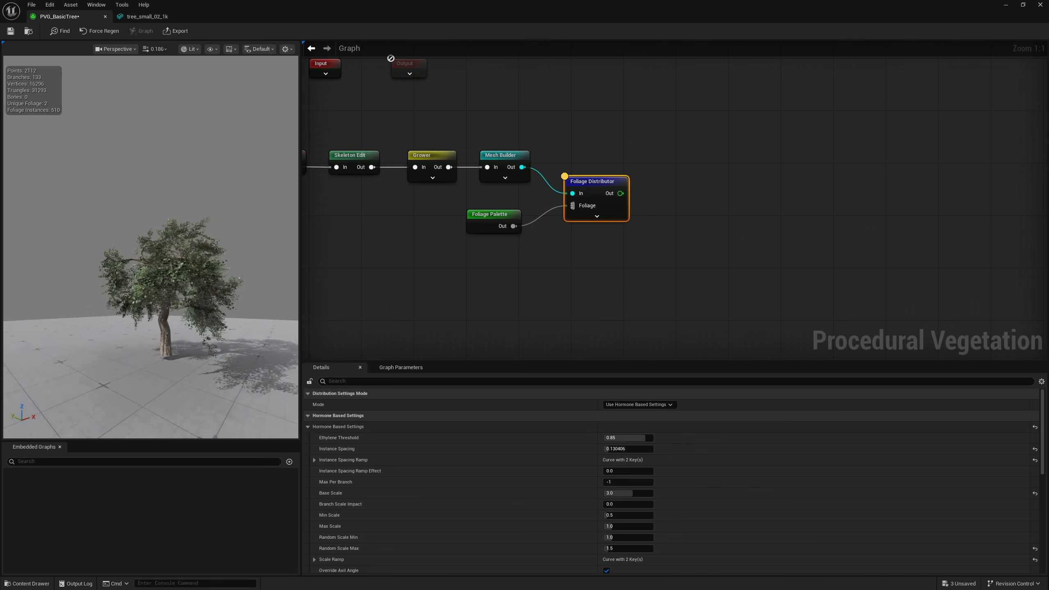
{"action": "key", "text": "a"}
{"action": "right_click_drag", "start_coordinate": [165, 273], "coordinate": [233, 271]}
{"action": "key", "text": "w"}
{"action": "key", "text": "s"}
{"action": "scroll", "coordinate": [269, 279], "scroll_direction": "up", "scroll_amount": 2}
{"action": "key", "text": "a"}
{"action": "key", "text": "w"}
{"action": "key", "text": "a"}
{"action": "key", "text": "s"}
{"action": "key", "text": "w"}
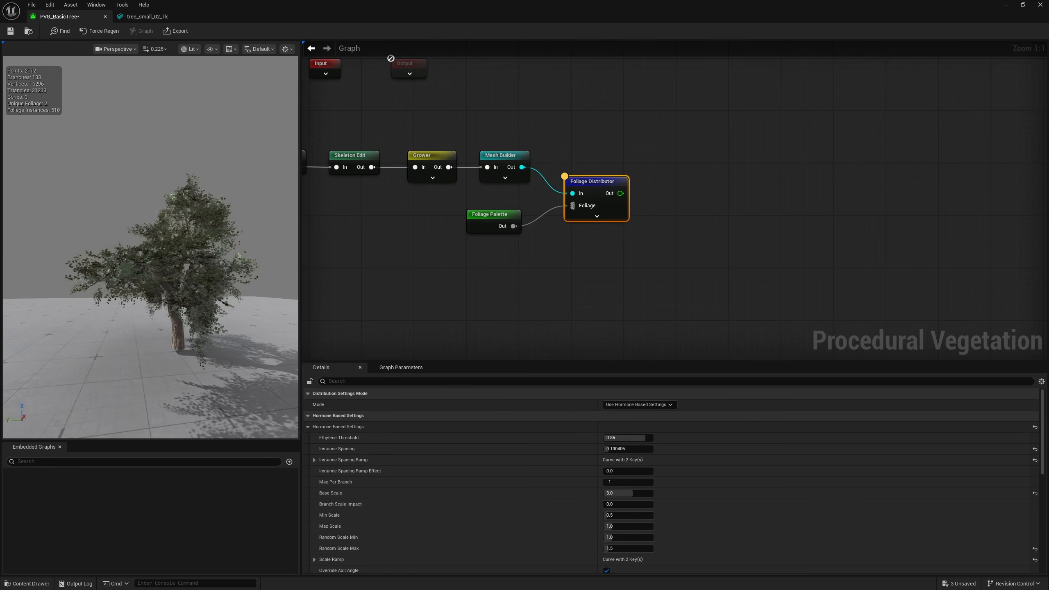
{"action": "key", "text": "d"}
{"action": "right_click_drag", "start_coordinate": [64, 267], "coordinate": [36, 262]}
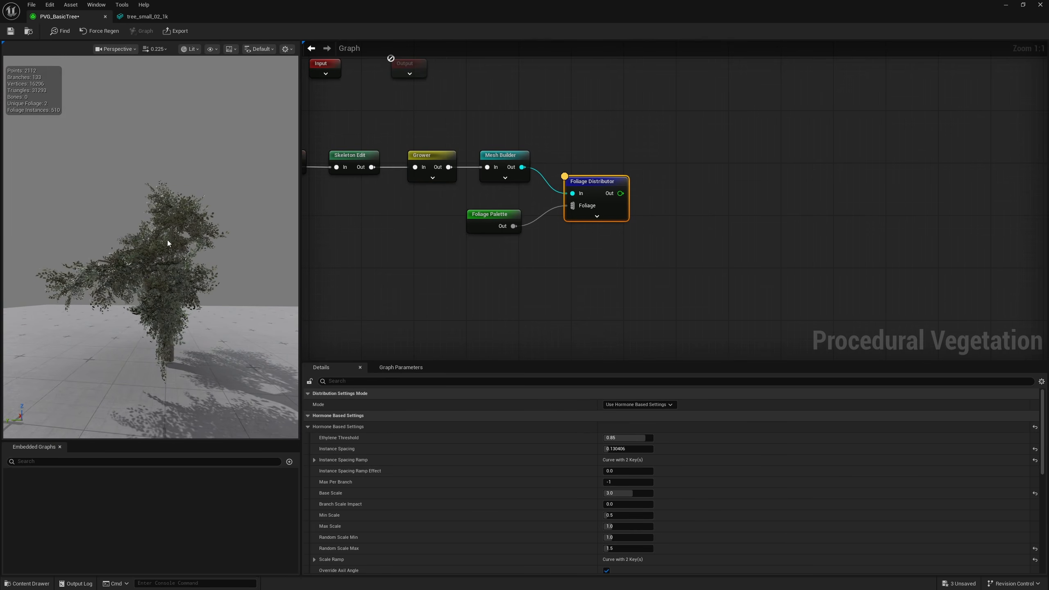
{"action": "right_click_drag", "start_coordinate": [168, 243], "coordinate": [187, 275]}
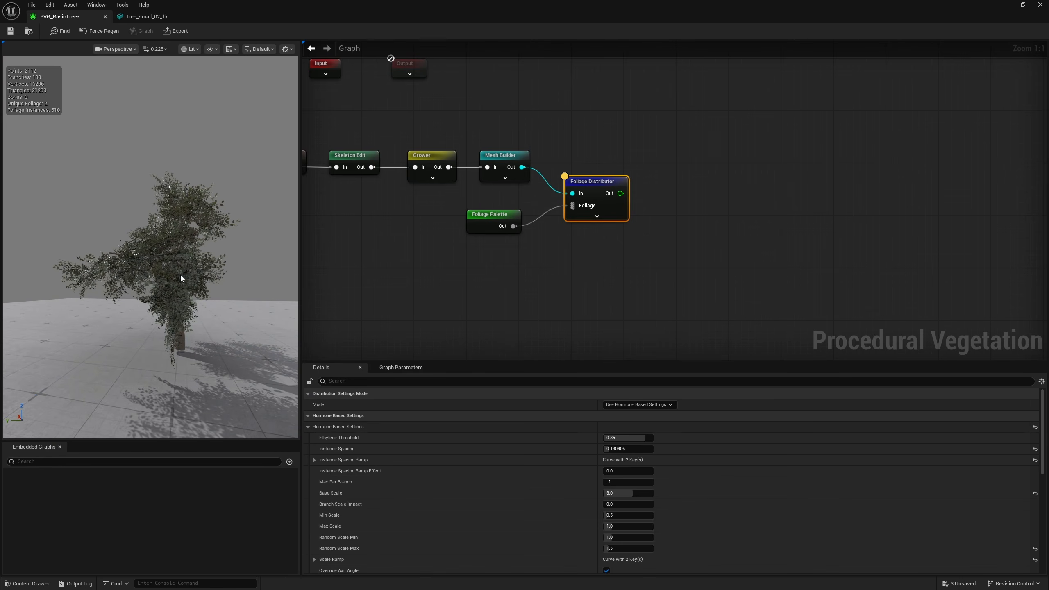
Filter the Grower's settings for "seed", set Random Seed to 7, and check the foliage on the Foliage Distributor
{"action": "left_click", "coordinate": [431, 165]}
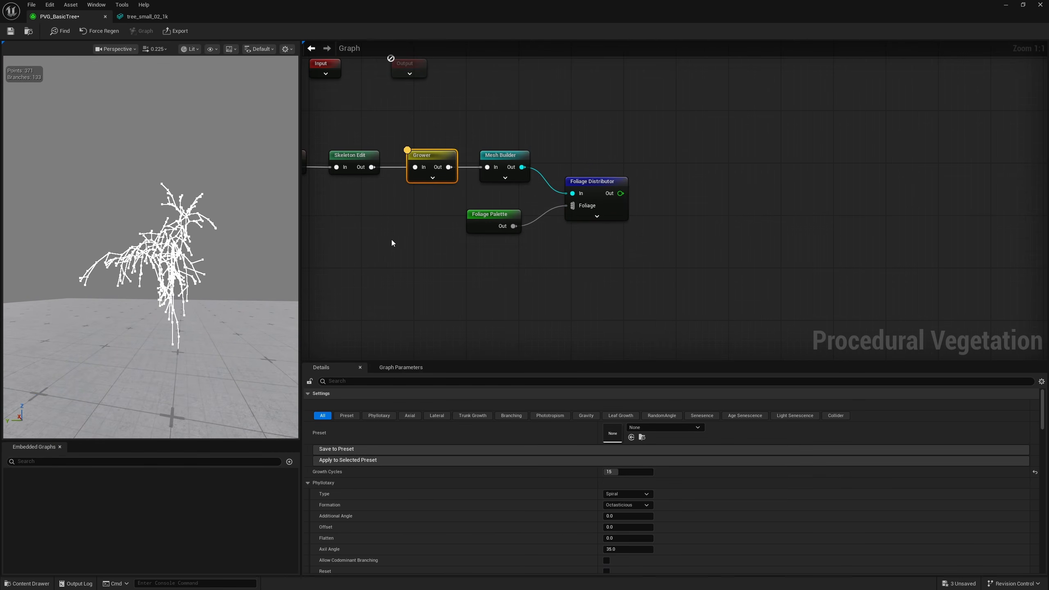
{"action": "left_click", "coordinate": [357, 381]}
{"action": "type", "text": "seed"}
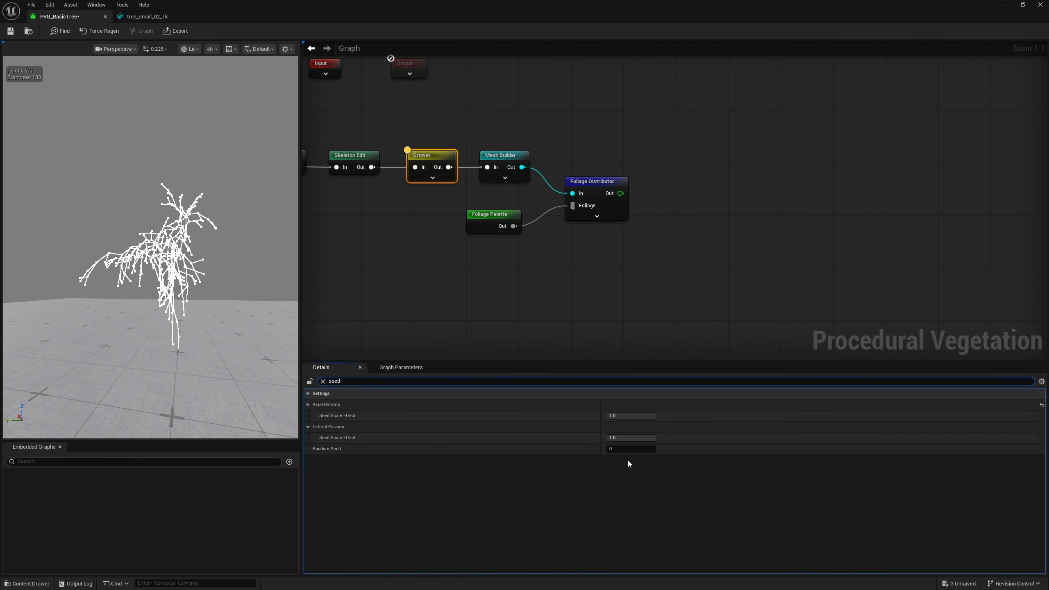
{"action": "left_click_drag", "start_coordinate": [617, 450], "coordinate": [619, 449]}
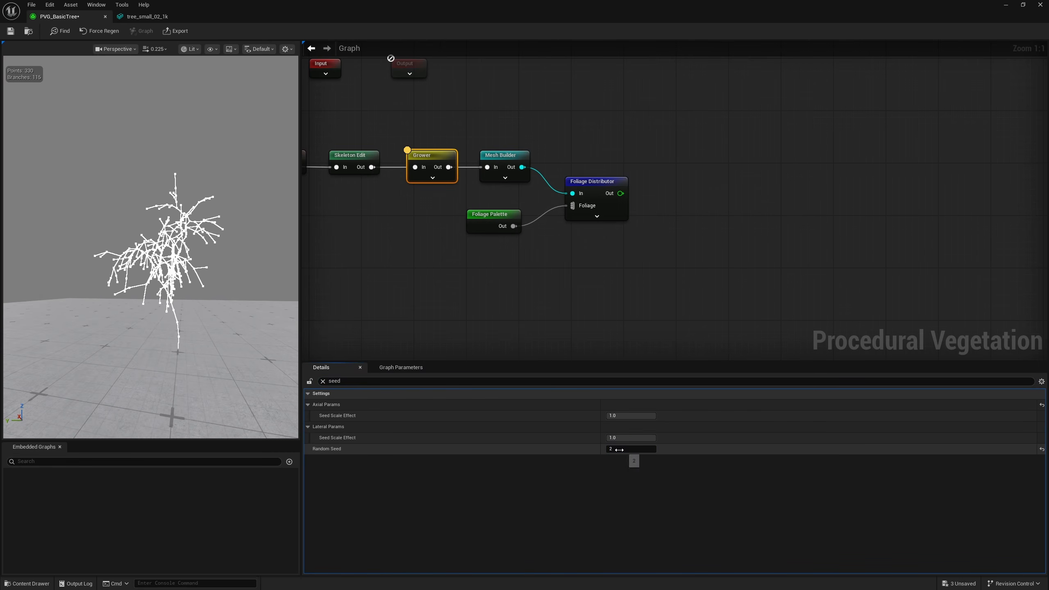
{"action": "left_click_drag", "start_coordinate": [145, 256], "coordinate": [248, 258], "text": "alt"}
{"action": "right_click_drag", "start_coordinate": [248, 257], "coordinate": [225, 254]}
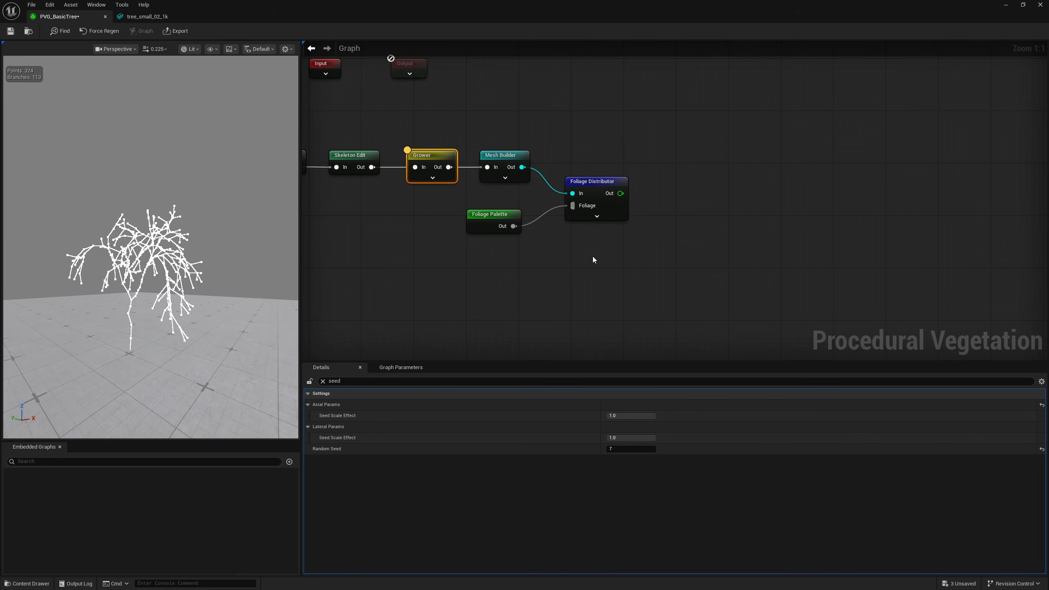
{"action": "left_click", "coordinate": [595, 199]}
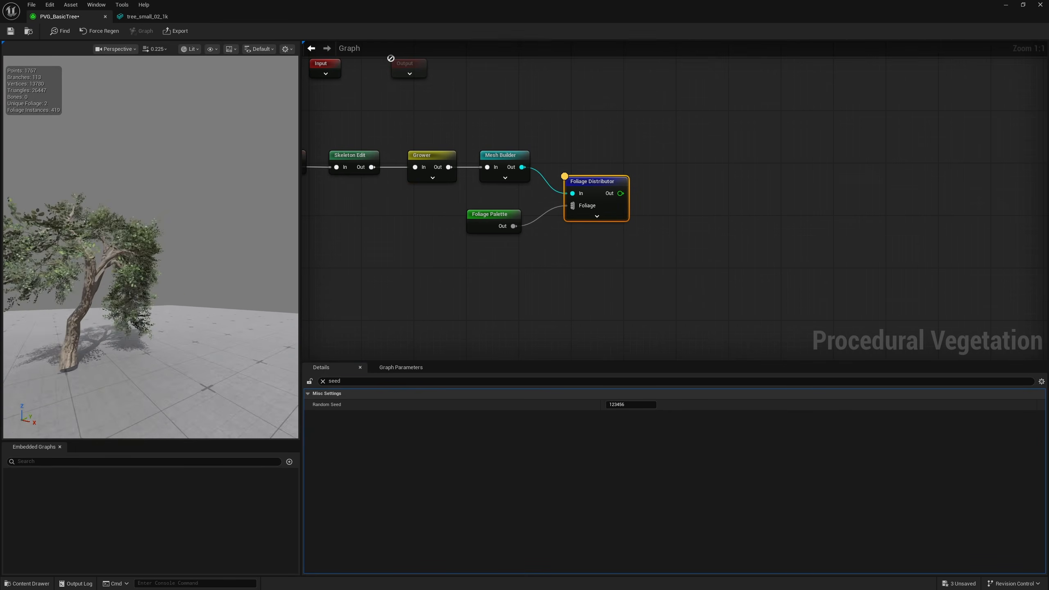
{"action": "left_click_drag", "start_coordinate": [123, 256], "coordinate": [392, 254], "text": "alt"}
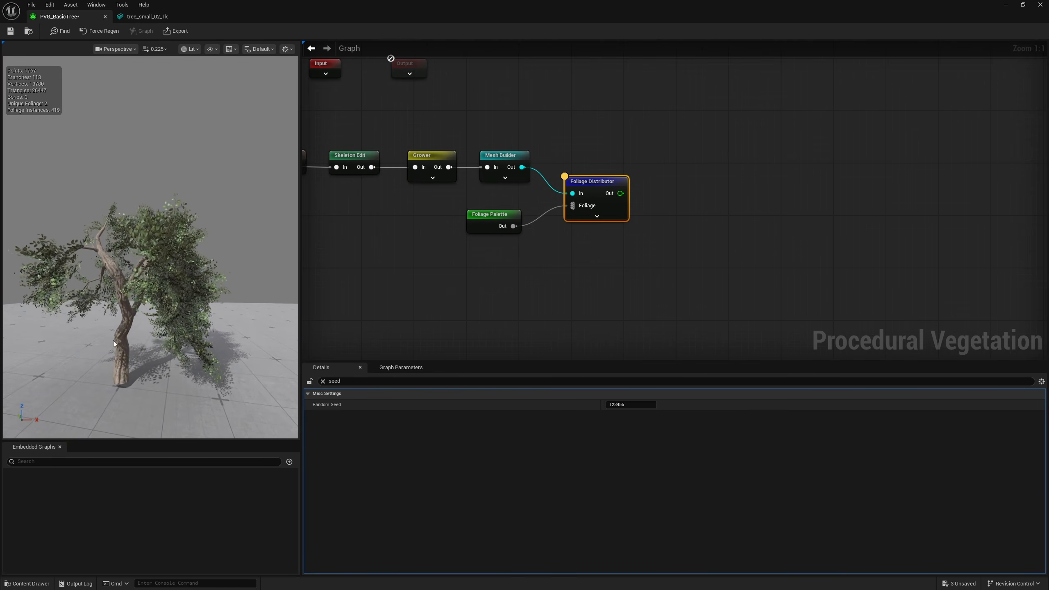
Change the Grower's Random Seed to 19 and then 43, checking the foliage on the Foliage Distributor after each
{"action": "left_click", "coordinate": [429, 158]}
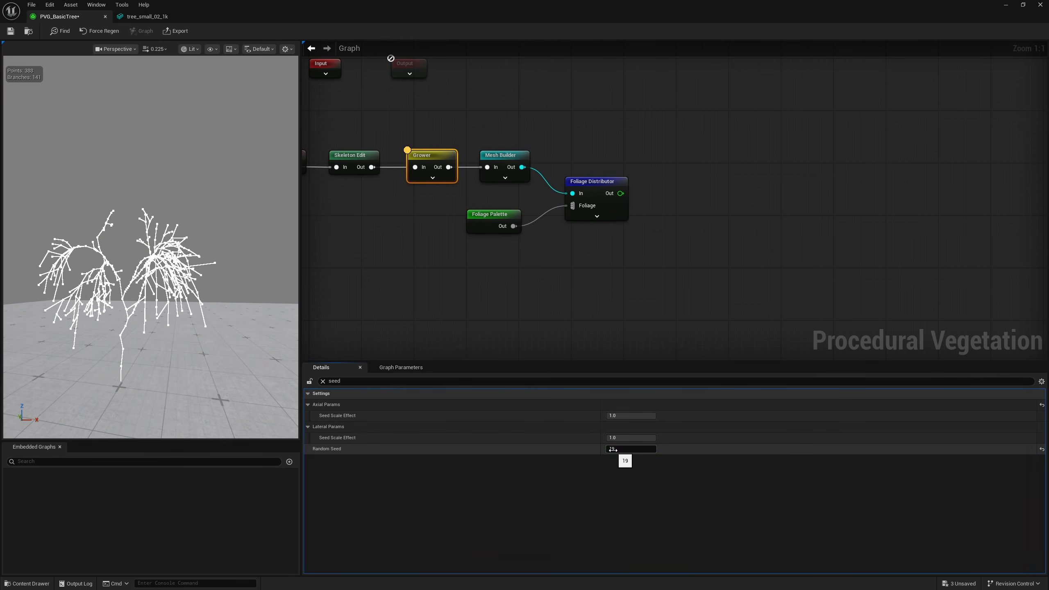
{"action": "left_click", "coordinate": [595, 182]}
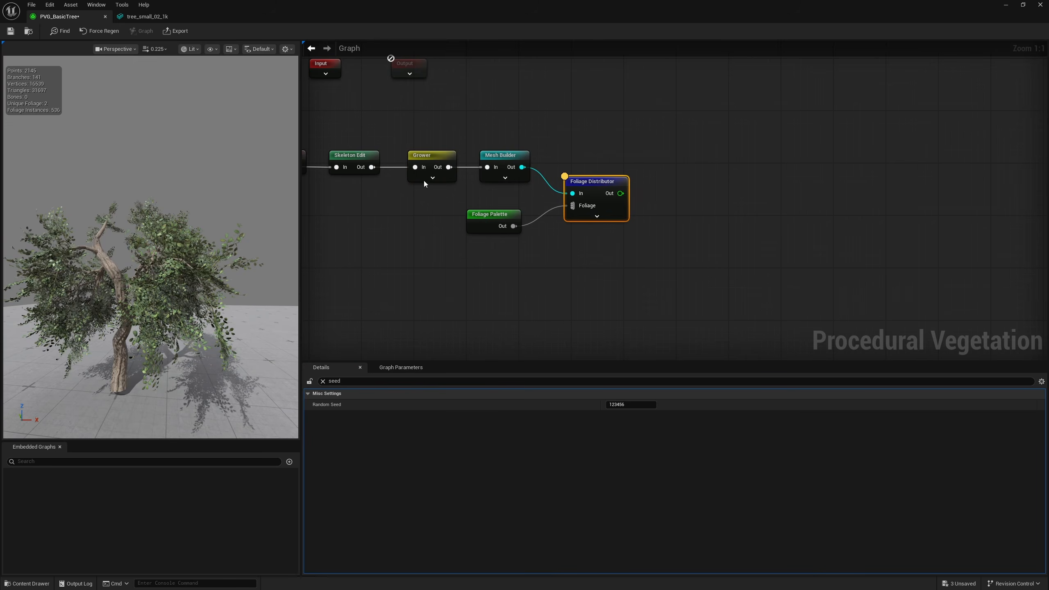
{"action": "left_click_drag", "start_coordinate": [441, 210], "coordinate": [441, 208]}
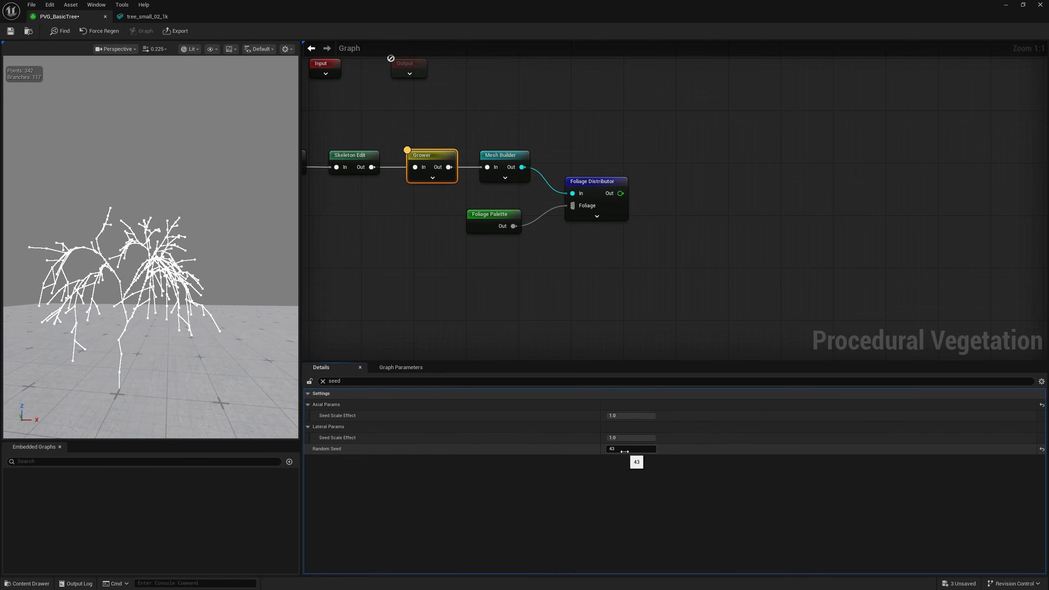
{"action": "left_click", "coordinate": [594, 182]}
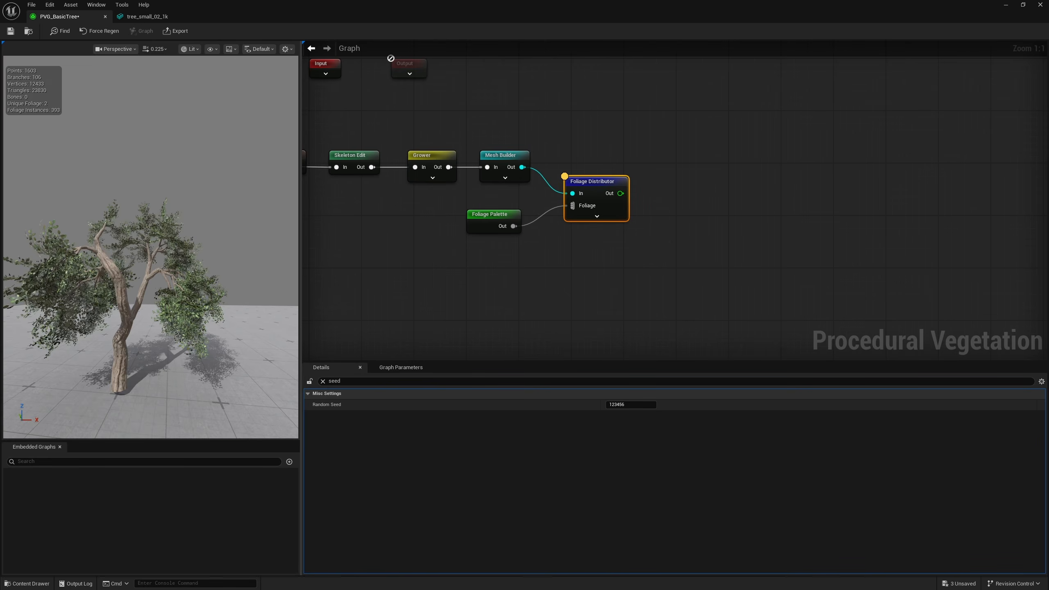
Set the Grower's Growth Cycles to 20 and check the foliage-covered tree from several sides
{"action": "right_click_drag", "start_coordinate": [231, 198], "coordinate": [281, 200]}
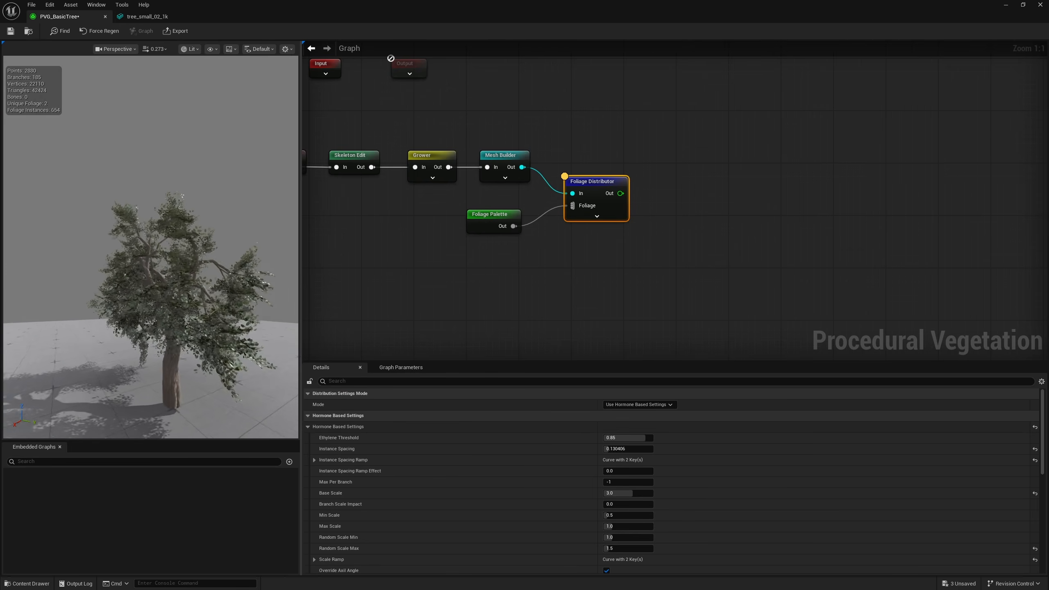
{"action": "left_click_drag", "start_coordinate": [198, 248], "coordinate": [99, 248], "text": "alt"}
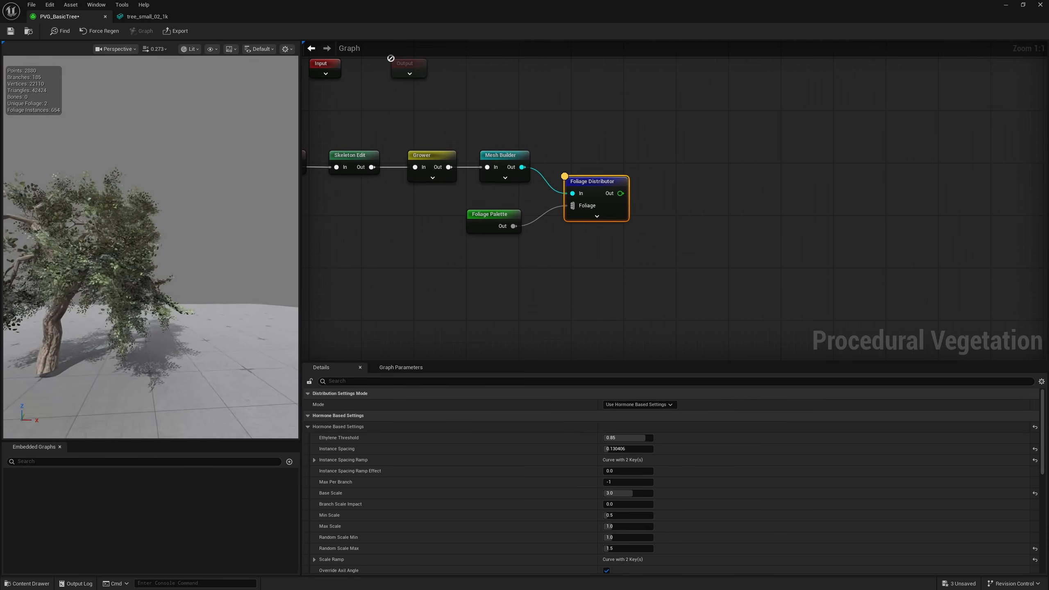
{"action": "right_click_drag", "start_coordinate": [151, 248], "coordinate": [291, 252]}
{"action": "left_click", "coordinate": [431, 158]}
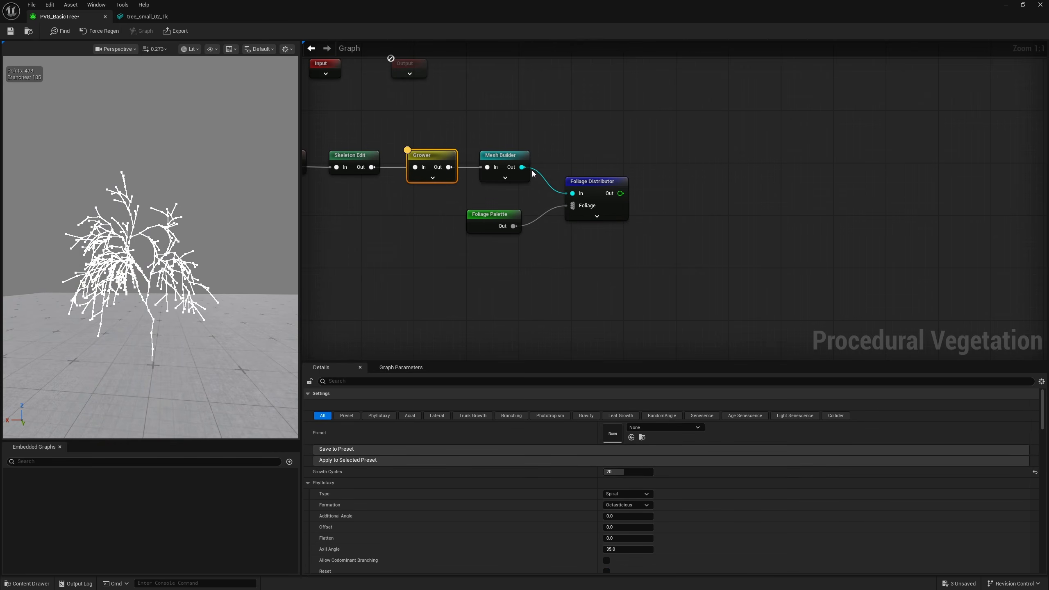
{"action": "left_click", "coordinate": [591, 182]}
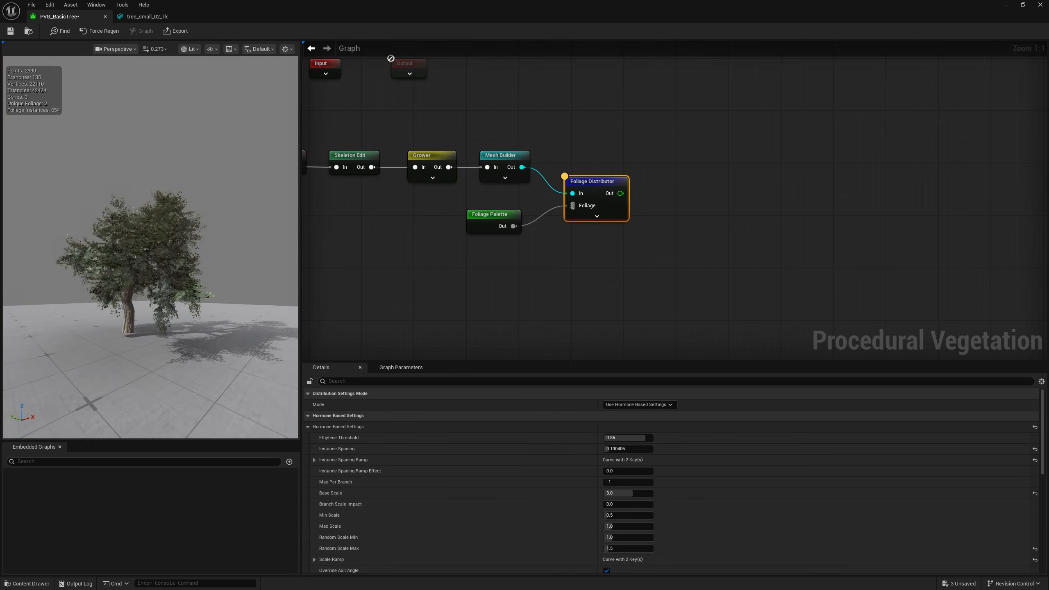
Save the PVG_BasicTree asset and review the graph by previewing the Static Mesh Importer, Skeleton Edit and Foliage Distributor nodes
{"action": "key", "text": "ctrl+s"}
{"action": "right_click_drag", "start_coordinate": [491, 94], "coordinate": [569, 108]}
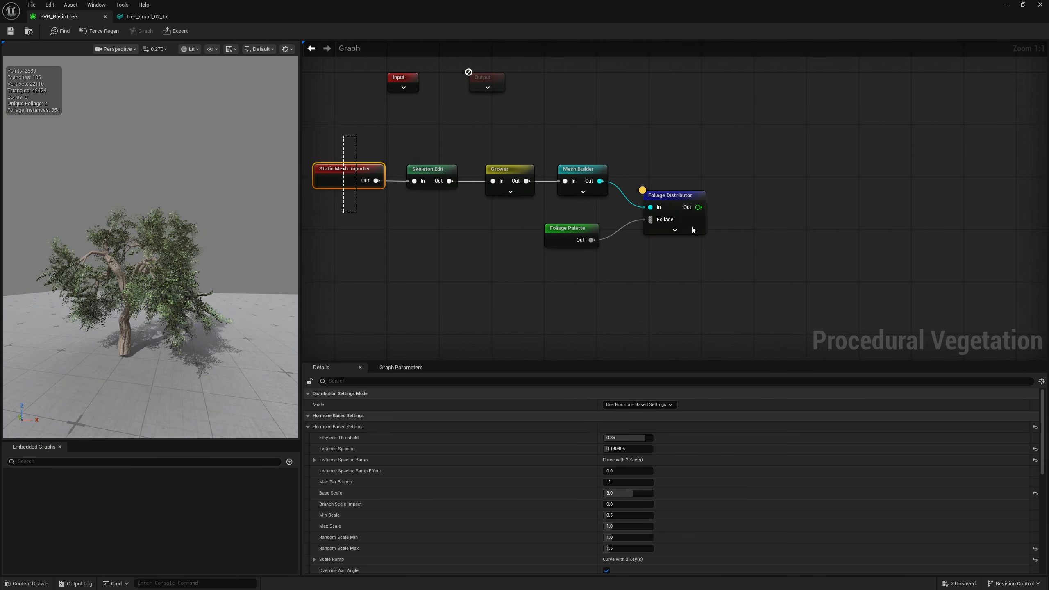
{"action": "left_click", "coordinate": [355, 182]}
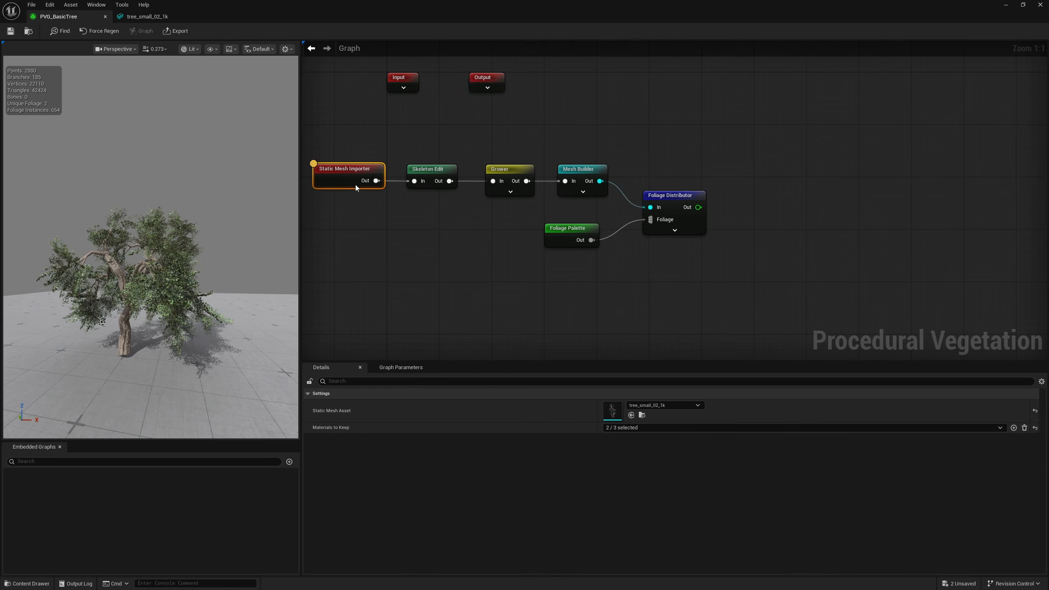
{"action": "left_click", "coordinate": [448, 183]}
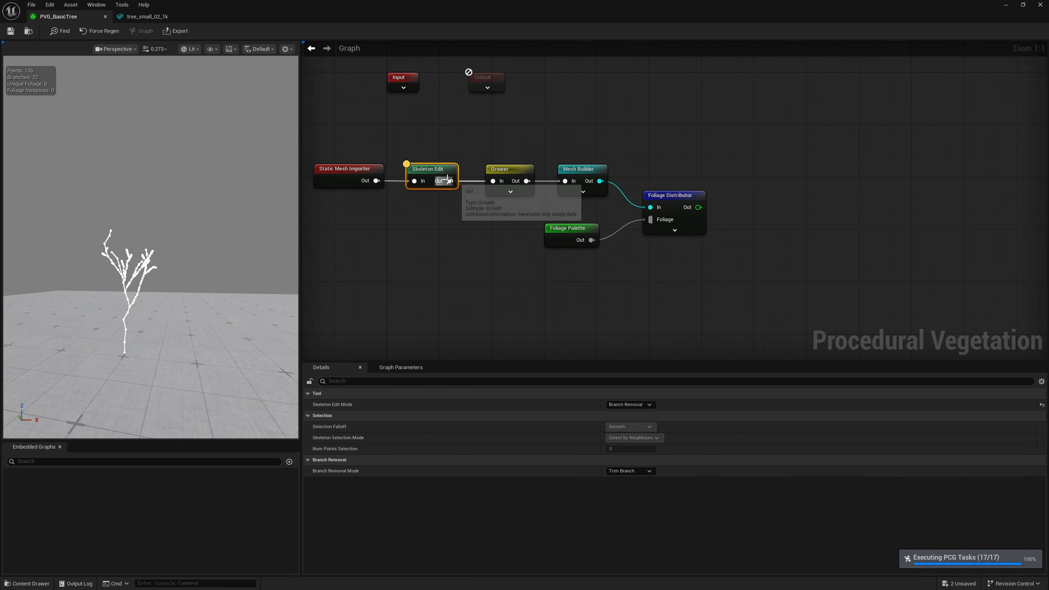
{"action": "left_click", "coordinate": [665, 221]}
{"action": "key", "text": "d"}
{"action": "right_click_drag", "start_coordinate": [113, 283], "coordinate": [58, 280]}
{"action": "key", "text": "w"}
{"action": "key", "text": "s"}
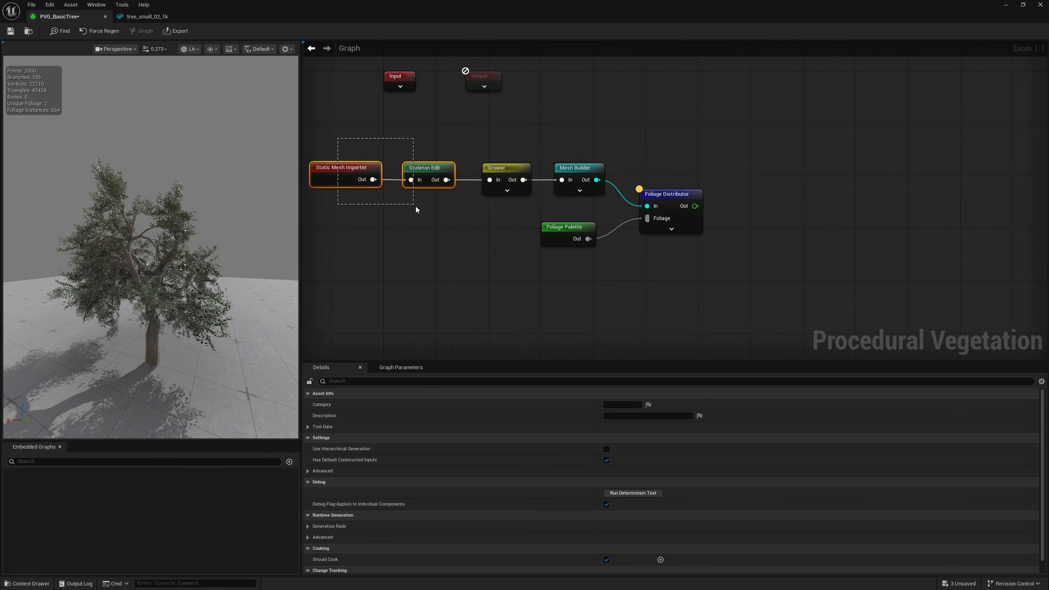
Preview the Static Mesh Importer and Skeleton Edit nodes together, then the Skeleton Edit node alone
{"action": "left_click_drag", "start_coordinate": [416, 210], "coordinate": [418, 210]}
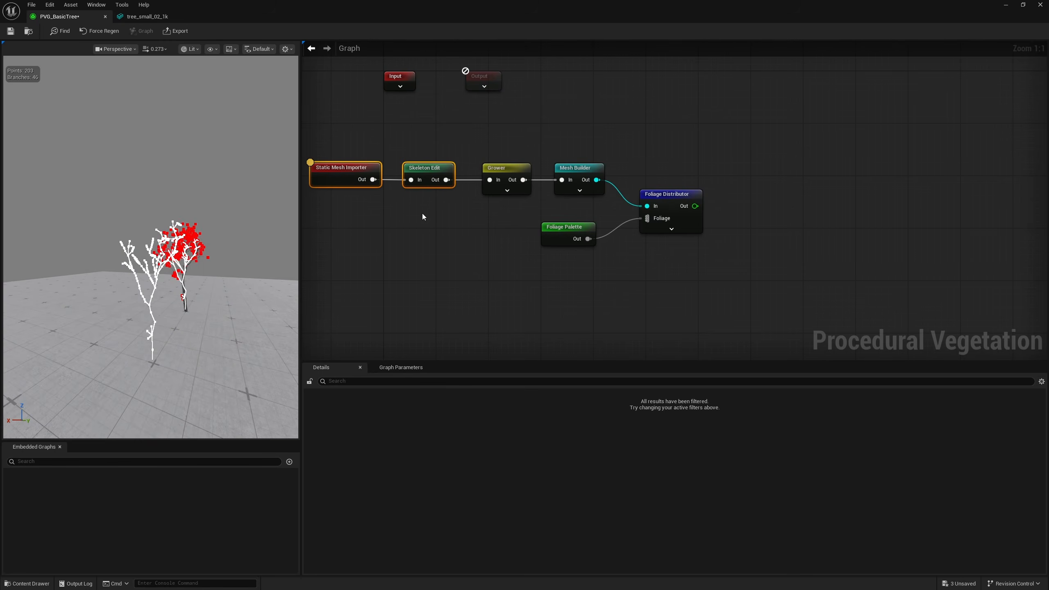
{"action": "left_click_drag", "start_coordinate": [421, 106], "coordinate": [428, 210]}
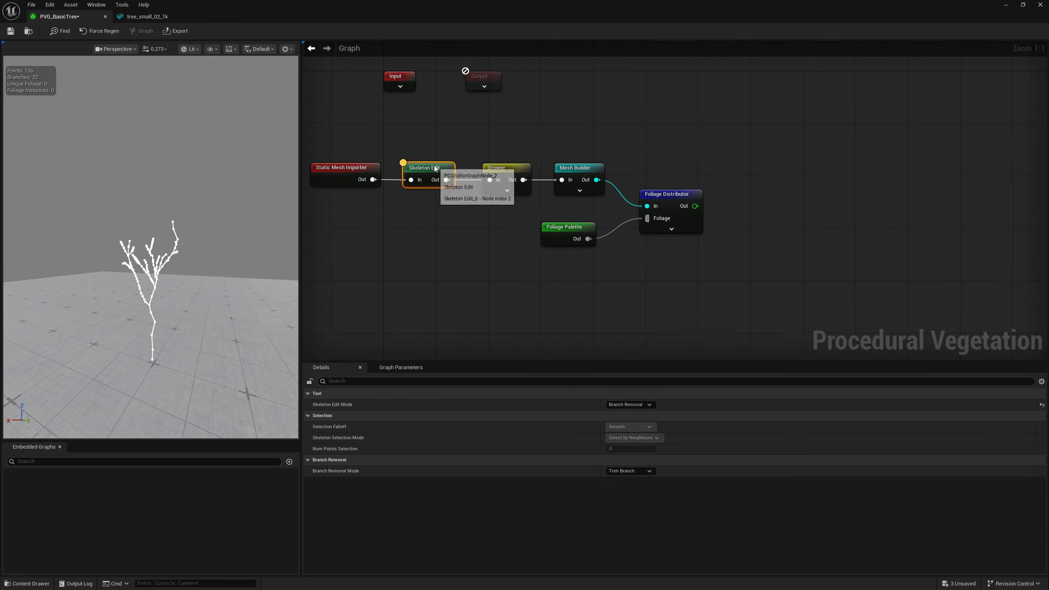
Add an Export node connected to the Foliage Distributor's output
{"action": "left_click_drag", "start_coordinate": [486, 124], "coordinate": [521, 225]}
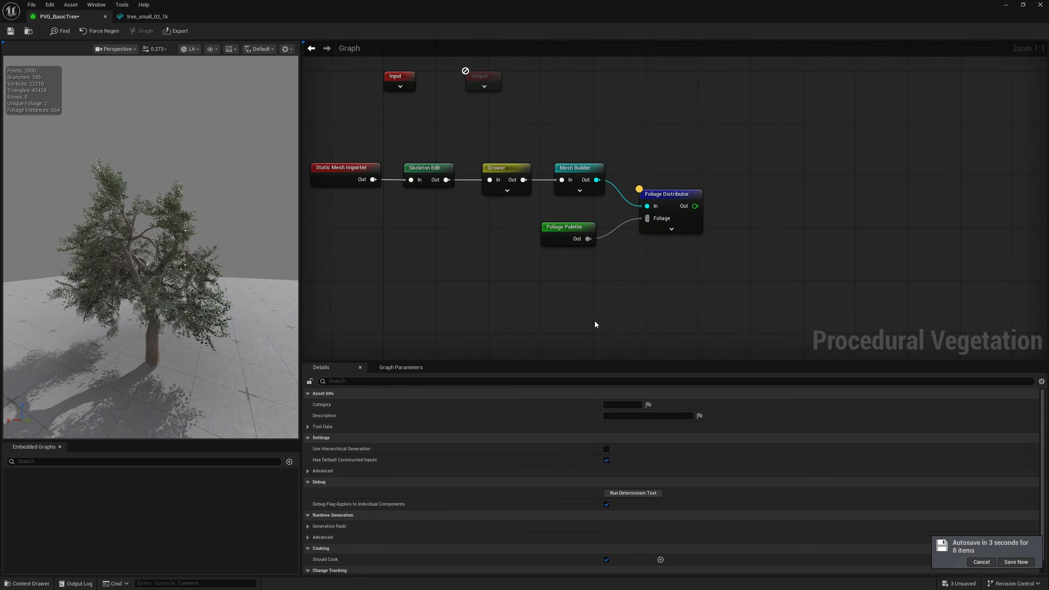
{"action": "right_click_drag", "start_coordinate": [751, 273], "coordinate": [644, 278]}
{"action": "left_click_drag", "start_coordinate": [635, 215], "coordinate": [634, 214]}
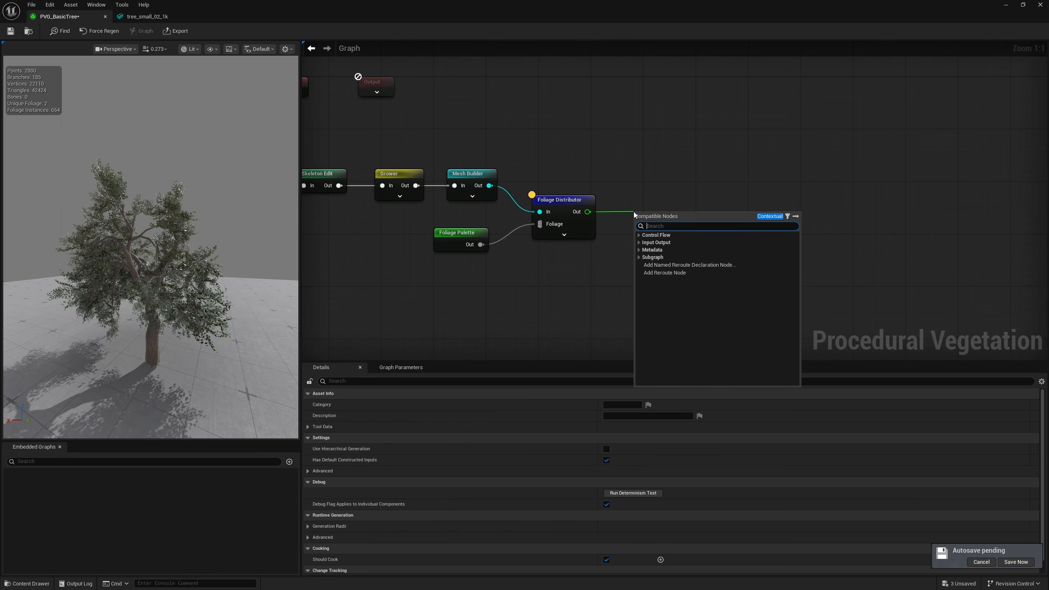
{"action": "type", "text": "expor"}
{"action": "key", "text": "Return"}
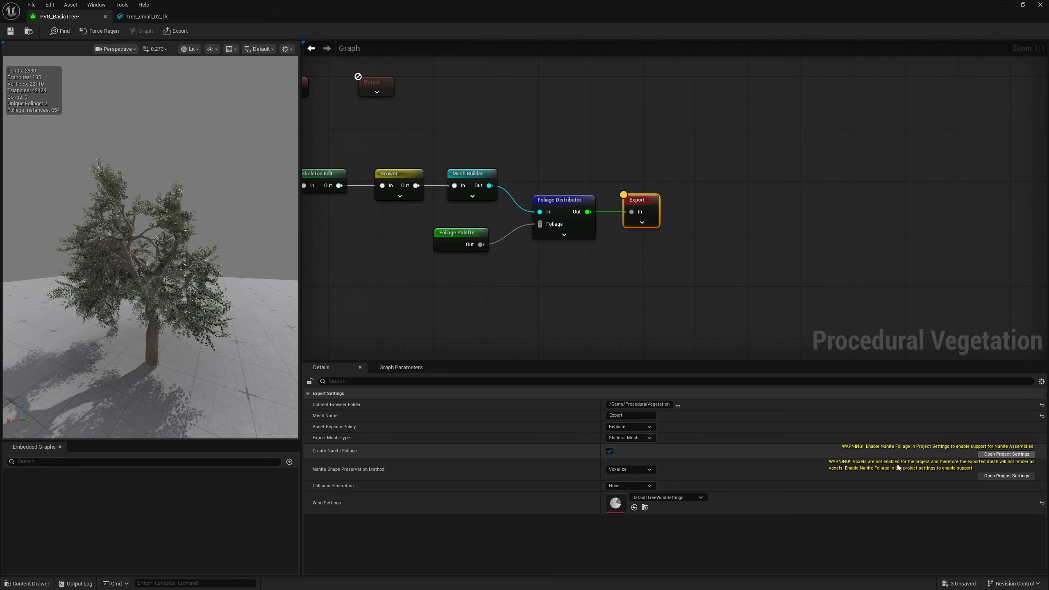
Enable Nanite Foliage (Experimental) in the project settings and restart the editor, saving the tree_small_02_1k_LeafNew mesh
{"action": "left_click", "coordinate": [999, 455]}
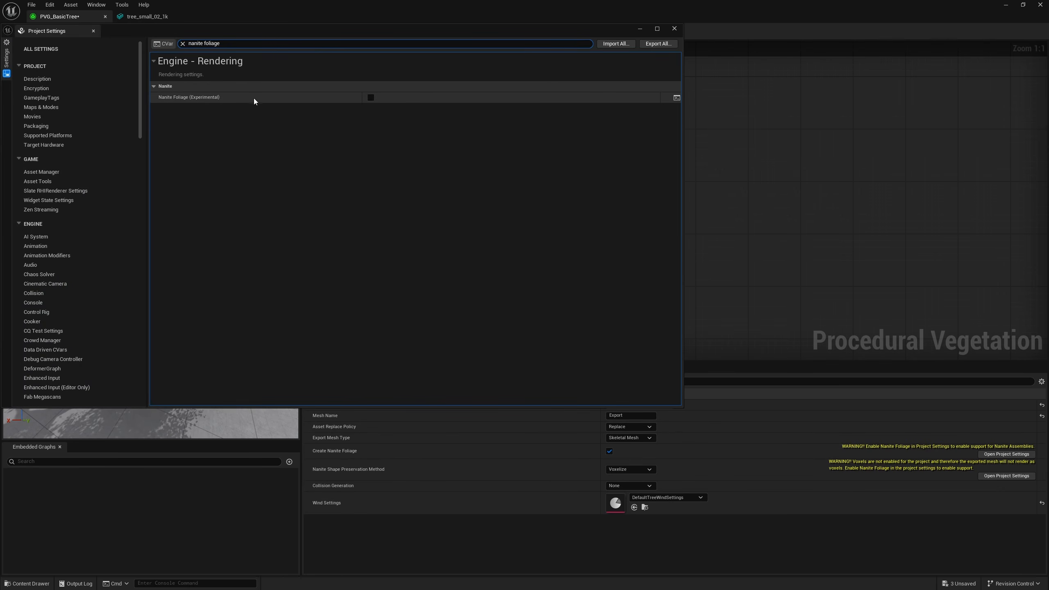
{"action": "left_click", "coordinate": [370, 98]}
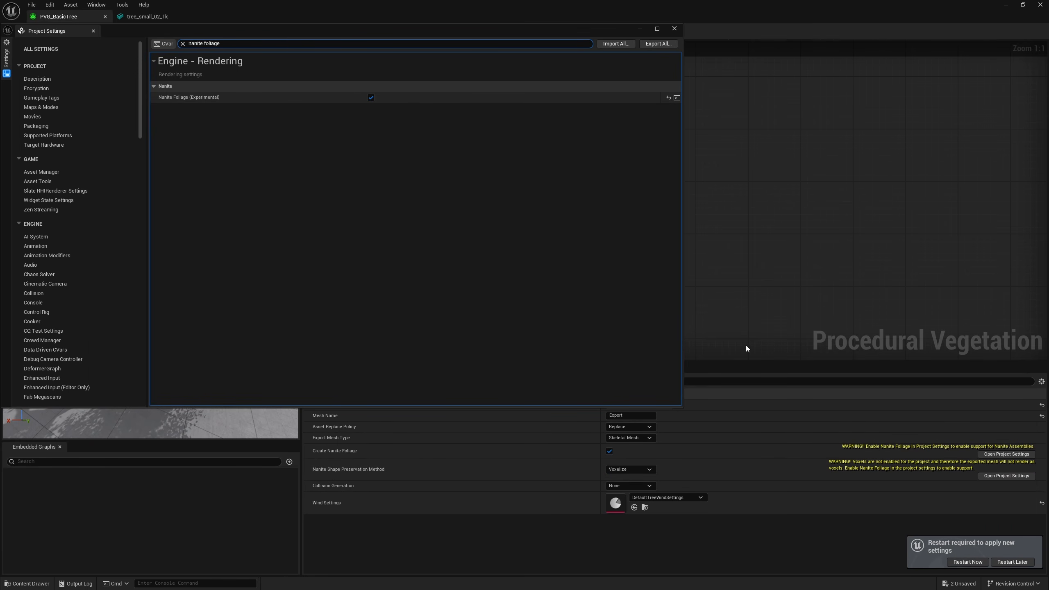
{"action": "left_click", "coordinate": [966, 562]}
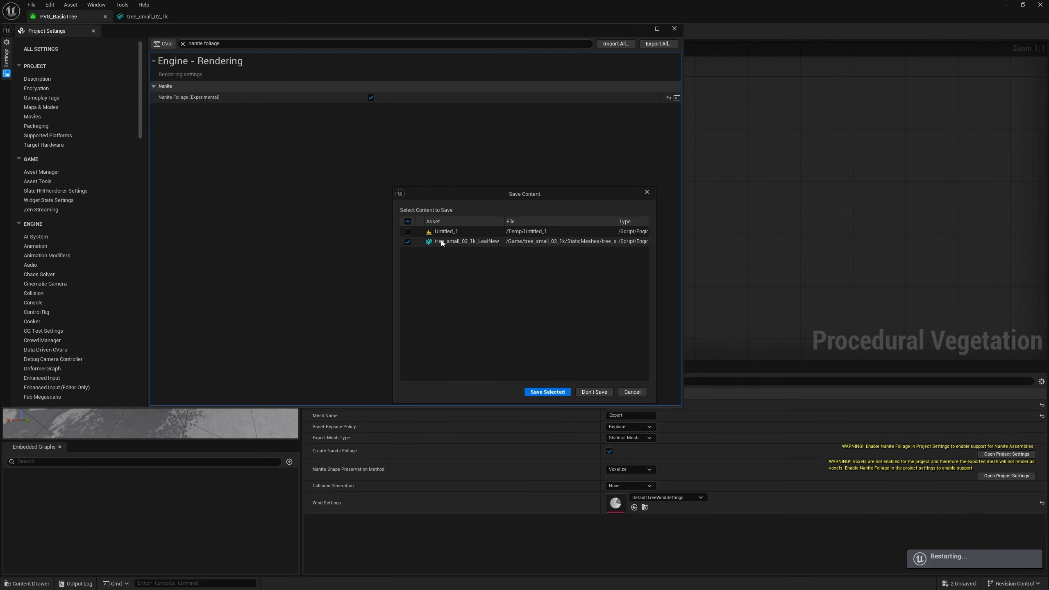
{"action": "left_click", "coordinate": [564, 393]}
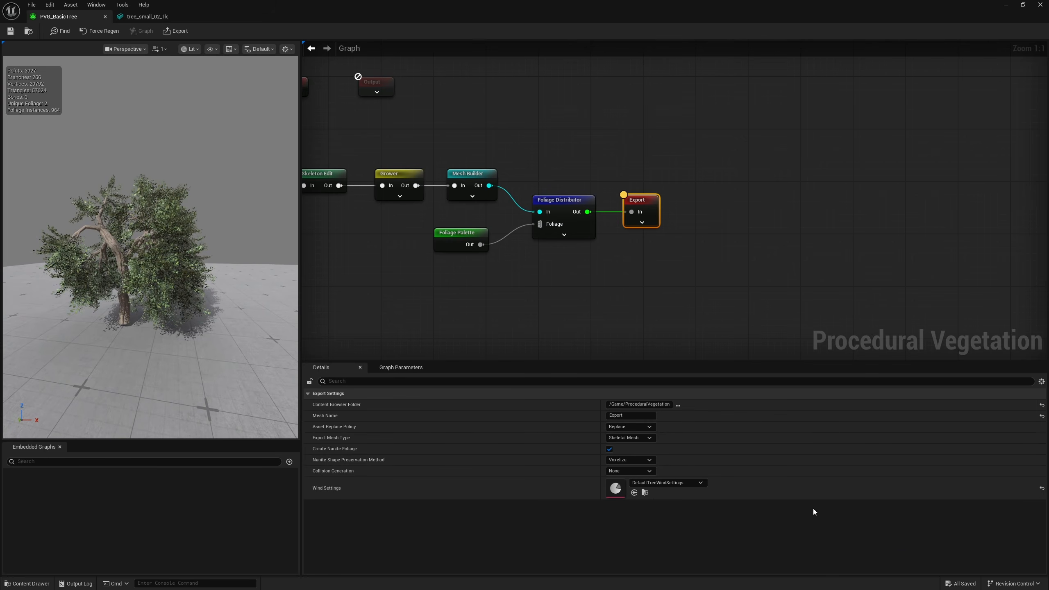
Create an ExportedTrees folder inside ProceduralVegetation and set it as the Export node's content browser folder
{"action": "left_click", "coordinate": [678, 405]}
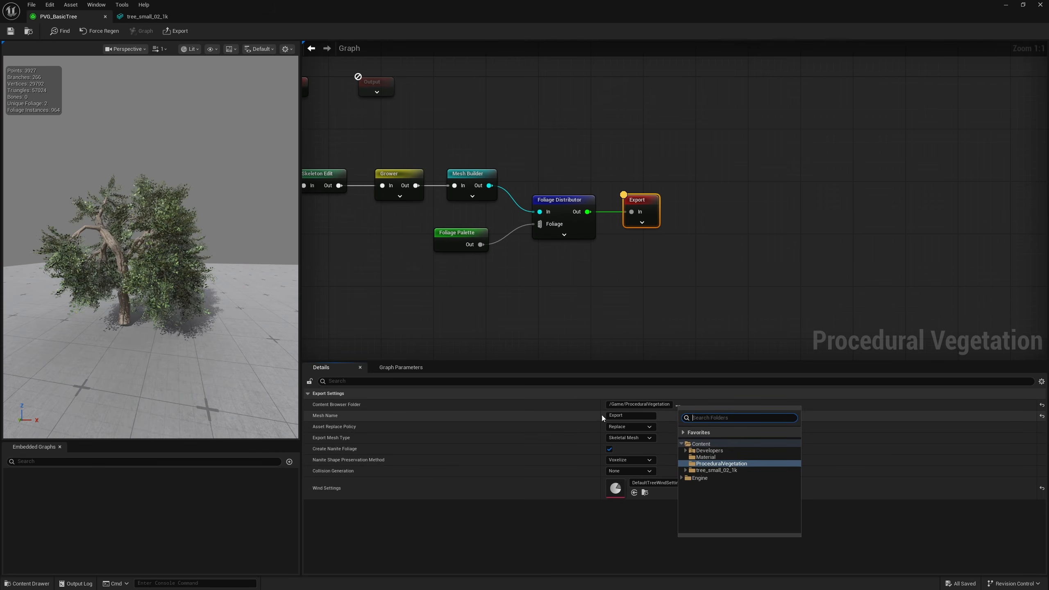
{"action": "left_click", "coordinate": [710, 463]}
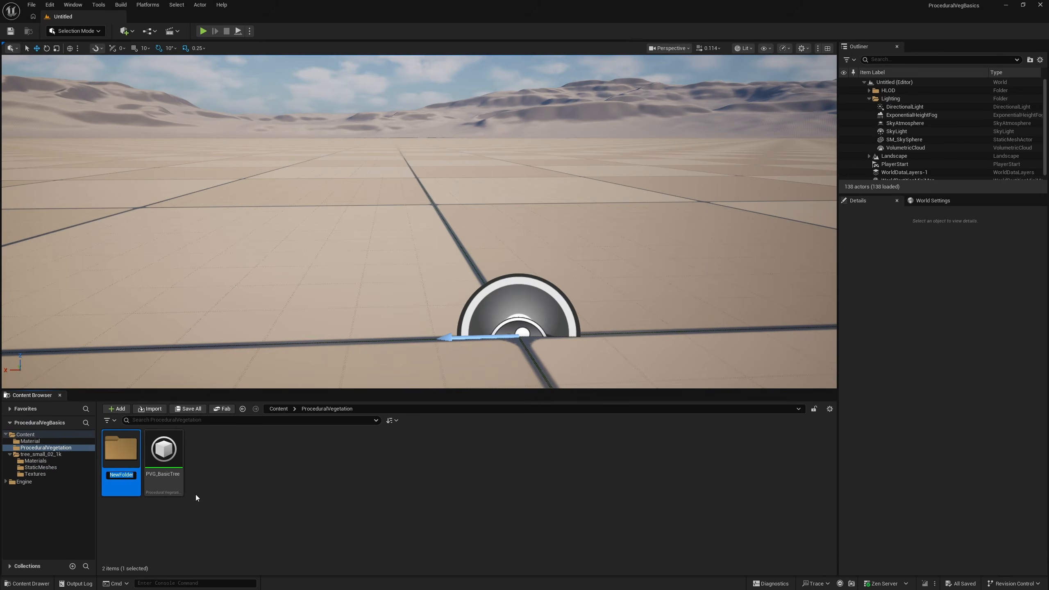
{"action": "type", "text": "ExportedTrees"}
{"action": "key", "text": "Return"}
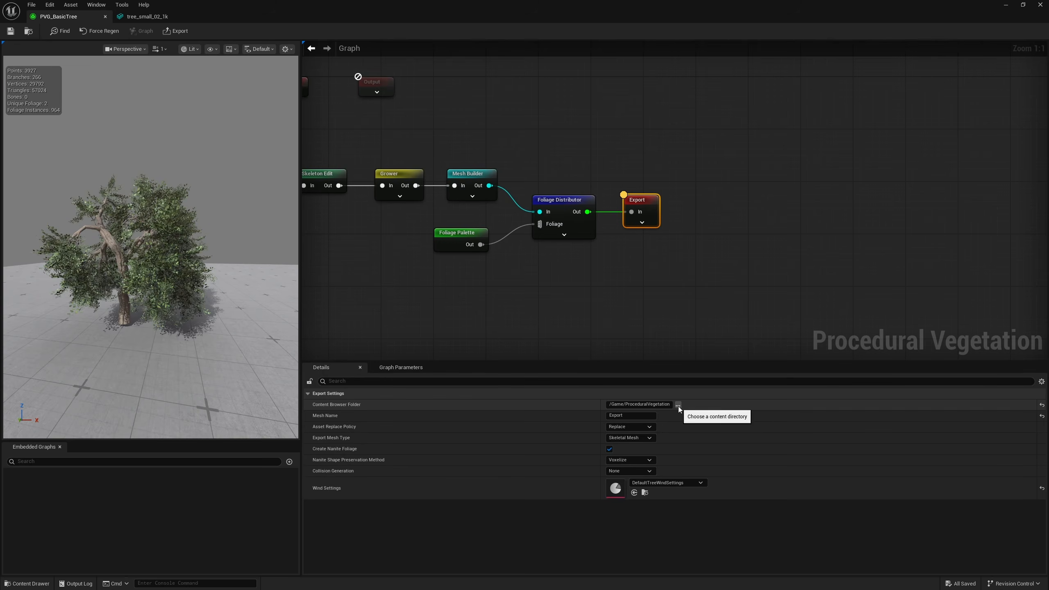
{"action": "left_click", "coordinate": [678, 405]}
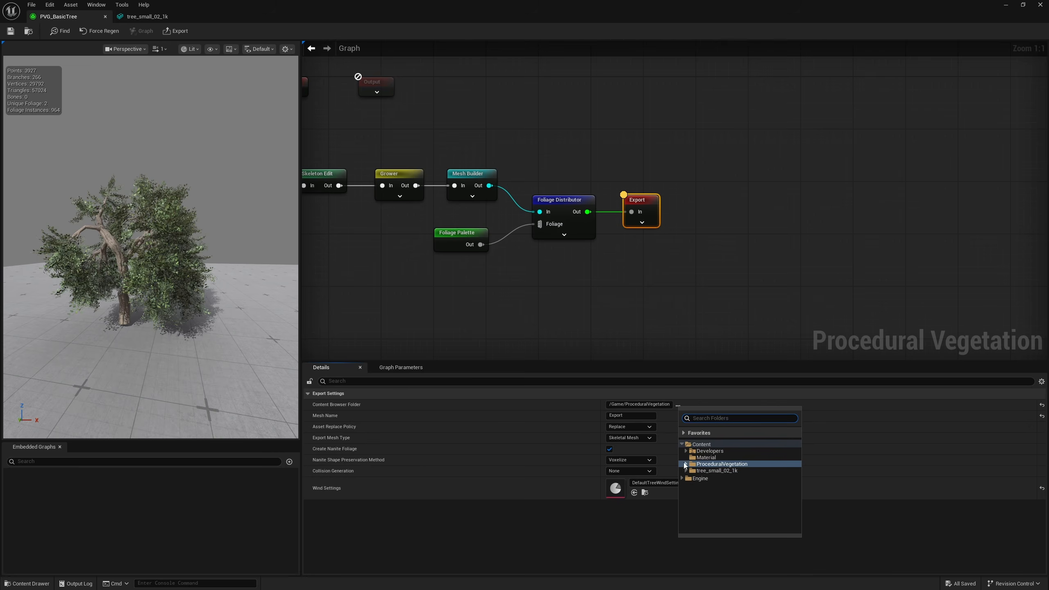
{"action": "left_click", "coordinate": [718, 471]}
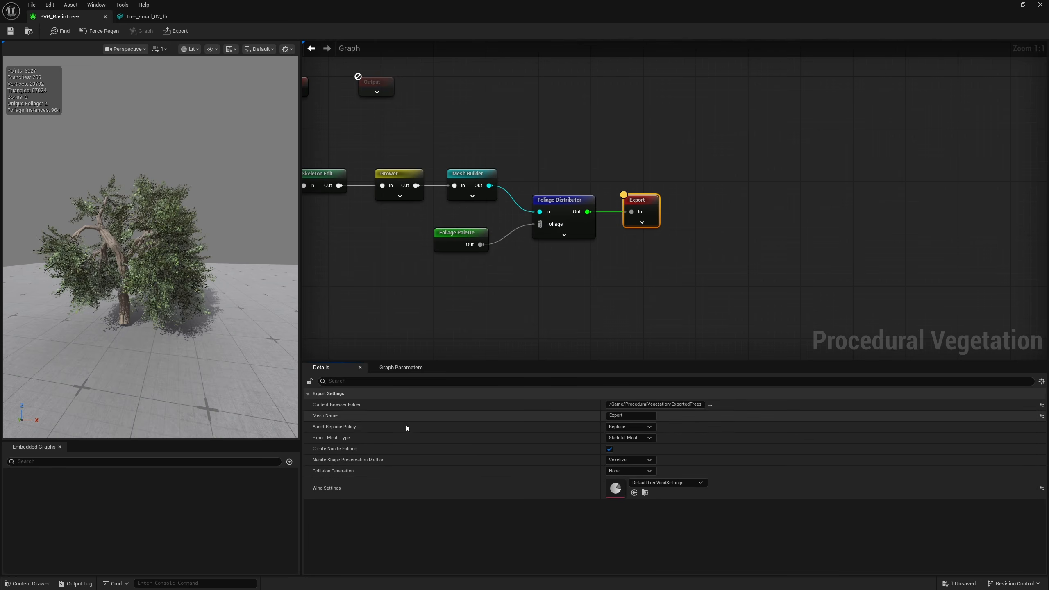
Set the Export node's mesh name to BasicTree and its Collision Generation to Trunk Only, and save the asset
{"action": "left_click", "coordinate": [622, 416]}
{"action": "type", "text": "BasicTree"}
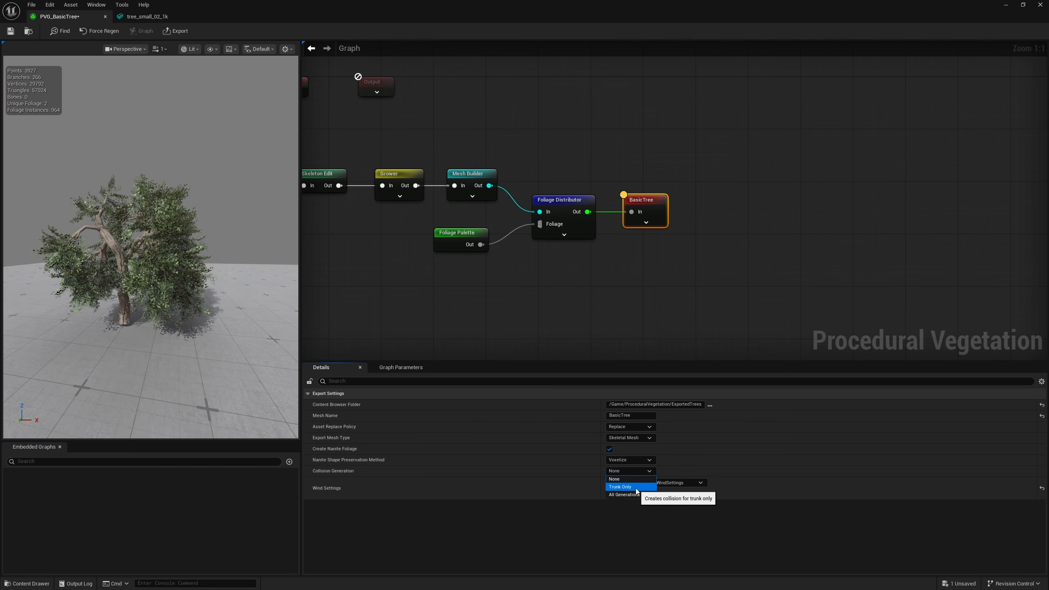
{"action": "left_click", "coordinate": [632, 487]}
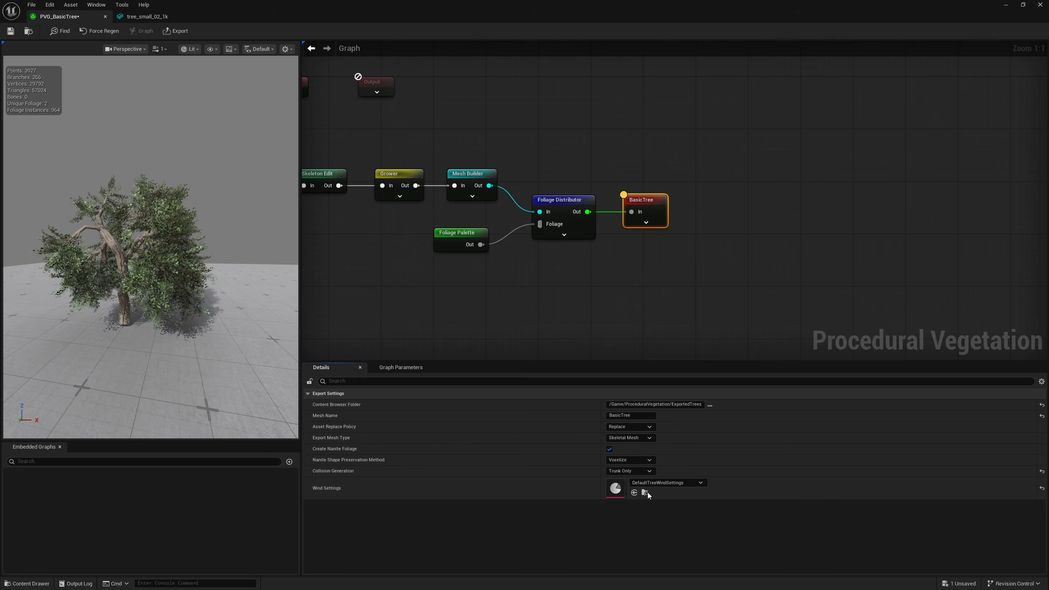
{"action": "key", "text": "ctrl+s"}
Export BasicTree as a skeletal mesh and save the exported mesh, physics and skeleton assets in ExportedTrees
{"action": "left_click", "coordinate": [175, 32]}
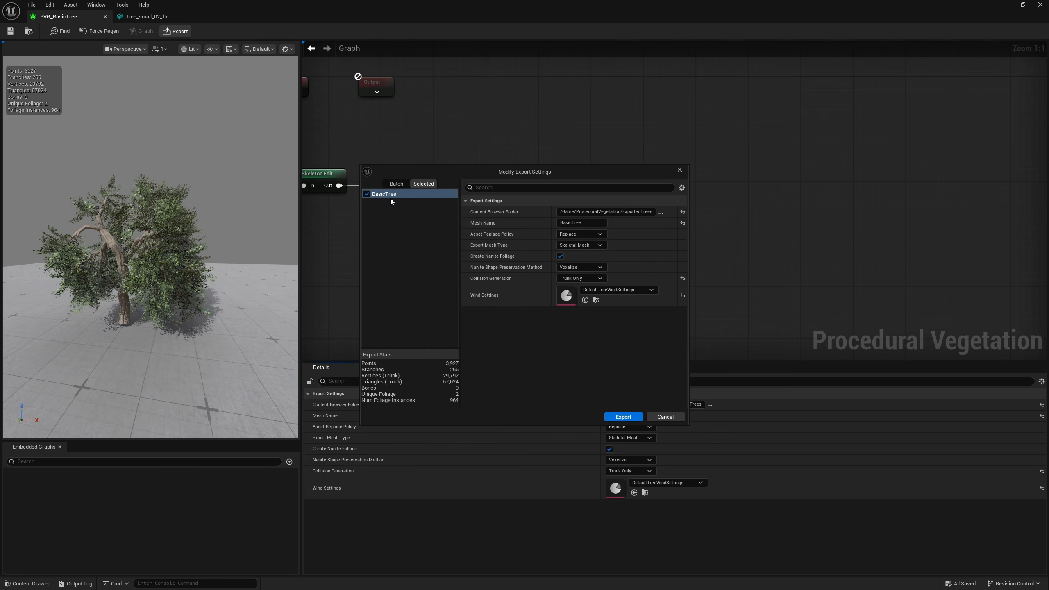
{"action": "left_click_drag", "start_coordinate": [512, 184], "coordinate": [507, 332]}
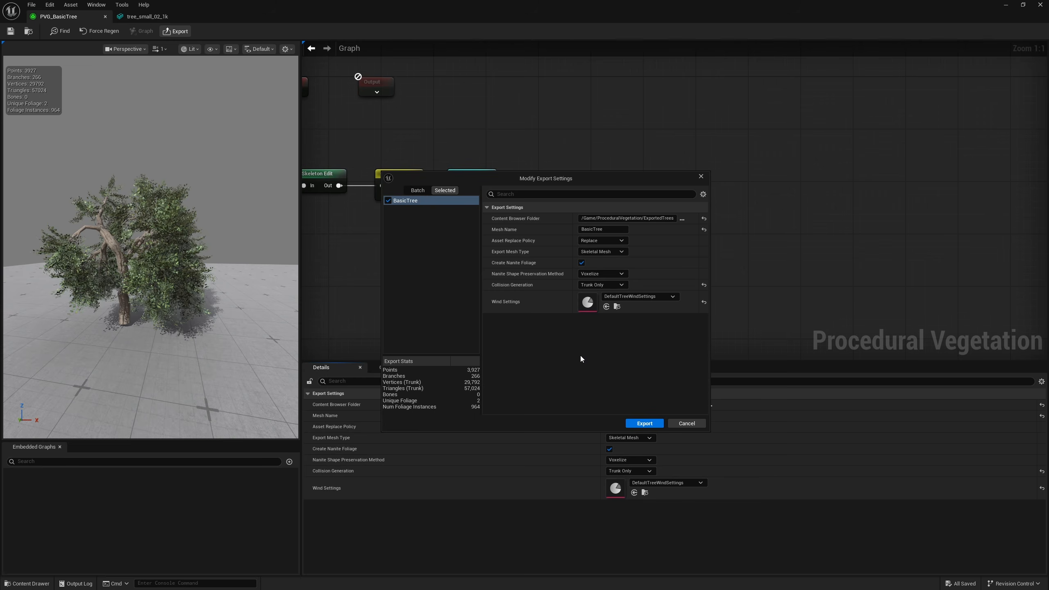
{"action": "left_click", "coordinate": [636, 424]}
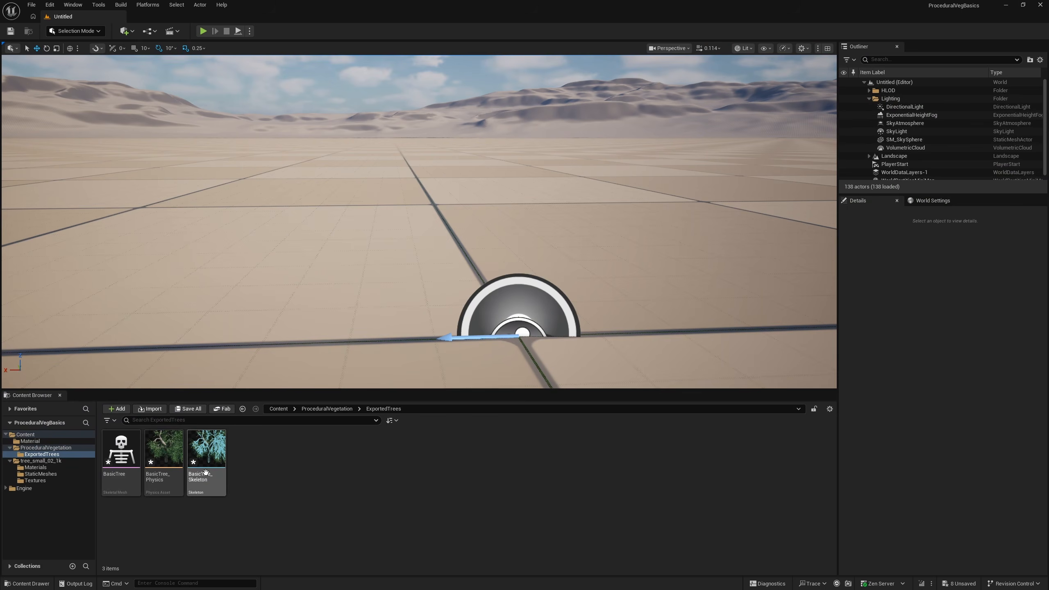
{"action": "left_click_drag", "start_coordinate": [285, 495], "coordinate": [115, 492]}
{"action": "key", "text": "ctrl+s"}
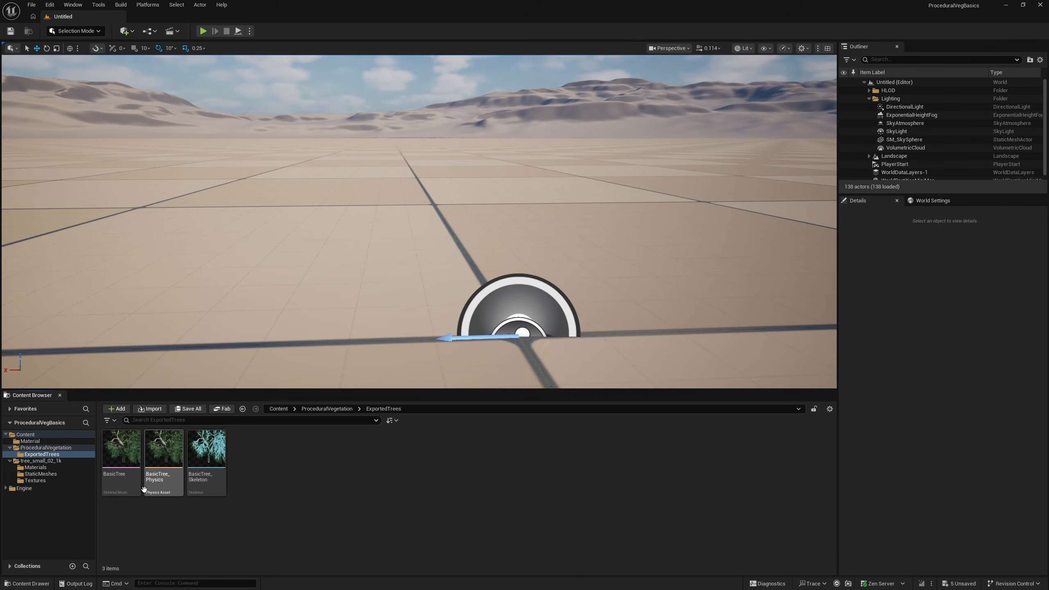
Create an Actor Blueprint named BP_BasicTree and move it into the ProceduralVegetation folder
{"action": "right_click", "coordinate": [253, 486]}
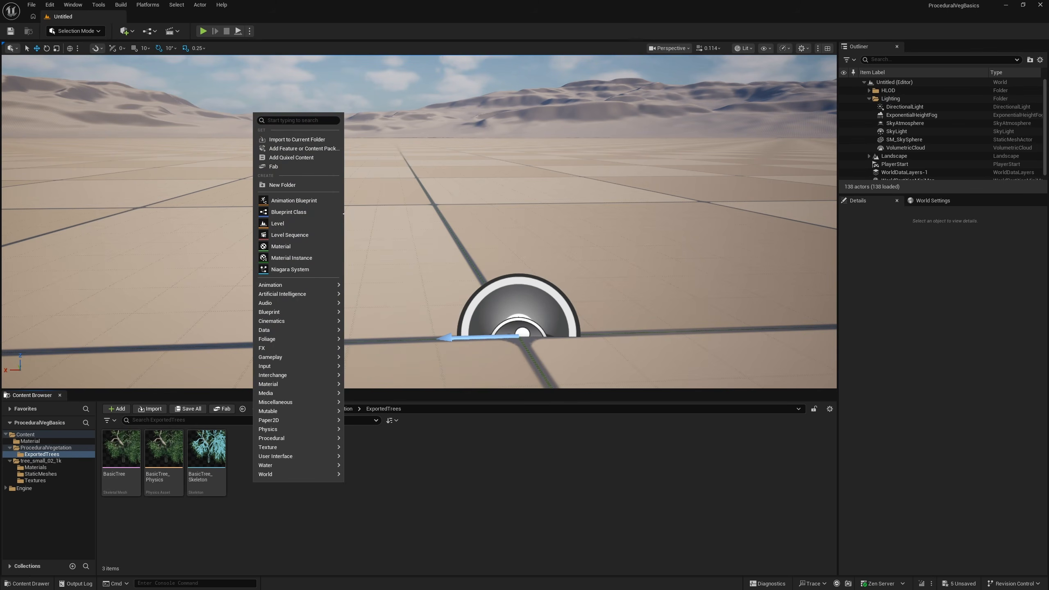
{"action": "left_click", "coordinate": [323, 213]}
{"action": "left_click", "coordinate": [447, 241]}
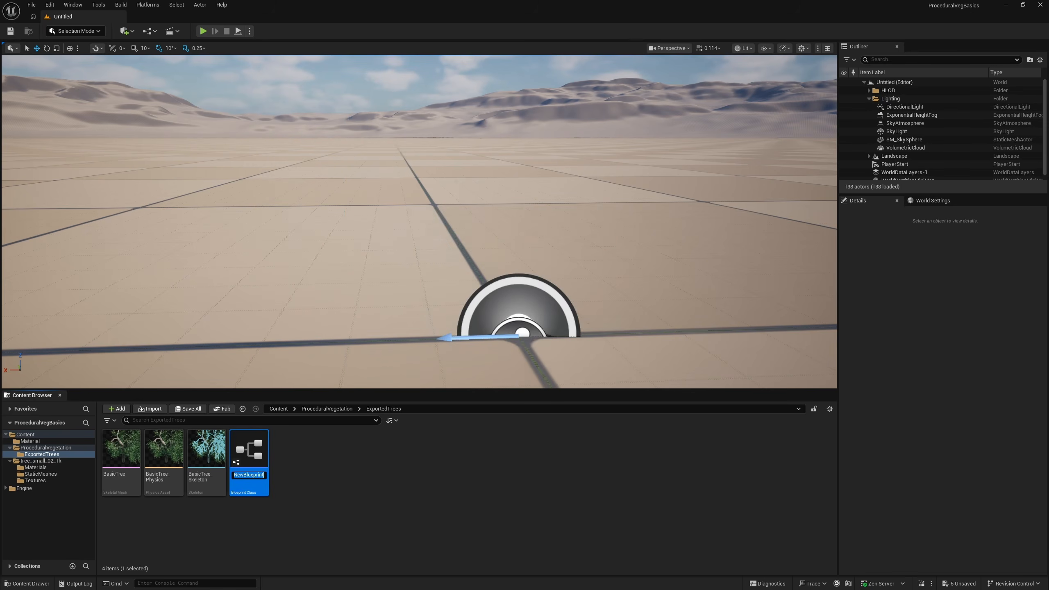
{"action": "type", "text": "BP_BasicT"}
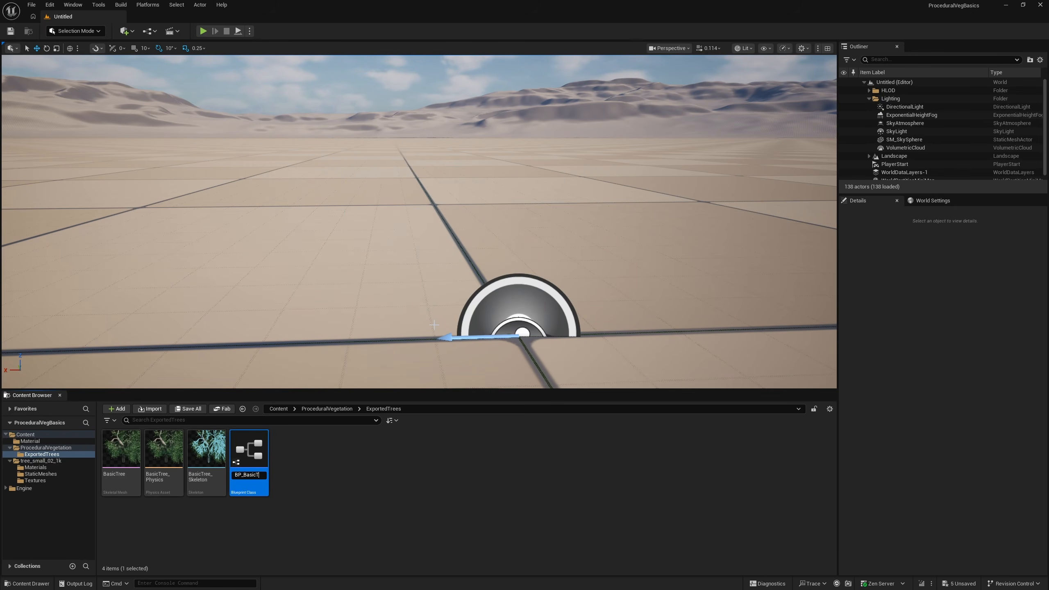
{"action": "type", "text": "ree"}
{"action": "left_click_drag", "start_coordinate": [249, 452], "coordinate": [43, 448]}
{"action": "left_click", "coordinate": [39, 449]}
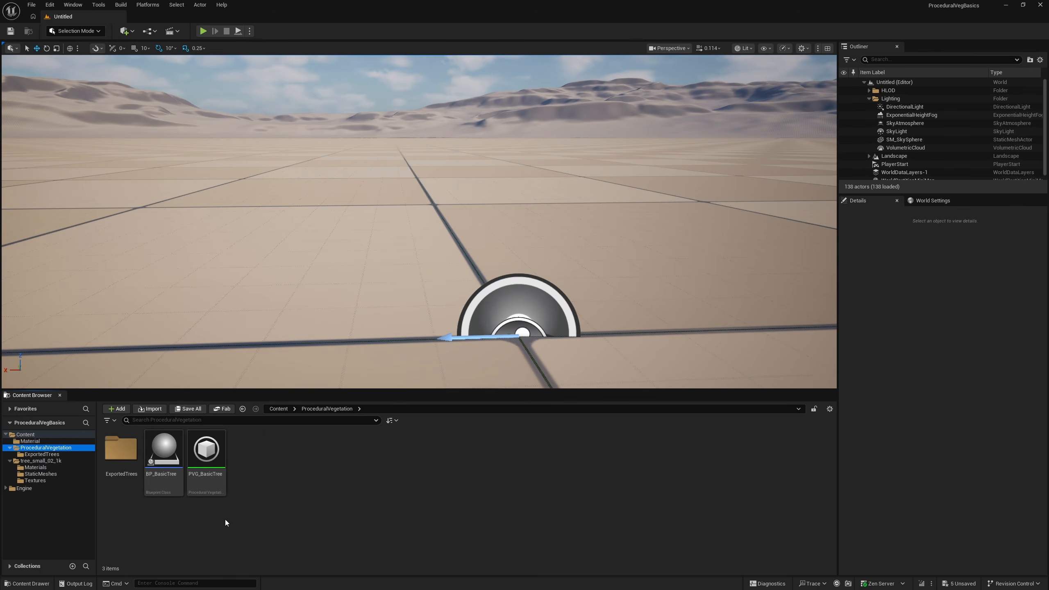
Open the BP_BasicTree Blueprint and add an Instanced Skinned Mesh component with its default name
{"action": "double_click", "coordinate": [163, 494]}
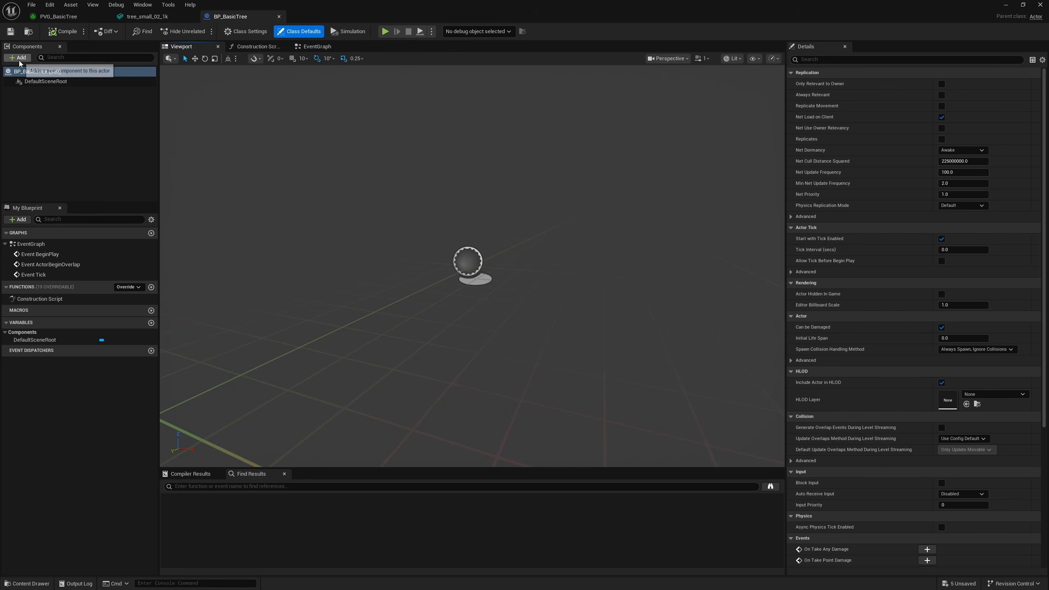
{"action": "left_click", "coordinate": [20, 57]}
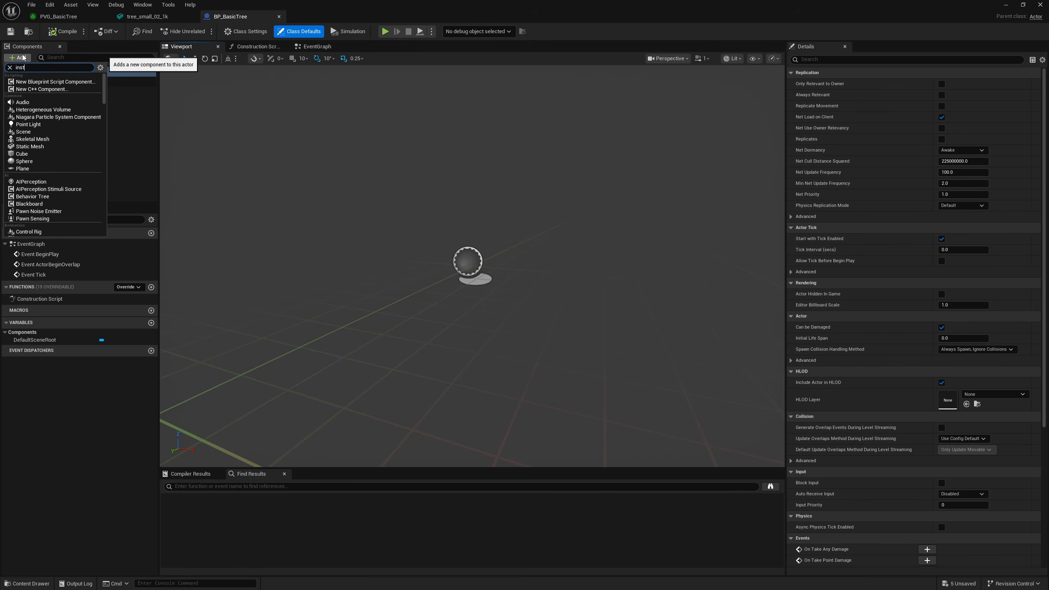
{"action": "type", "text": "instanced skinn"}
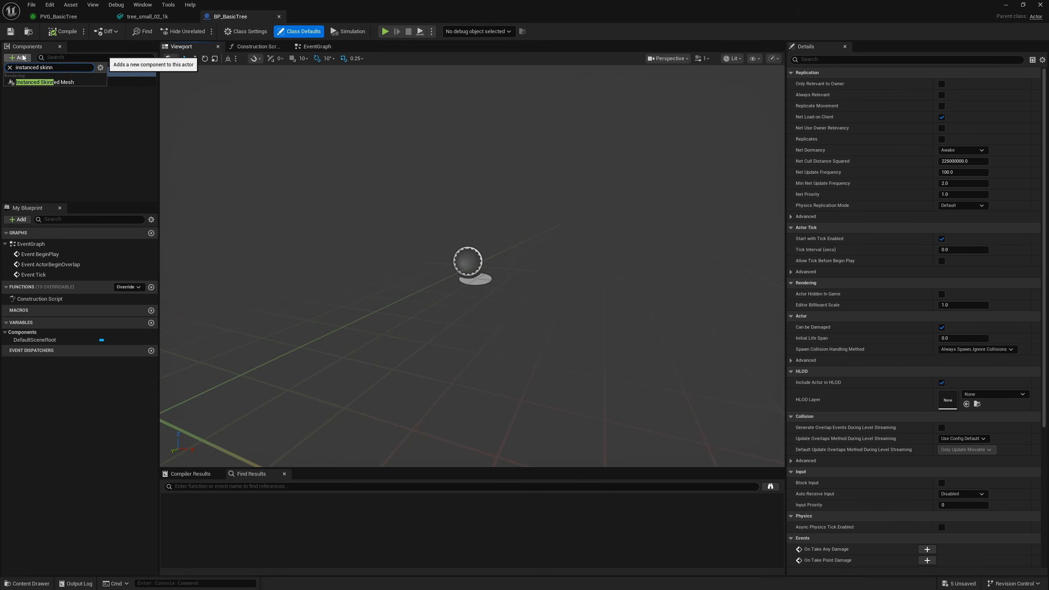
{"action": "left_click", "coordinate": [64, 84]}
{"action": "left_click", "coordinate": [101, 94]}
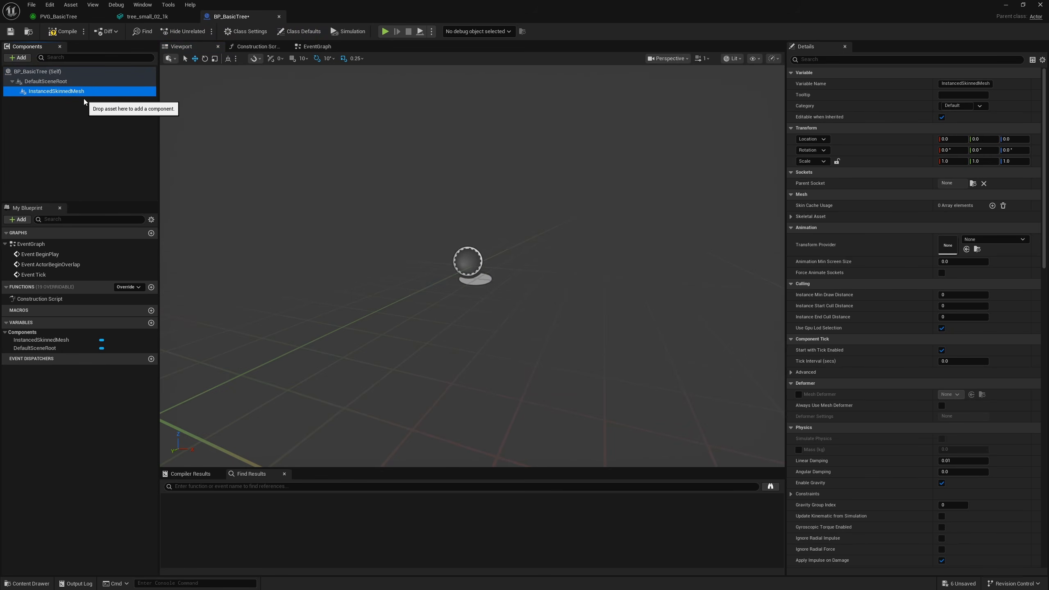
Assign BasicTree as the component's Skeletal Mesh and Wind_TransformProvider as its Transform Provider
{"action": "left_click", "coordinate": [793, 216]}
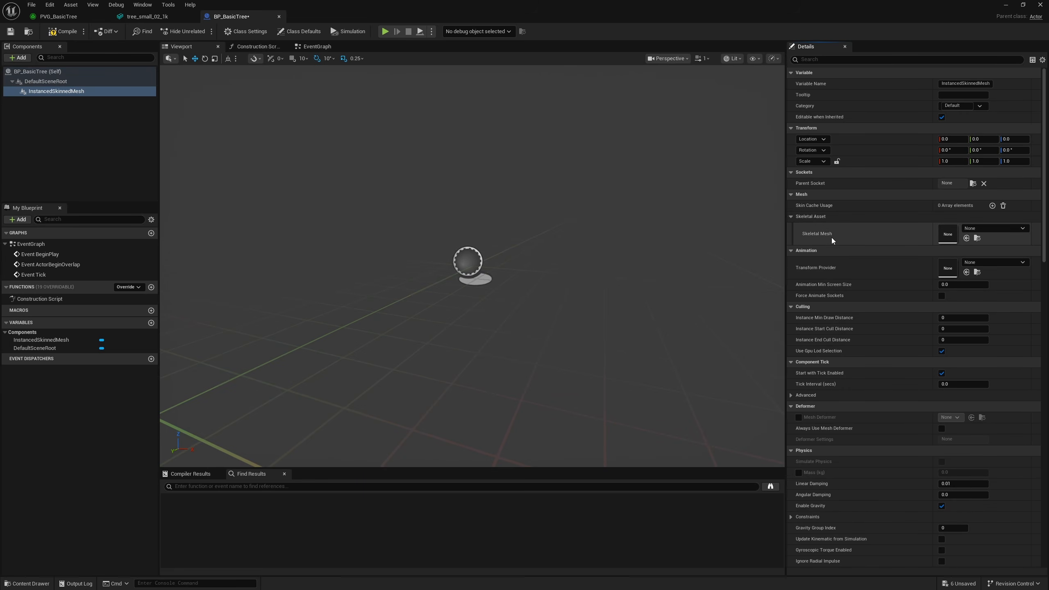
{"action": "left_click", "coordinate": [1014, 228]}
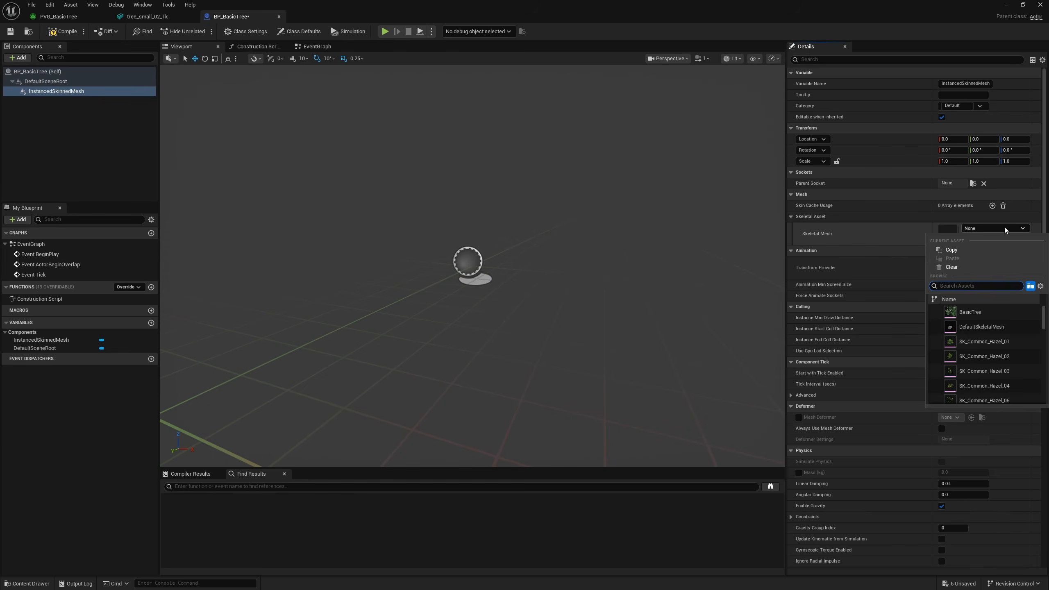
{"action": "left_click", "coordinate": [973, 312]}
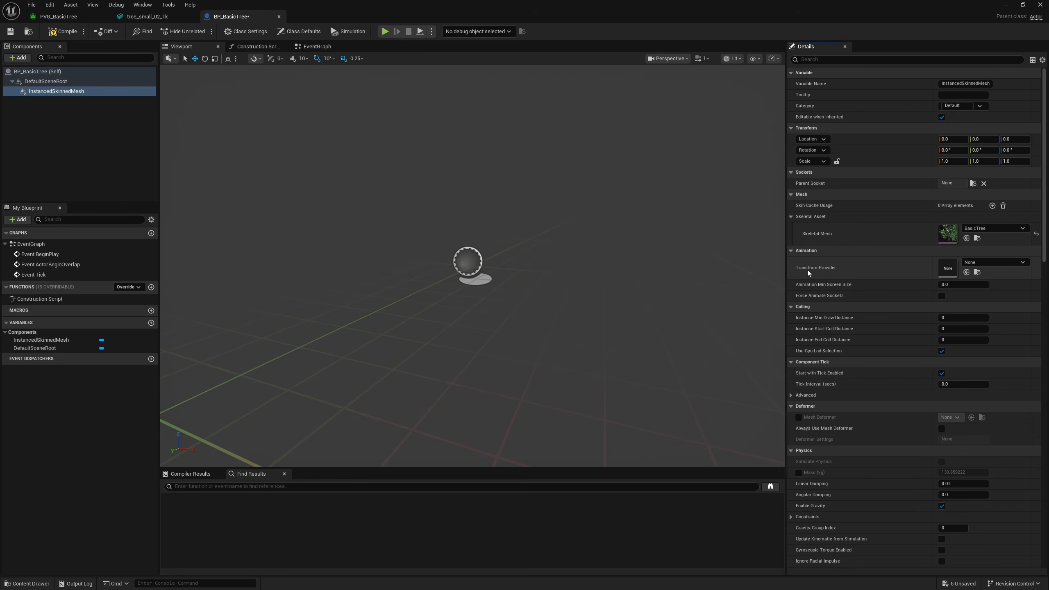
{"action": "left_click", "coordinate": [983, 265]}
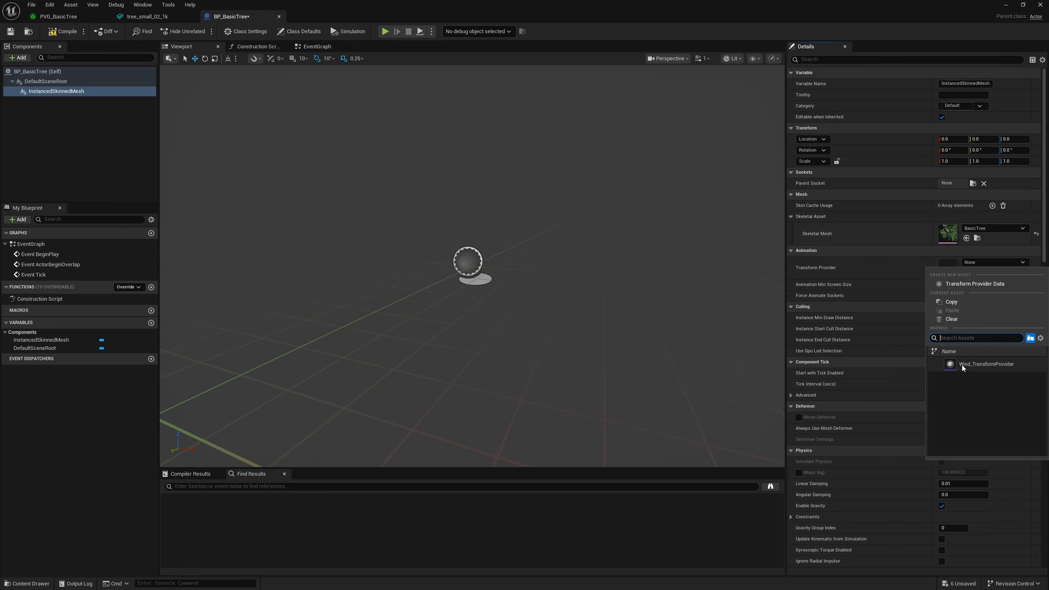
{"action": "left_click", "coordinate": [975, 365]}
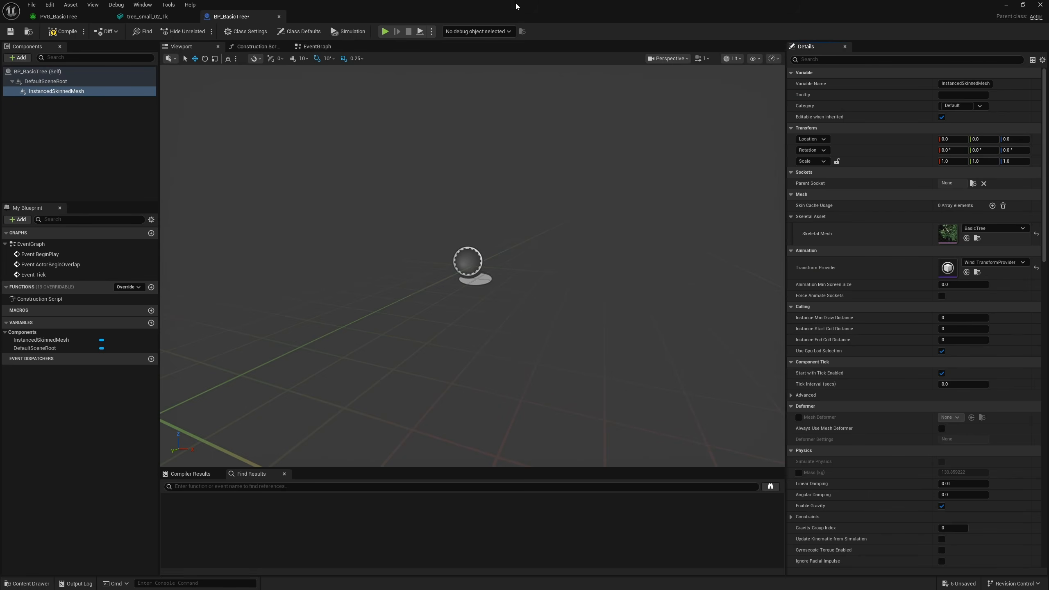
Filter the component's properties by "instance" and add one element to the Instances array
{"action": "type", "text": "tance"}
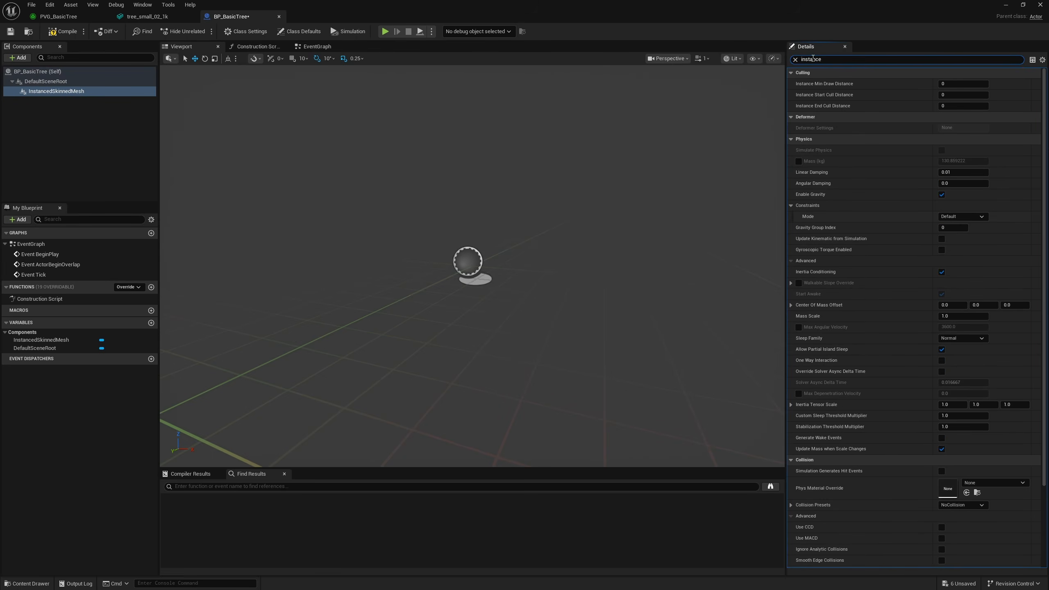
{"action": "scroll", "coordinate": [874, 253], "scroll_direction": "down", "scroll_amount": 5}
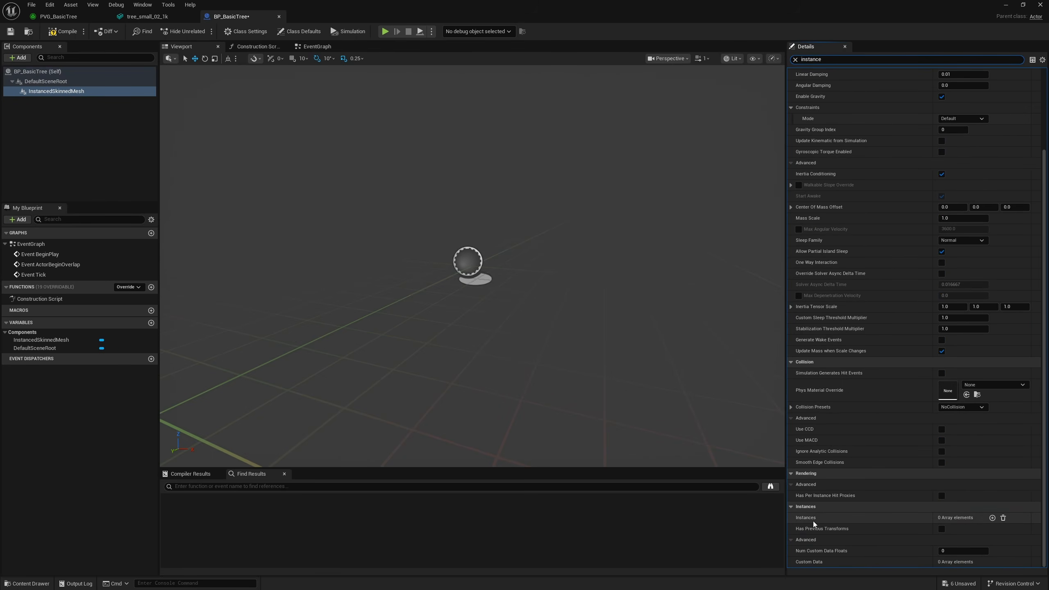
{"action": "left_click", "coordinate": [992, 518]}
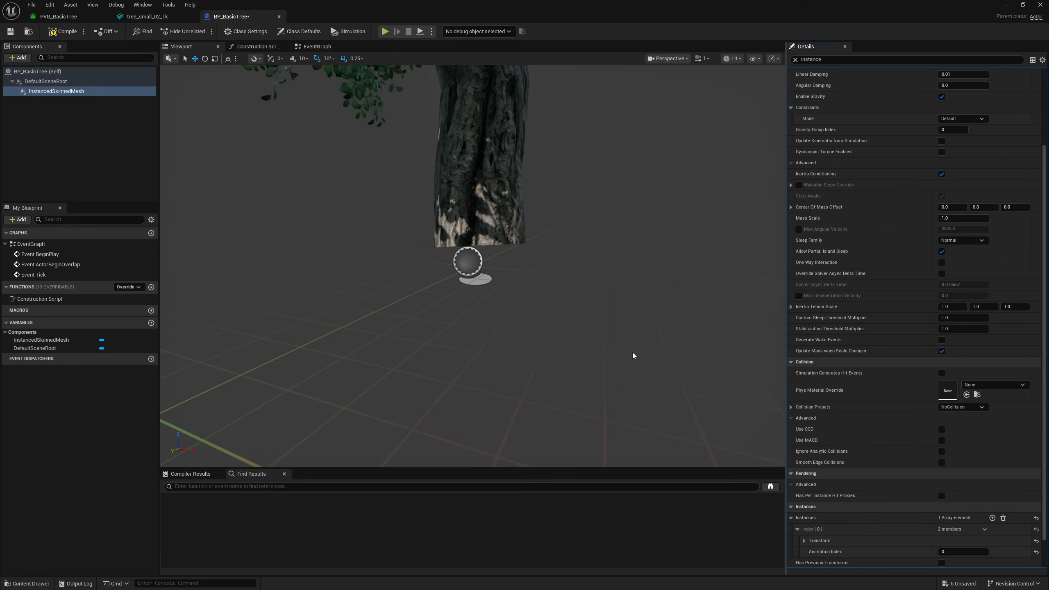
Examine the tree in the Blueprint viewport from several distances and angles
{"action": "scroll", "coordinate": [592, 281], "scroll_direction": "down", "scroll_amount": 3}
{"action": "scroll", "coordinate": [591, 282], "scroll_direction": "down", "scroll_amount": 3}
{"action": "right_click_drag", "start_coordinate": [591, 282], "coordinate": [618, 276]}
{"action": "scroll", "coordinate": [591, 282], "scroll_direction": "down", "scroll_amount": 8}
{"action": "key", "text": "w"}
{"action": "key", "text": "a"}
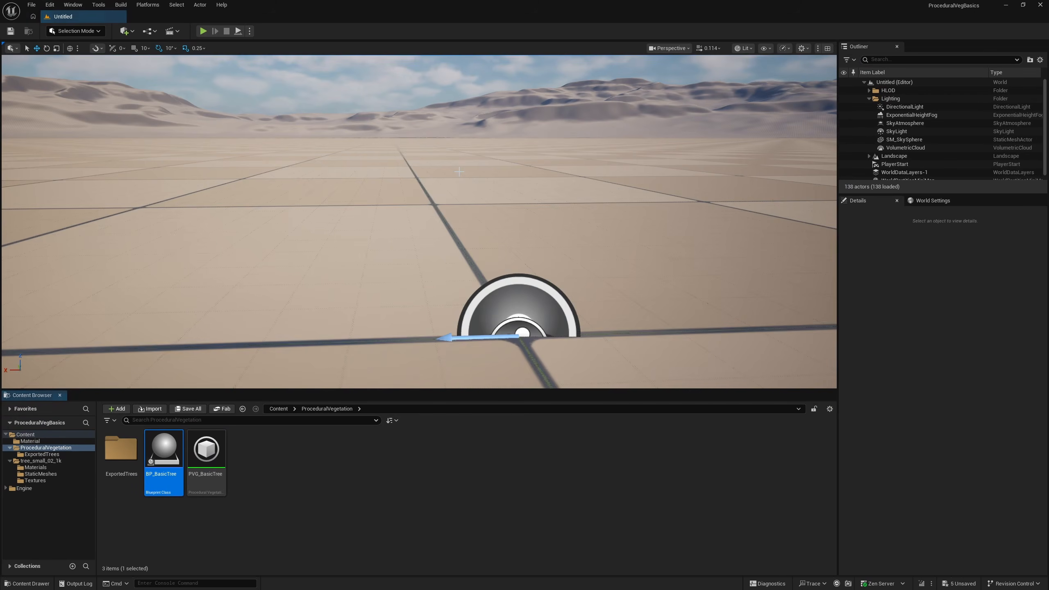
Place BP_BasicTree in the level and examine its wind movement in a full-screen game view from several sides
{"action": "right_click_drag", "start_coordinate": [426, 264], "coordinate": [57, 202]}
{"action": "key", "text": "s"}
{"action": "key", "text": "a"}
{"action": "key", "text": "g"}
{"action": "key", "text": "F11"}
{"action": "key", "text": "d"}
{"action": "key", "text": "q"}
{"action": "key", "text": "w"}
{"action": "key", "text": "e"}
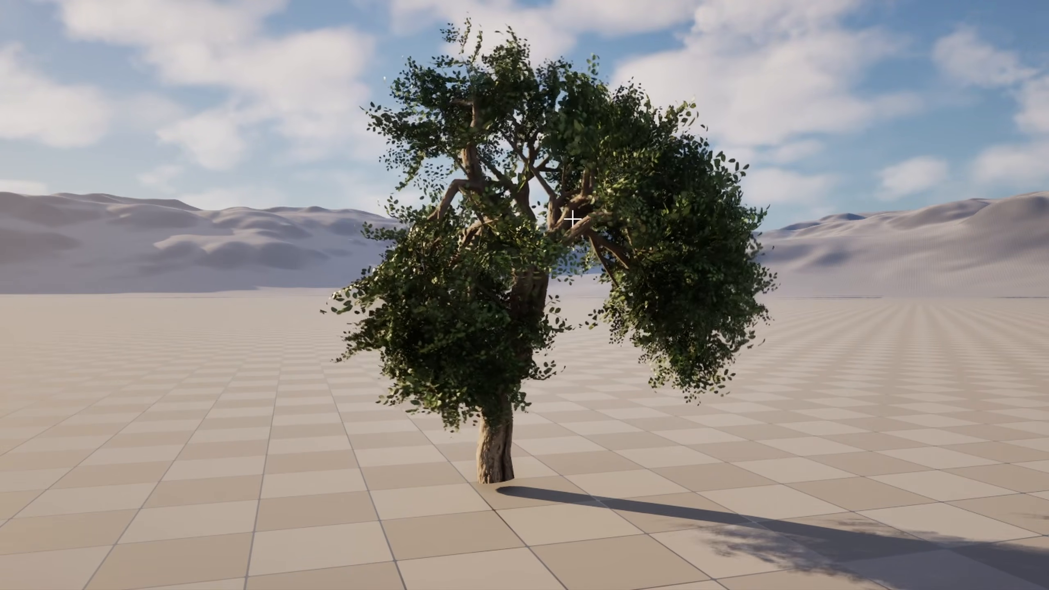
{"action": "key", "text": "a"}
{"action": "right_click_drag", "start_coordinate": [573, 218], "coordinate": [772, 214]}
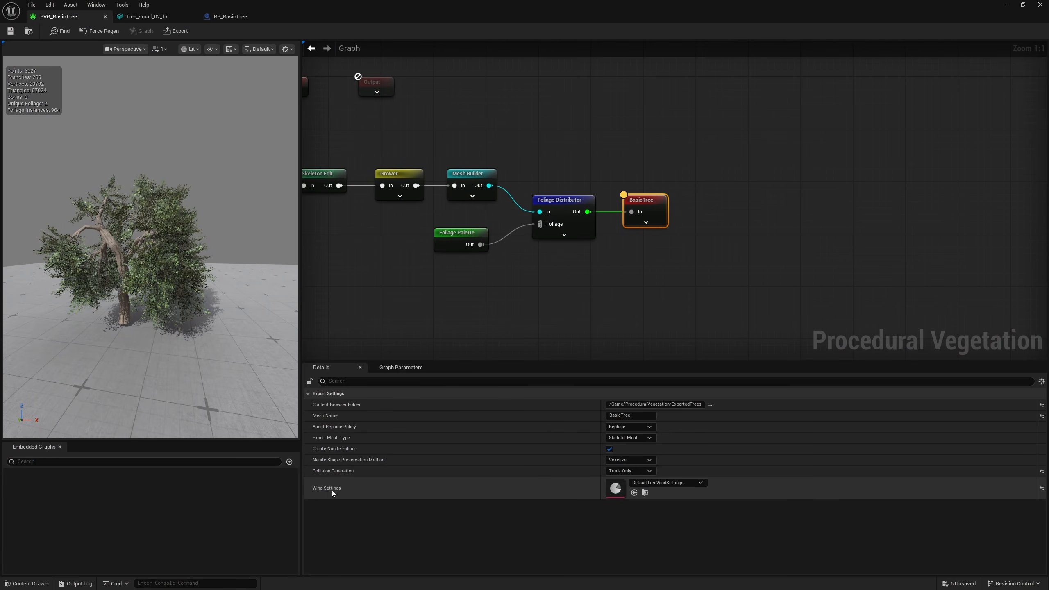
Locate the DefaultTreeWindSettings asset from the BasicTree output's Wind Settings and copy it into the ProceduralVegetation folder
{"action": "left_click", "coordinate": [645, 493]}
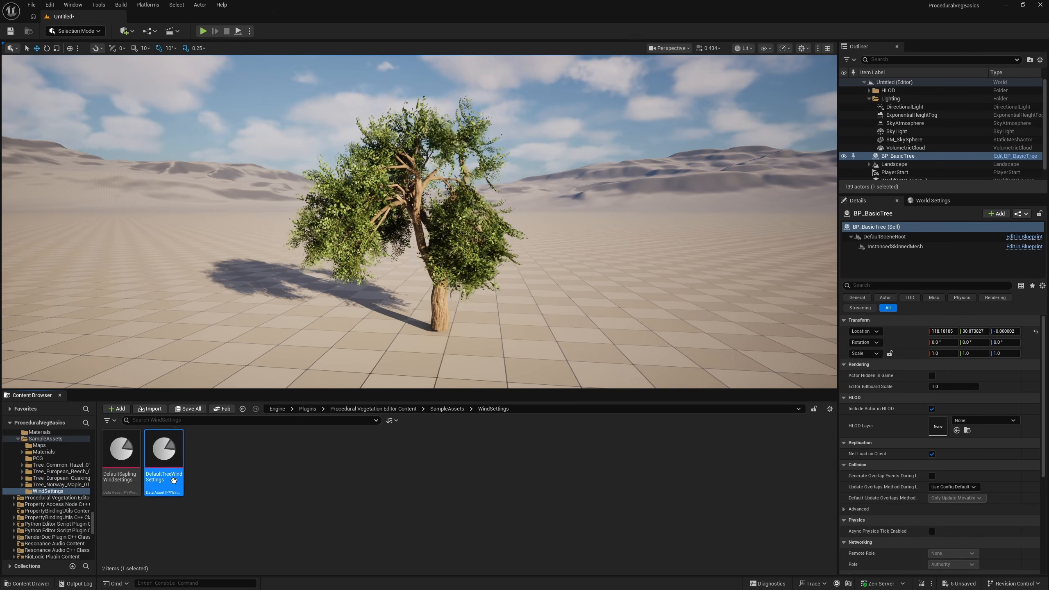
{"action": "left_click_drag", "start_coordinate": [94, 520], "coordinate": [99, 415]}
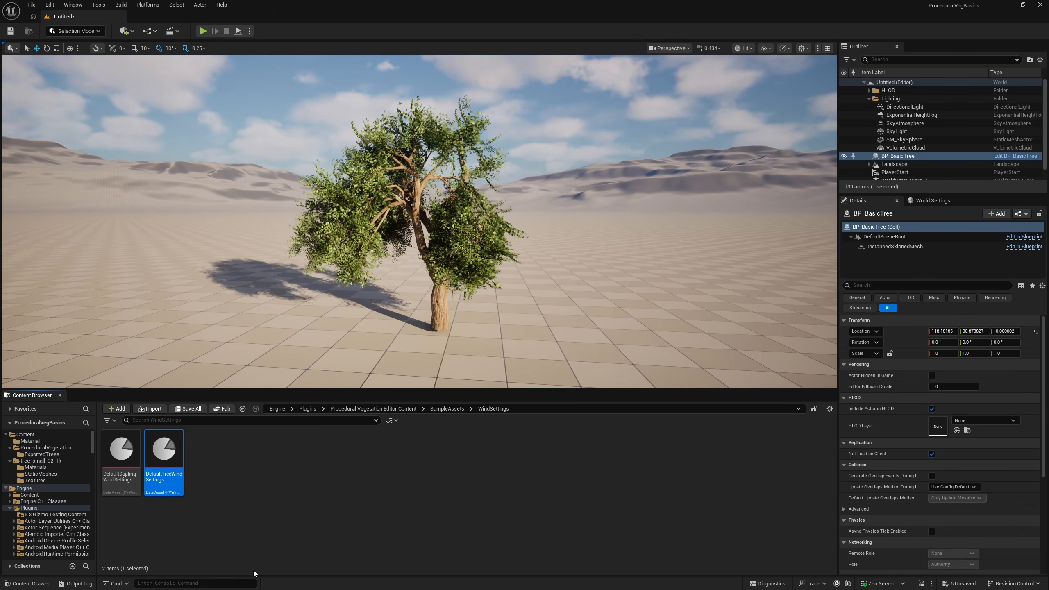
{"action": "left_click_drag", "start_coordinate": [164, 450], "coordinate": [53, 447]}
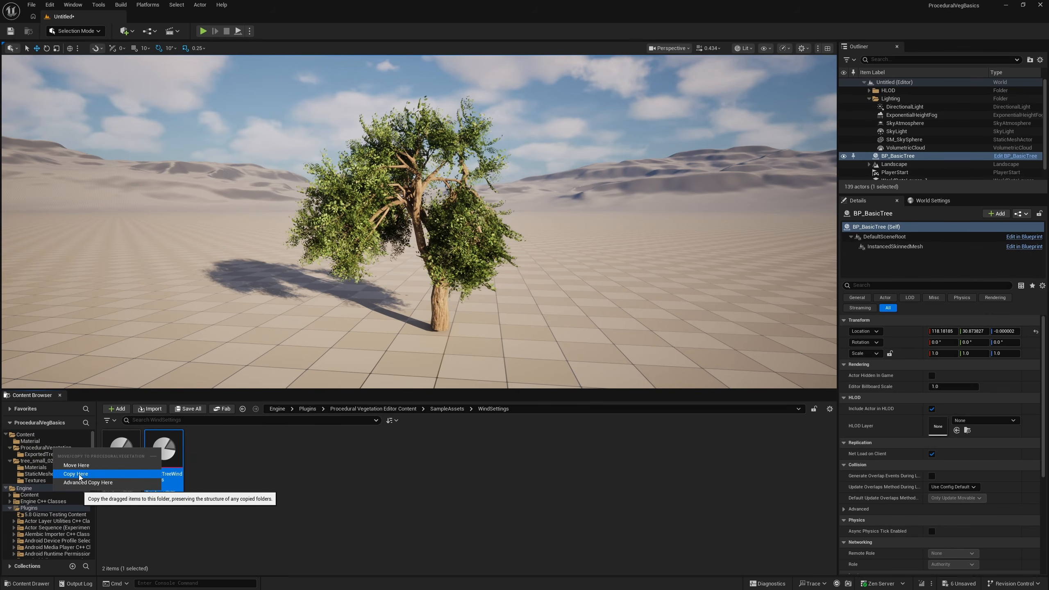
{"action": "left_click", "coordinate": [81, 477]}
Rename the copied wind settings asset as CustomTreeWindSettings
{"action": "left_click", "coordinate": [209, 491]}
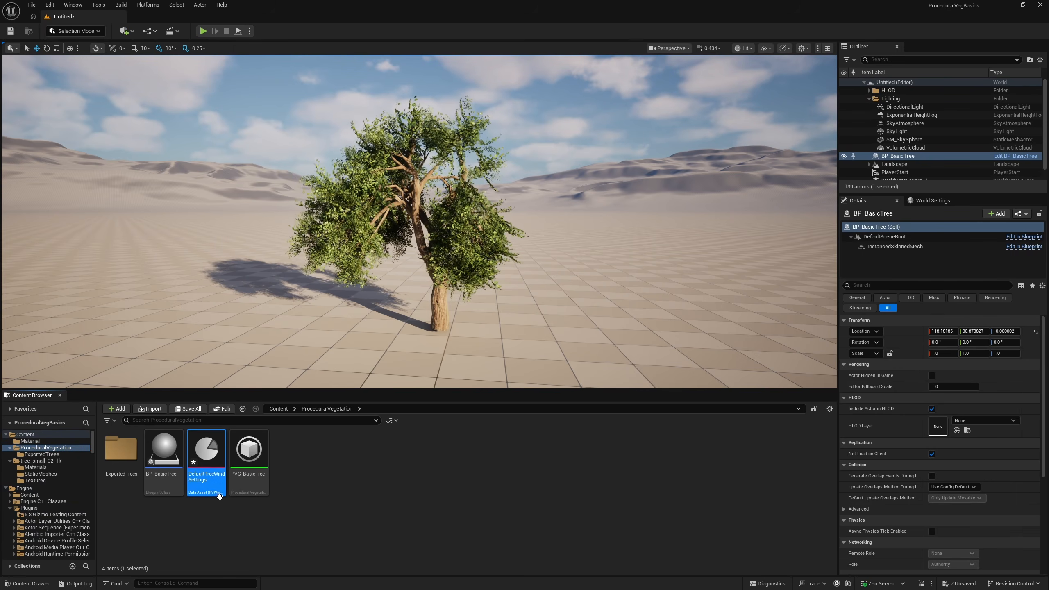
{"action": "key", "text": "F2"}
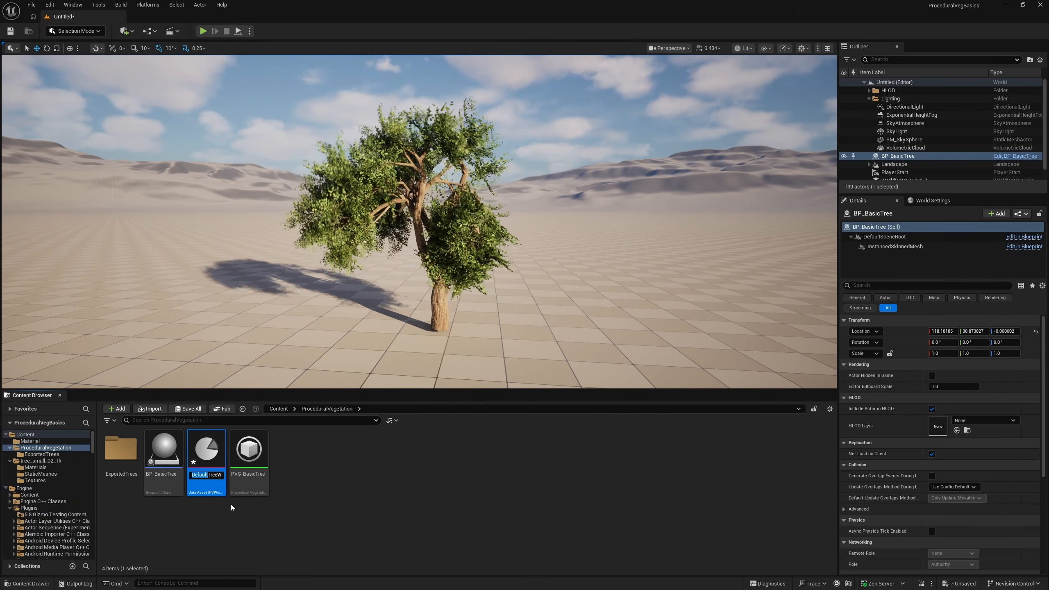
{"action": "key", "text": "shift+Right"}
{"action": "key", "text": "shift+Right"}
{"action": "key", "text": "shift+Right"}
{"action": "key", "text": "shift+Right"}
{"action": "key", "text": "shift+Right"}
{"action": "key", "text": "shift+Right"}
{"action": "key", "text": "shift+Right"}
{"action": "type", "text": "Custom"}
{"action": "key", "text": "Return"}
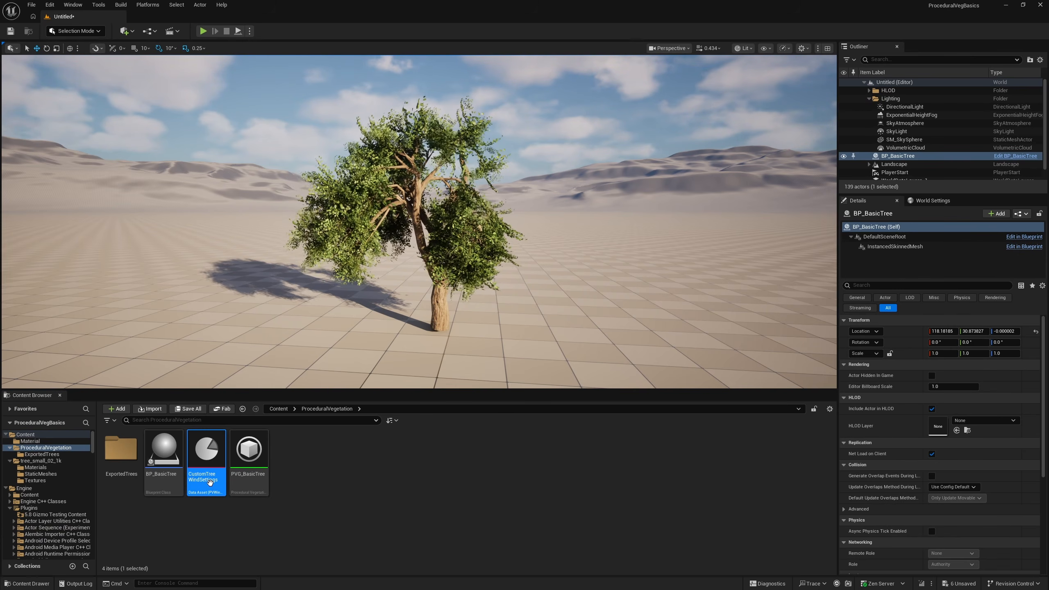
Open CustomTreeWindSettings, enable Overwrite Existing, and edit the Influence of the trunk's simulation group
{"action": "double_click", "coordinate": [207, 471]}
{"action": "left_click", "coordinate": [5, 104]}
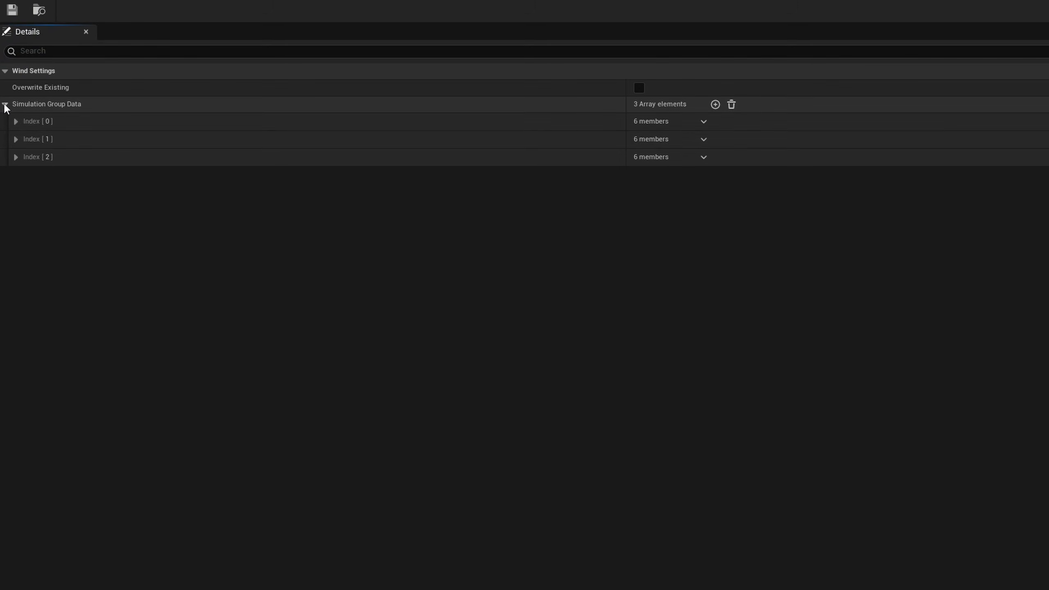
{"action": "left_click", "coordinate": [15, 139]}
{"action": "left_click", "coordinate": [15, 121]}
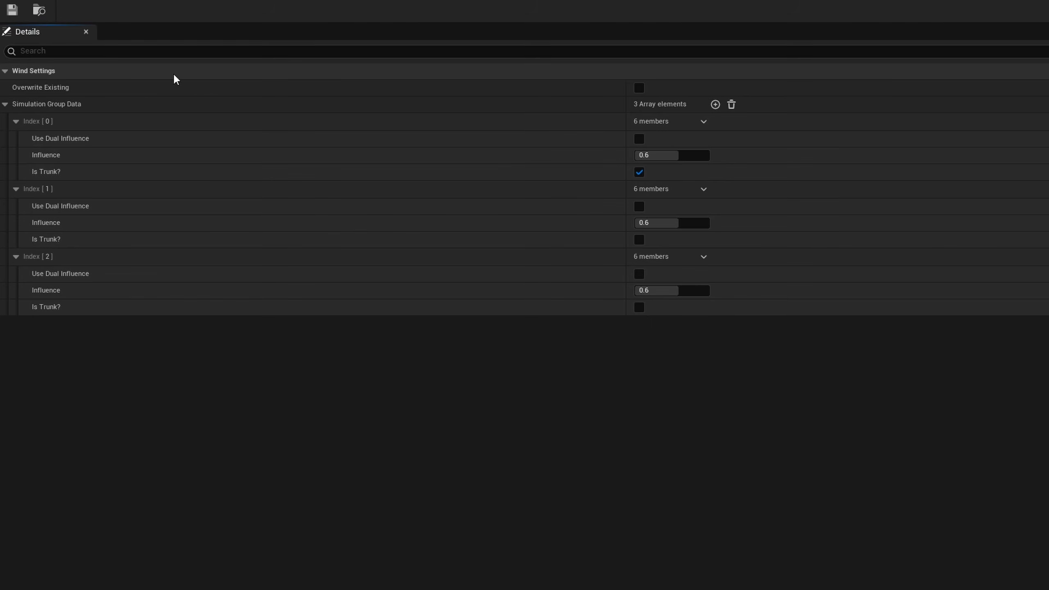
{"action": "left_click", "coordinate": [639, 88]}
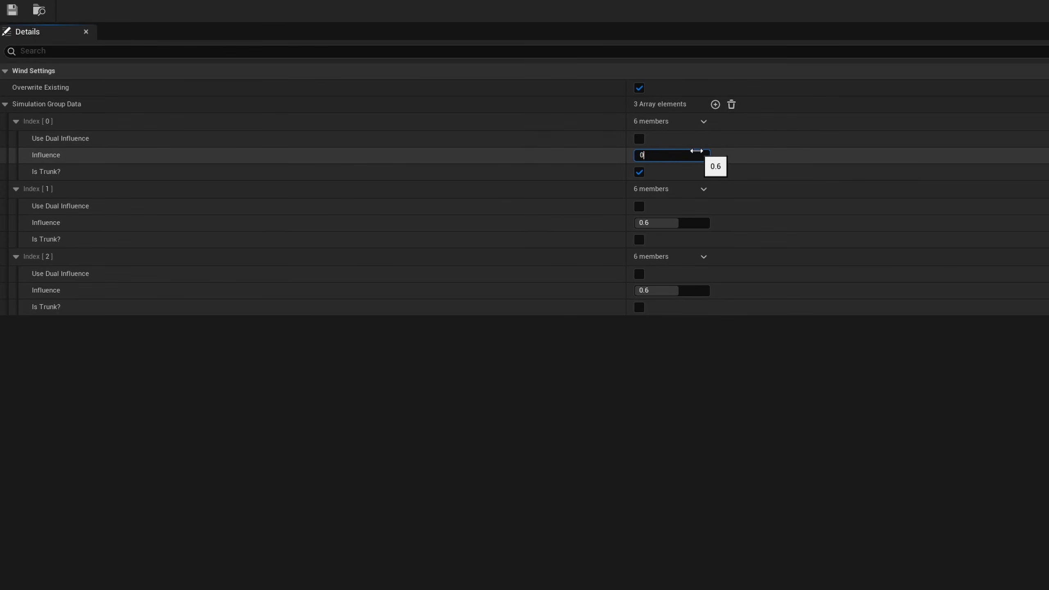
{"action": "left_click", "coordinate": [612, 166]}
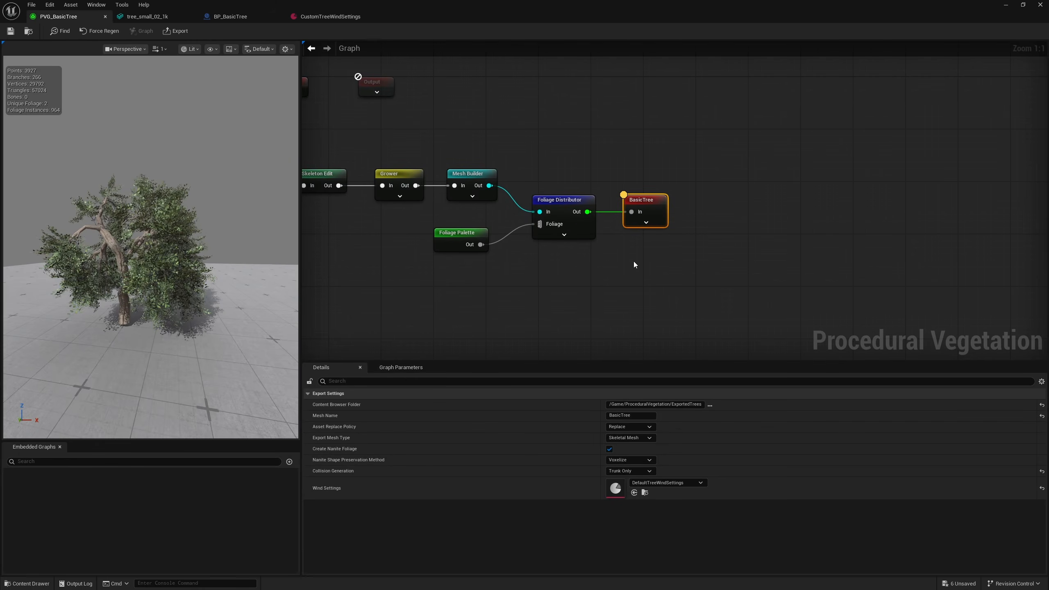
Assign CustomTreeWindSettings as the Wind Settings of the BasicTree output node
{"action": "left_click", "coordinate": [633, 493]}
{"action": "left_click_drag", "start_coordinate": [511, 6], "coordinate": [1048, 309]}
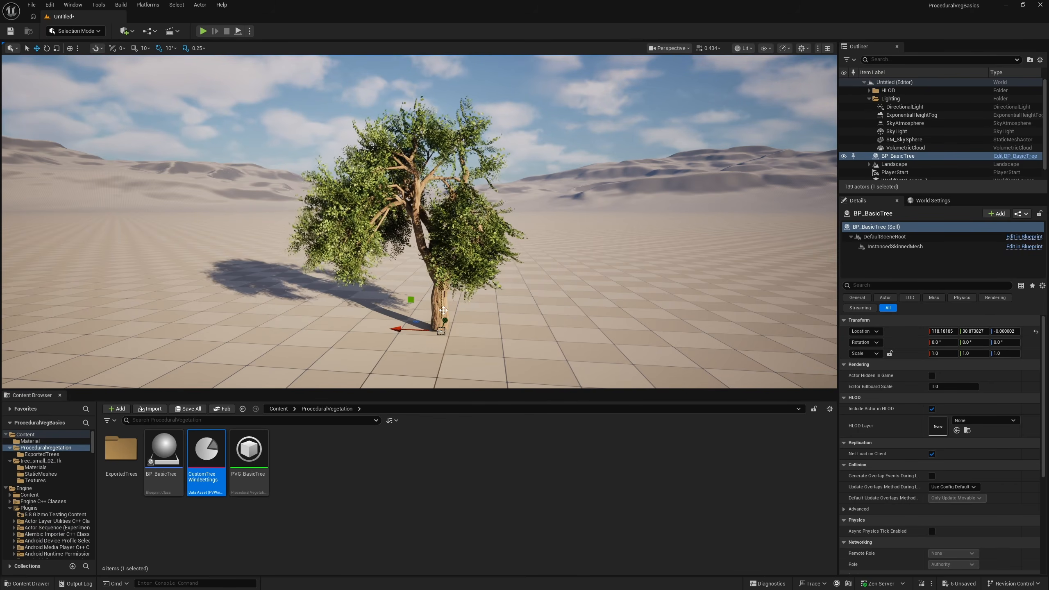
Delete the placed tree from the level and create a new level from the Basic template
{"action": "key", "text": "Delete"}
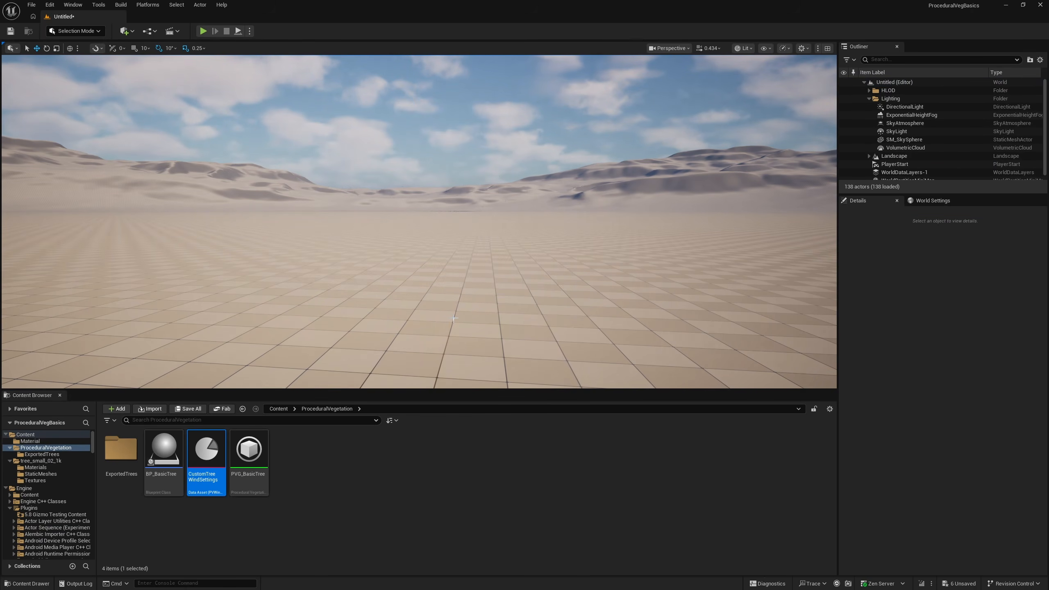
{"action": "key", "text": "ctrl+n"}
{"action": "left_click", "coordinate": [536, 269]}
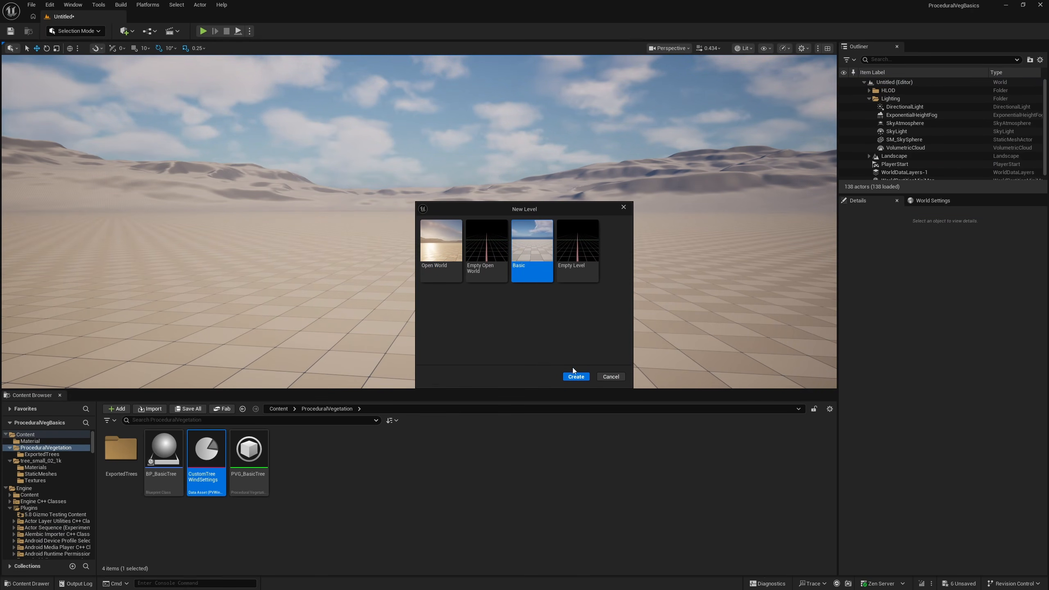
{"action": "left_click", "coordinate": [578, 377]}
{"action": "left_click", "coordinate": [595, 390]}
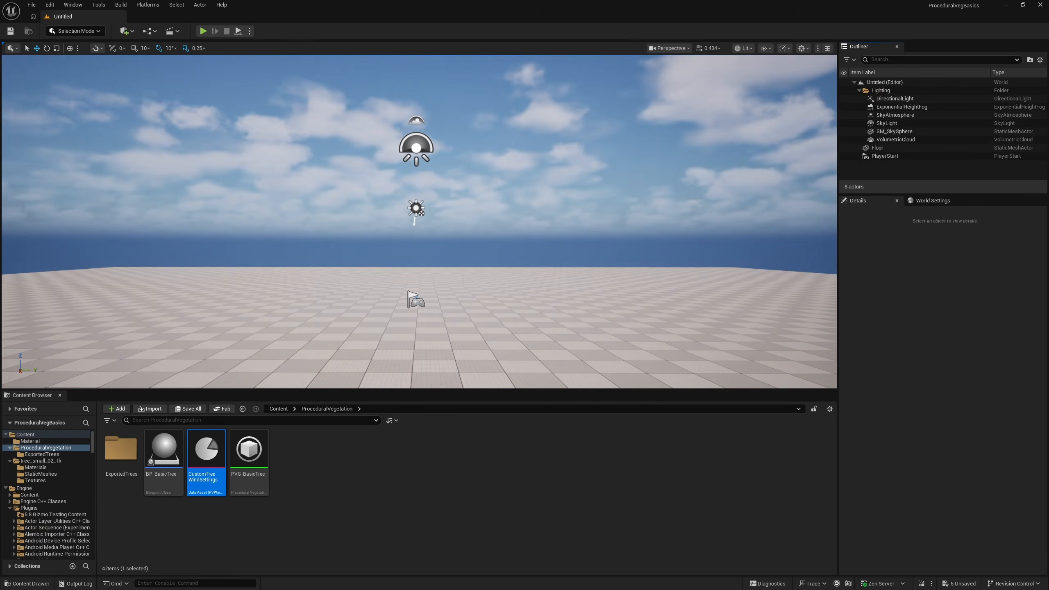
{"action": "right_click_drag", "start_coordinate": [419, 224], "coordinate": [419, 265]}
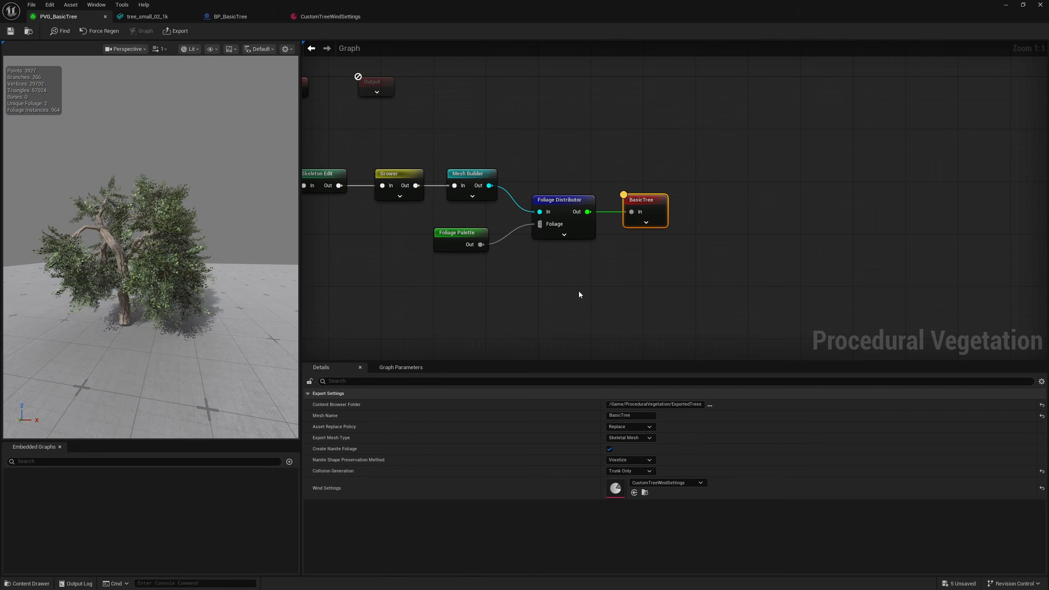
Export BasicTree with CustomTreeWindSettings, overwriting the existing mesh, physics and skeleton assets
{"action": "left_click", "coordinate": [175, 31]}
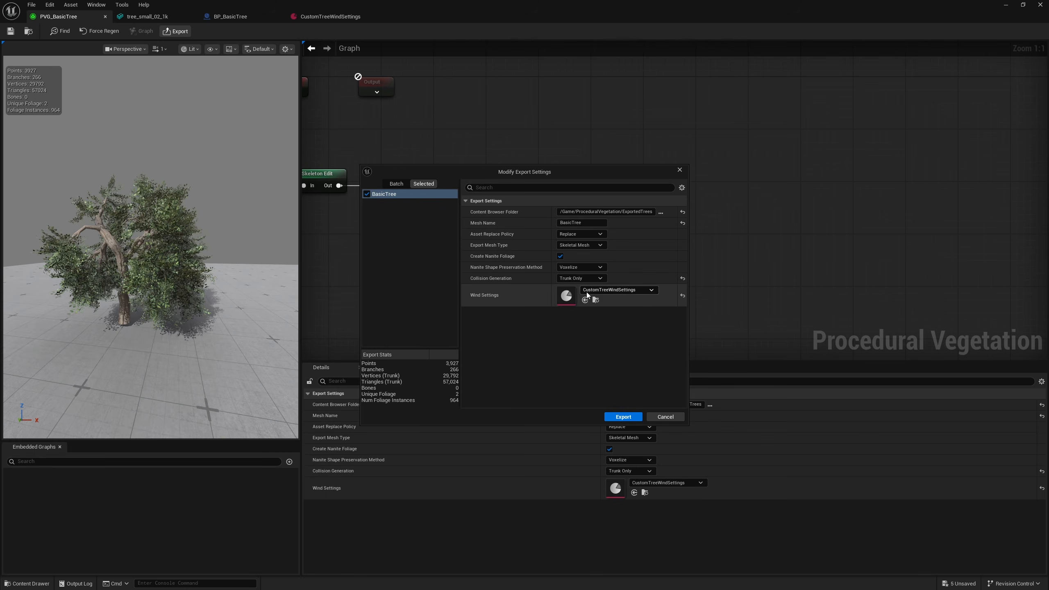
{"action": "left_click", "coordinate": [622, 416]}
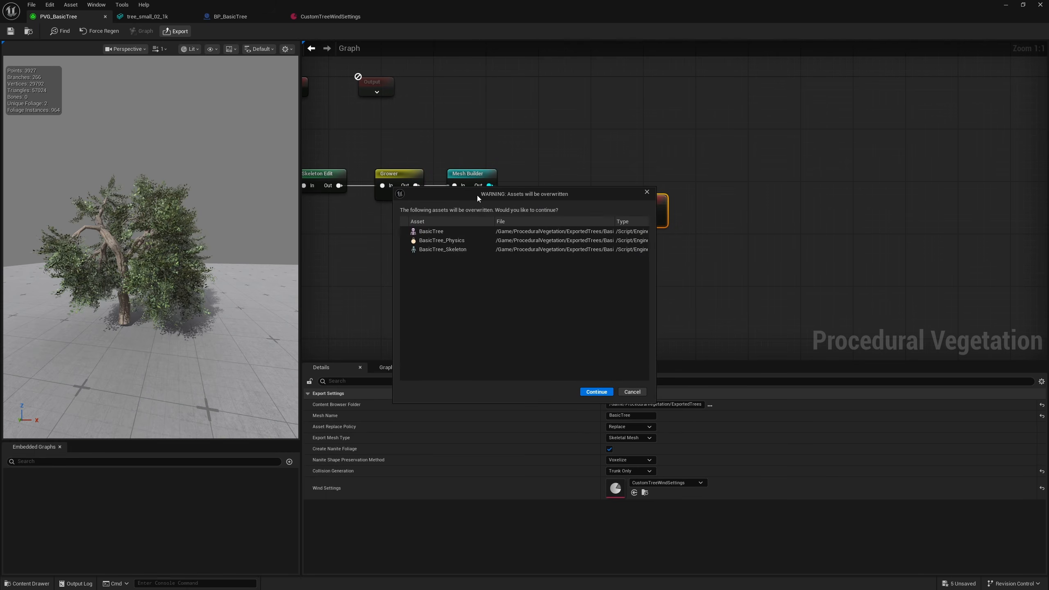
{"action": "left_click", "coordinate": [600, 393]}
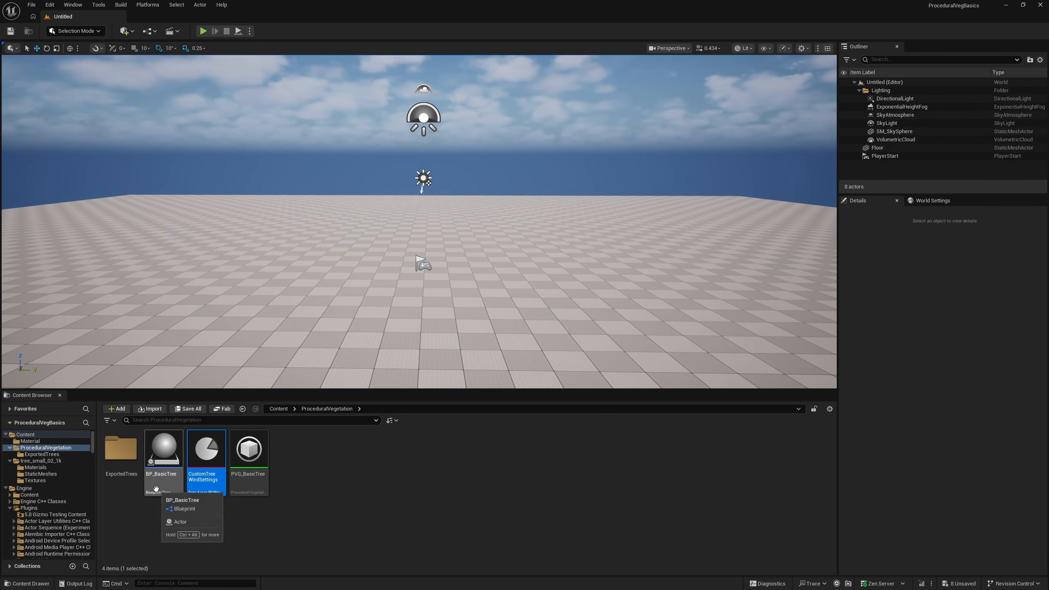
Place BP_BasicTree on the floor of the Basic level
{"action": "left_click_drag", "start_coordinate": [155, 488], "coordinate": [542, 303]}
{"action": "left_click_drag", "start_coordinate": [602, 293], "coordinate": [588, 289]}
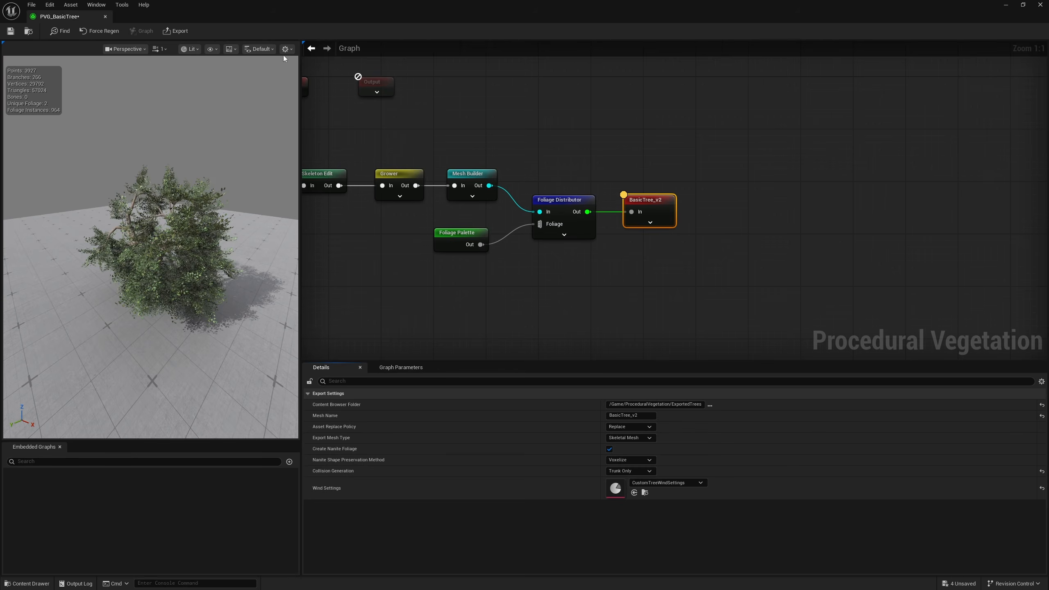
Export the tree as the skeletal mesh BasicTree_v2 with CustomTreeWindSettings
{"action": "left_click", "coordinate": [175, 32]}
{"action": "left_click", "coordinate": [623, 417]}
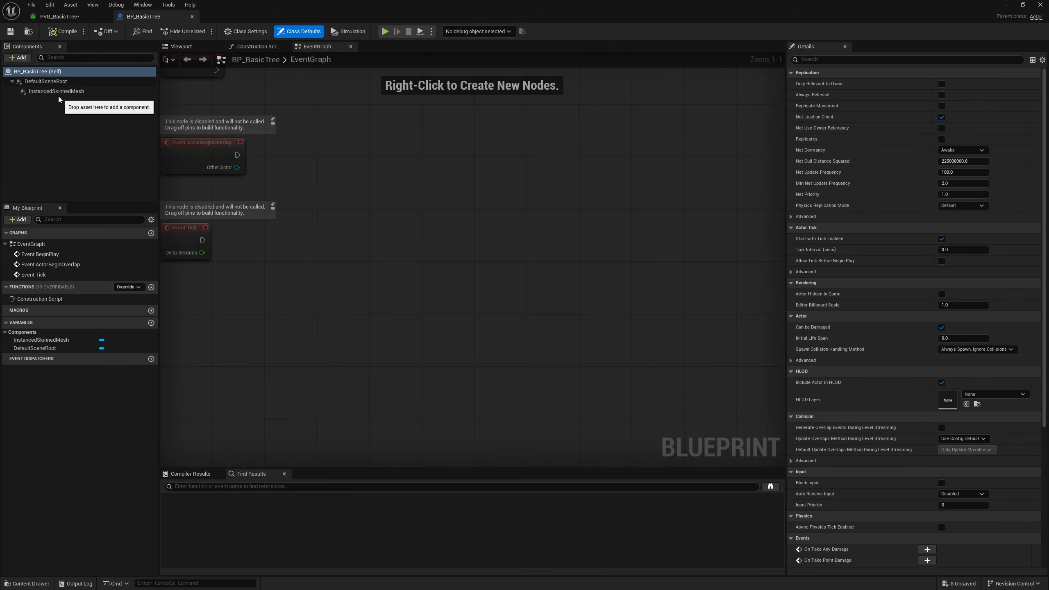
Assign BasicTree_v2 as the Skeletal Mesh of the InstancedSkinnedMesh component in BP_BasicTree and show it in the viewport
{"action": "left_click", "coordinate": [54, 90]}
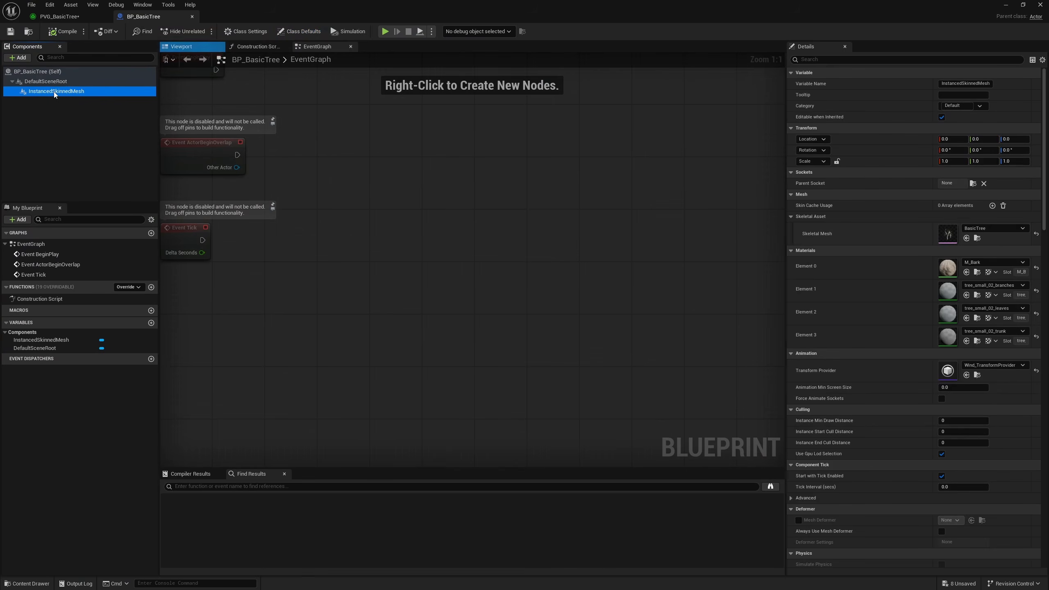
{"action": "left_click", "coordinate": [988, 227]}
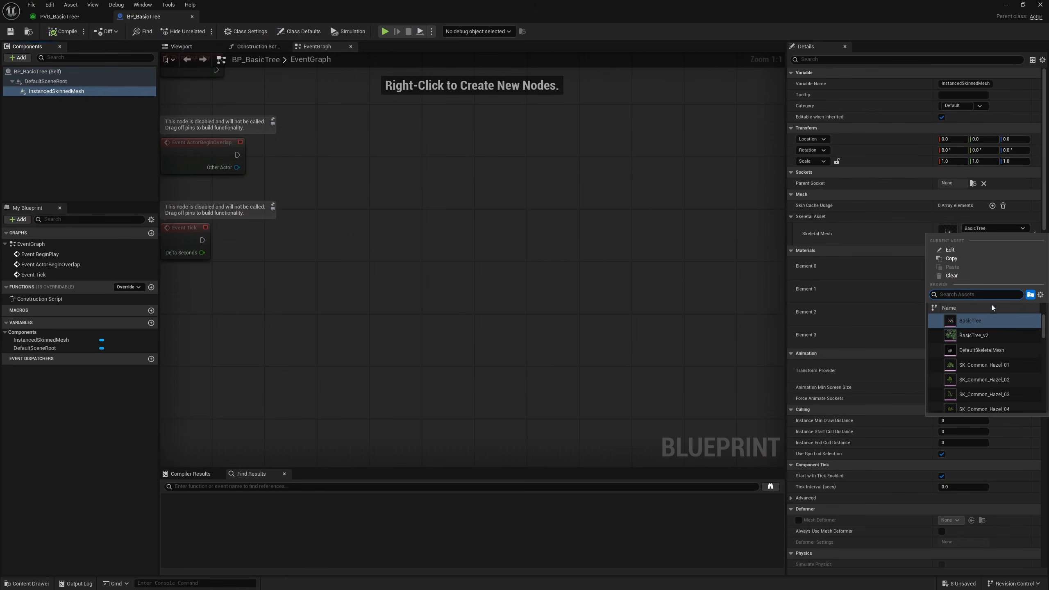
{"action": "left_click", "coordinate": [975, 336]}
{"action": "left_click", "coordinate": [181, 46]}
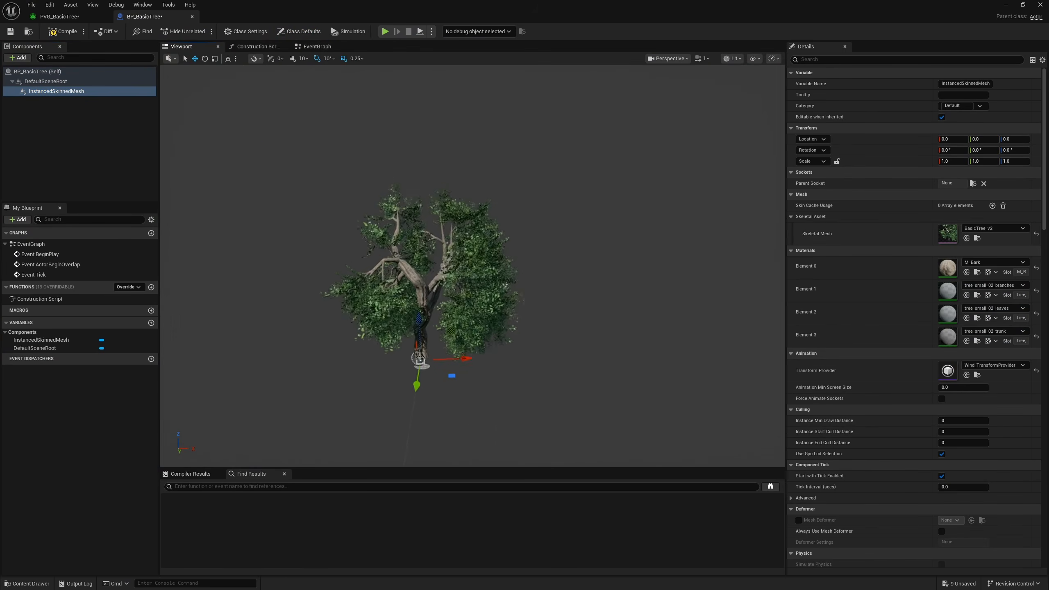
Compare the two exports by switching the component's Skeletal Mesh to BasicTree and back to BasicTree_v2
{"action": "left_click", "coordinate": [994, 229]}
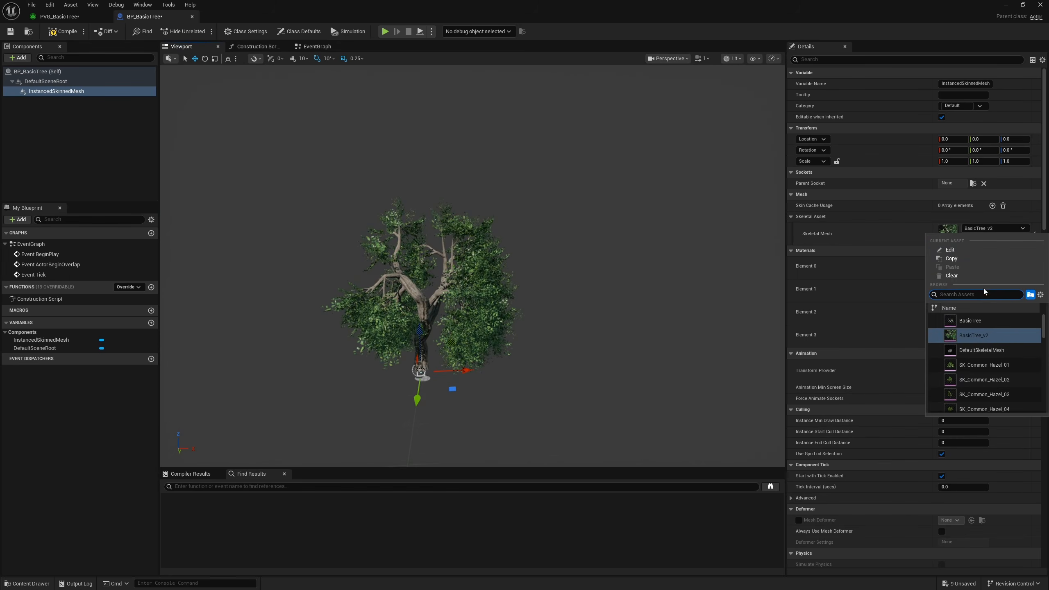
{"action": "left_click", "coordinate": [980, 322]}
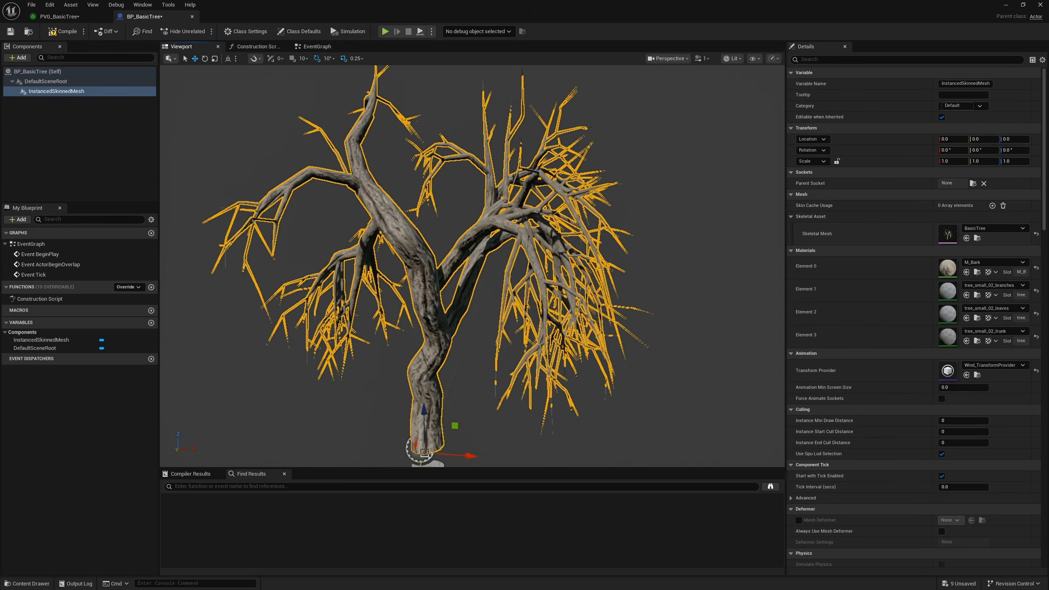
{"action": "left_click", "coordinate": [984, 225]}
{"action": "left_click", "coordinate": [984, 332]}
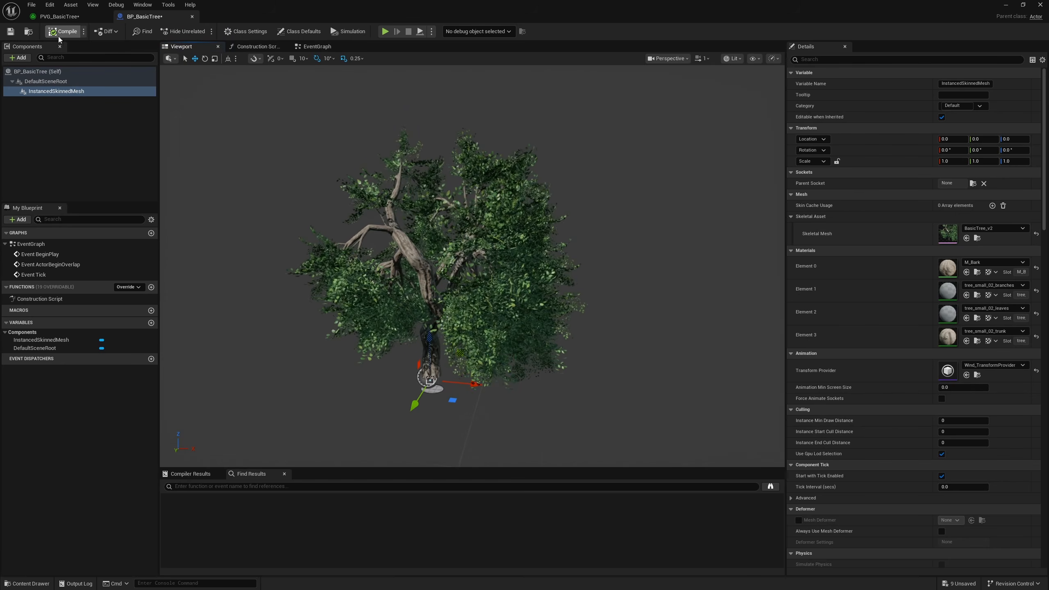
Return to the level and place BP_BasicTree on the open-world ground
{"action": "left_click_drag", "start_coordinate": [360, 3], "coordinate": [1048, 289]}
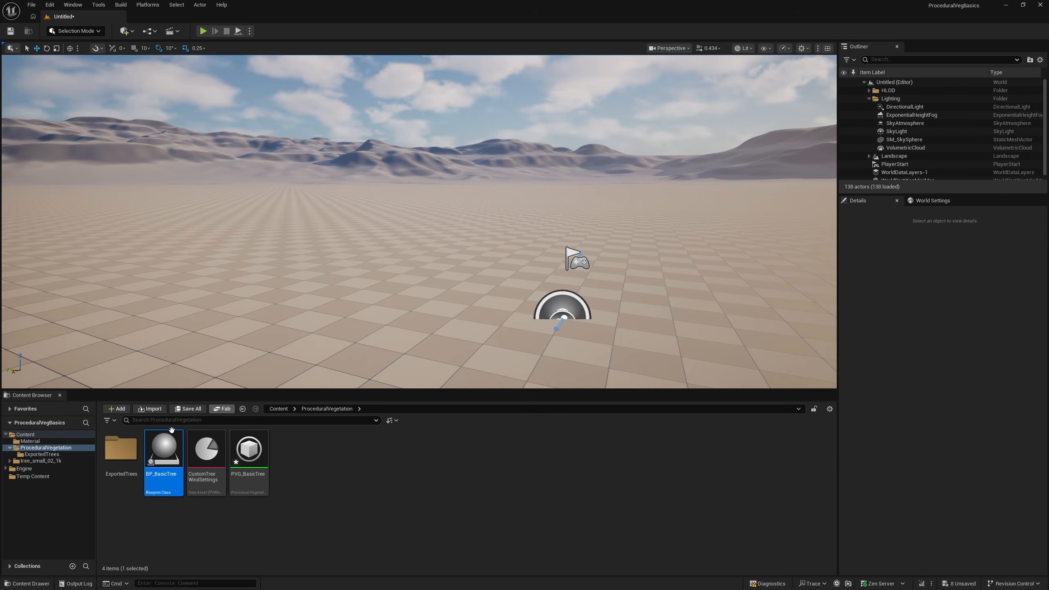
{"action": "left_click_drag", "start_coordinate": [158, 486], "coordinate": [369, 260]}
{"action": "mouse_move", "coordinate": [369, 260]}
{"action": "right_mouse_down"}
{"action": "mouse_move", "coordinate": [418, 260]}
{"action": "mouse_move", "coordinate": [372, 261]}
{"action": "right_mouse_up"}
{"action": "key", "text": "w"}
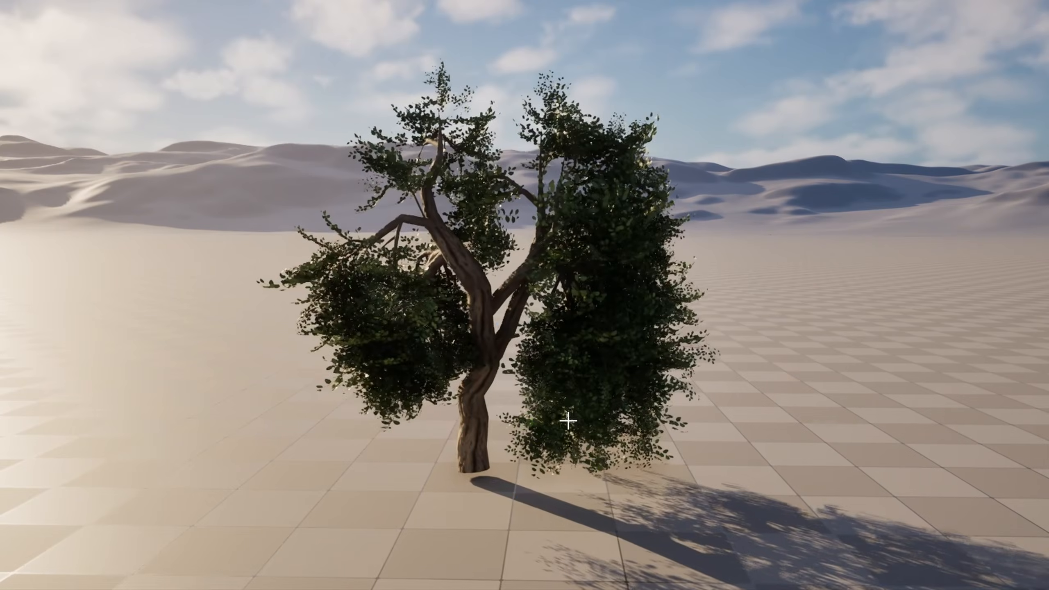
{"action": "left_click", "coordinate": [566, 420]}
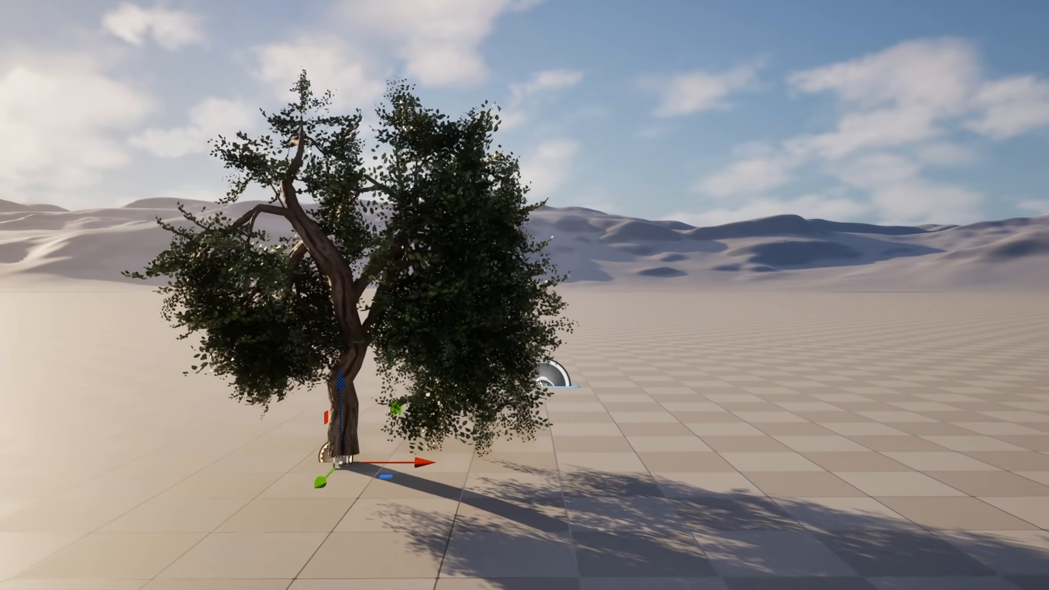
Examine the wind movement of the placed tree's trunk, branches and leaves from different sides
{"action": "right_click_drag", "start_coordinate": [564, 483], "coordinate": [564, 511]}
{"action": "key", "text": "e"}
{"action": "key", "text": "a"}
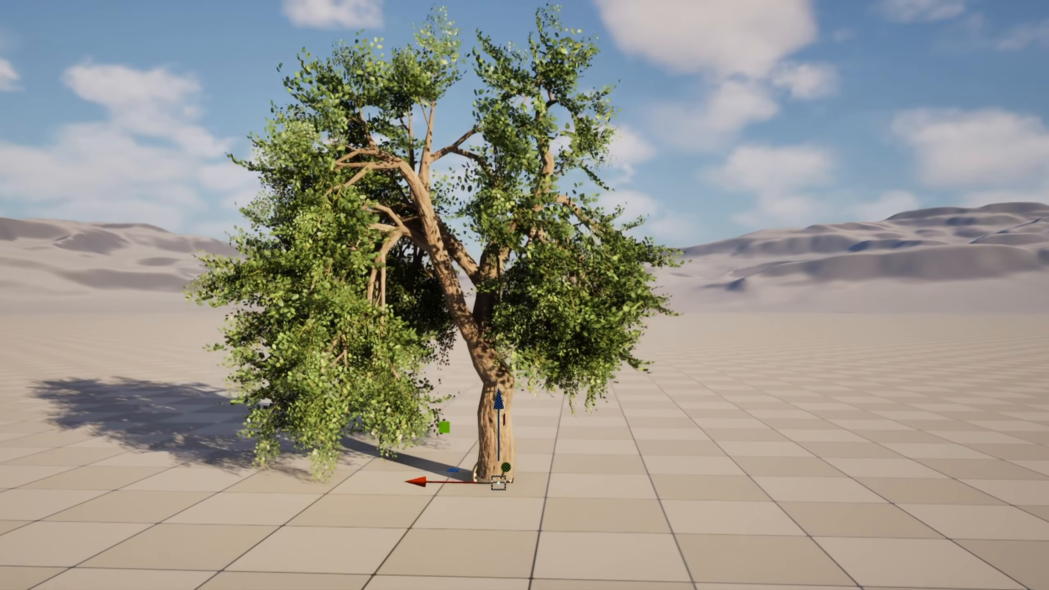
{"action": "key", "text": "e"}
{"action": "right_click_drag", "start_coordinate": [597, 161], "coordinate": [587, 179]}
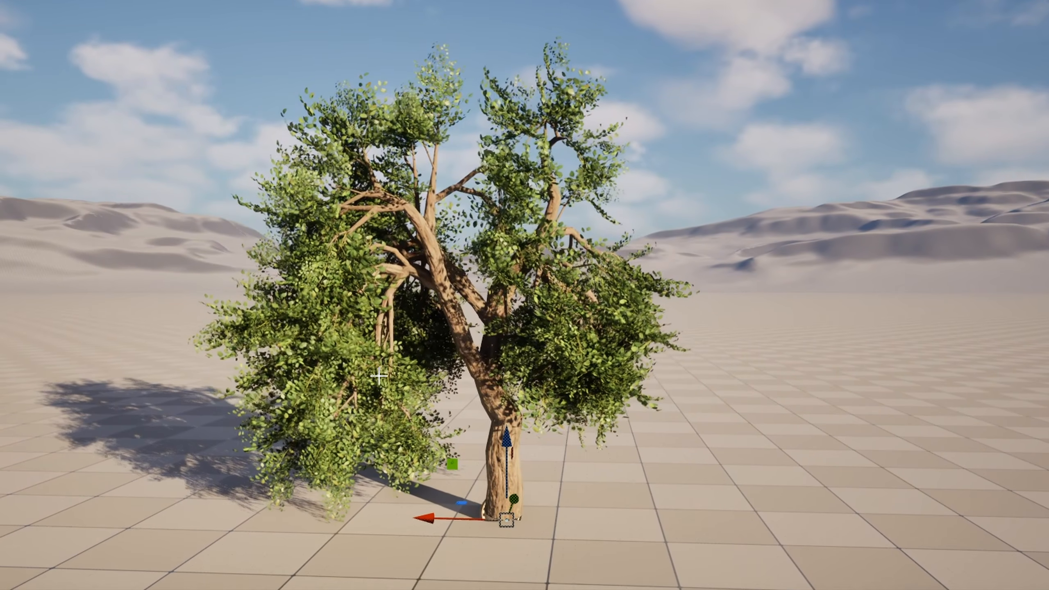